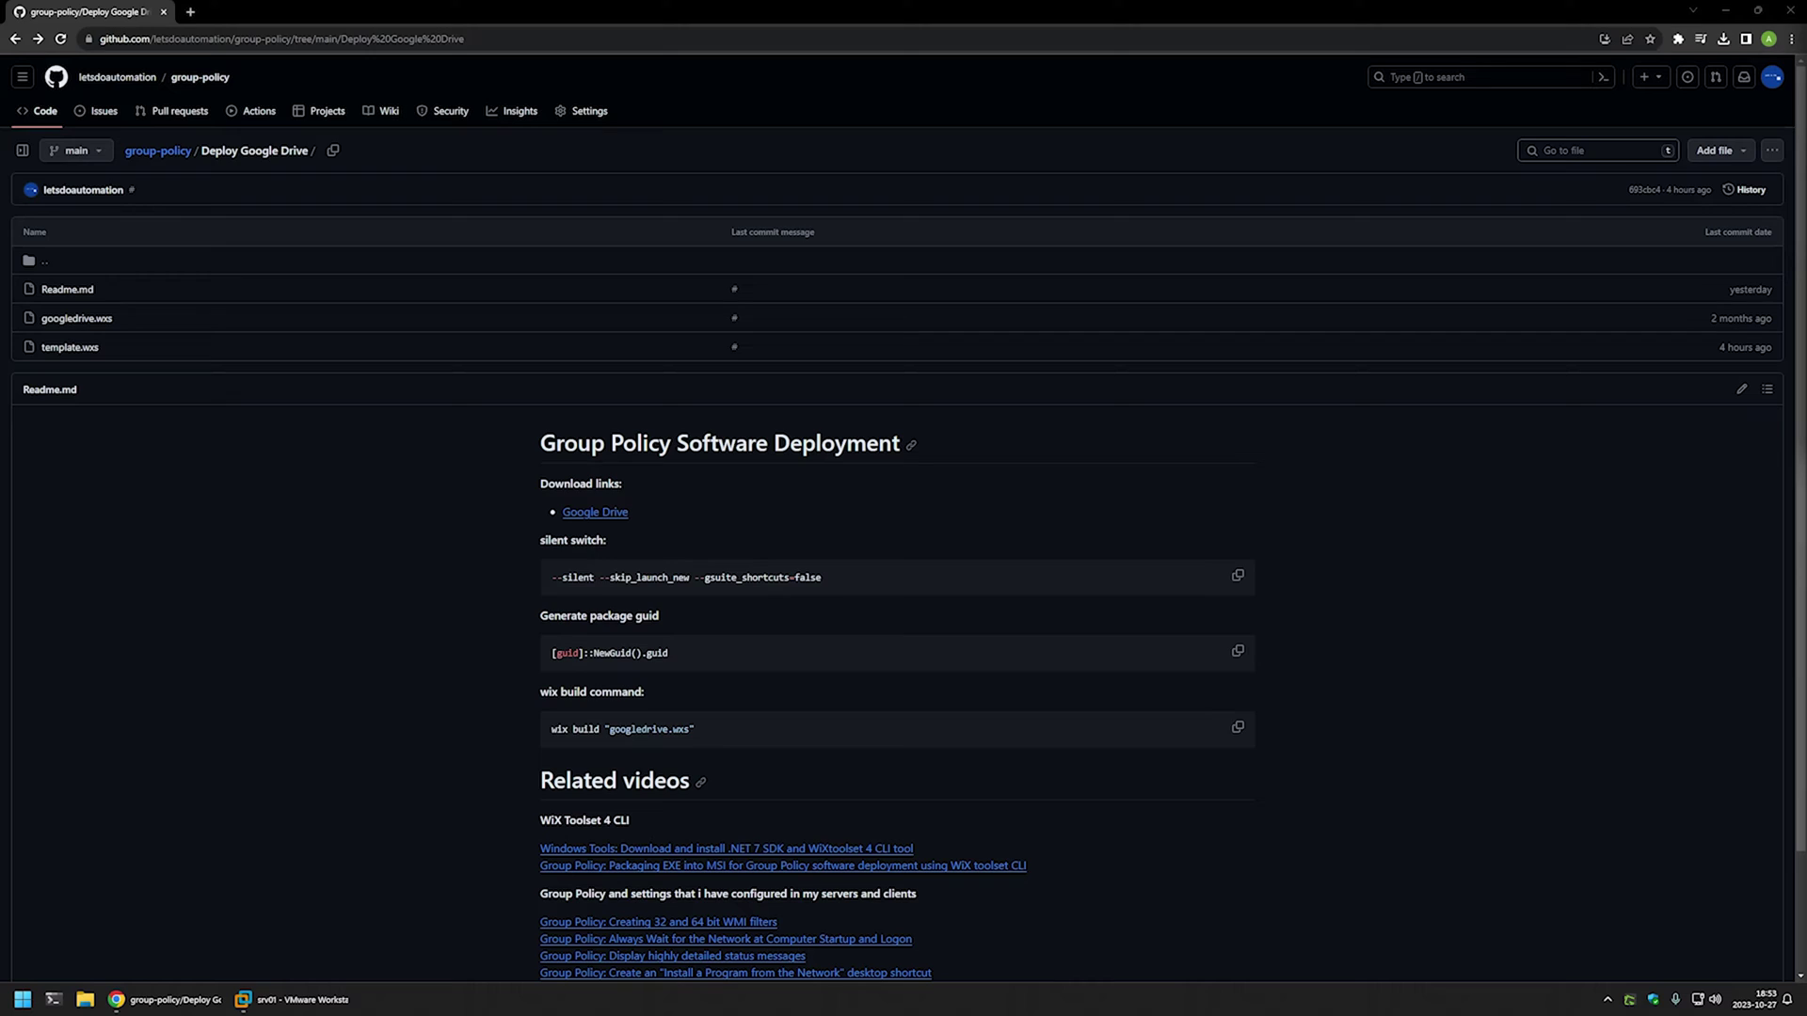
Review the readme's Related videos section, covering the Windows server setup, Group Policy settings and WiX Toolset 4 CLI links.
{"action": "scroll", "coordinate": [1031, 547], "scroll_direction": "down", "scroll_amount": 2}
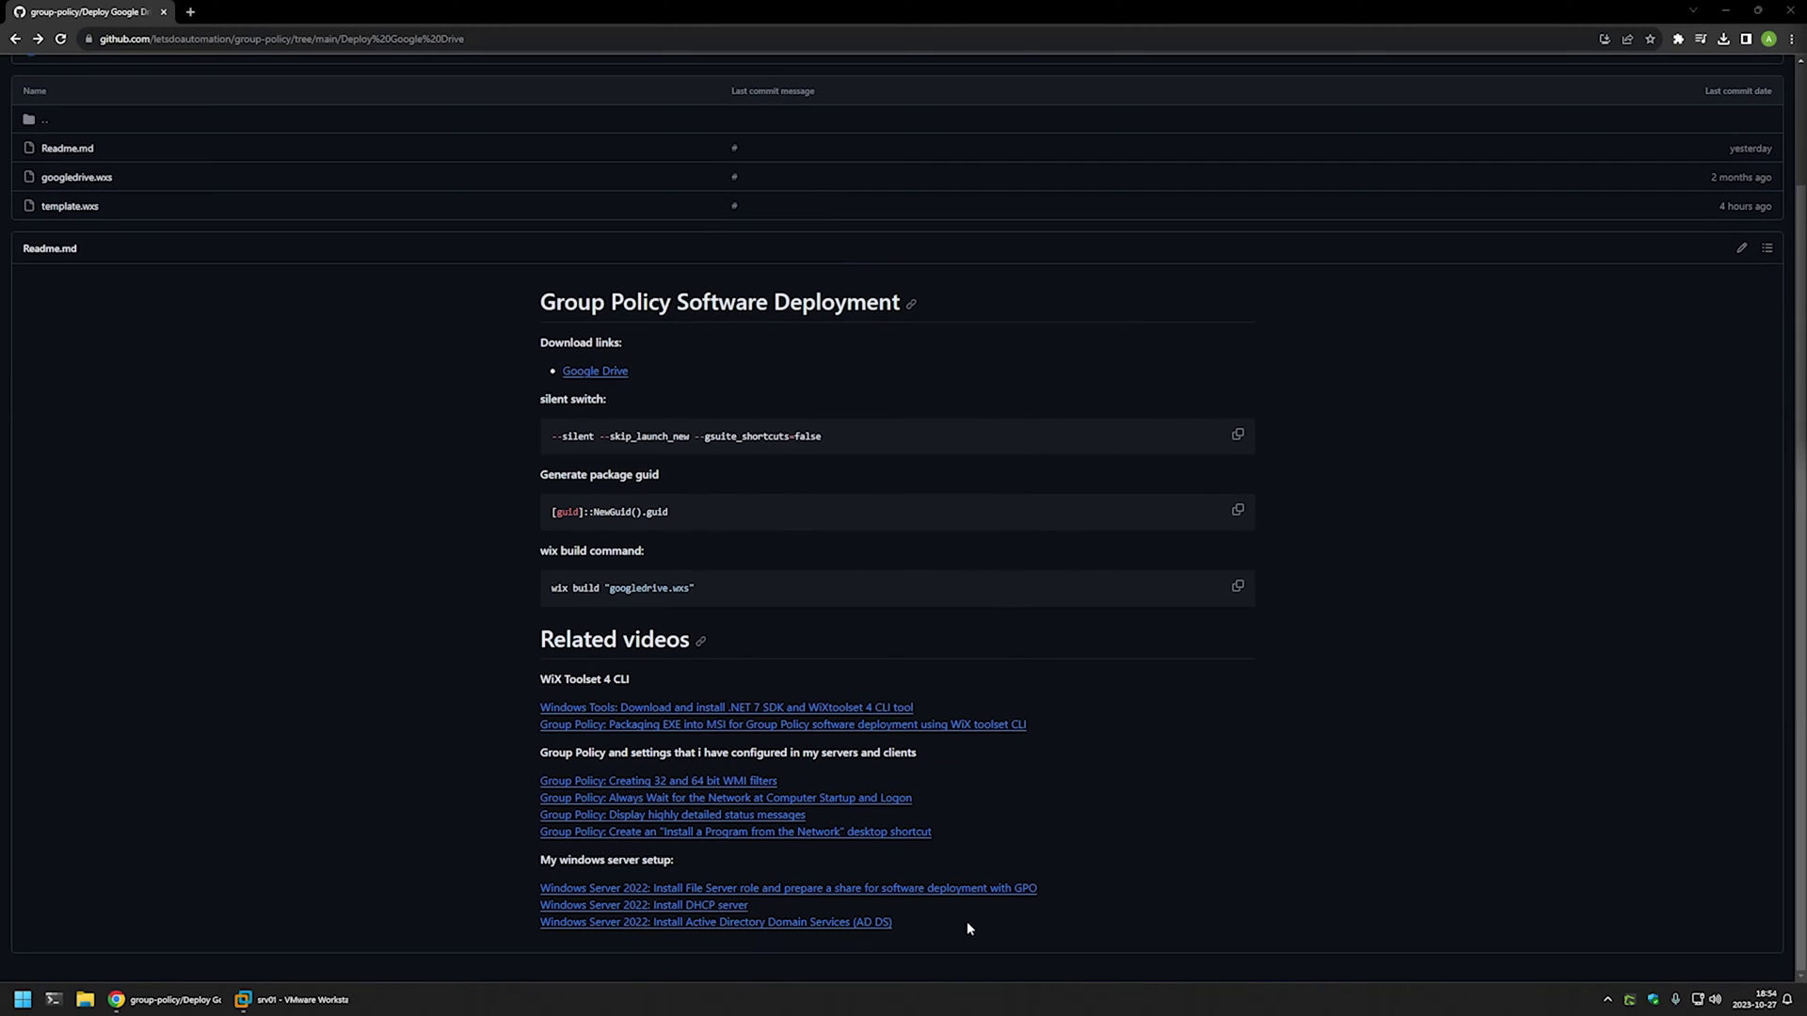
{"action": "left_click_drag", "start_coordinate": [967, 924], "coordinate": [919, 674]}
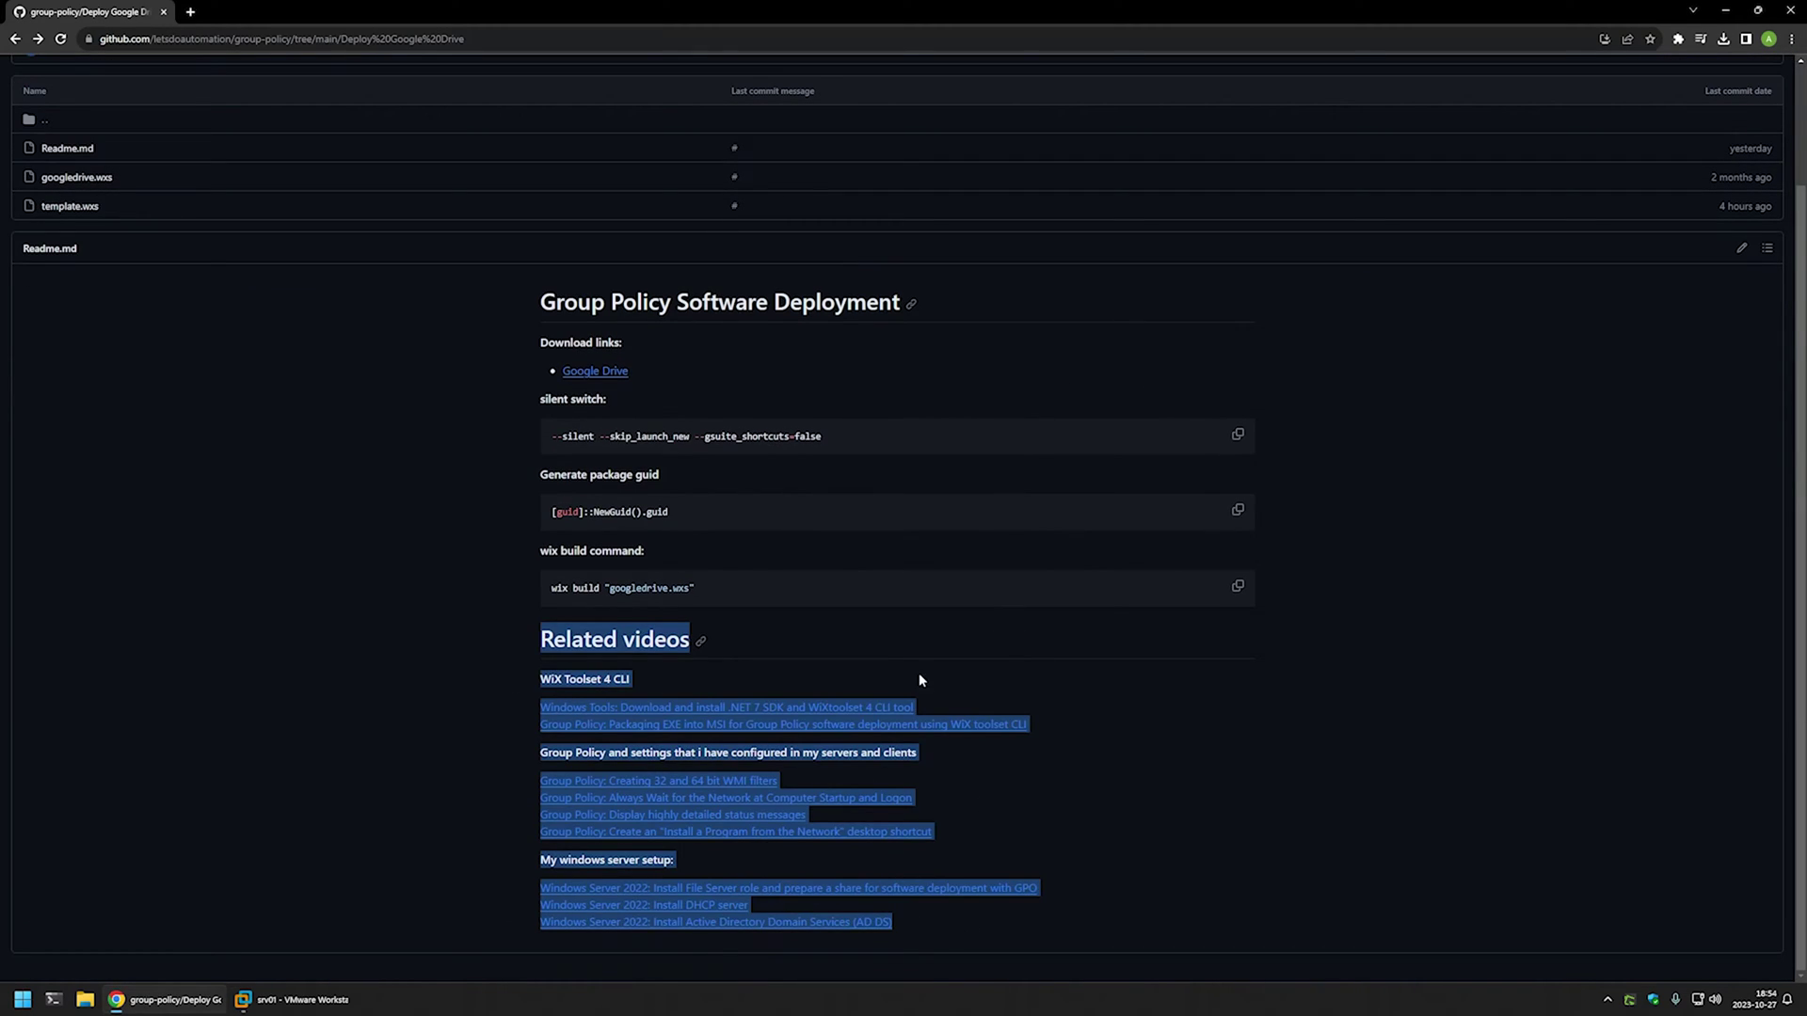
{"action": "left_click", "coordinate": [969, 670]}
{"action": "left_click_drag", "start_coordinate": [1014, 922], "coordinate": [614, 854]}
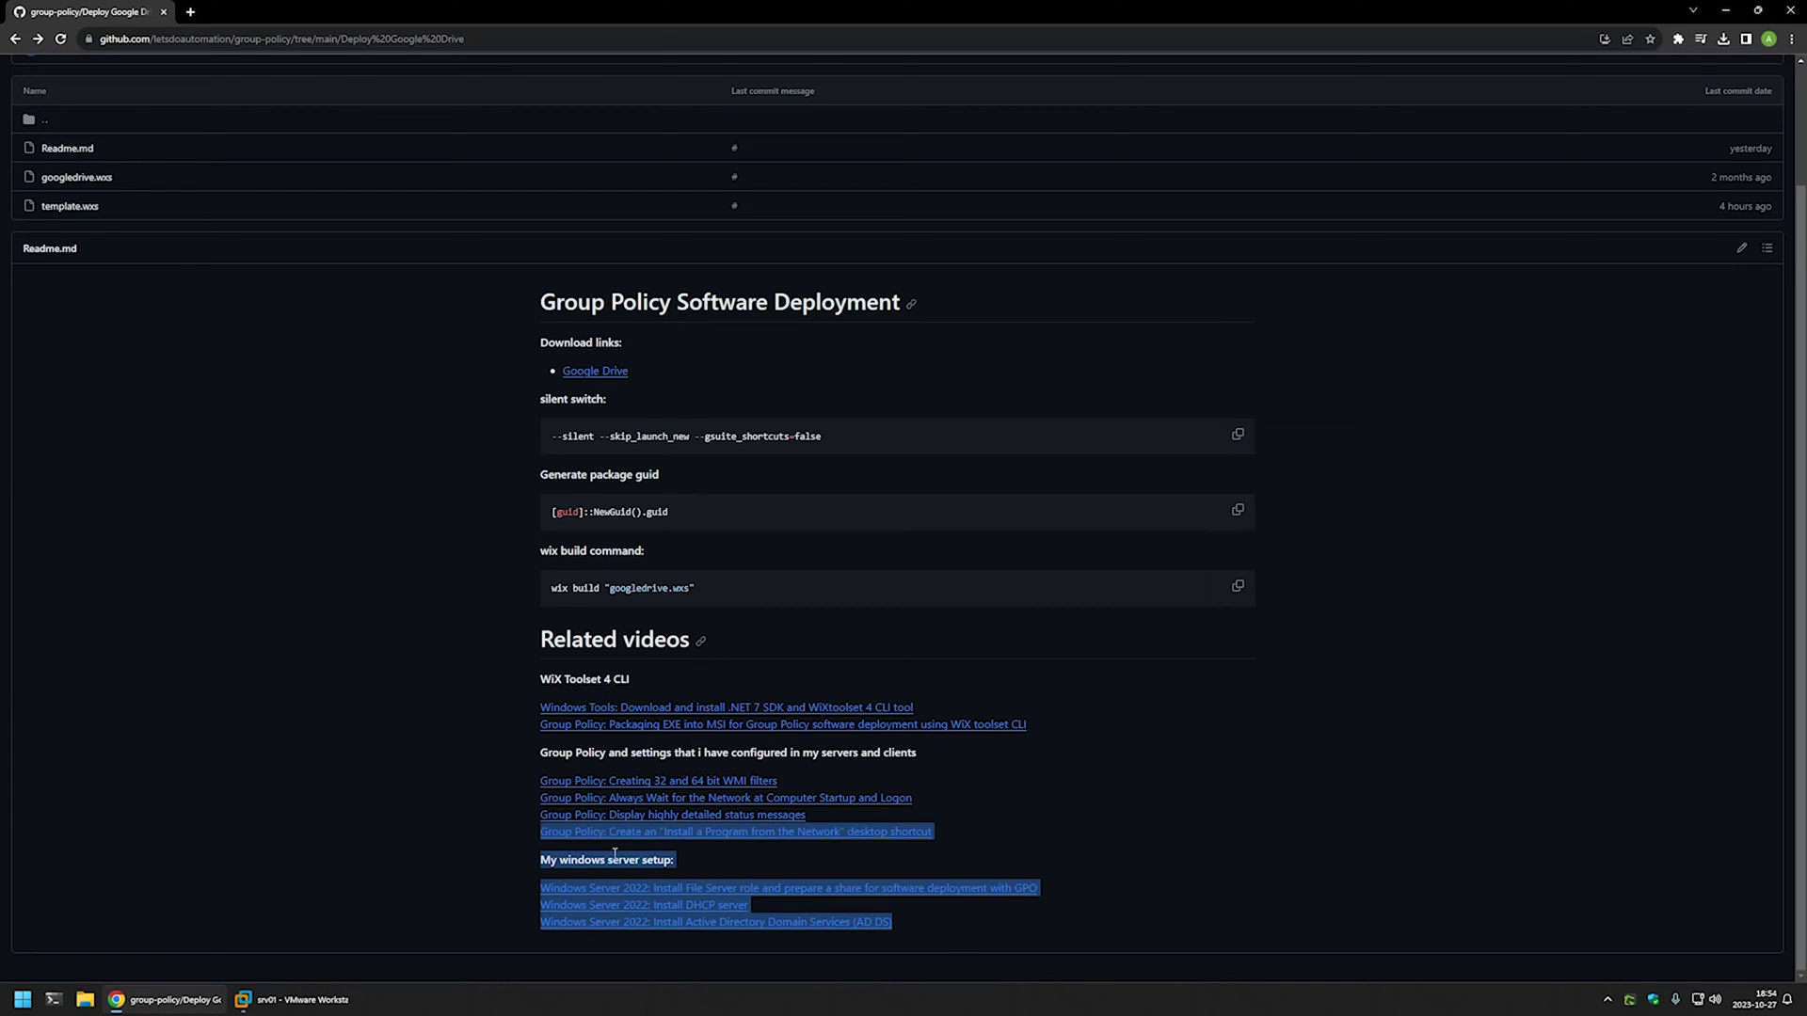
{"action": "left_click", "coordinate": [975, 837]}
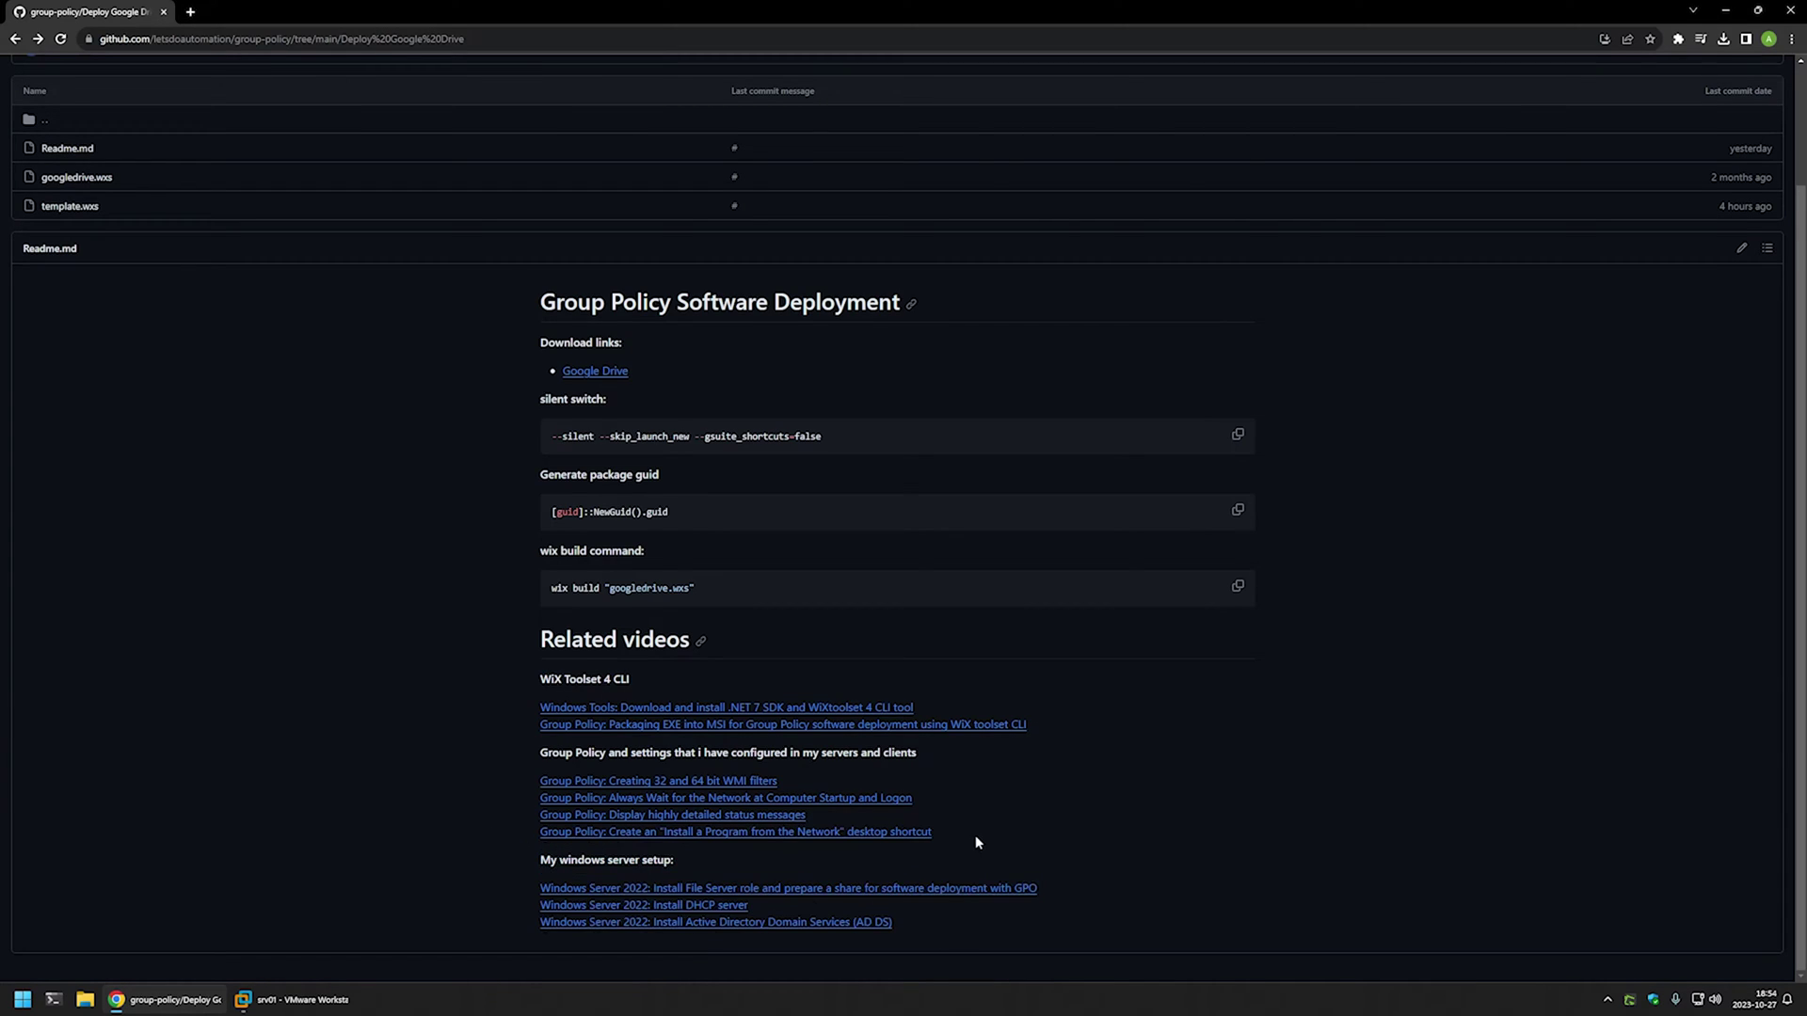
{"action": "left_click_drag", "start_coordinate": [977, 837], "coordinate": [686, 746]}
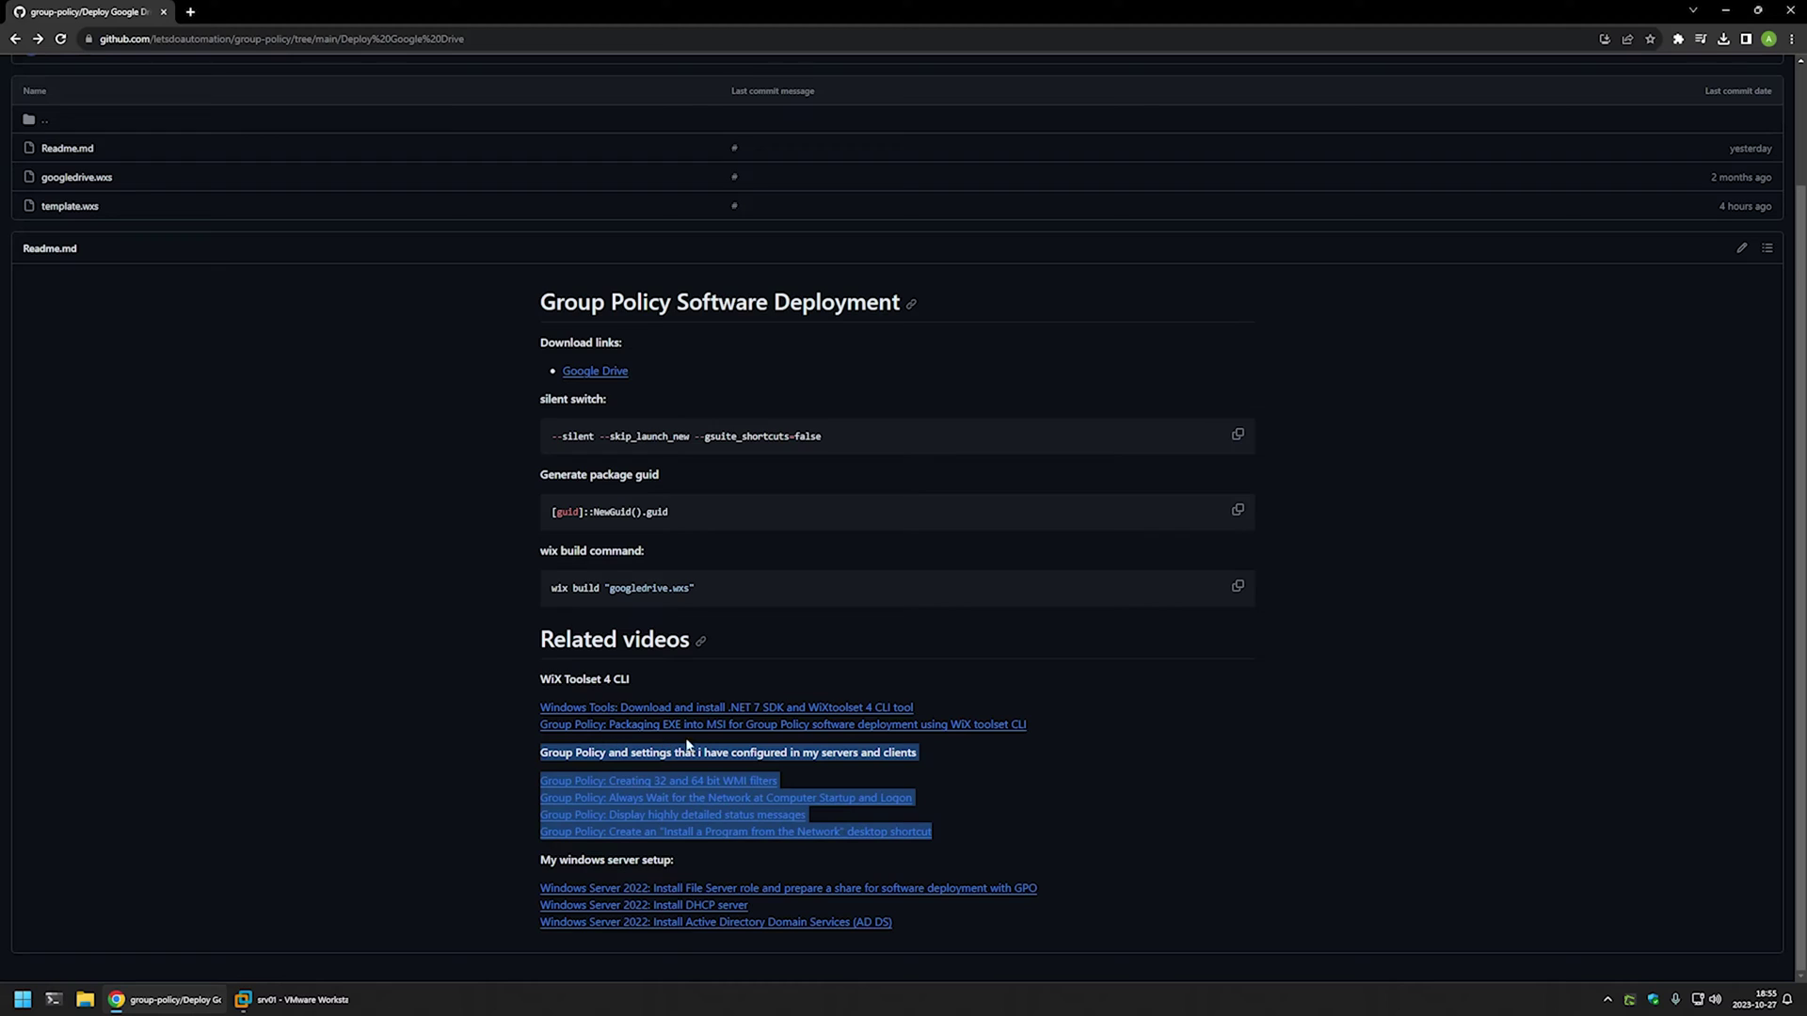
{"action": "left_click", "coordinate": [929, 759]}
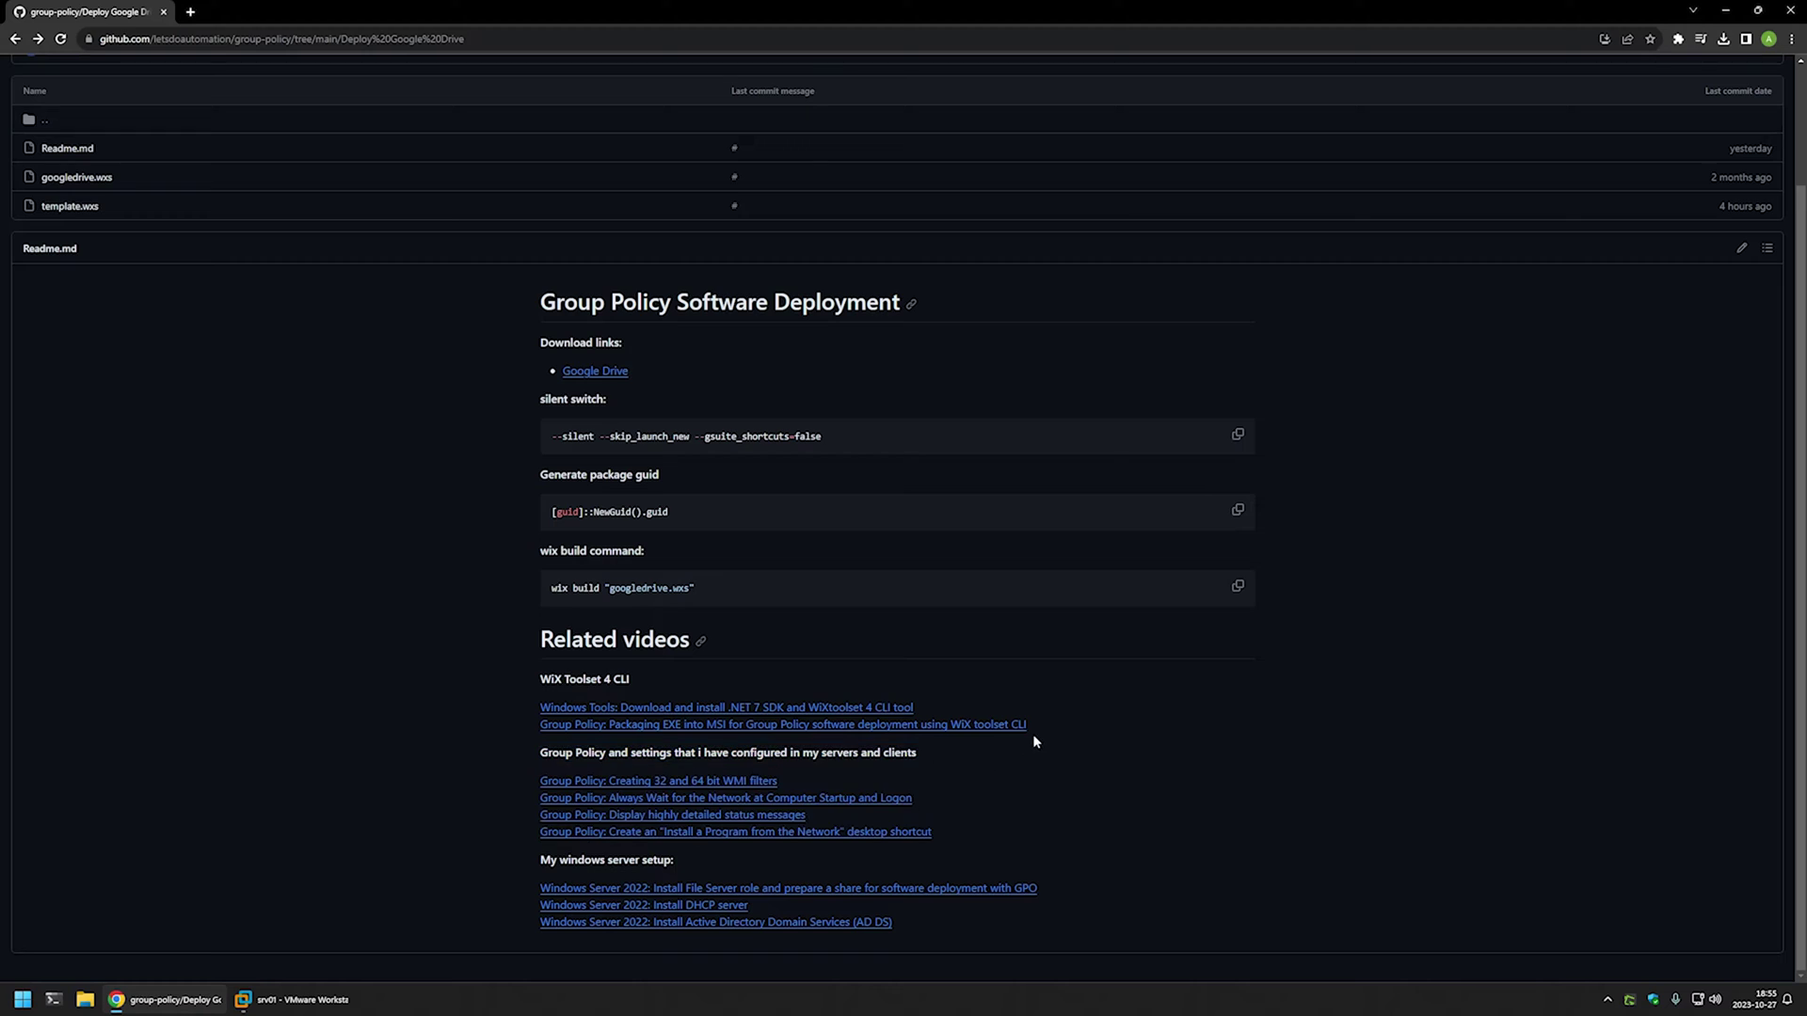
{"action": "left_click_drag", "start_coordinate": [1001, 726], "coordinate": [526, 662]}
{"action": "left_click", "coordinate": [955, 691]}
{"action": "scroll", "coordinate": [954, 692], "scroll_direction": "up", "scroll_amount": 2}
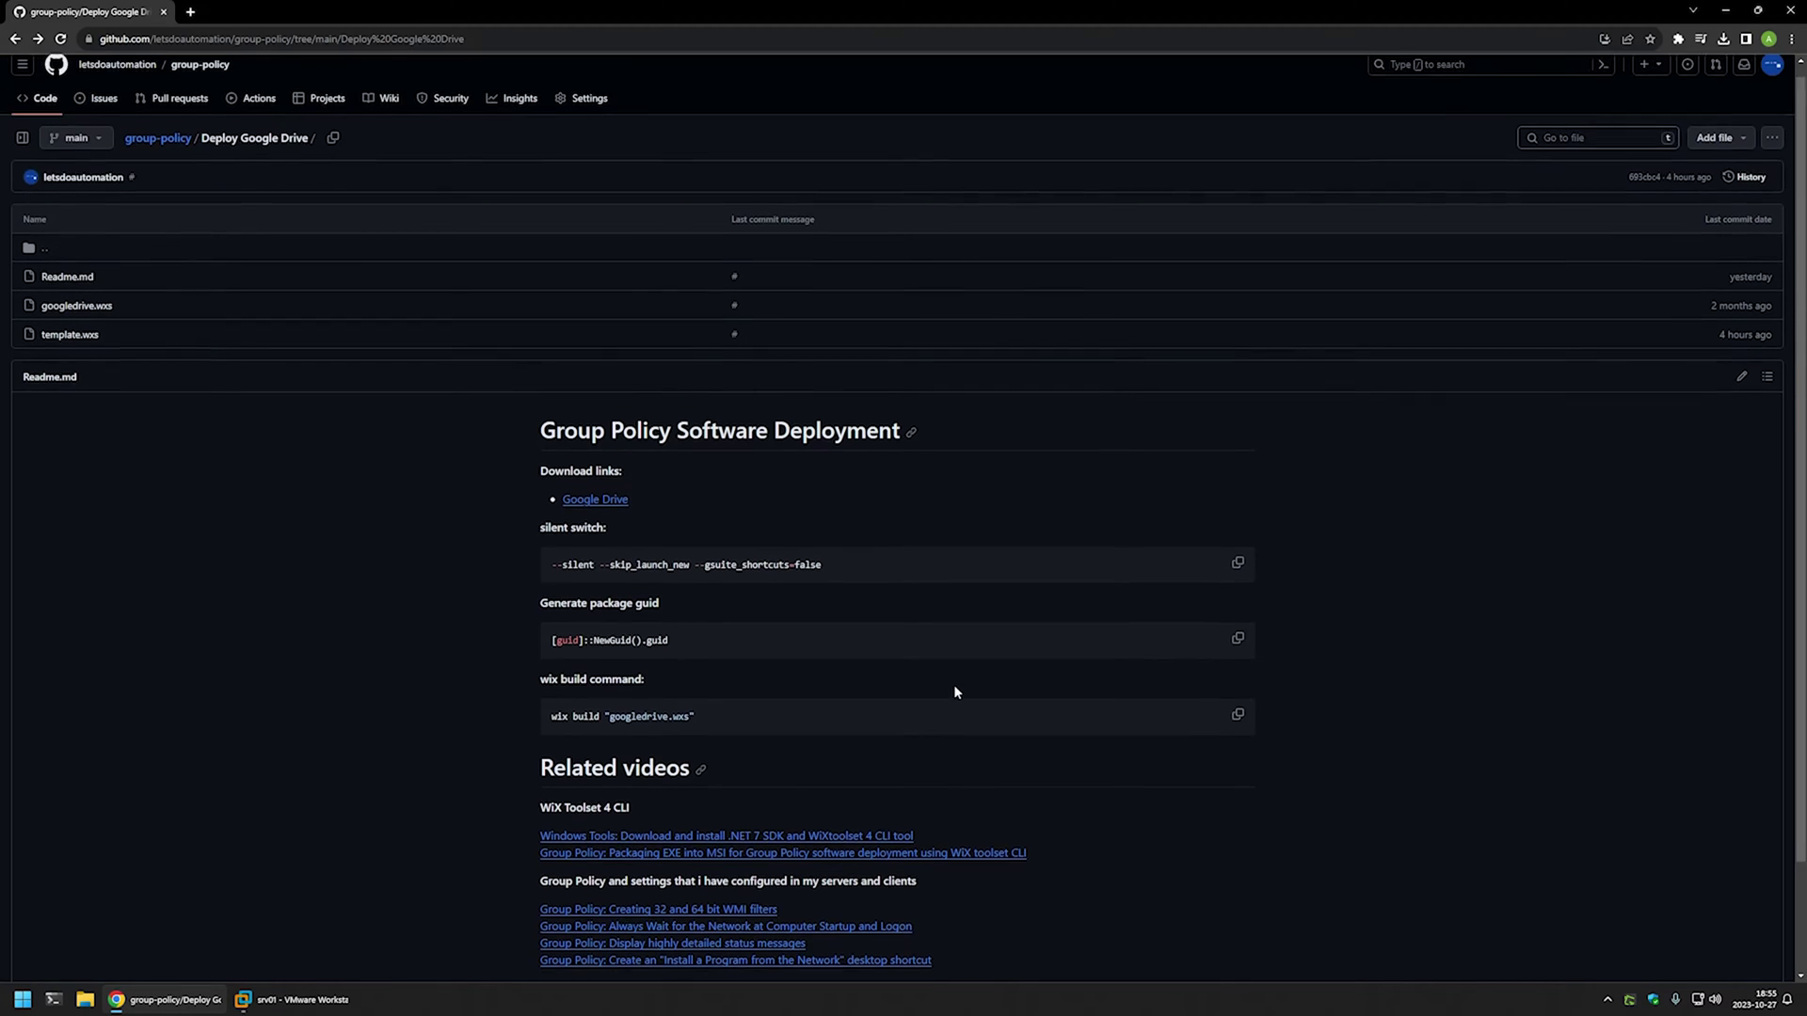
Download GoogleDriveSetup.exe for Windows from the help page linked as Google Drive in the readme, and open the Downloads folder.
{"action": "middle_click", "coordinate": [595, 513]}
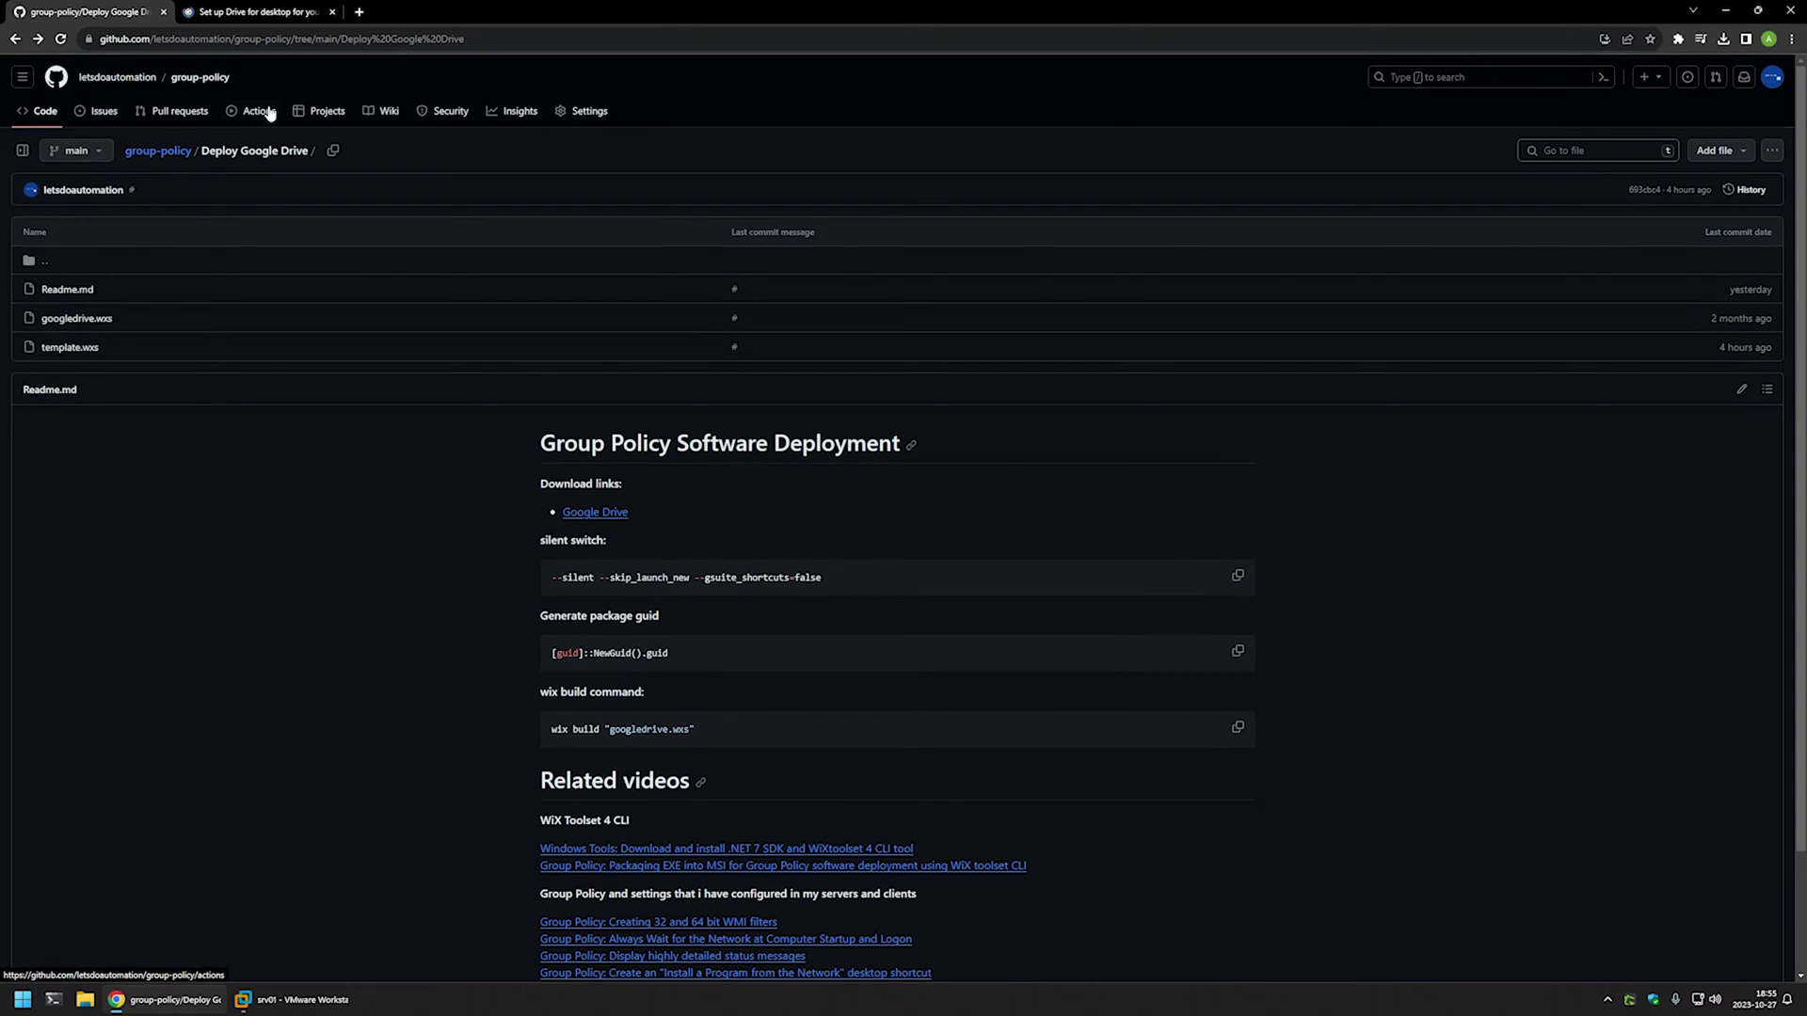
{"action": "key", "text": "ctrl+Tab"}
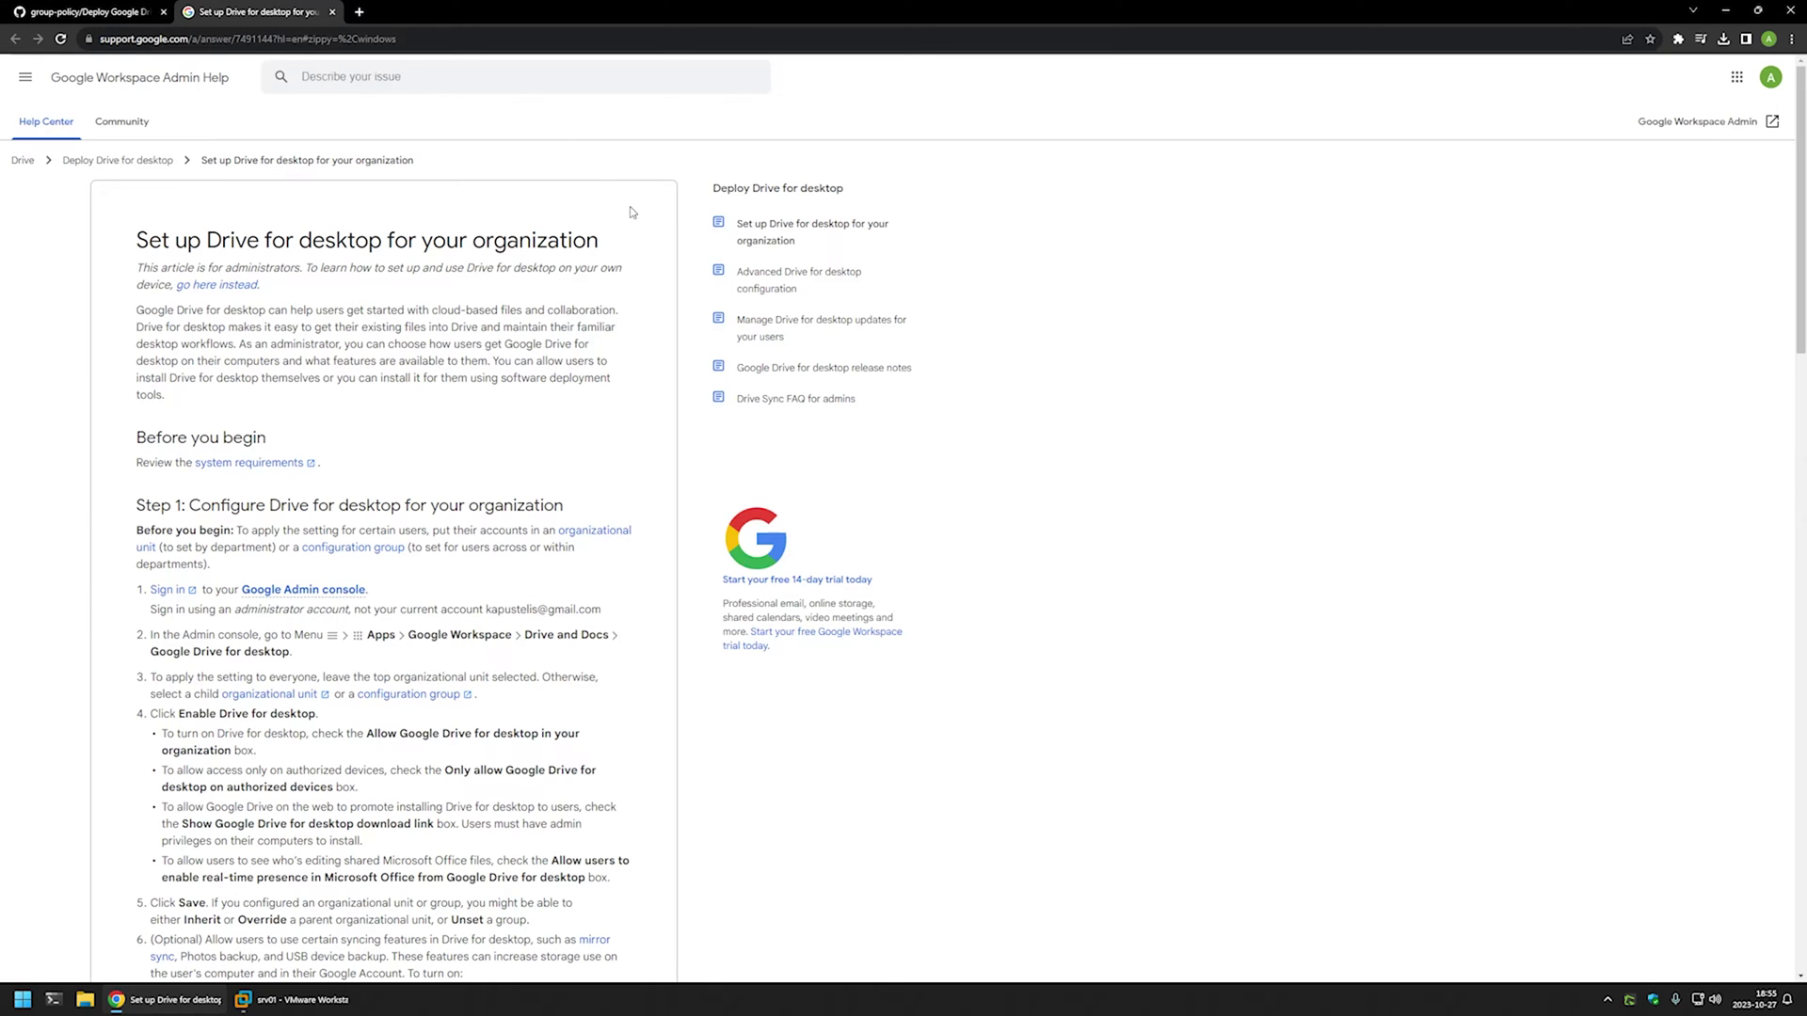
{"action": "scroll", "coordinate": [631, 211], "scroll_direction": "down", "scroll_amount": 9}
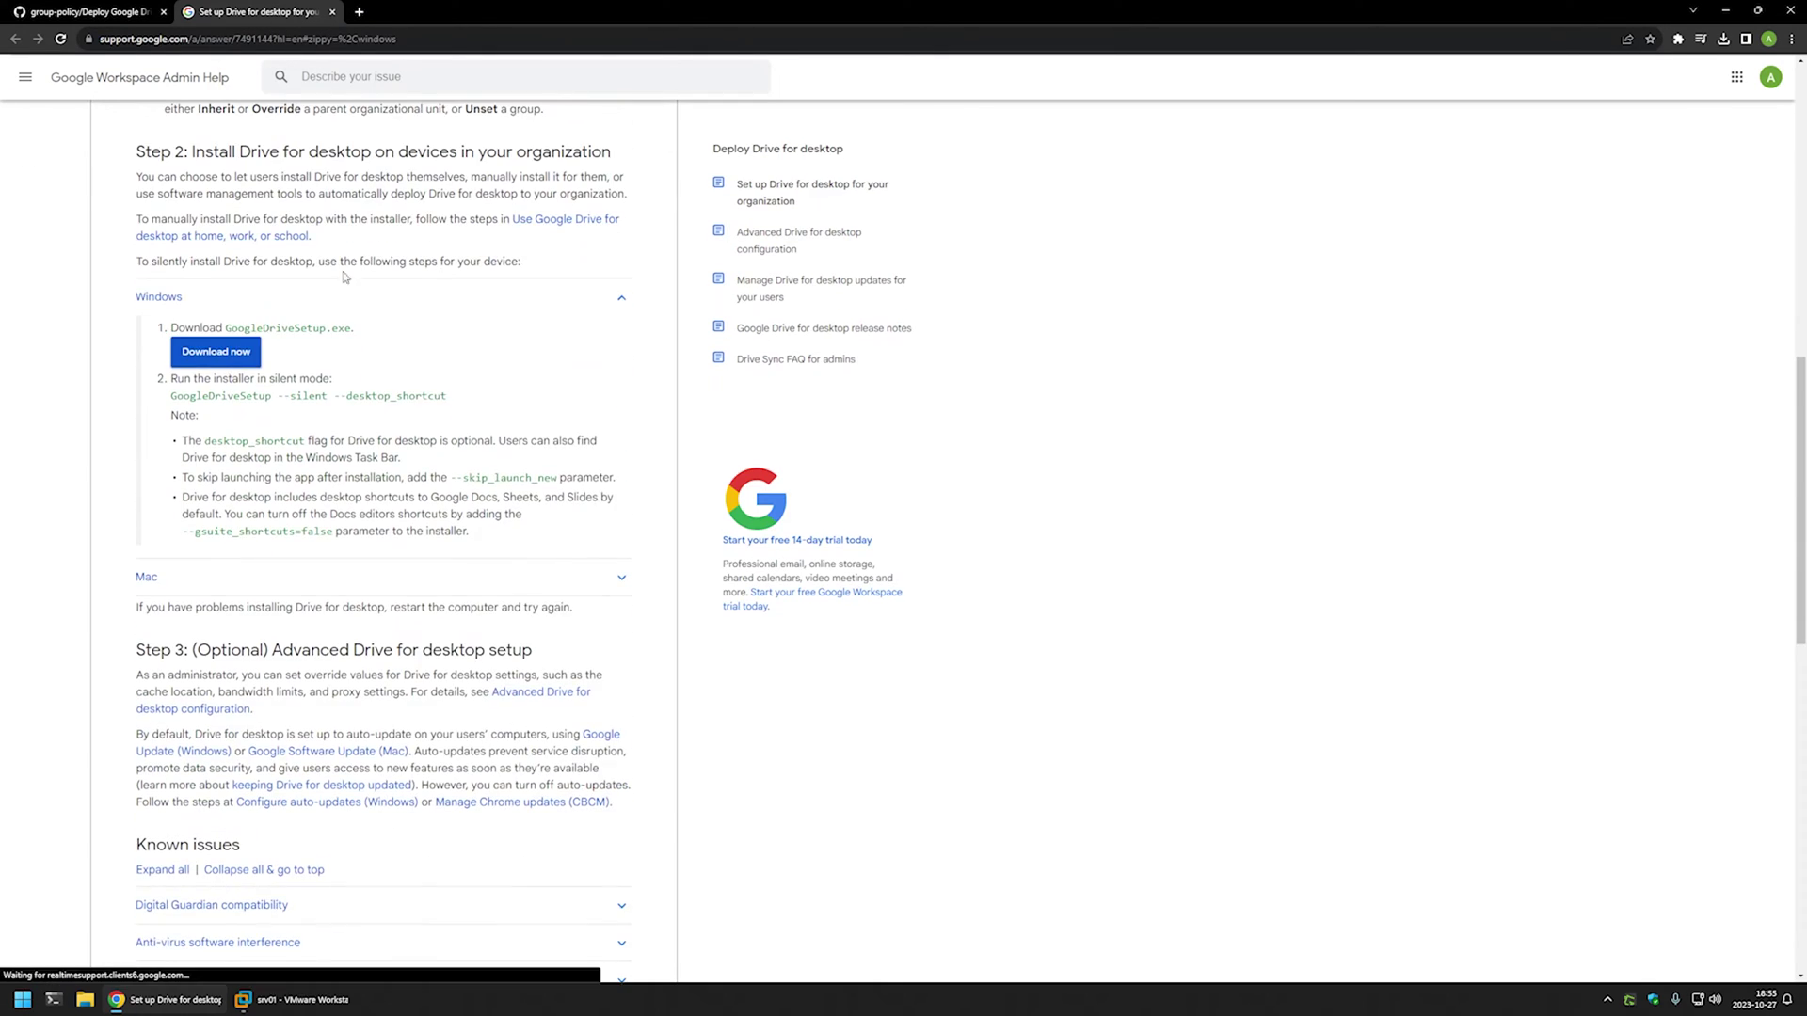
{"action": "left_click", "coordinate": [234, 352]}
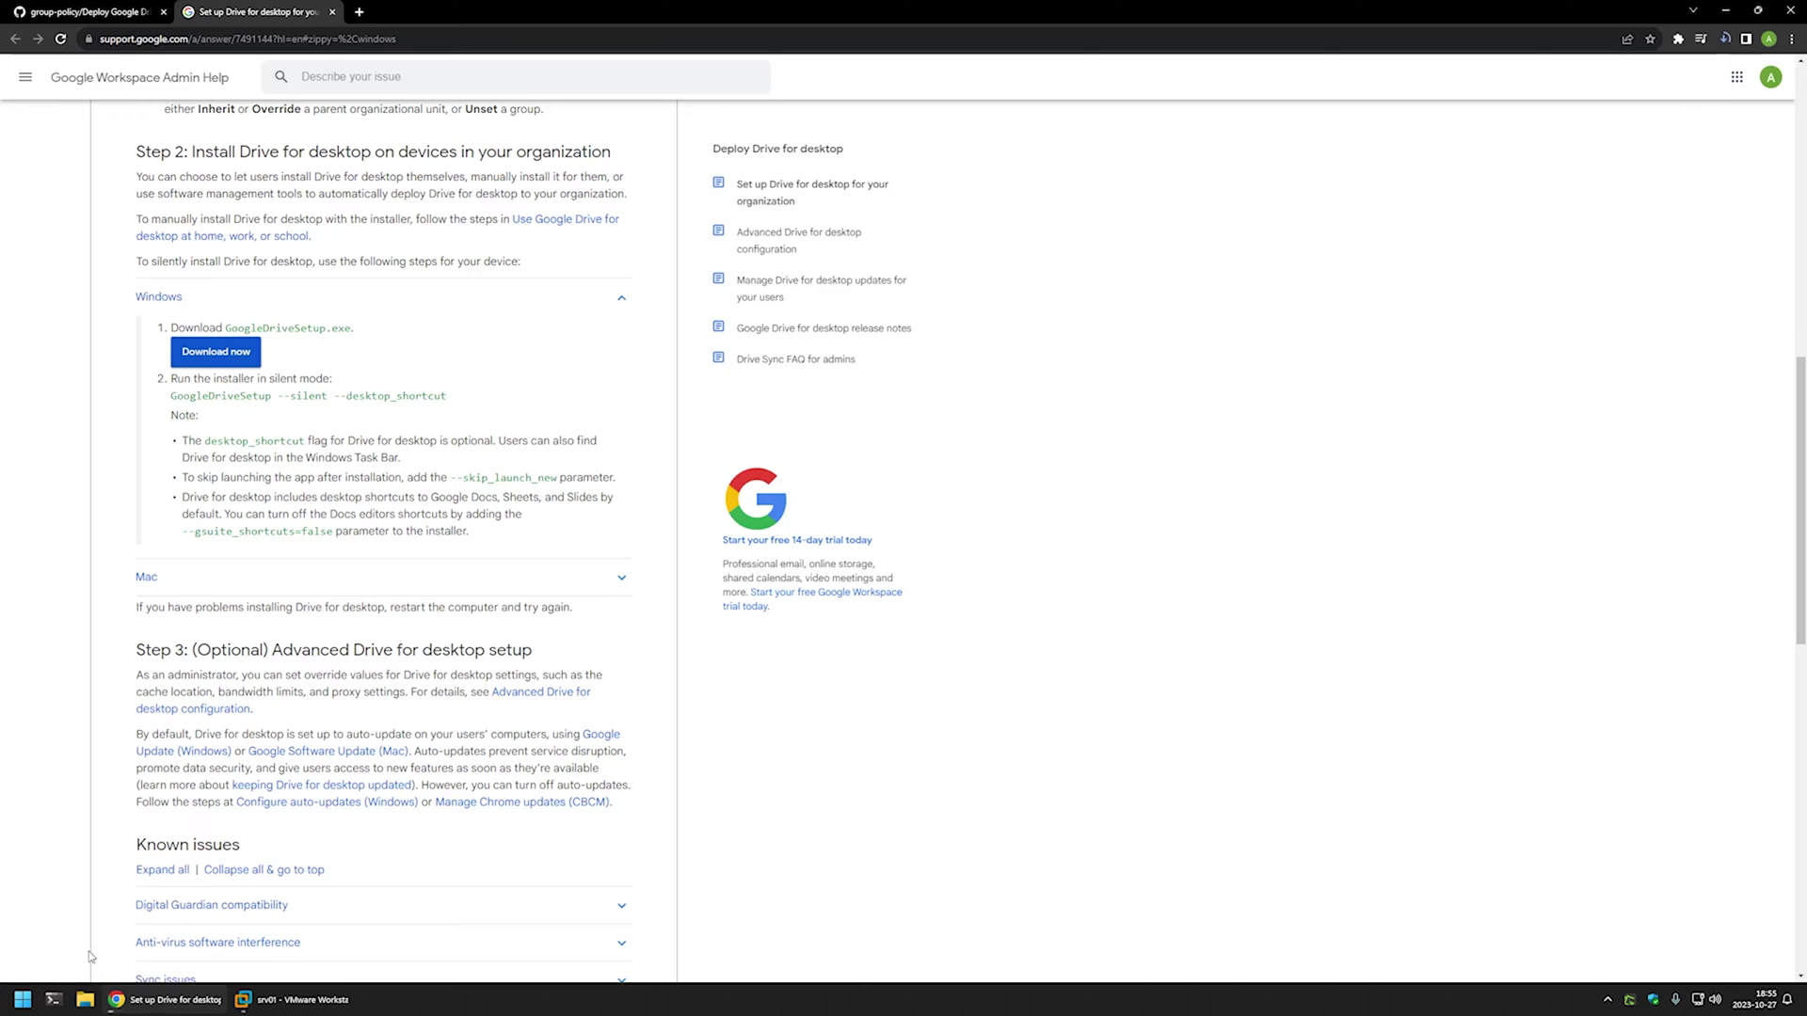
{"action": "right_click", "coordinate": [86, 1003]}
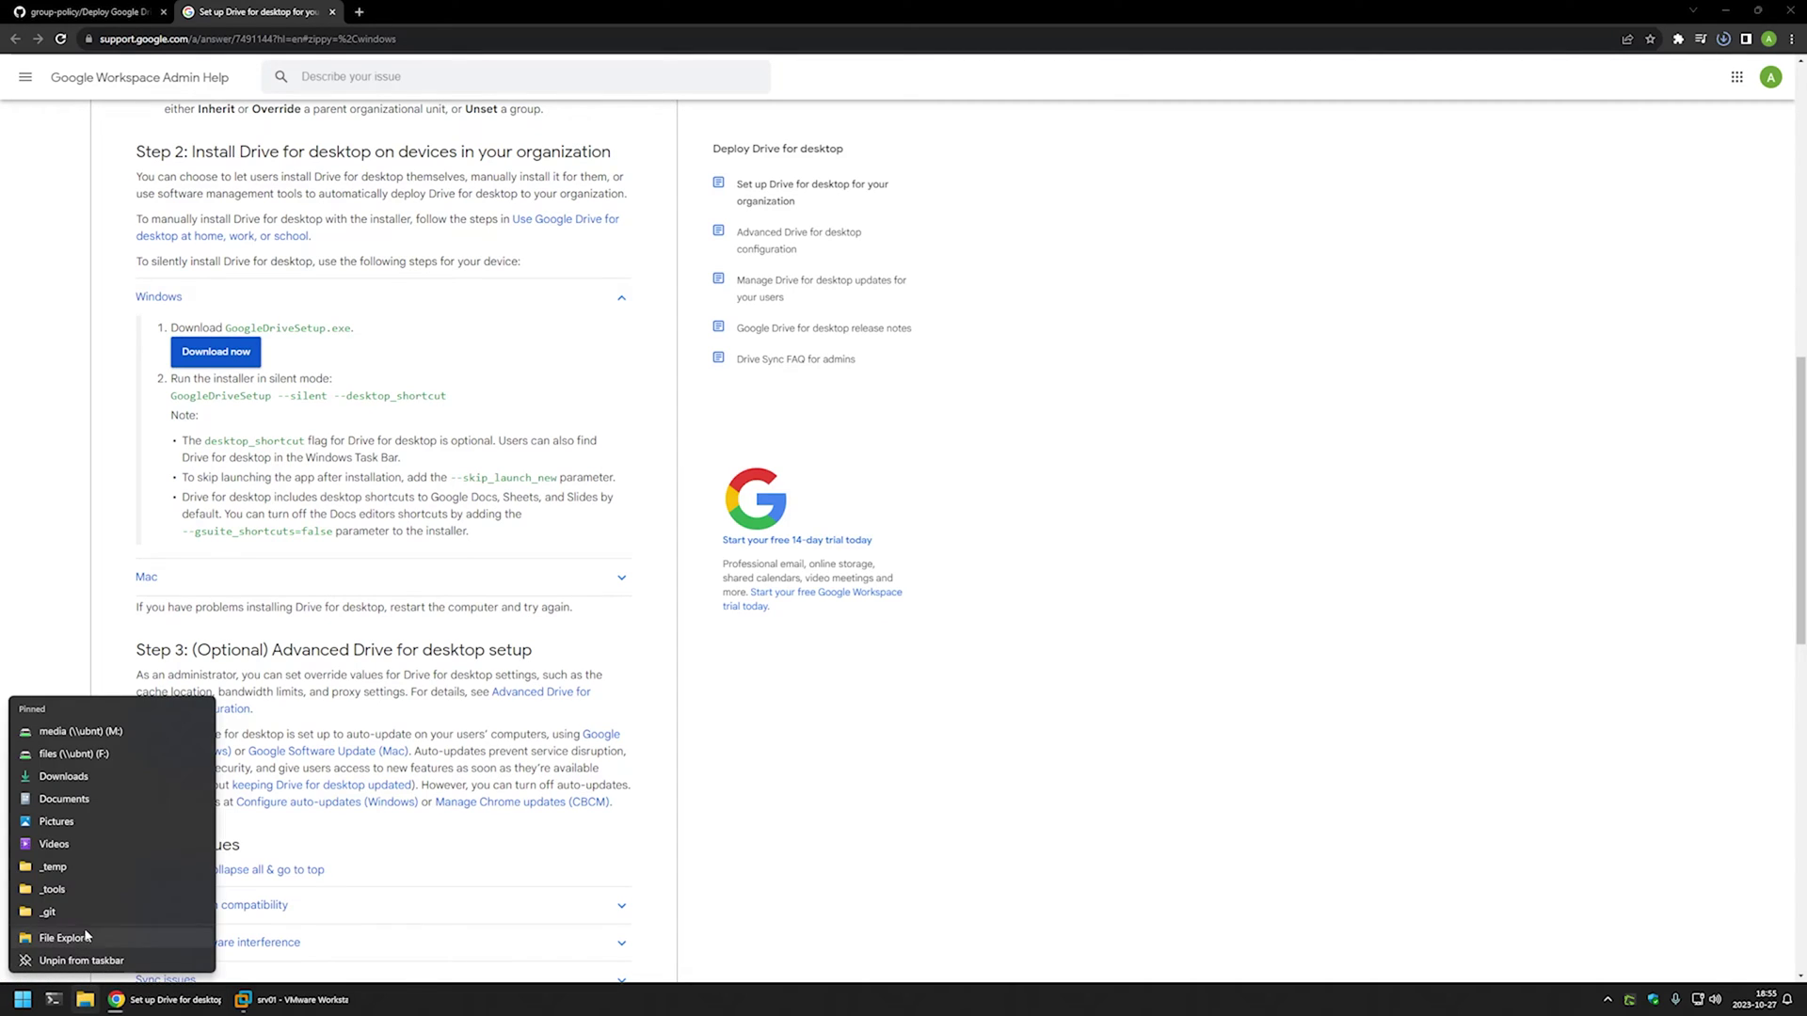
{"action": "left_click", "coordinate": [63, 777]}
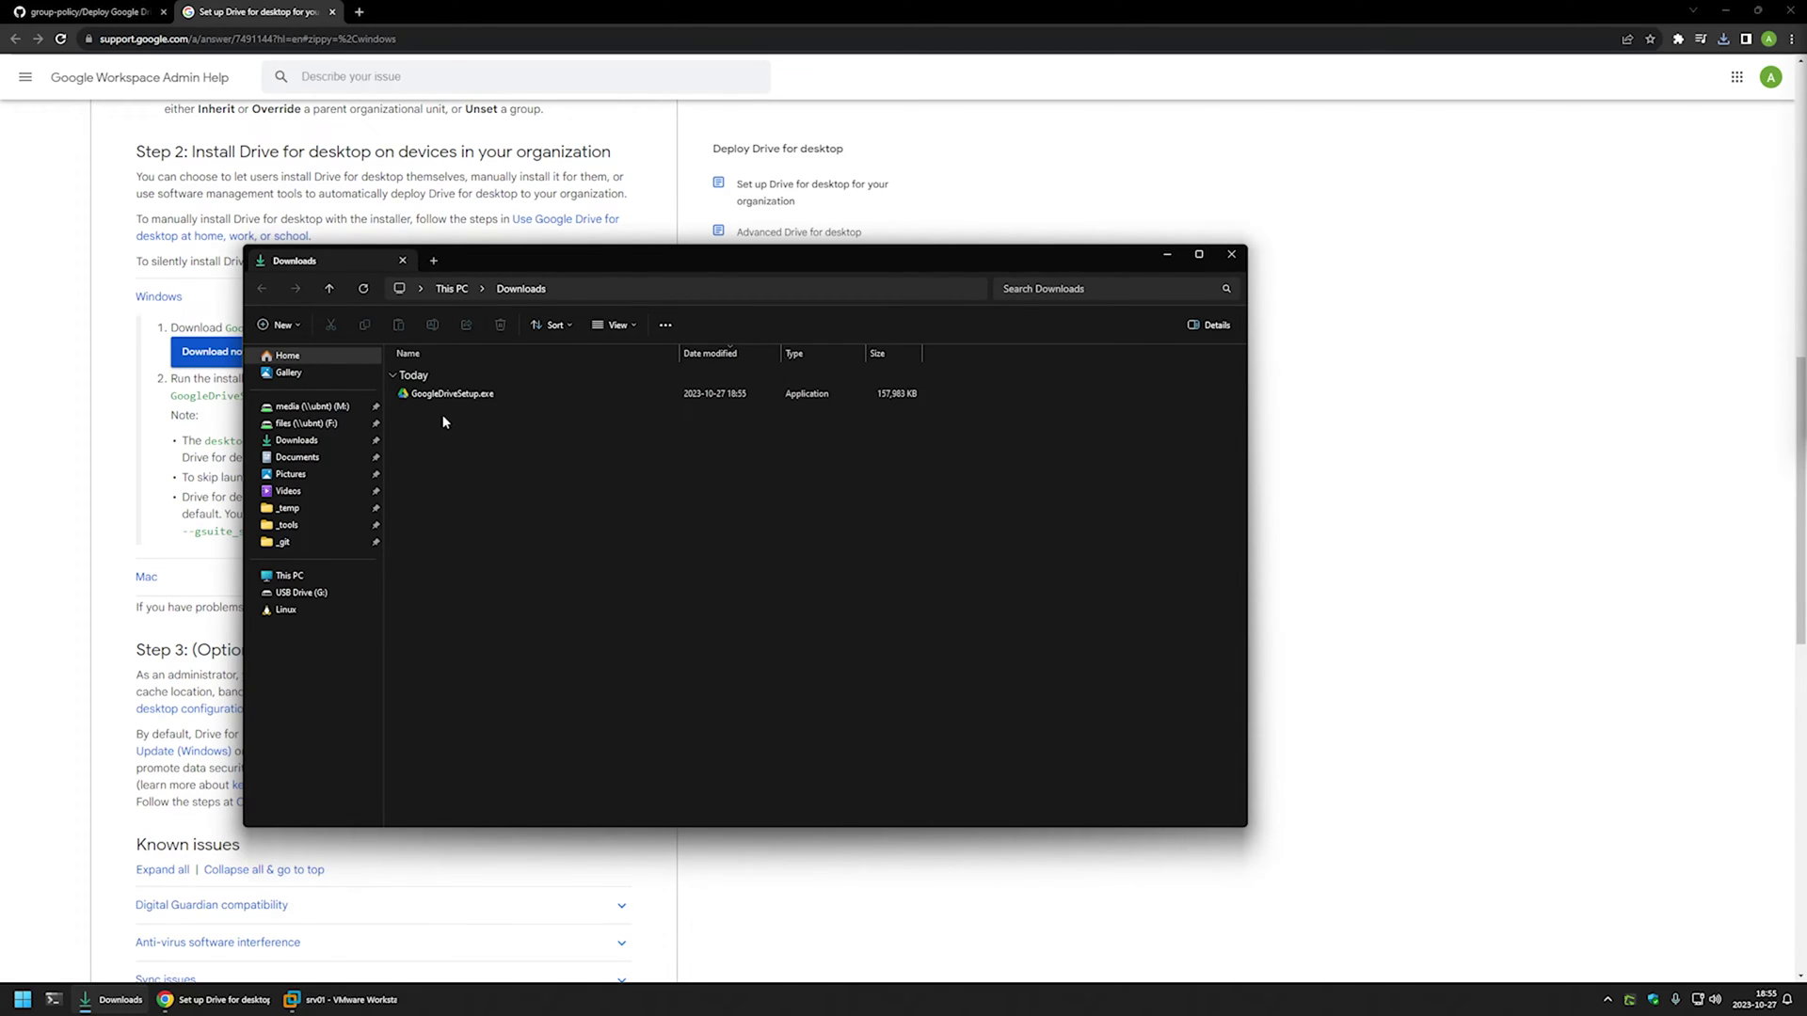
Download the raw template.wxs file from the Deploy Google Drive folder of the GitHub repository.
{"action": "left_click", "coordinate": [82, 14]}
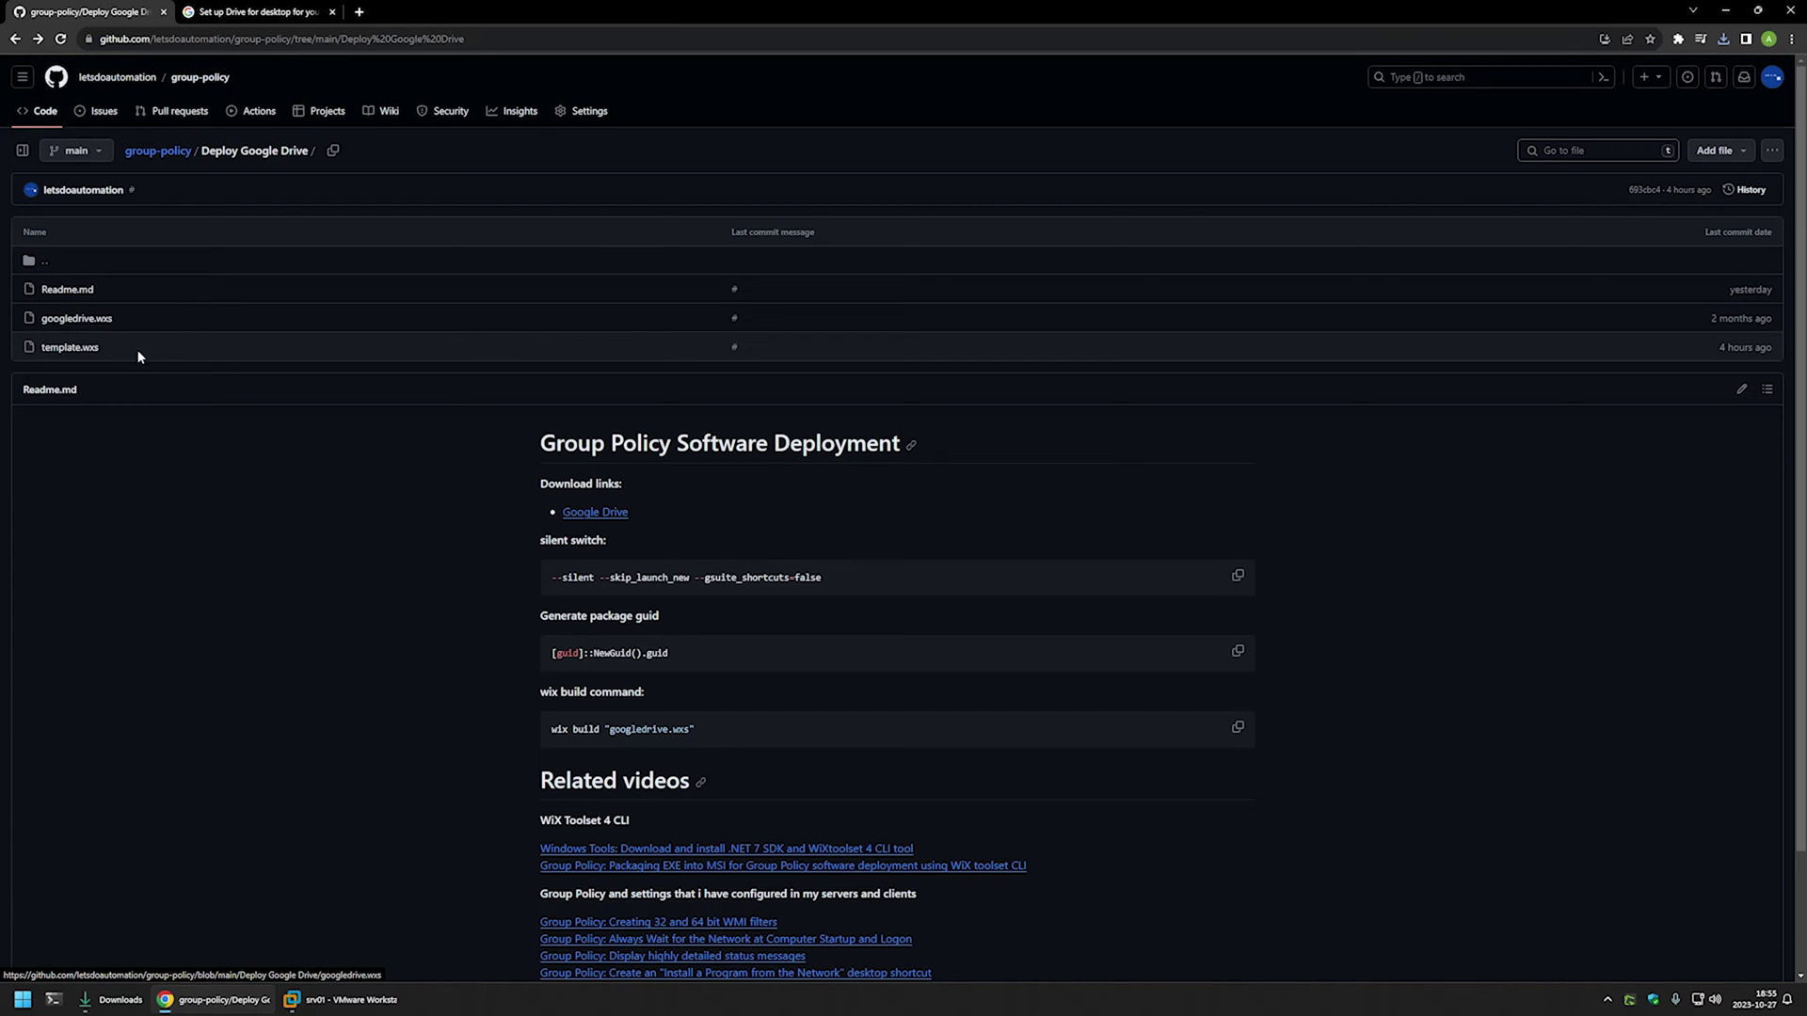
{"action": "left_click", "coordinate": [70, 349]}
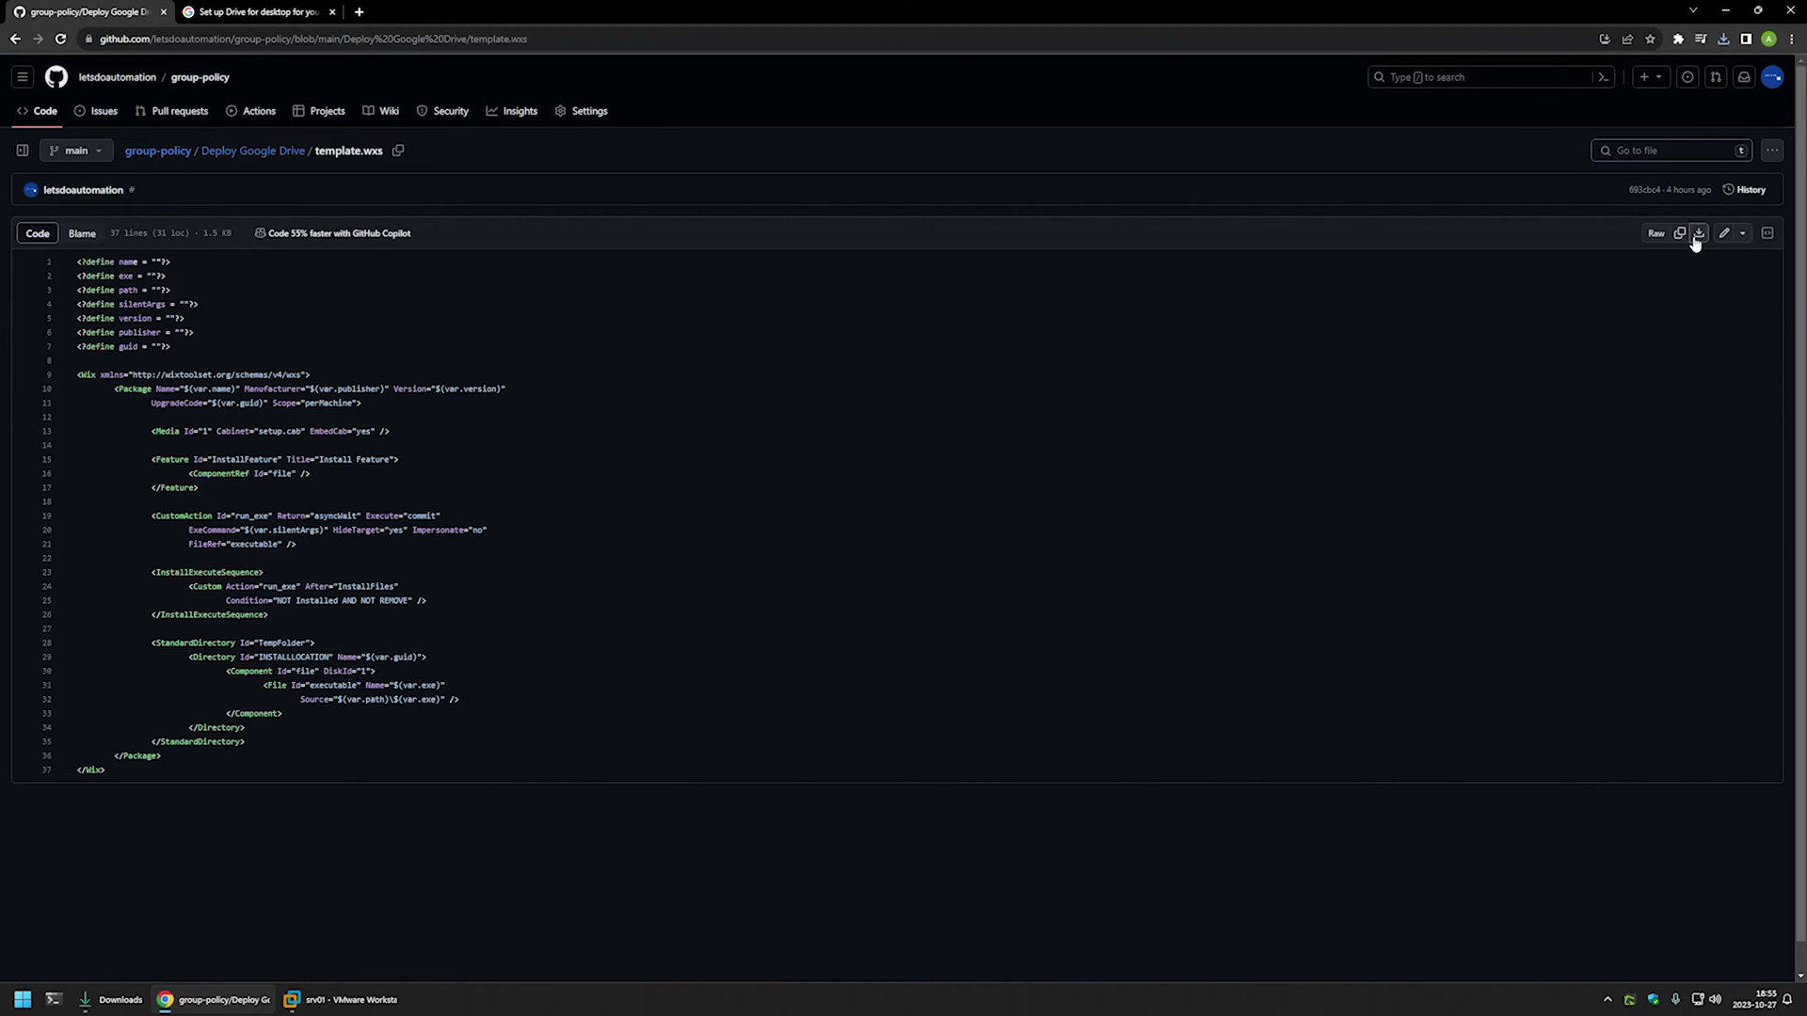
{"action": "left_click", "coordinate": [1698, 235]}
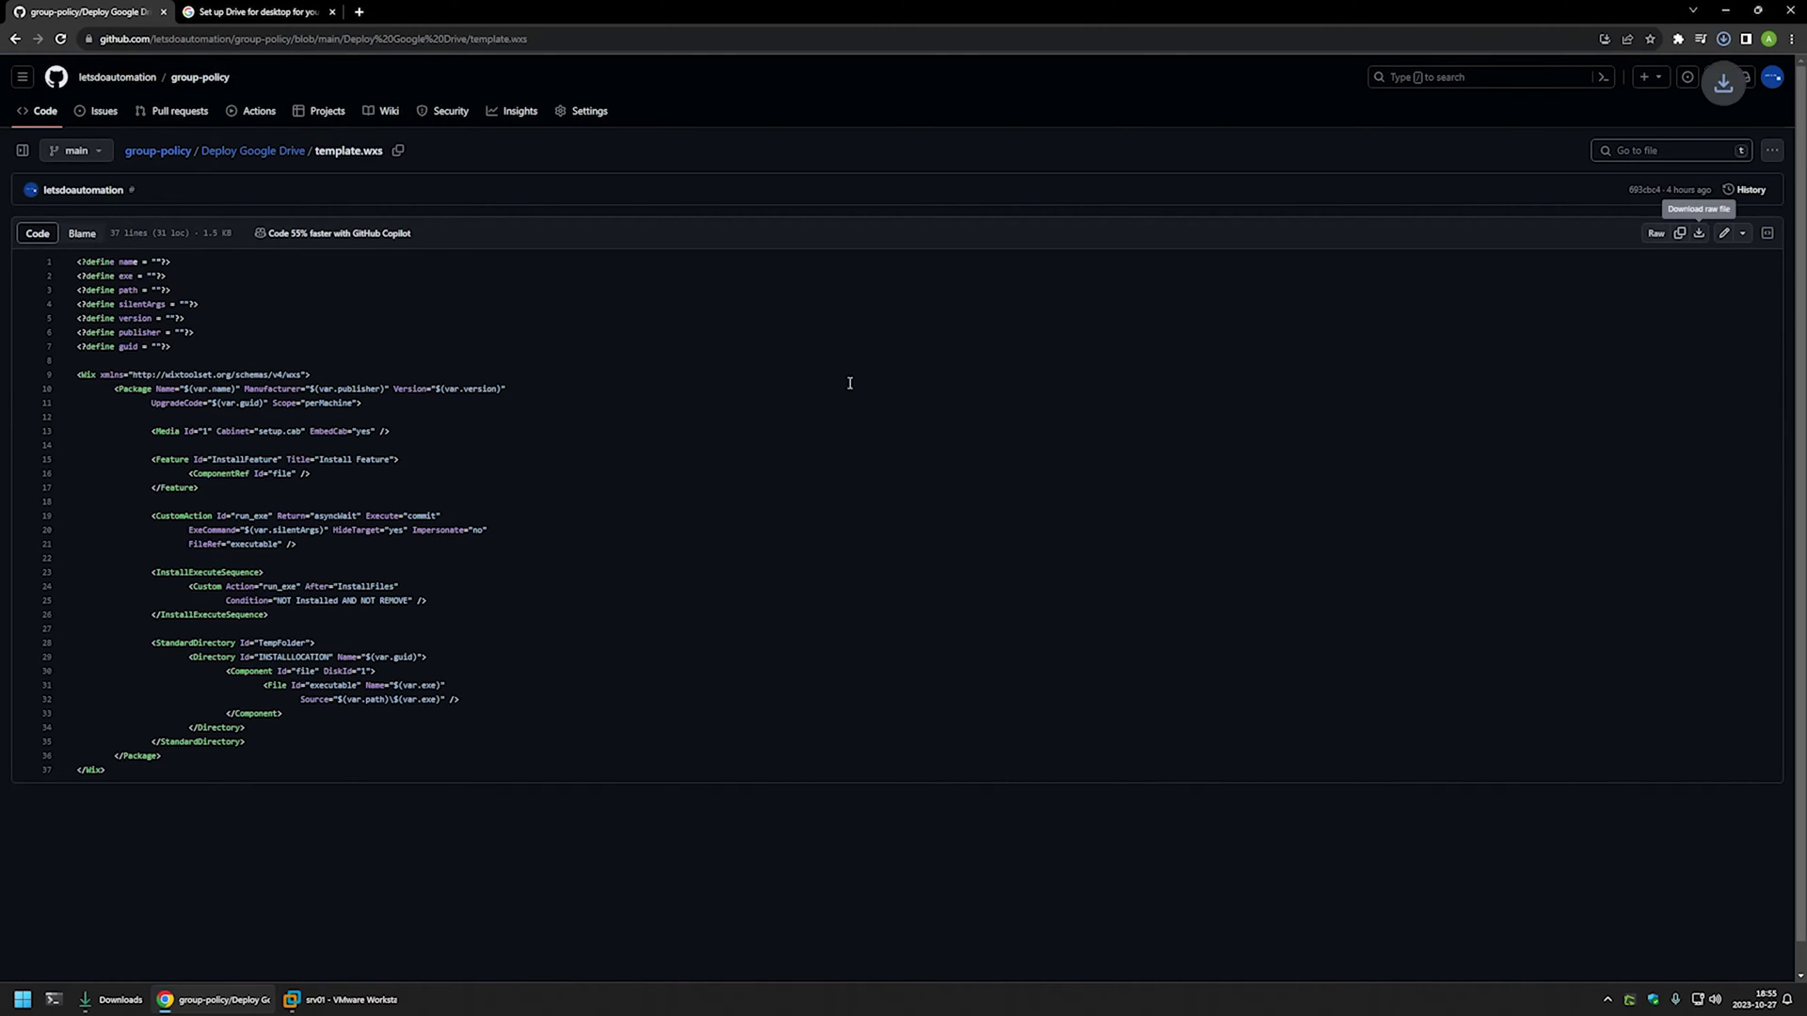
Rename the downloaded template.wxs in the Downloads folder as googledrive.wxs.
{"action": "left_click", "coordinate": [111, 999]}
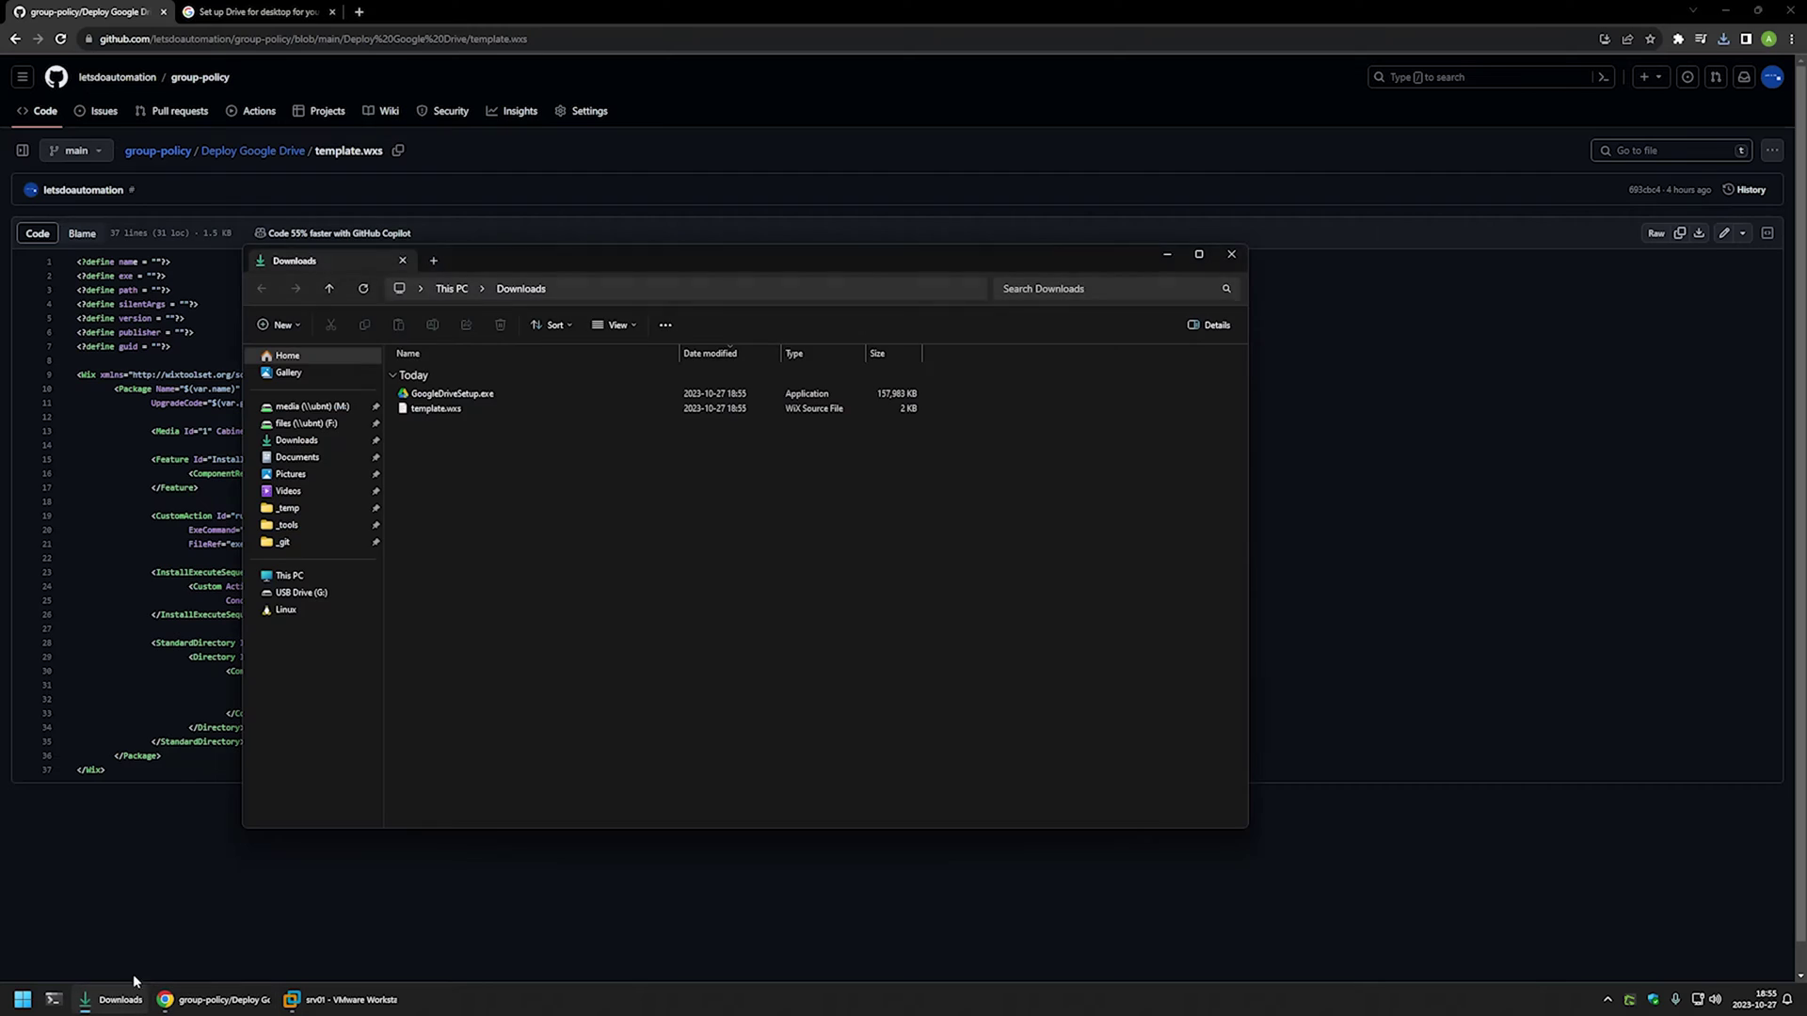
{"action": "right_click", "coordinate": [443, 408]}
{"action": "left_click", "coordinate": [483, 651]}
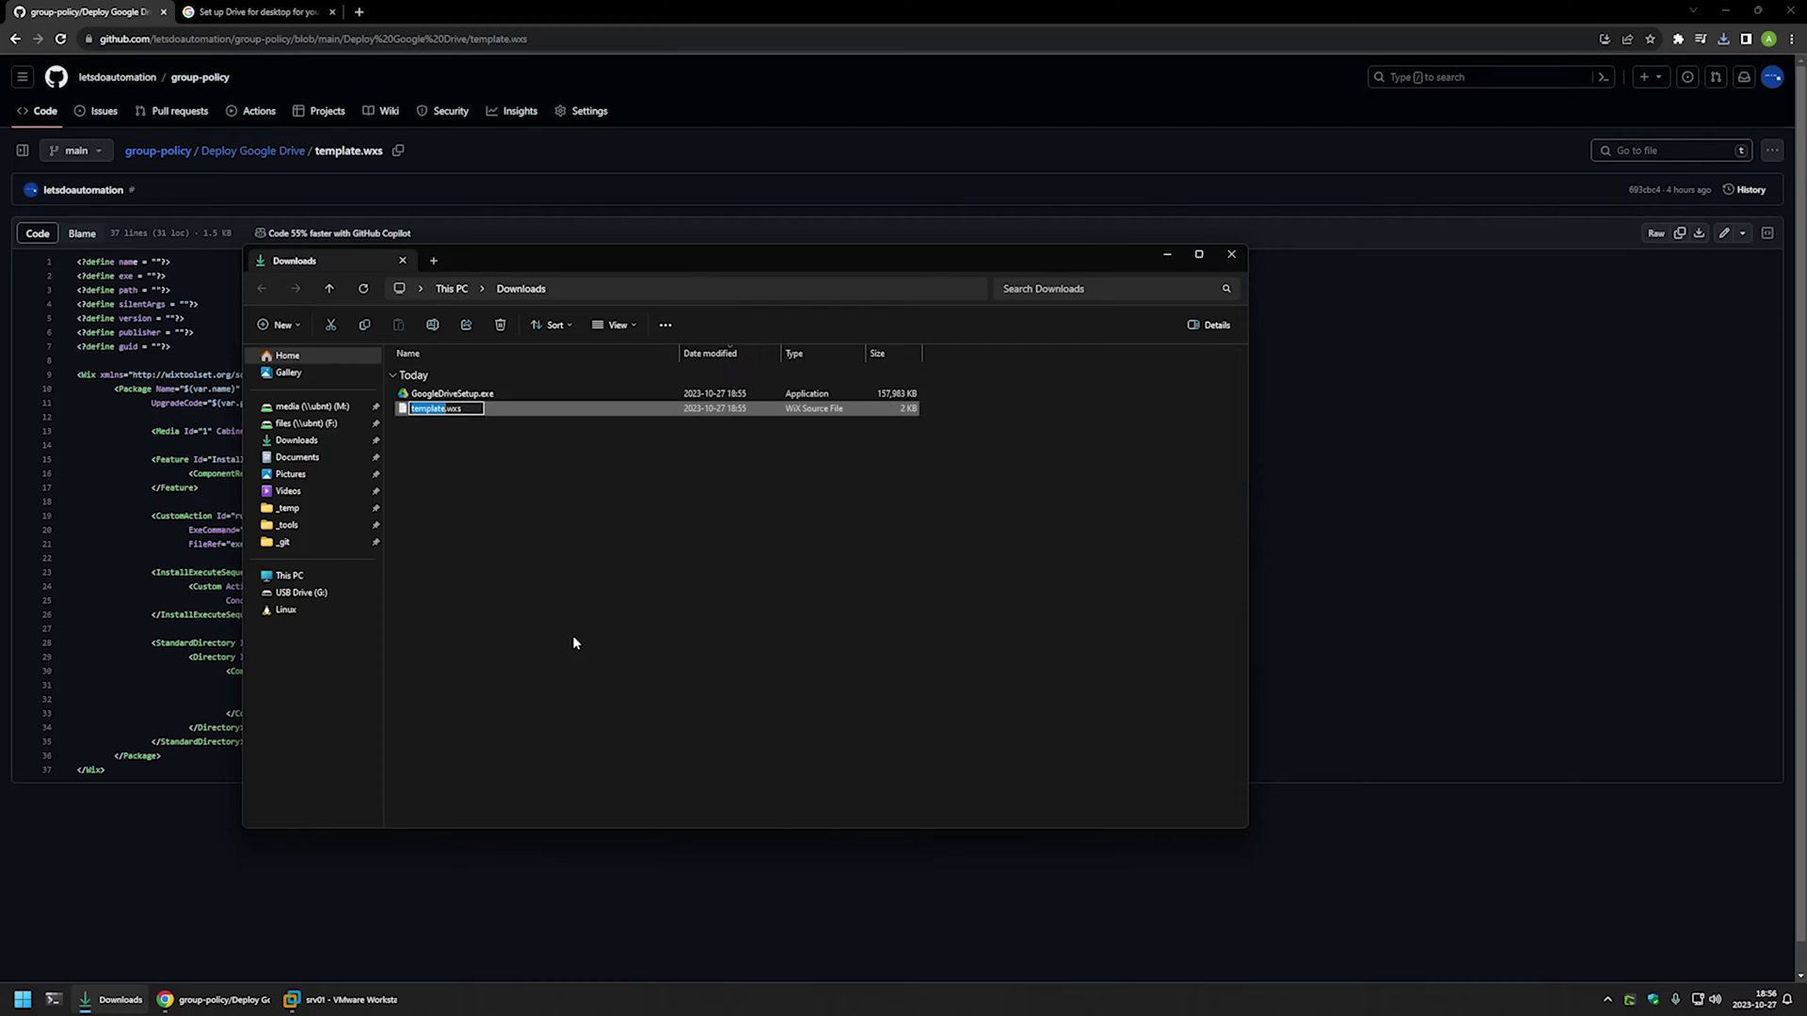
{"action": "type", "text": "googledrive"}
{"action": "key", "text": "Return"}
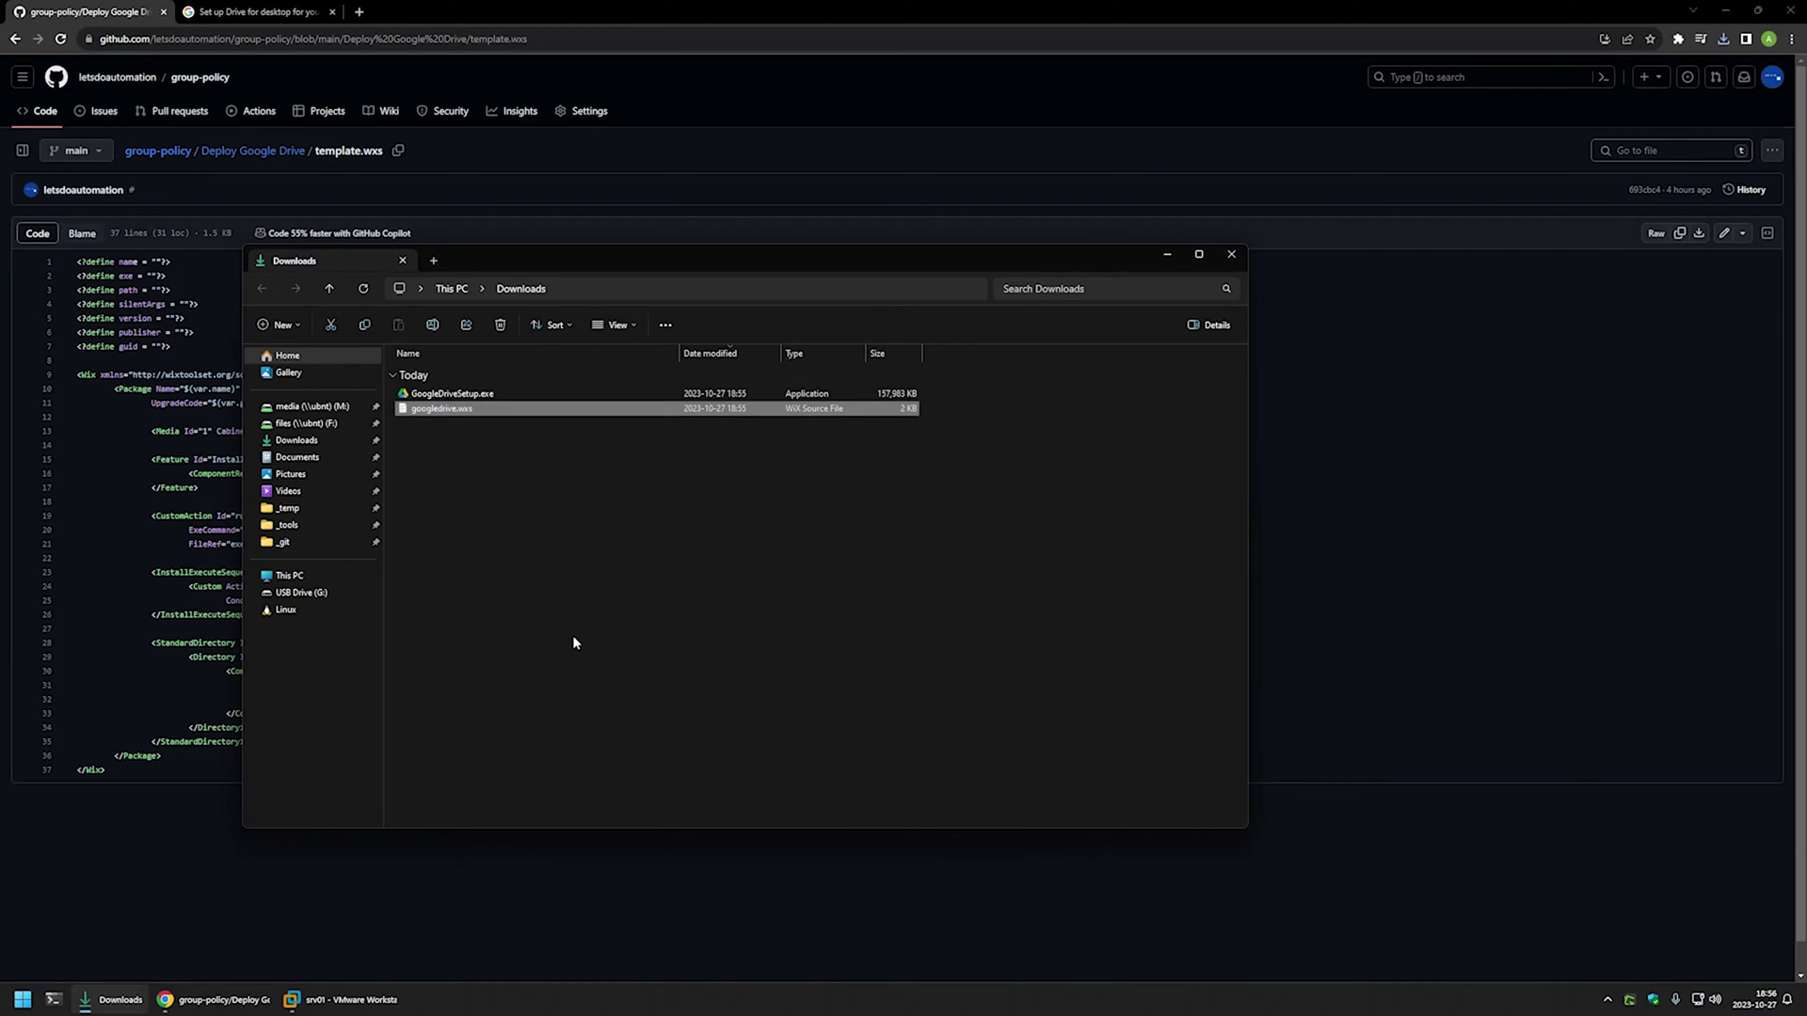
Open googledrive.wxs in Visual Studio Code and look through its contents.
{"action": "right_click", "coordinate": [447, 411]}
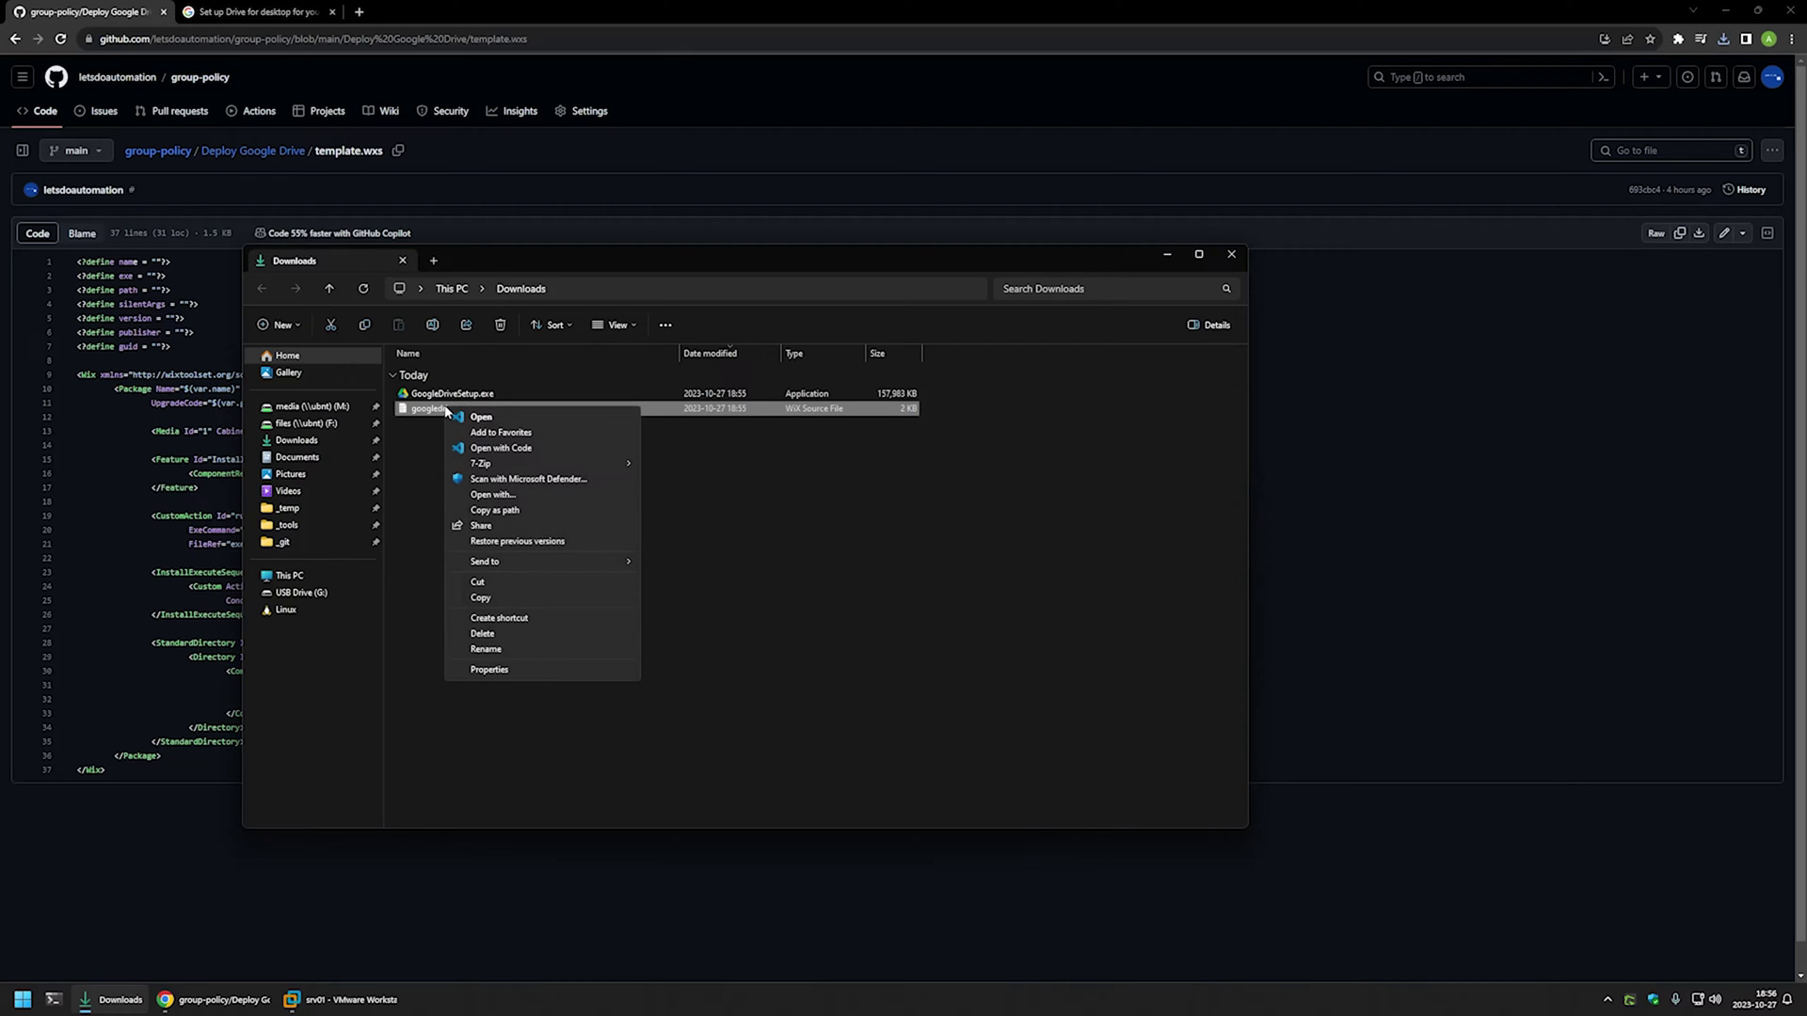
{"action": "left_click", "coordinate": [483, 448]}
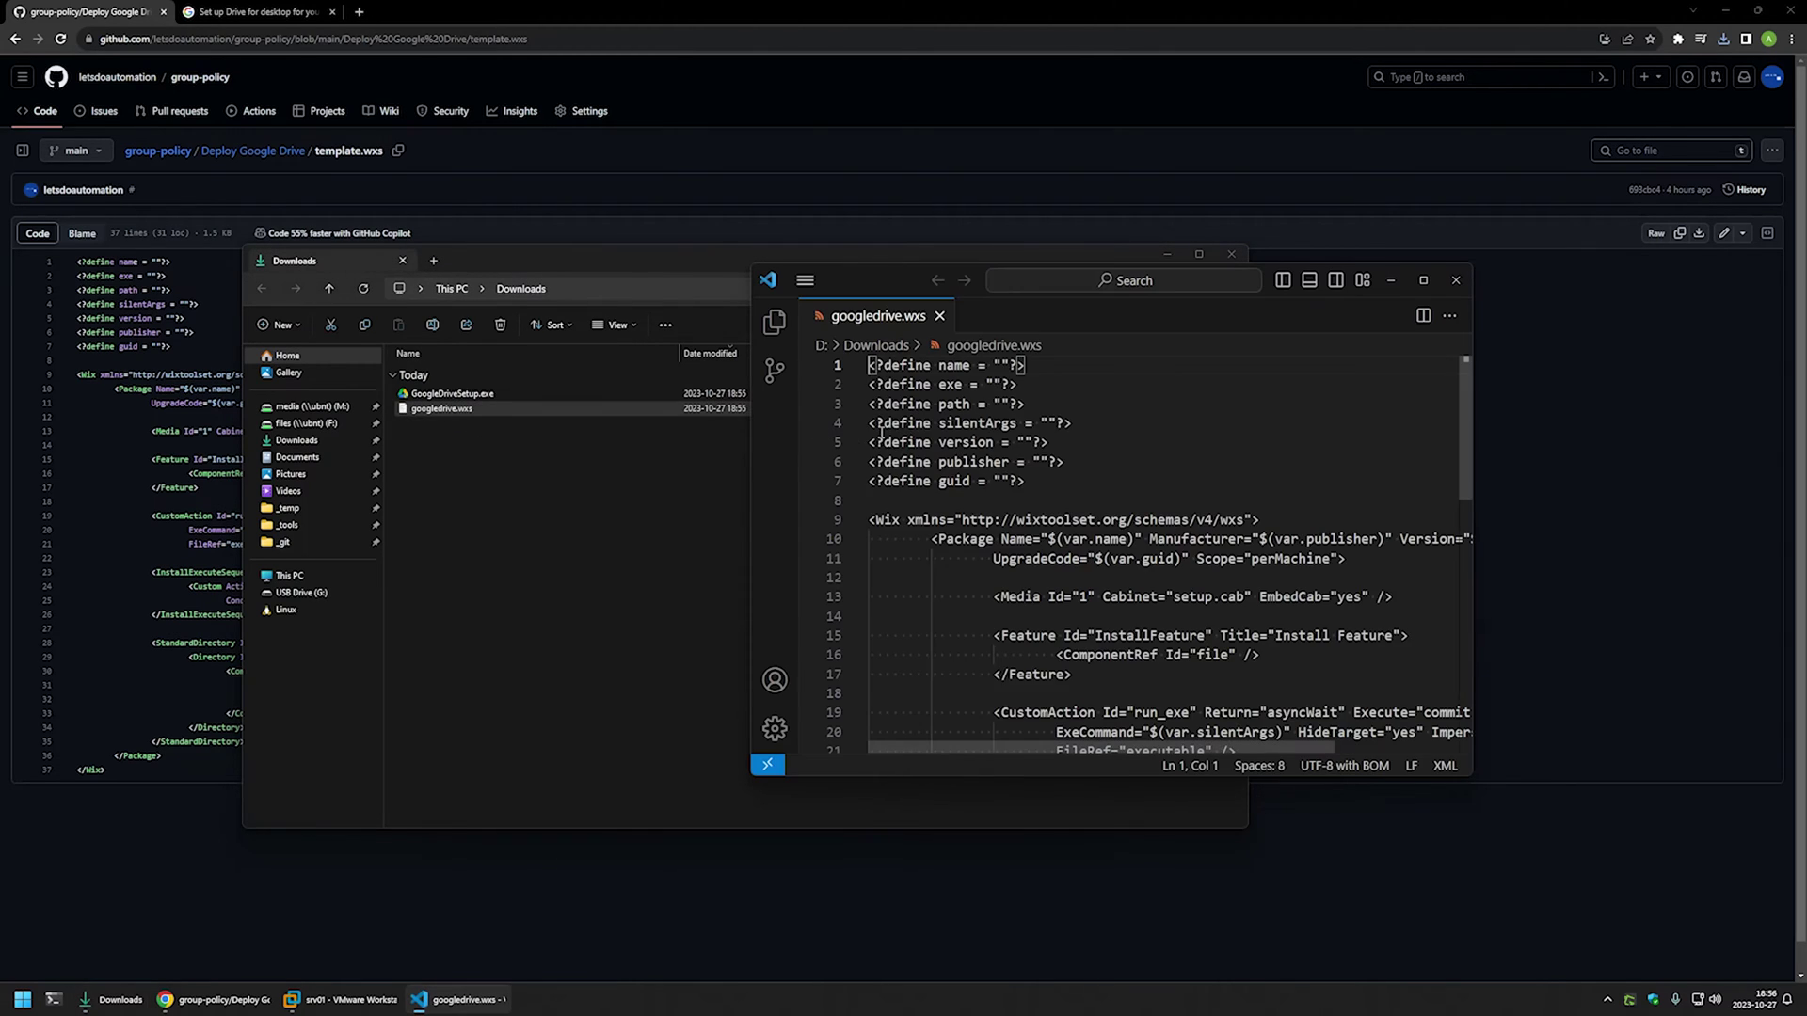
{"action": "scroll", "coordinate": [1105, 472], "scroll_direction": "down", "scroll_amount": 8}
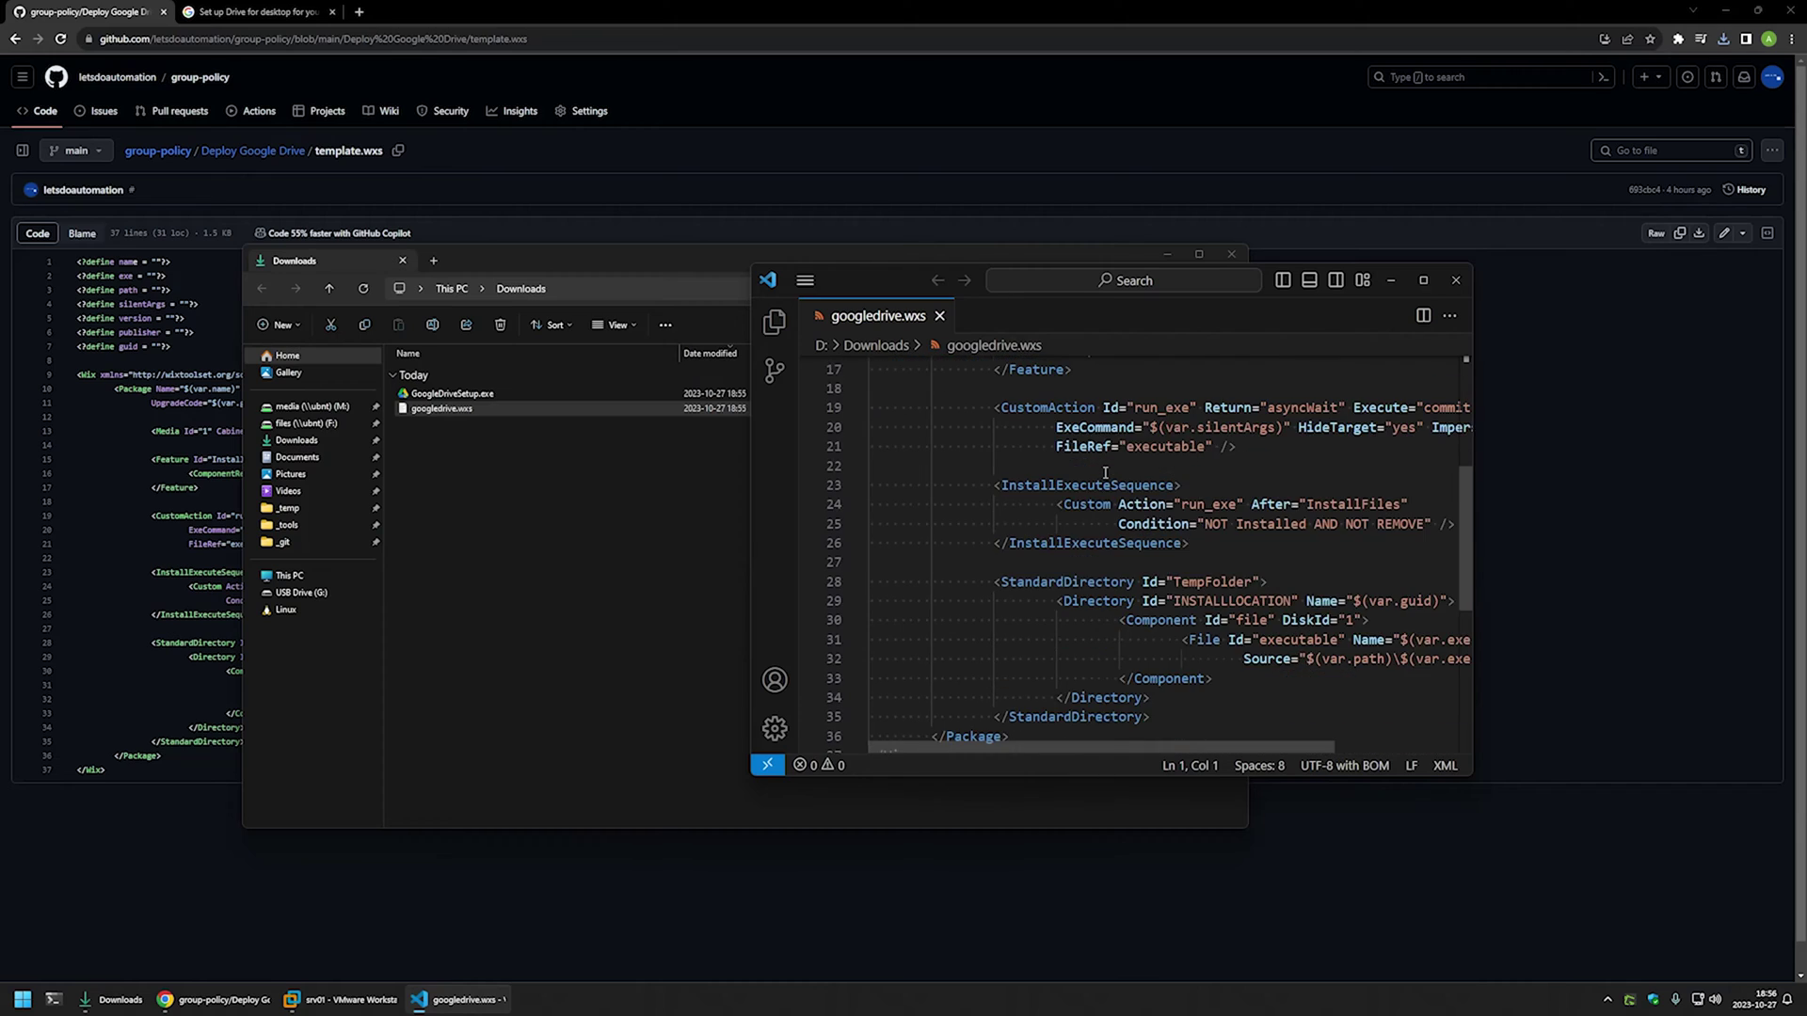
{"action": "scroll", "coordinate": [1104, 472], "scroll_direction": "up", "scroll_amount": 7}
{"action": "scroll", "coordinate": [1106, 472], "scroll_direction": "up", "scroll_amount": 1}
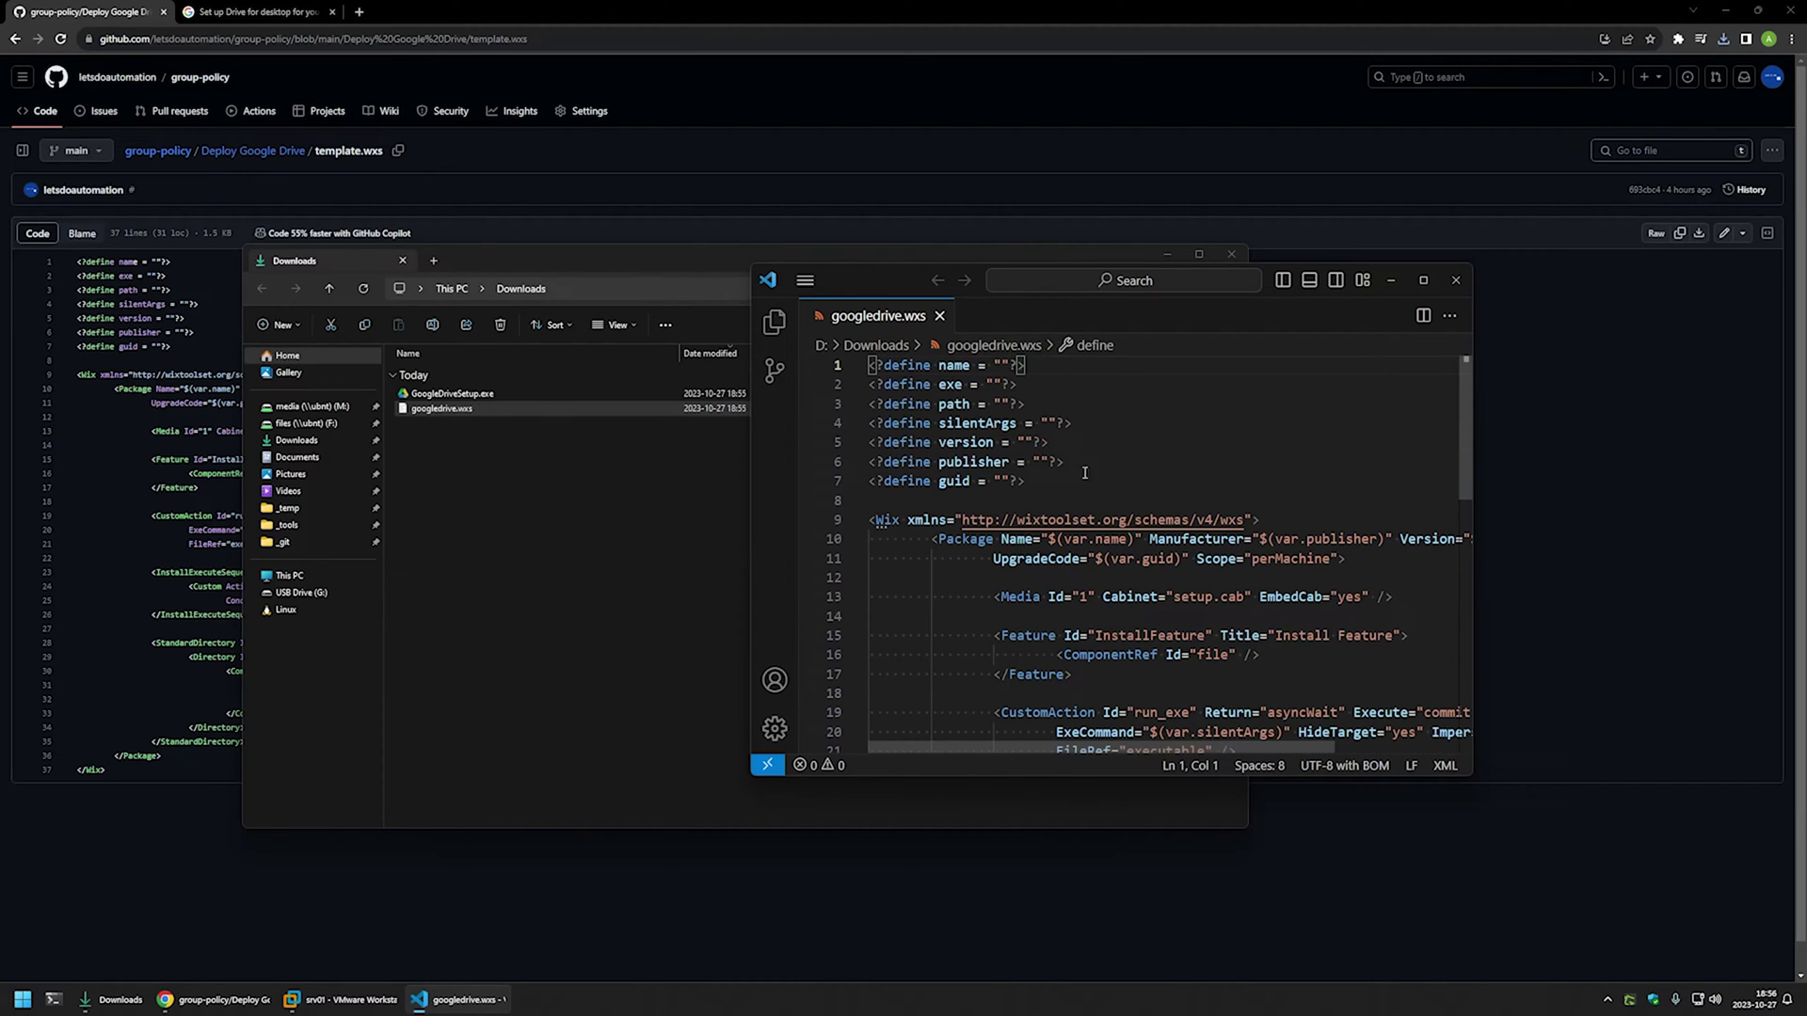
Examine the block of define variables at the beginning of googledrive.wxs, from guid up to name.
{"action": "left_click", "coordinate": [1032, 480]}
{"action": "key", "text": "shift+Up"}
{"action": "key", "text": "shift+Up"}
{"action": "key", "text": "shift+Up"}
{"action": "key", "text": "shift+Up"}
{"action": "key", "text": "shift+Up"}
{"action": "key", "text": "shift+Up"}
{"action": "key", "text": "shift+Up"}
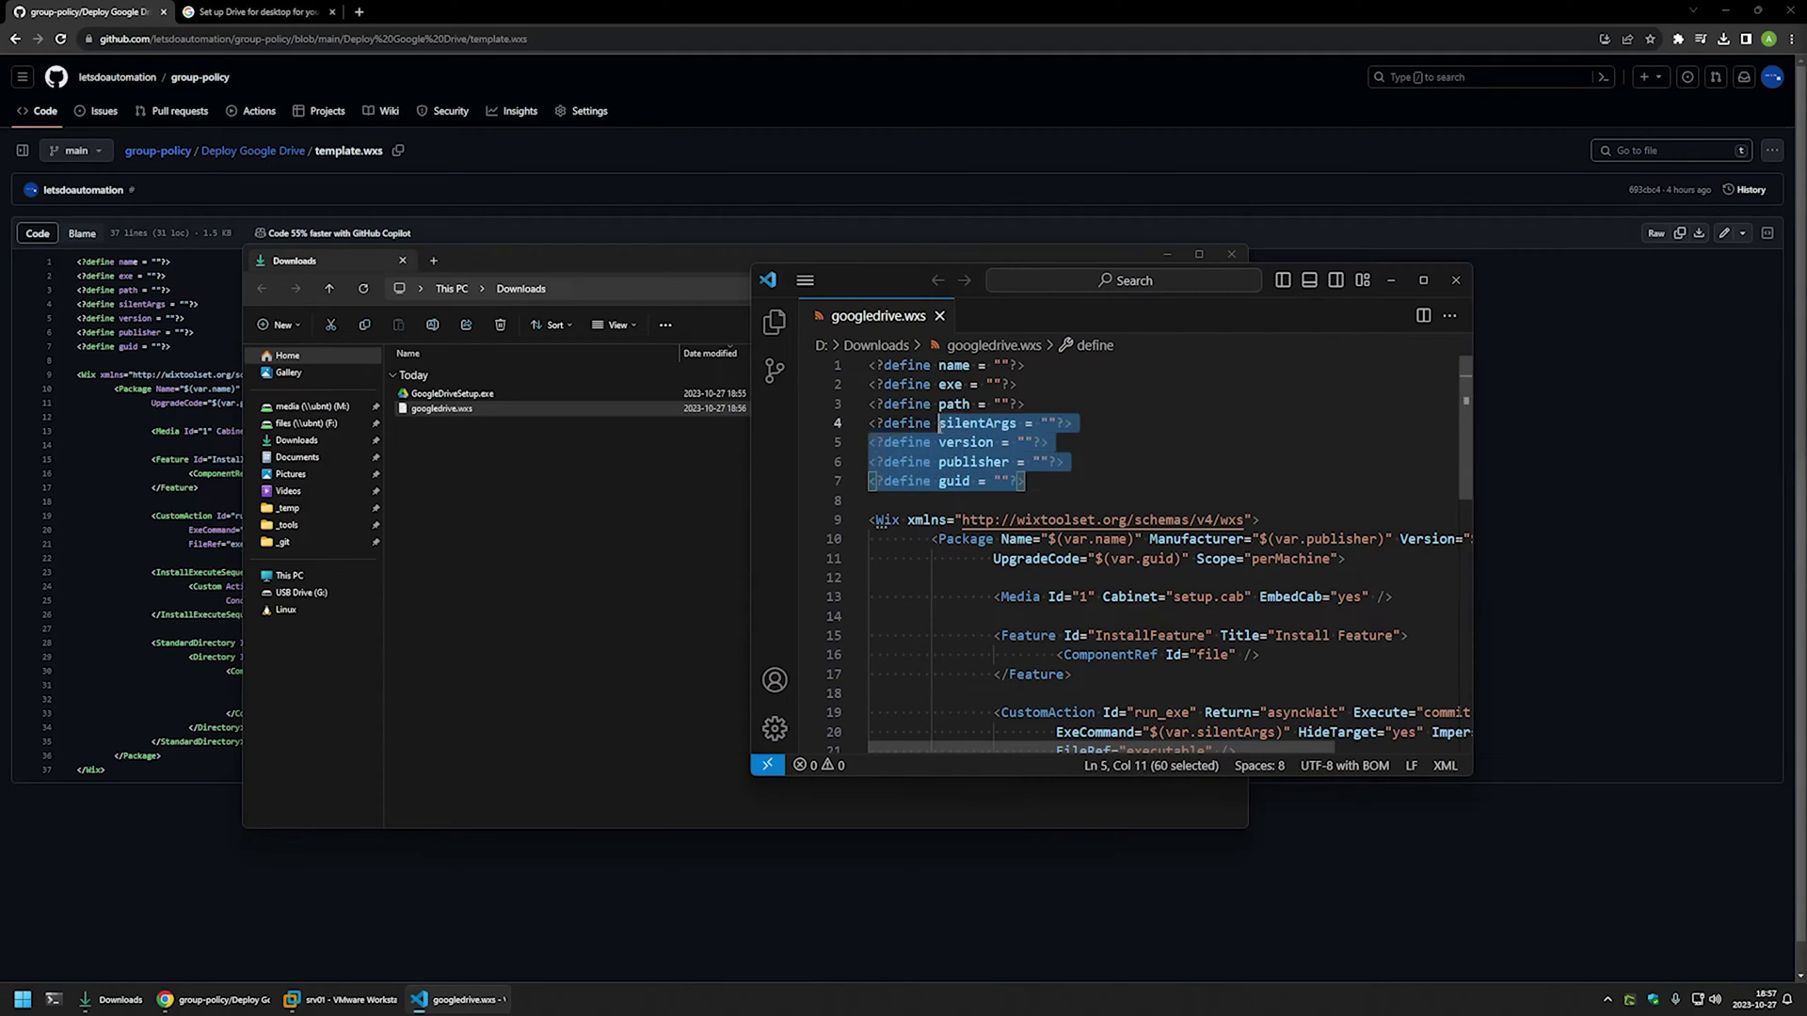
{"action": "left_click", "coordinate": [1031, 477]}
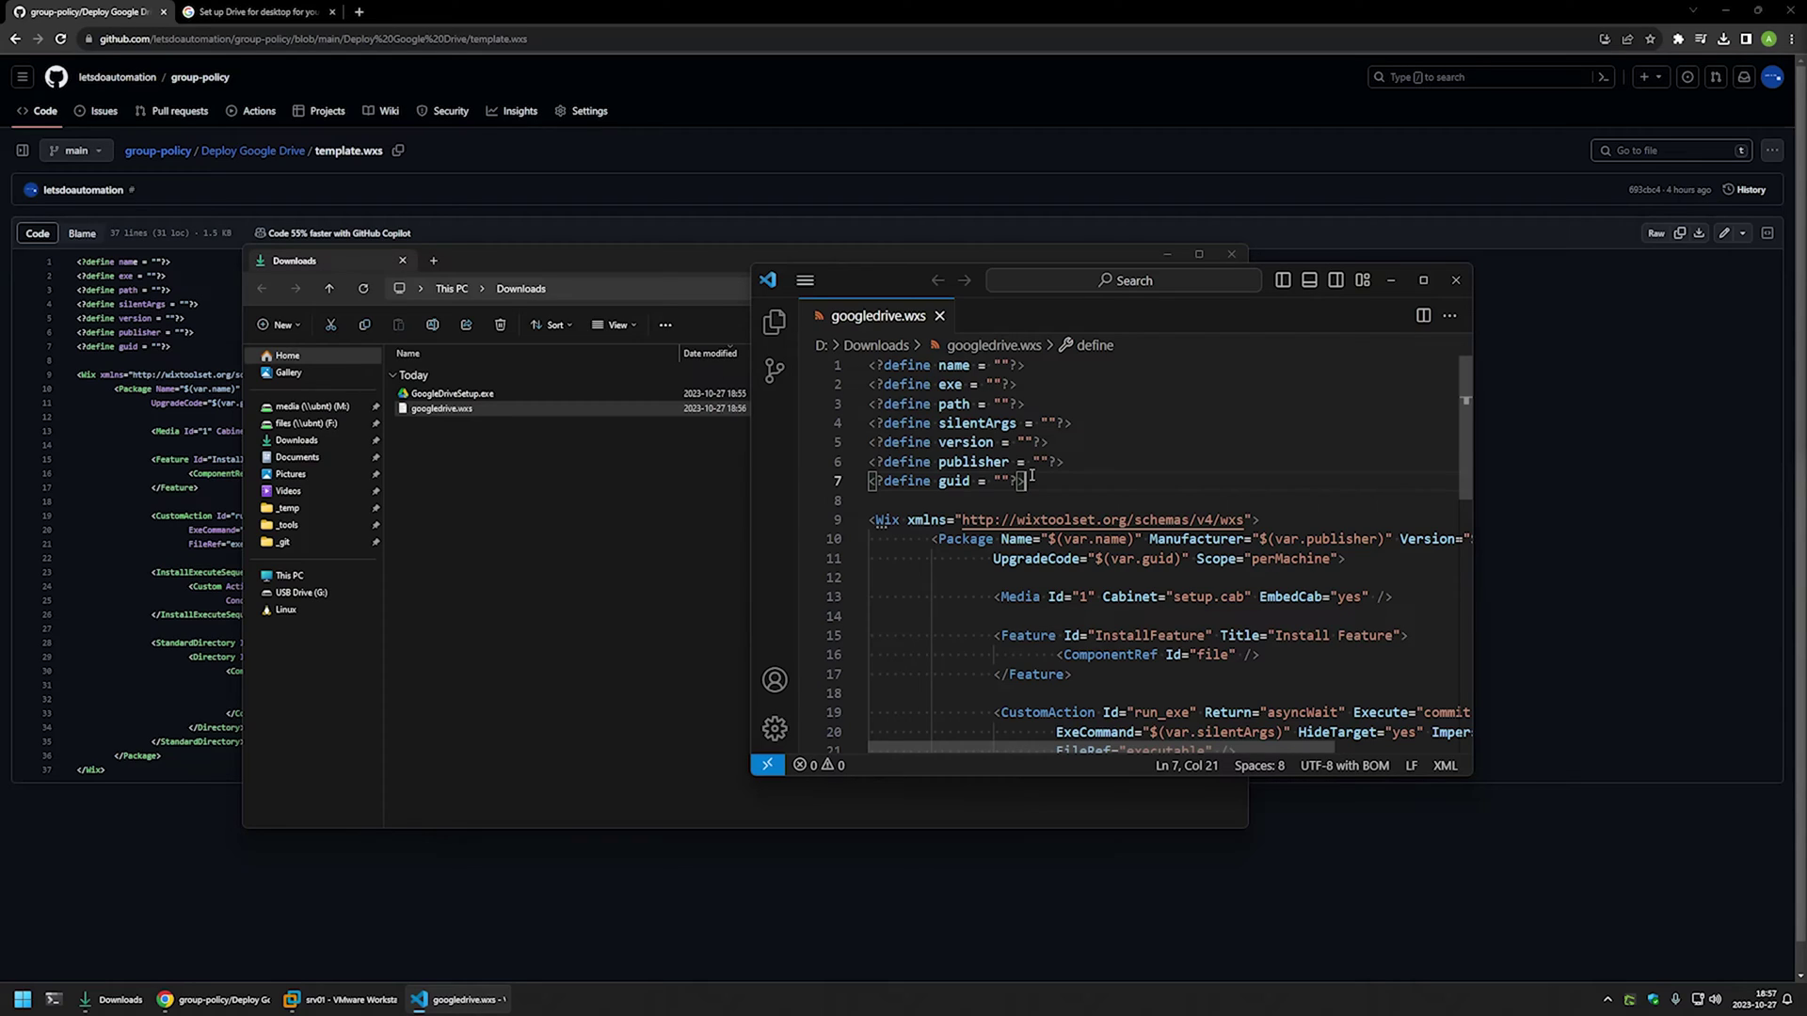
Set the name variable to "Deploy Google Drive" and save googledrive.wxs.
{"action": "left_click", "coordinate": [1001, 366]}
{"action": "type", "text": "Deplo"}
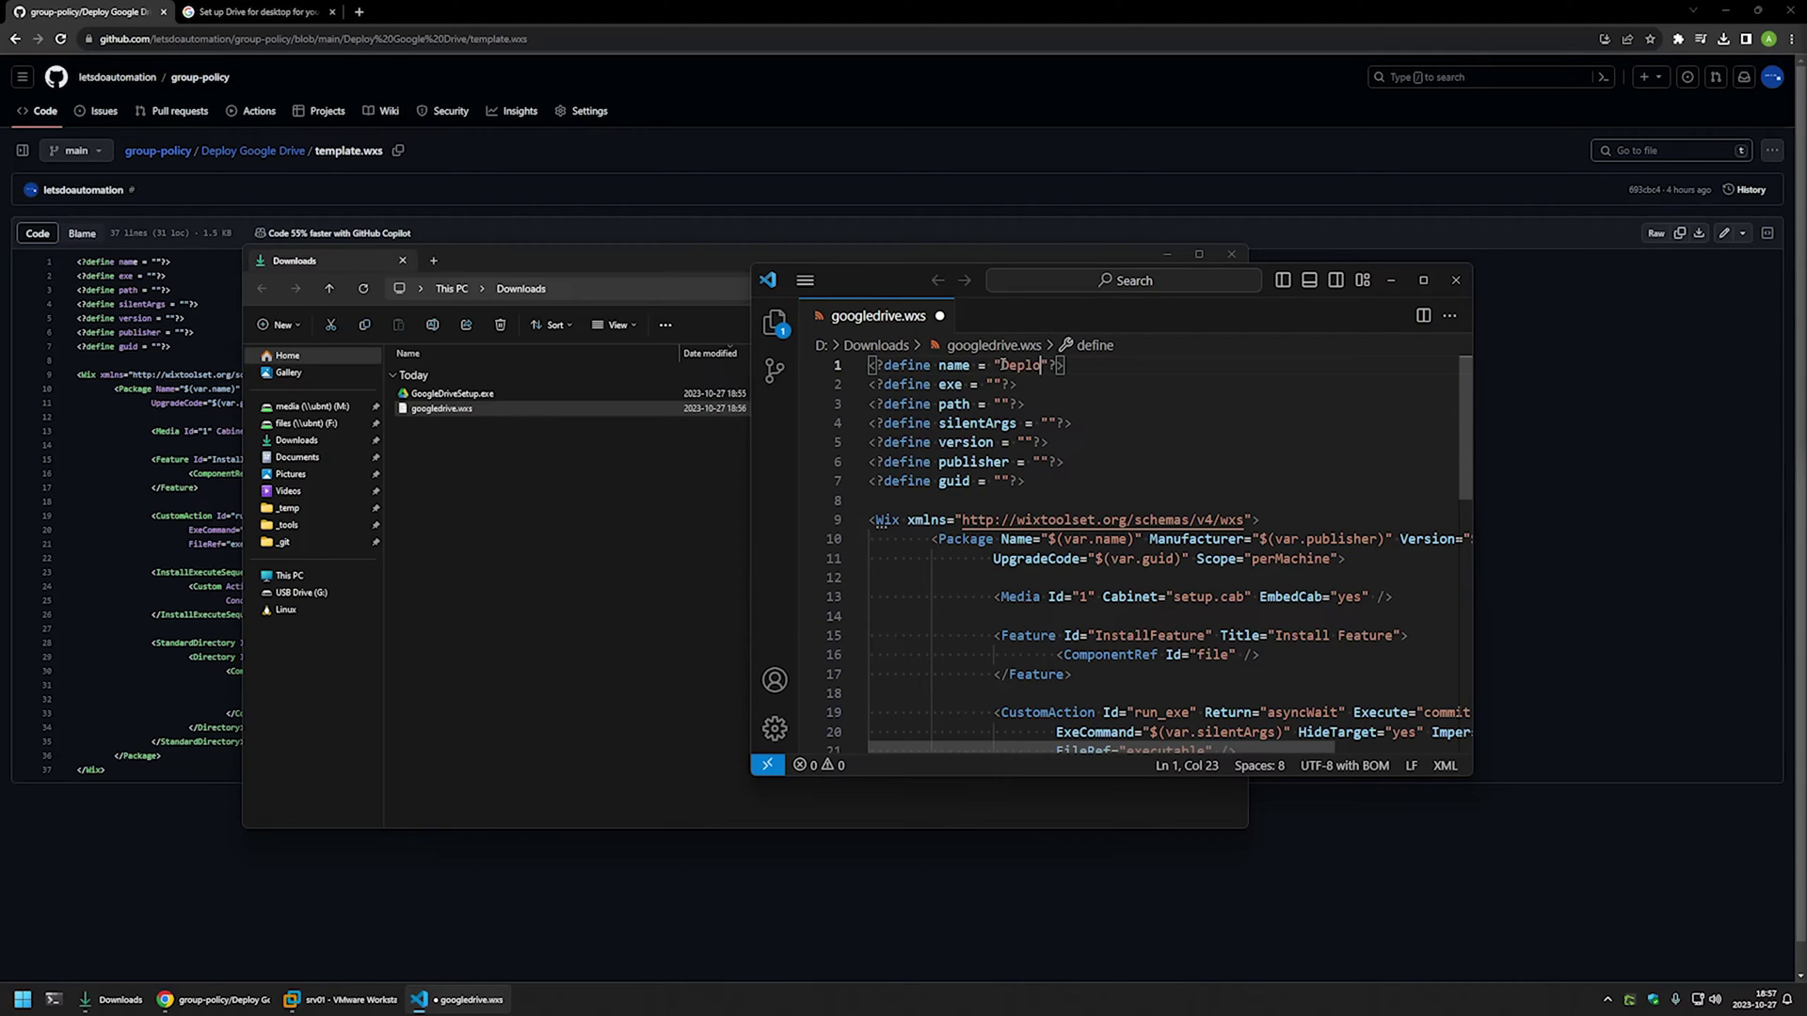
{"action": "type", "text": "y Google Drive"}
{"action": "key", "text": "ctrl+s"}
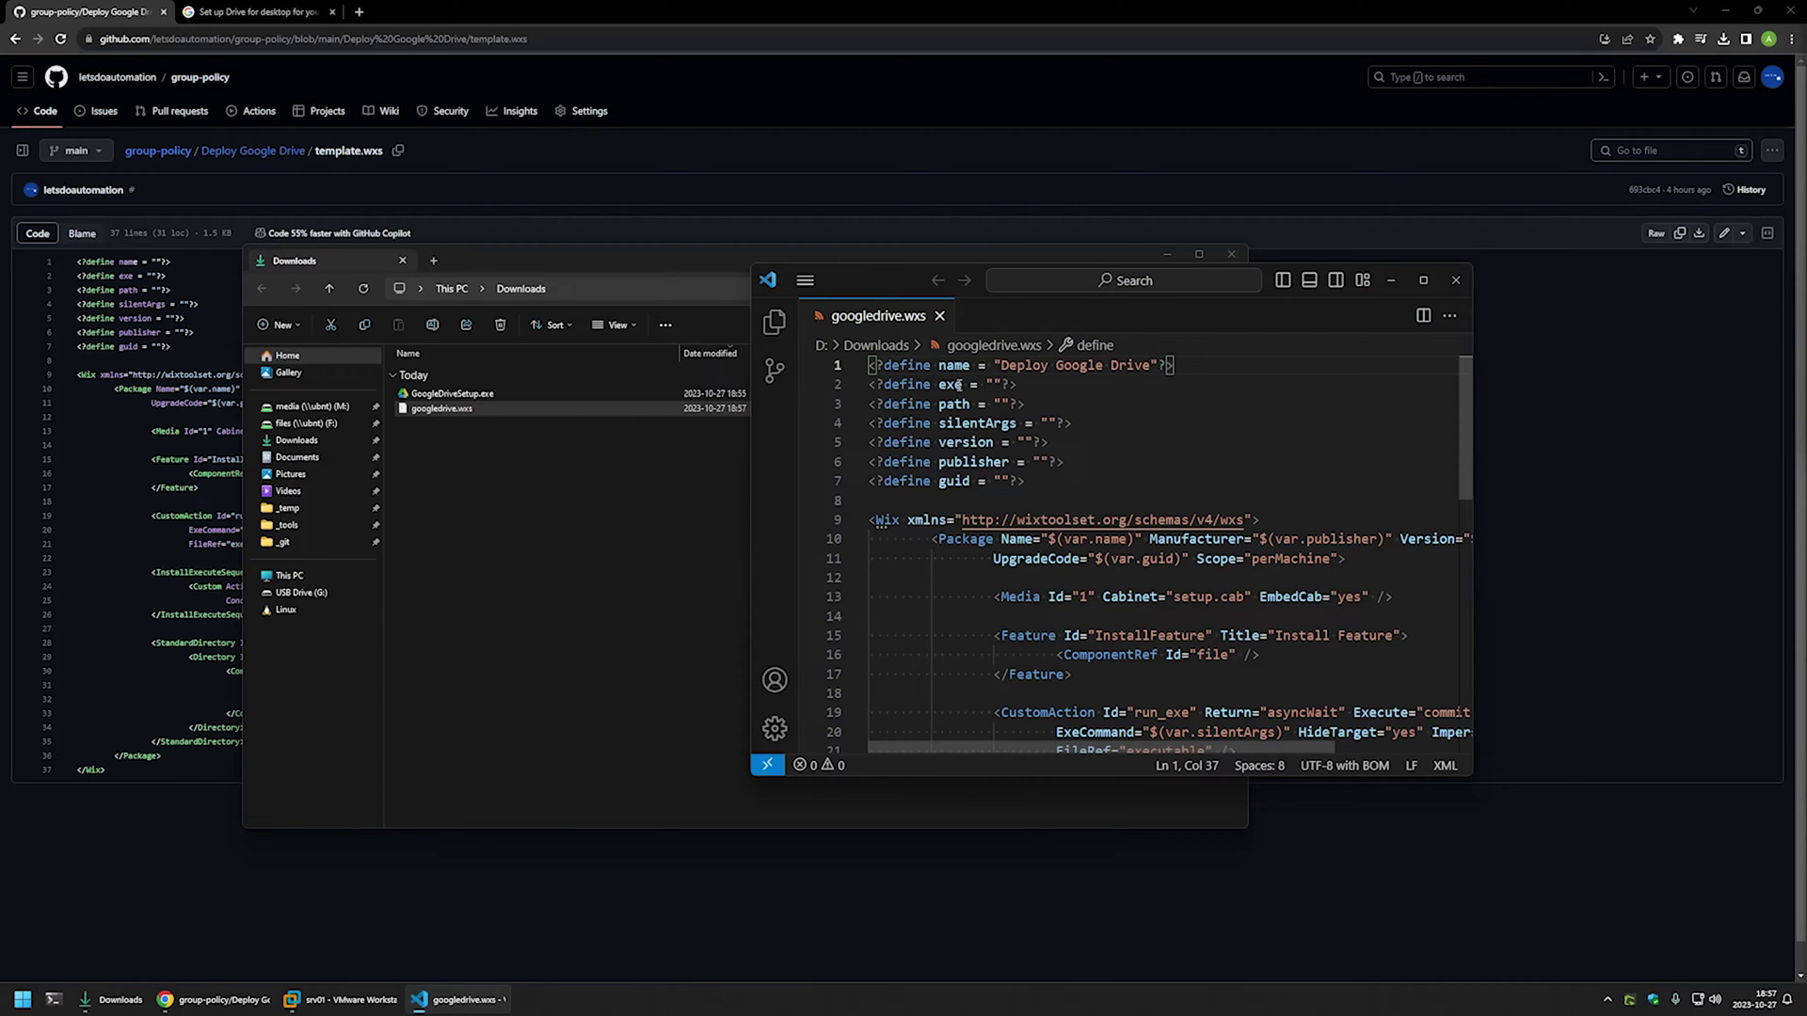
Copy the installer's full file name, GoogleDriveSetup.exe, into the exe variable of googledrive.wxs and save the file.
{"action": "left_click", "coordinate": [438, 394]}
{"action": "right_click", "coordinate": [461, 394]}
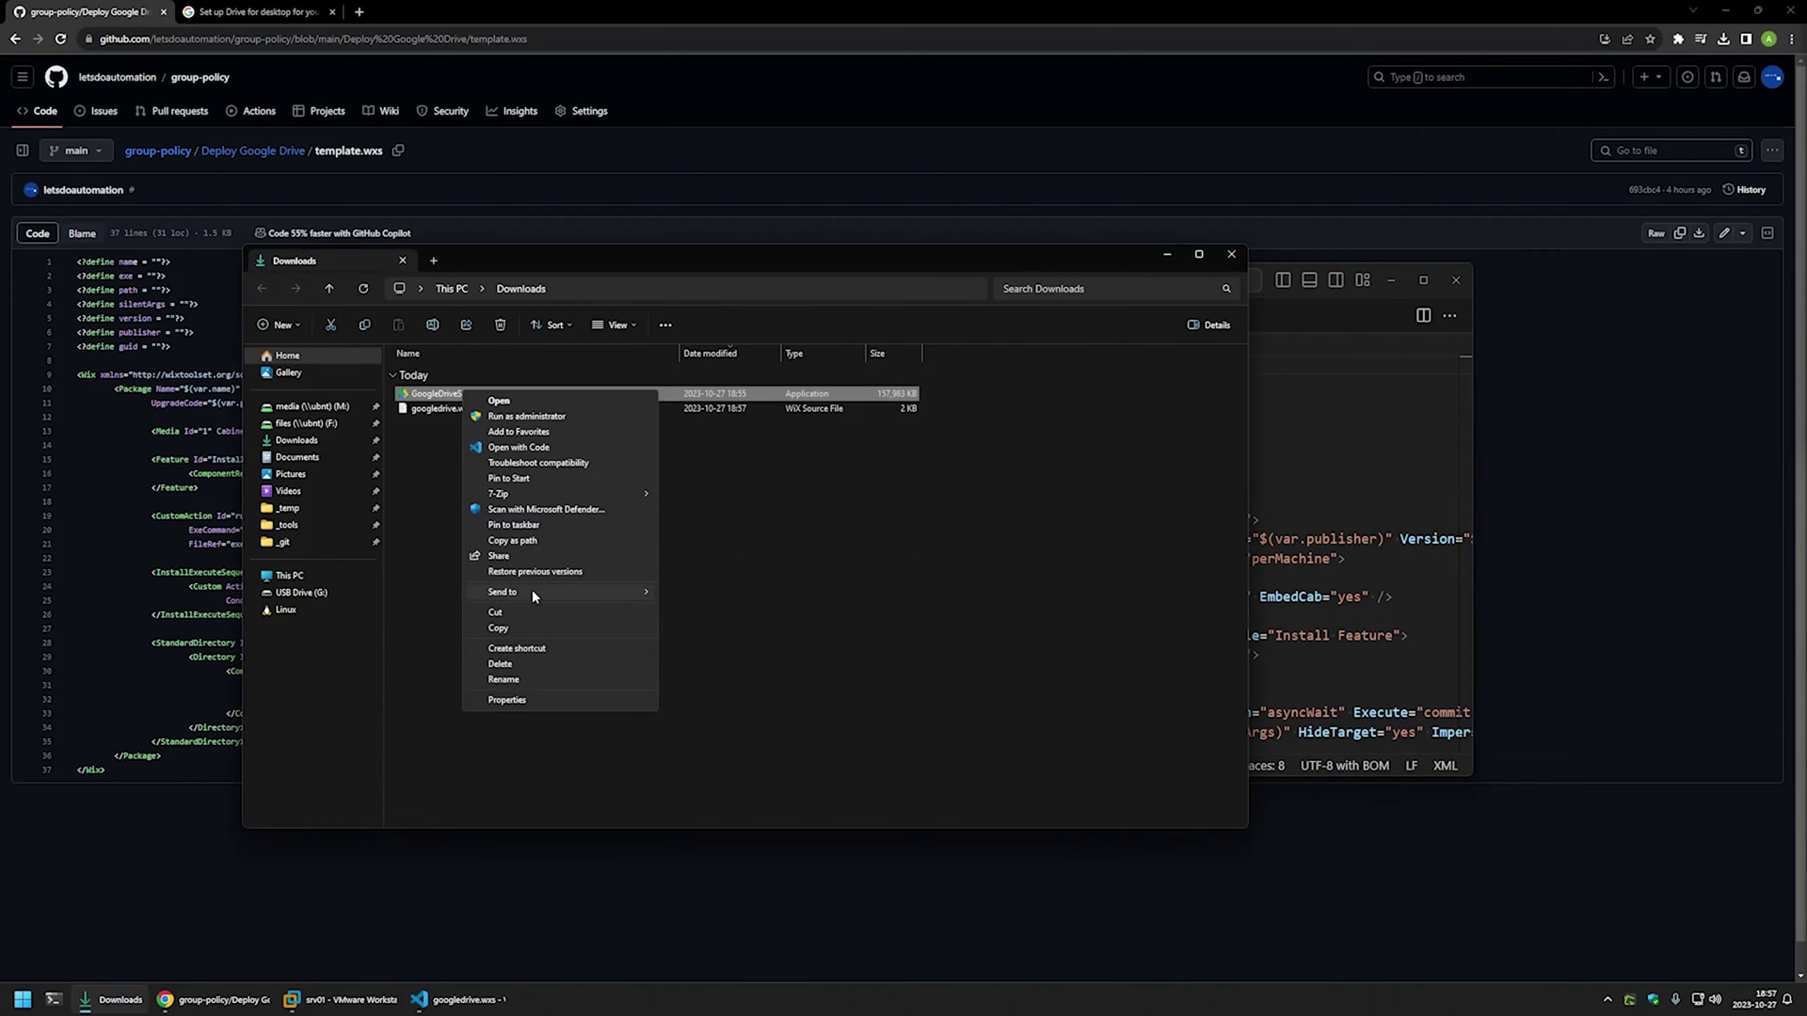
{"action": "left_click", "coordinate": [504, 679]}
{"action": "key", "text": "ctrl+a"}
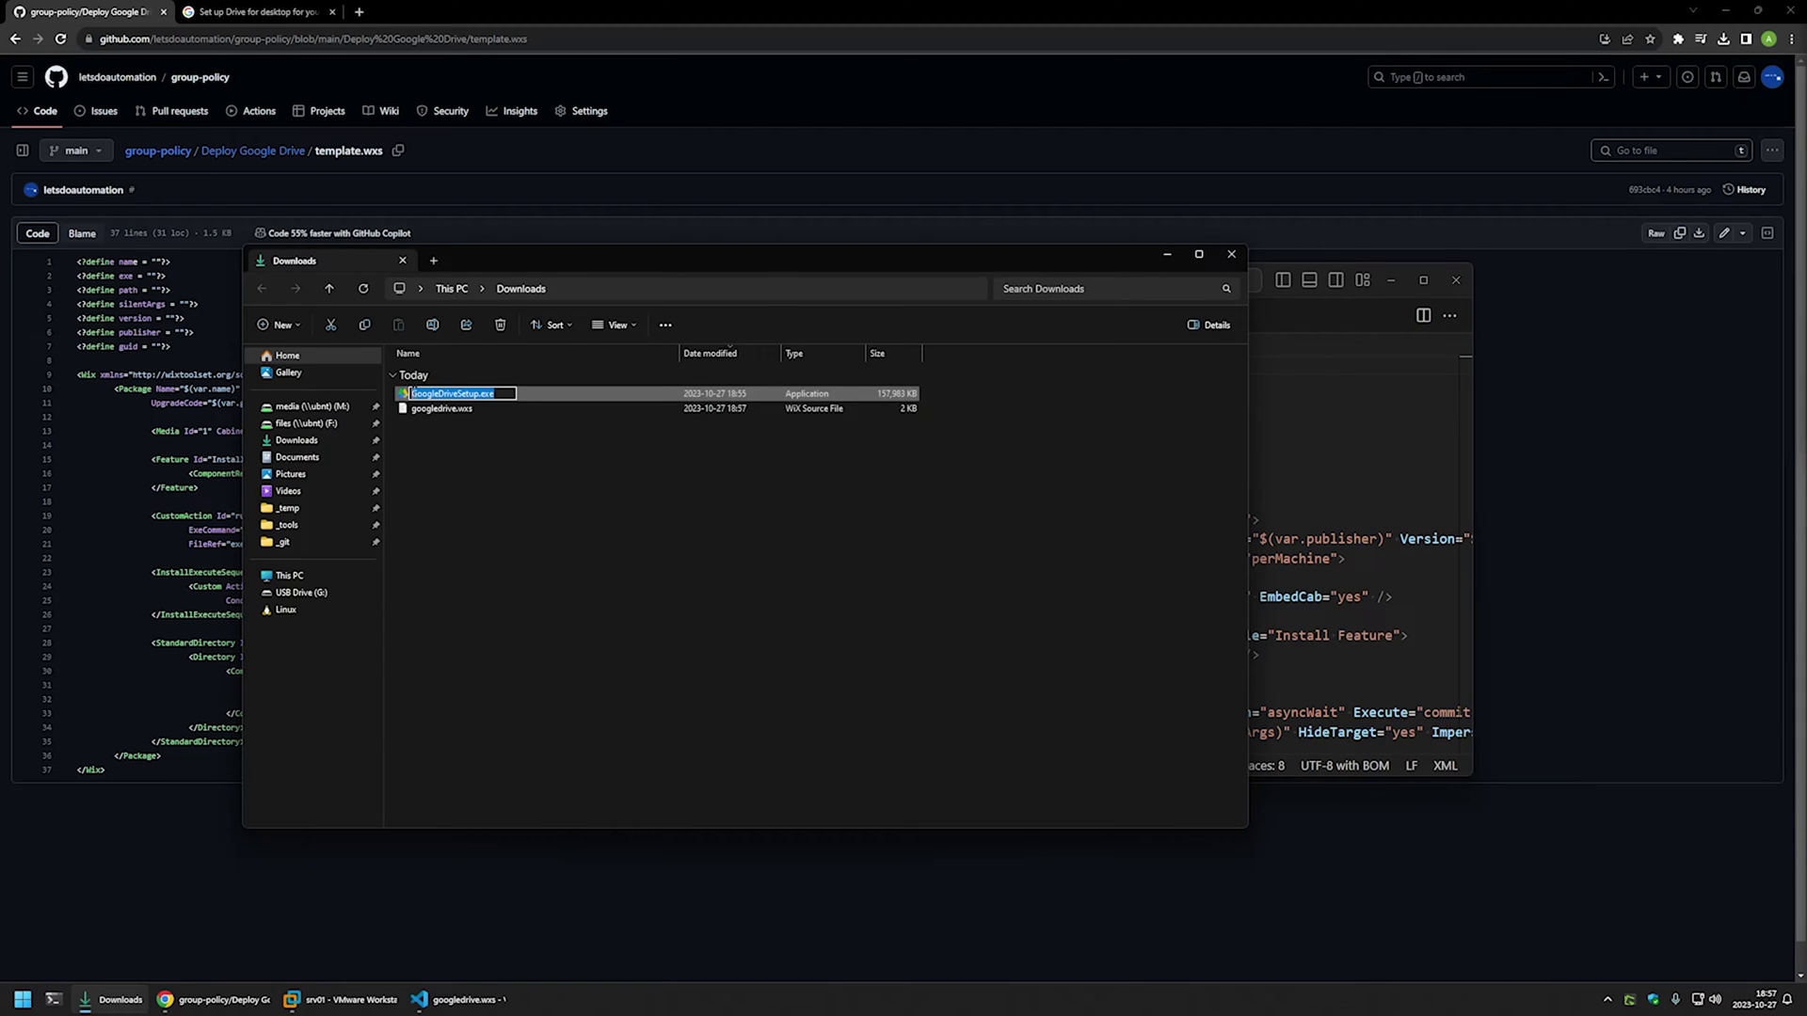
{"action": "right_click", "coordinate": [462, 395]}
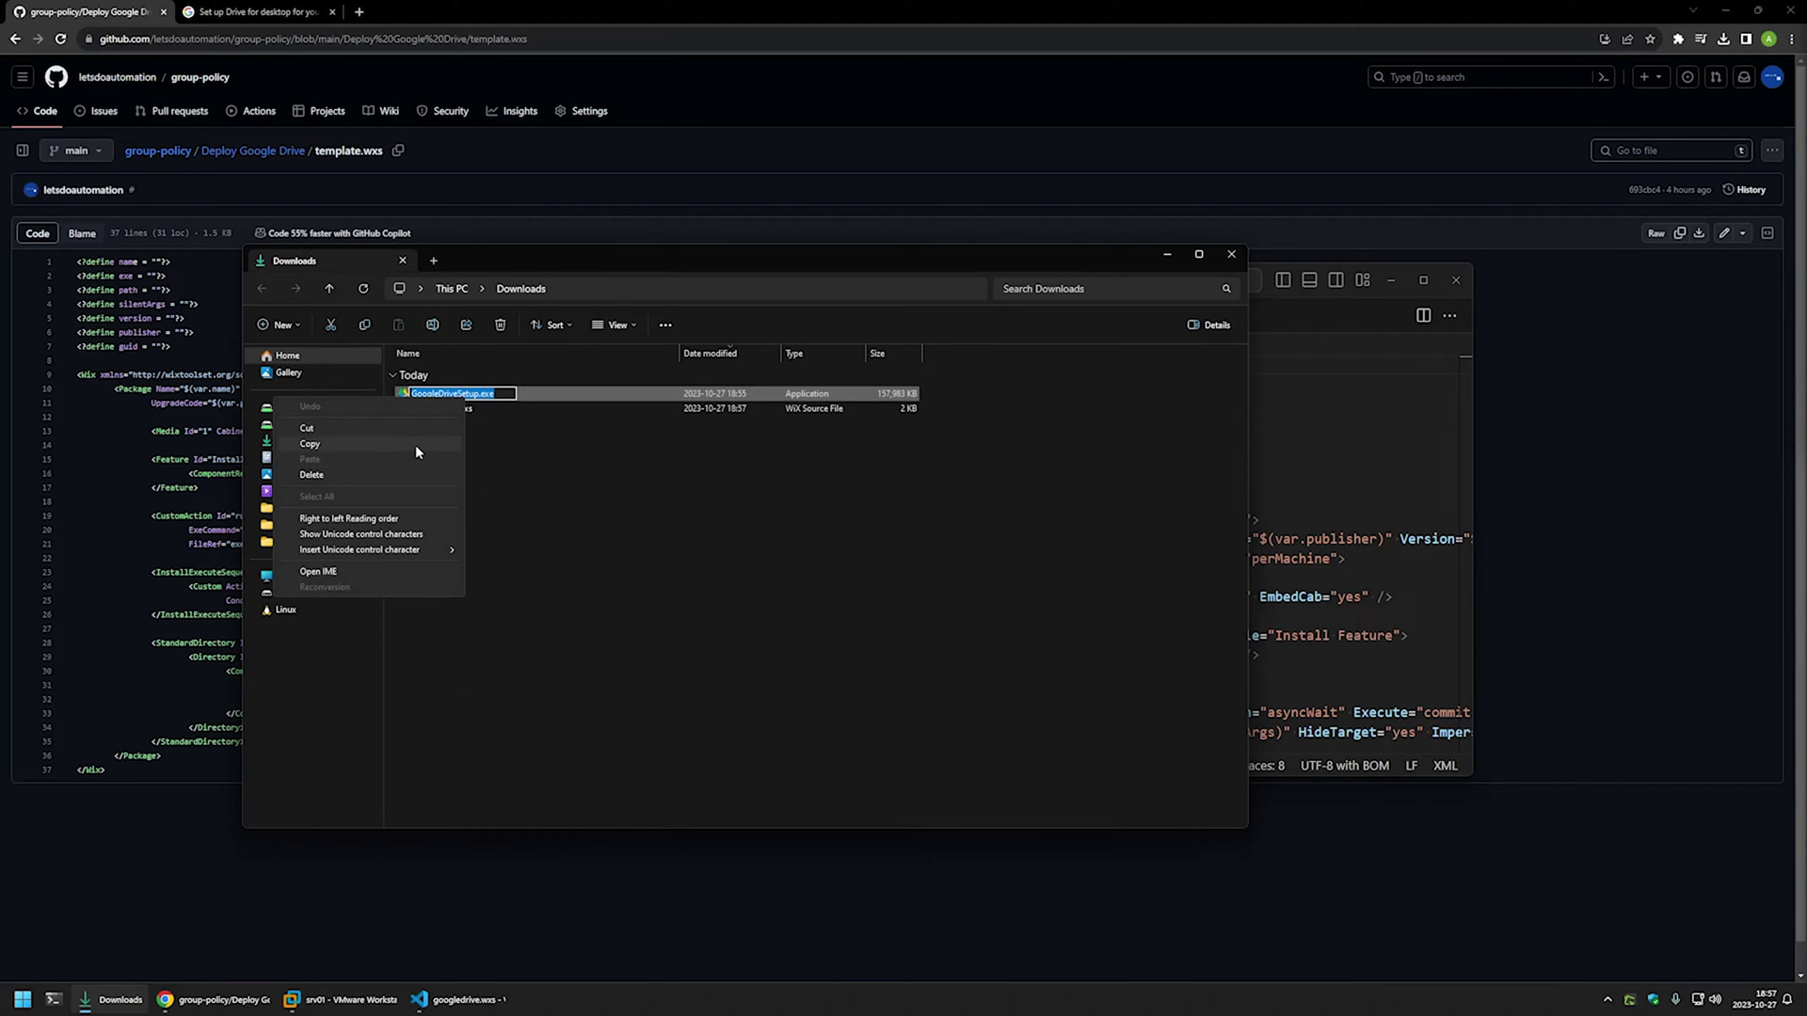
{"action": "left_click", "coordinate": [415, 444]}
{"action": "left_click", "coordinate": [1301, 348]}
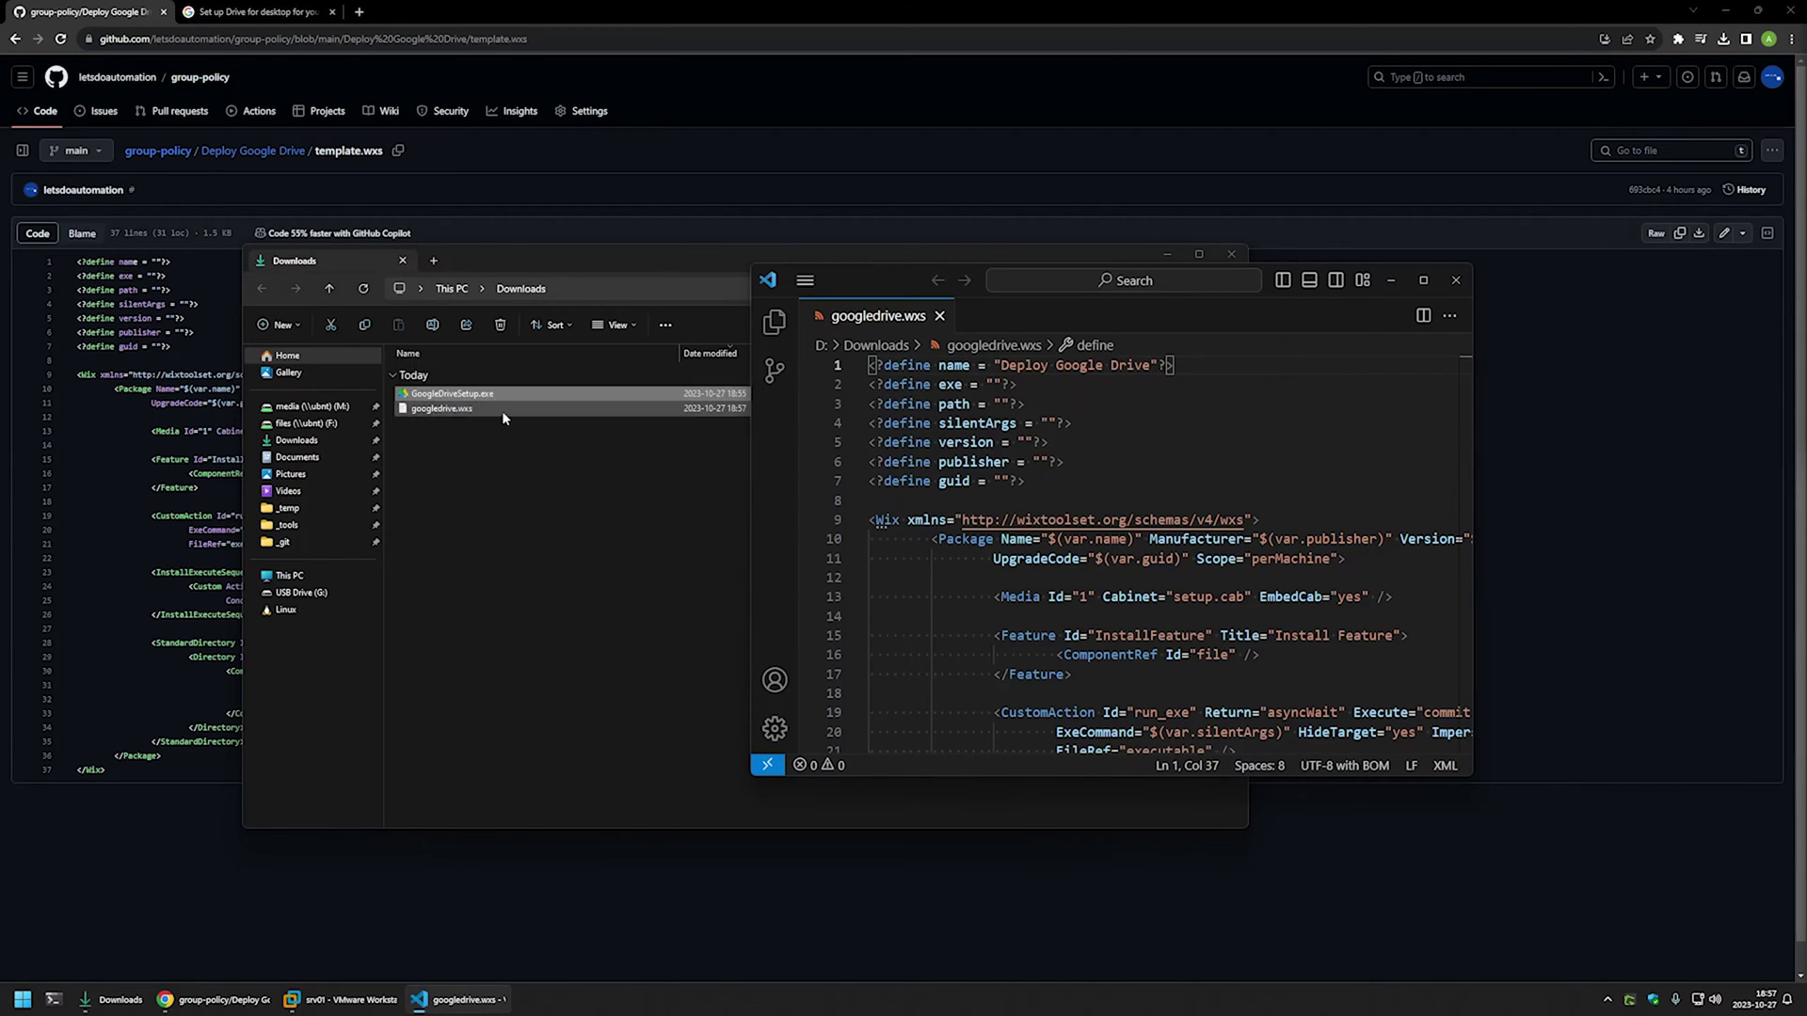
{"action": "left_click", "coordinate": [995, 385]}
{"action": "key", "text": "ctrl+v"}
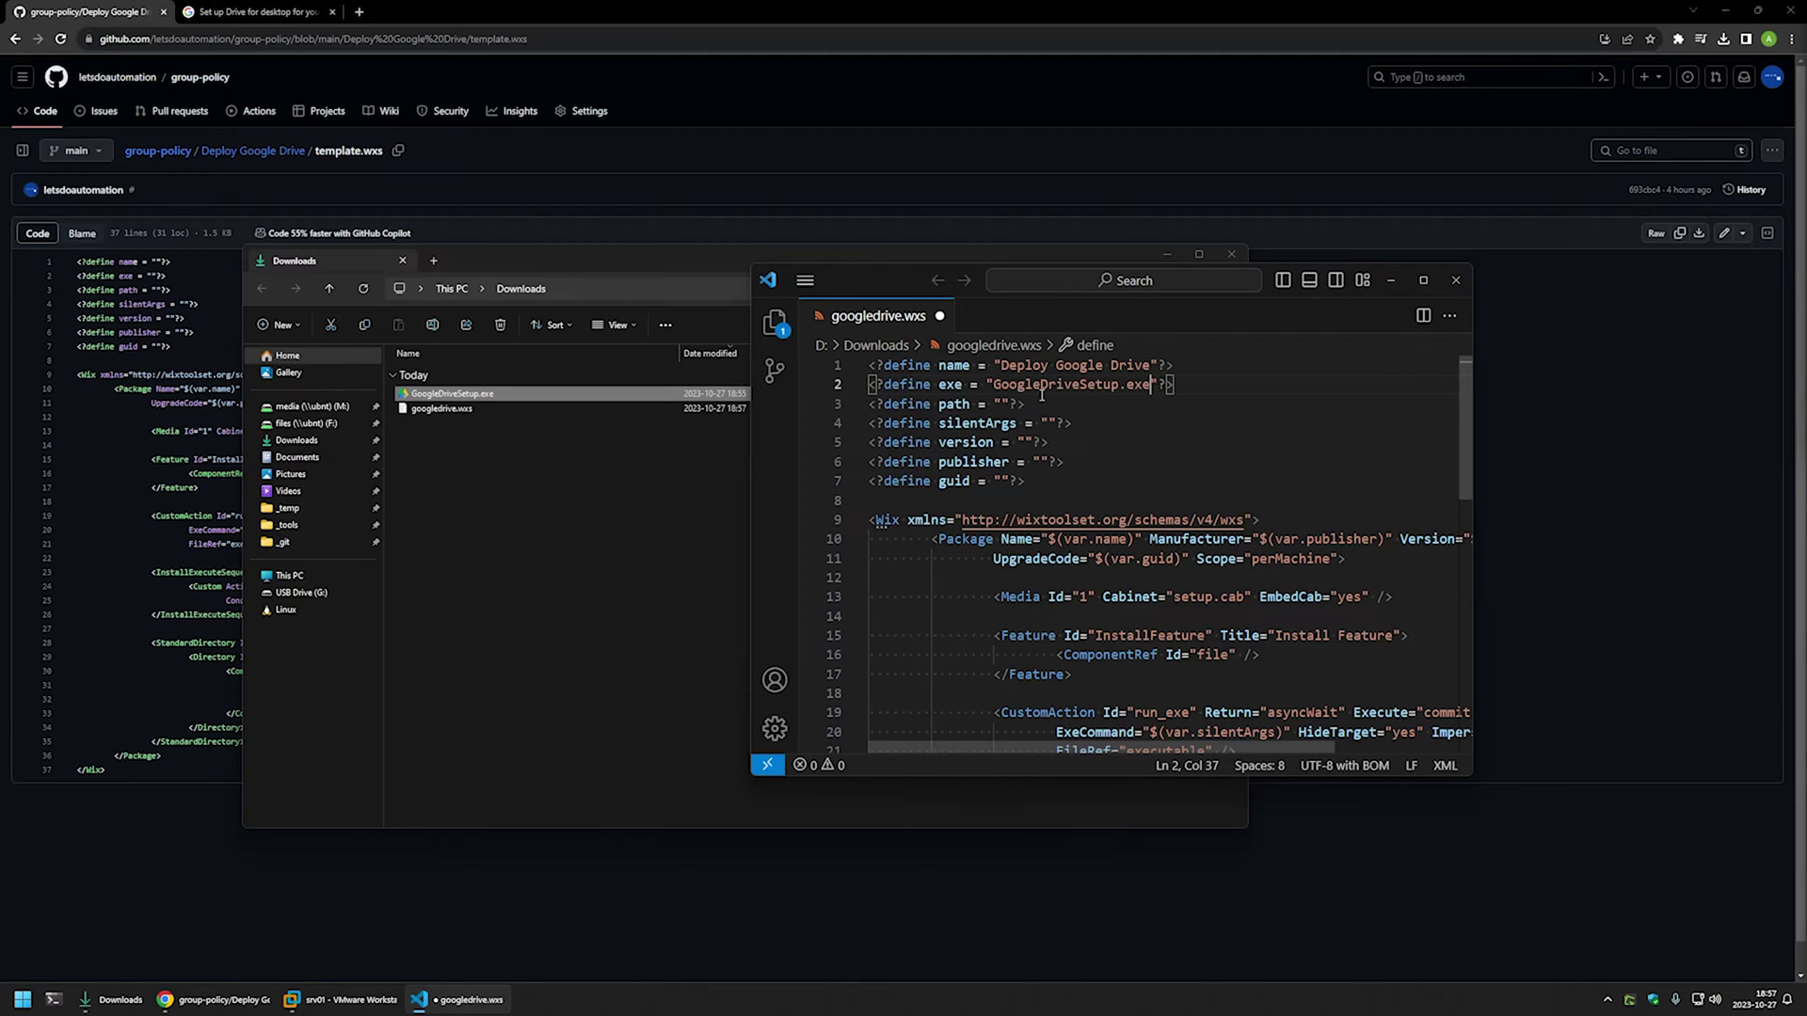
{"action": "key", "text": "ctrl+s"}
Set the path variable to "D:\Downloads" and save googledrive.wxs.
{"action": "left_click", "coordinate": [1003, 404]}
{"action": "type", "text": "DL"}
{"action": "key", "text": "BackSpace"}
{"action": "type", "text": ":\\Downloads"}
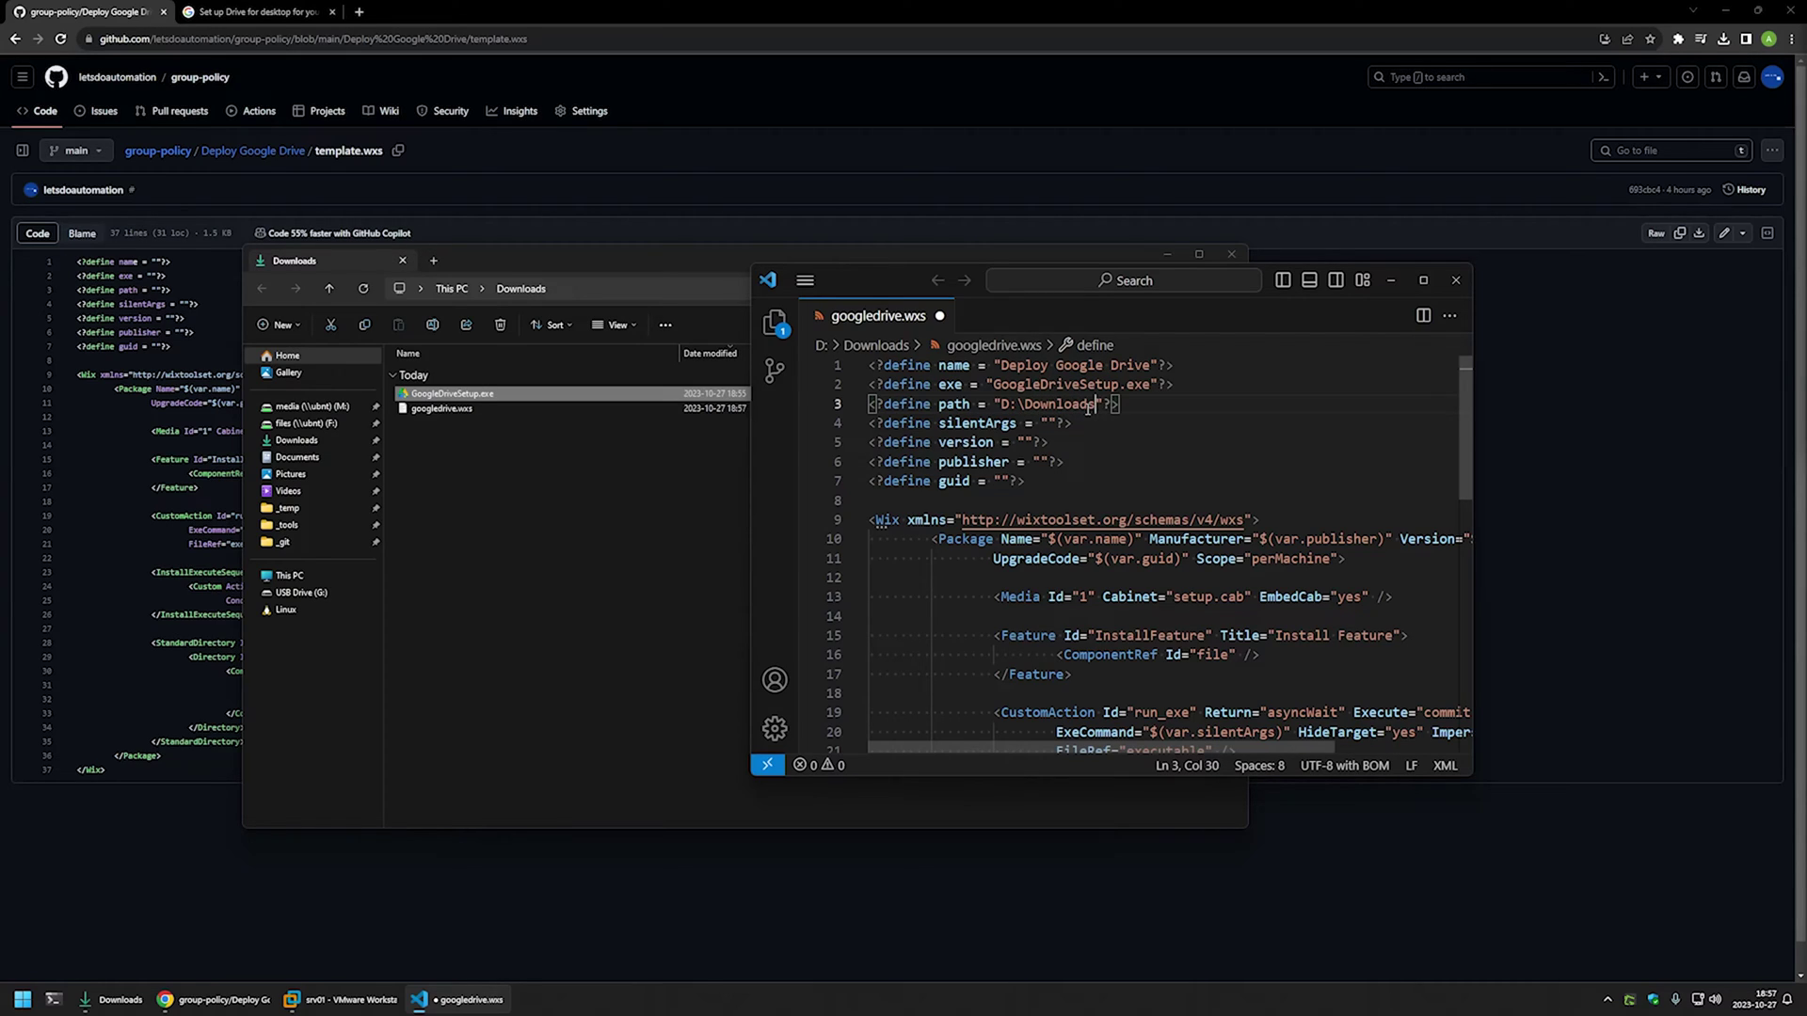
{"action": "key", "text": "ctrl+s"}
Copy the silent switch "--silent --skip_launch_new --gsuite_shortcuts=false" from the repository's Readme into the silentArgs variable of googledrive.wxs.
{"action": "left_click", "coordinate": [1050, 423]}
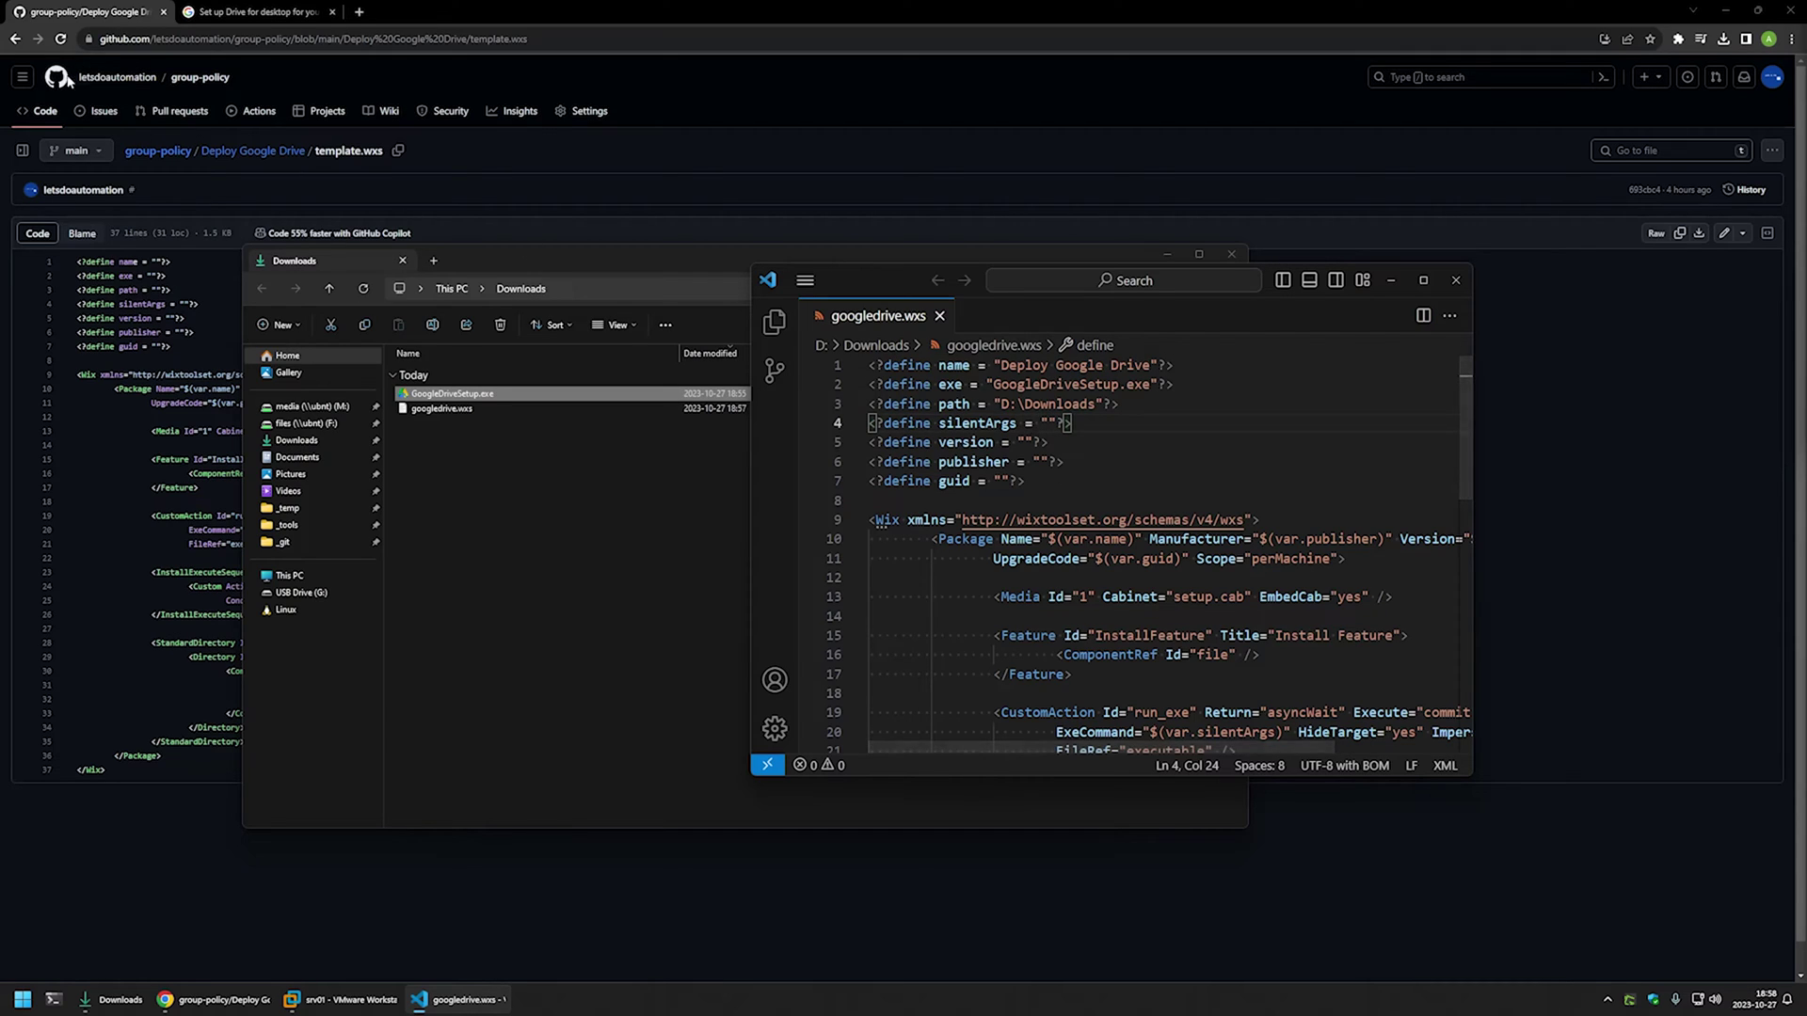
{"action": "left_click", "coordinate": [15, 39]}
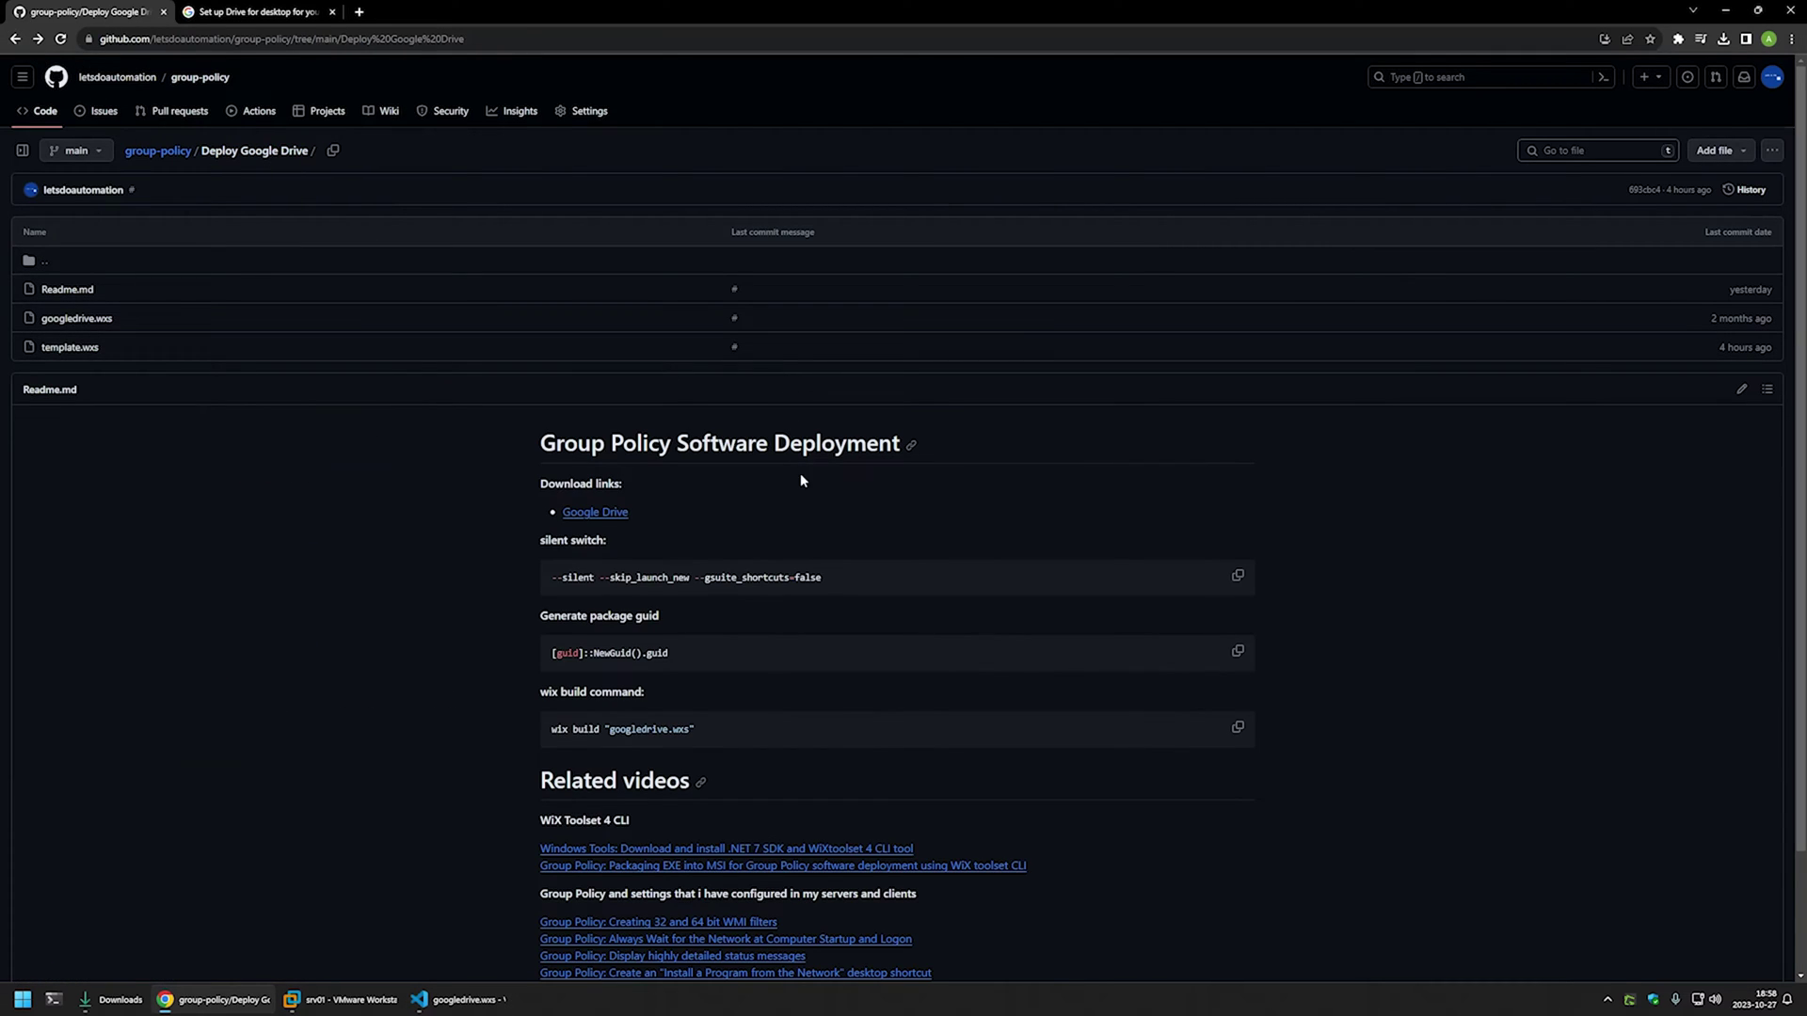
{"action": "left_click_drag", "start_coordinate": [796, 575], "coordinate": [554, 577]}
{"action": "key", "text": "ctrl+c"}
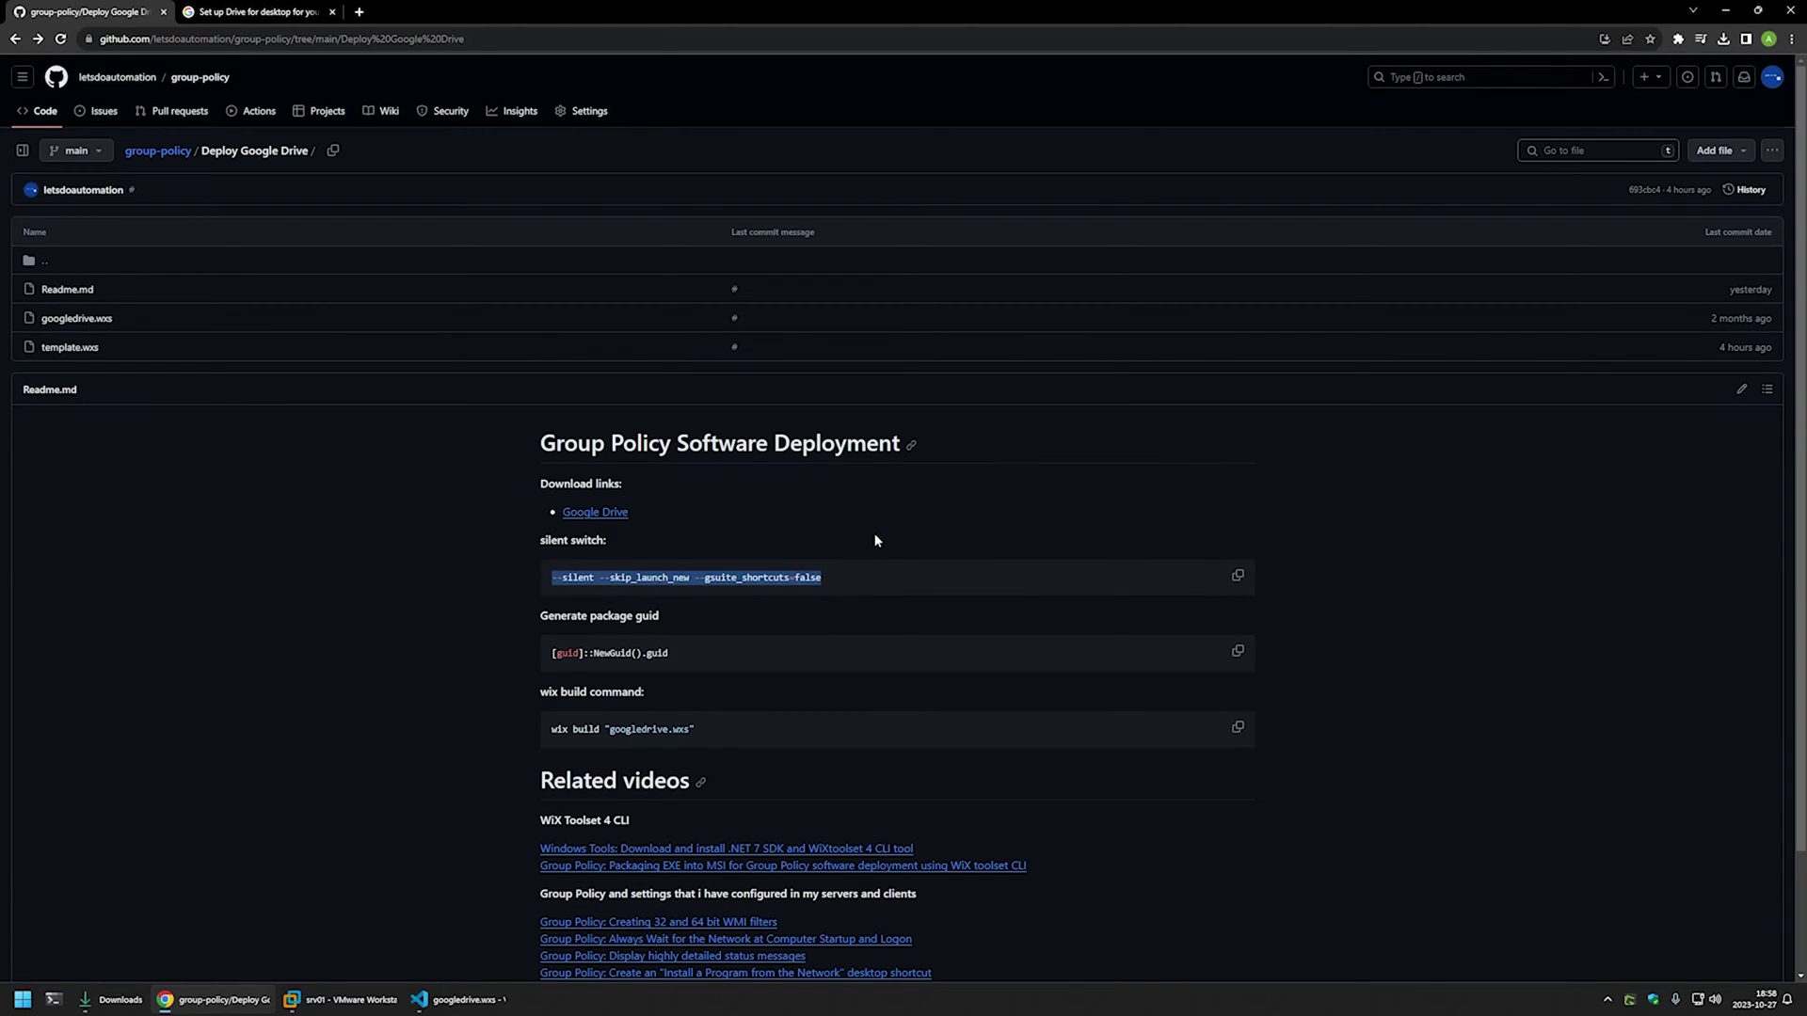
{"action": "left_click", "coordinate": [468, 995]}
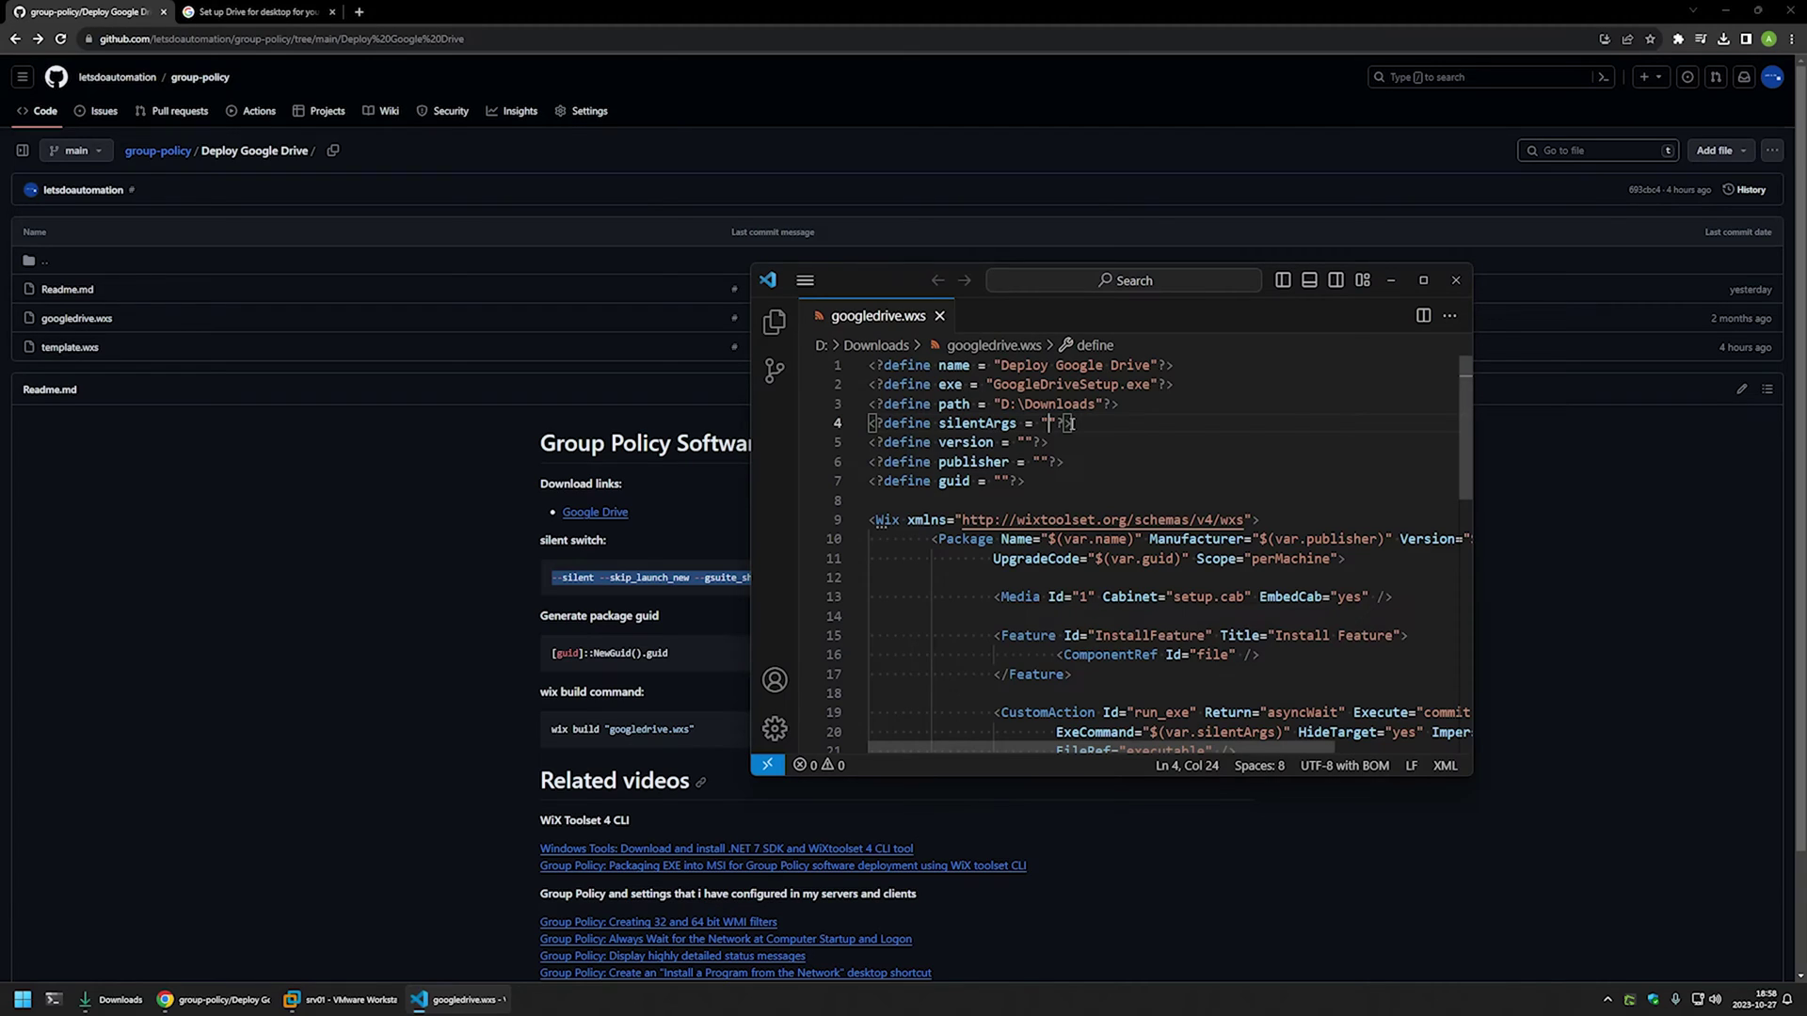
{"action": "key", "text": "ctrl+v"}
Set the version variable to "1.0.0" and save googledrive.wxs.
{"action": "left_click", "coordinate": [1023, 443]}
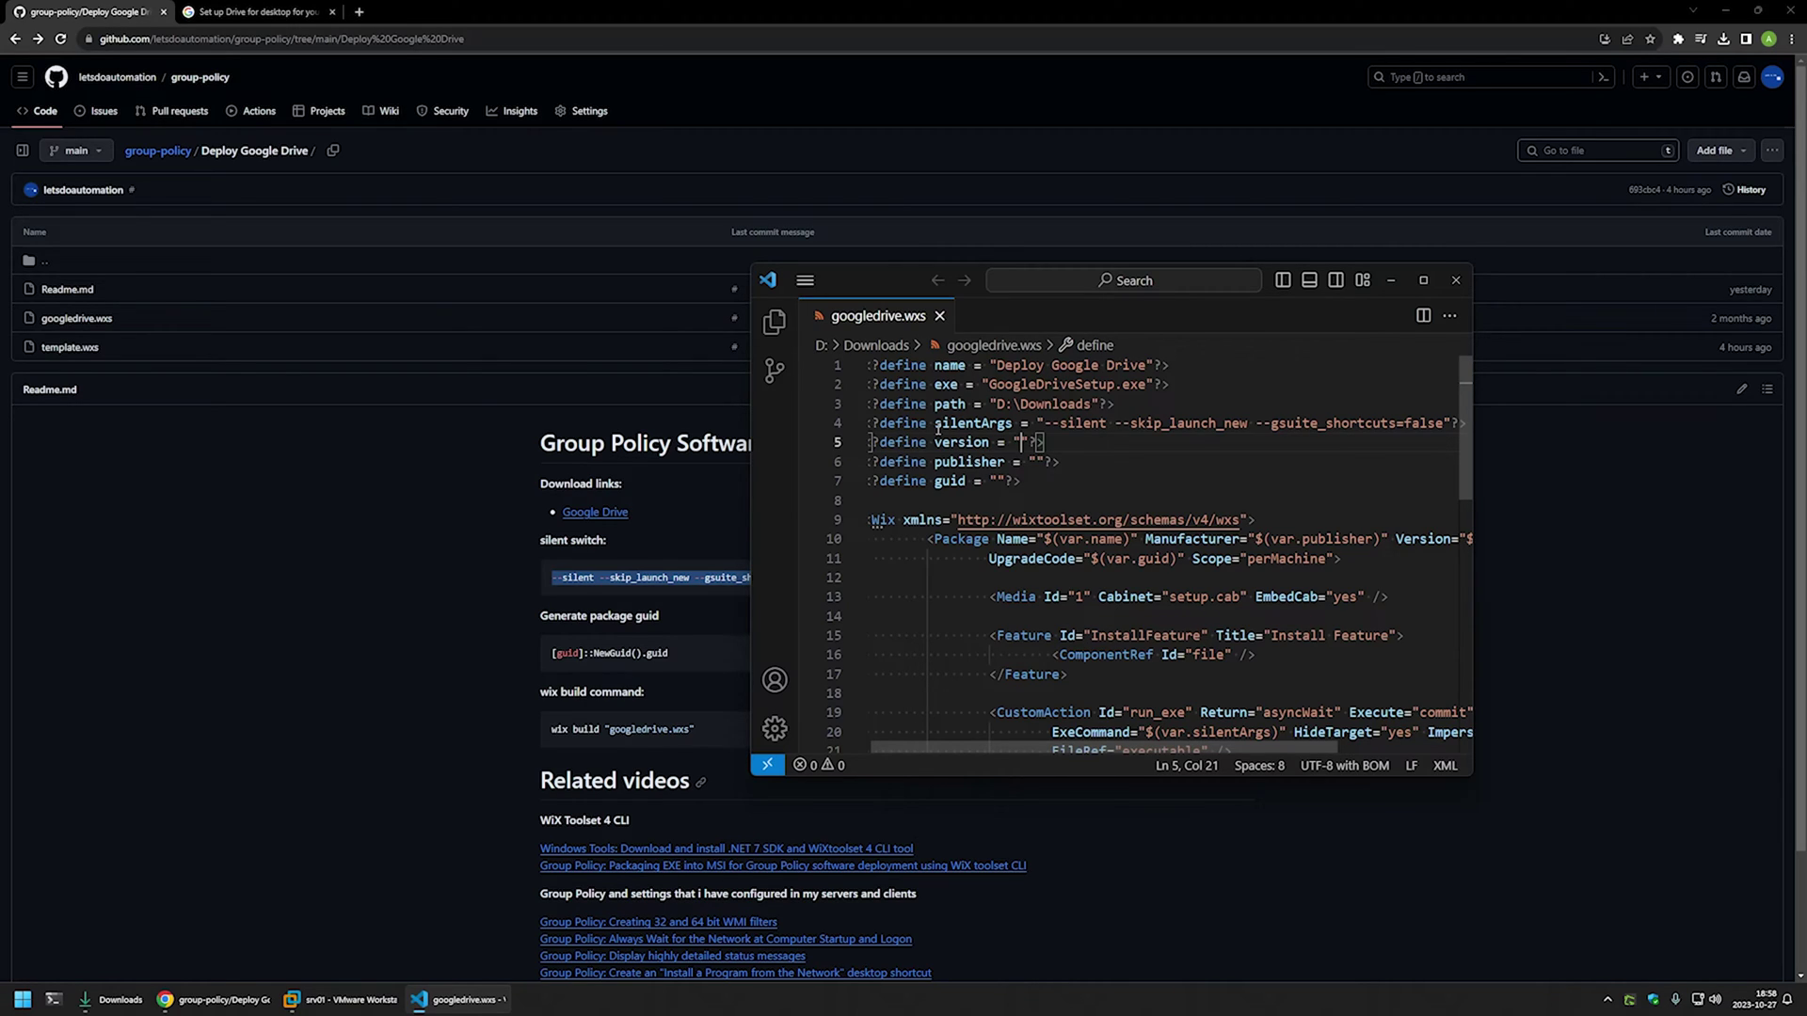
{"action": "type", "text": "1."}
{"action": "key", "text": "ctrl+s"}
{"action": "type", "text": "0.,"}
{"action": "key", "text": "BackSpace"}
{"action": "type", "text": "0"}
{"action": "key", "text": "ctrl+s"}
Set the publisher variable to "letsdoautomation" and save googledrive.wxs.
{"action": "left_click", "coordinate": [1038, 463]}
{"action": "type", "text": "letsdoa"}
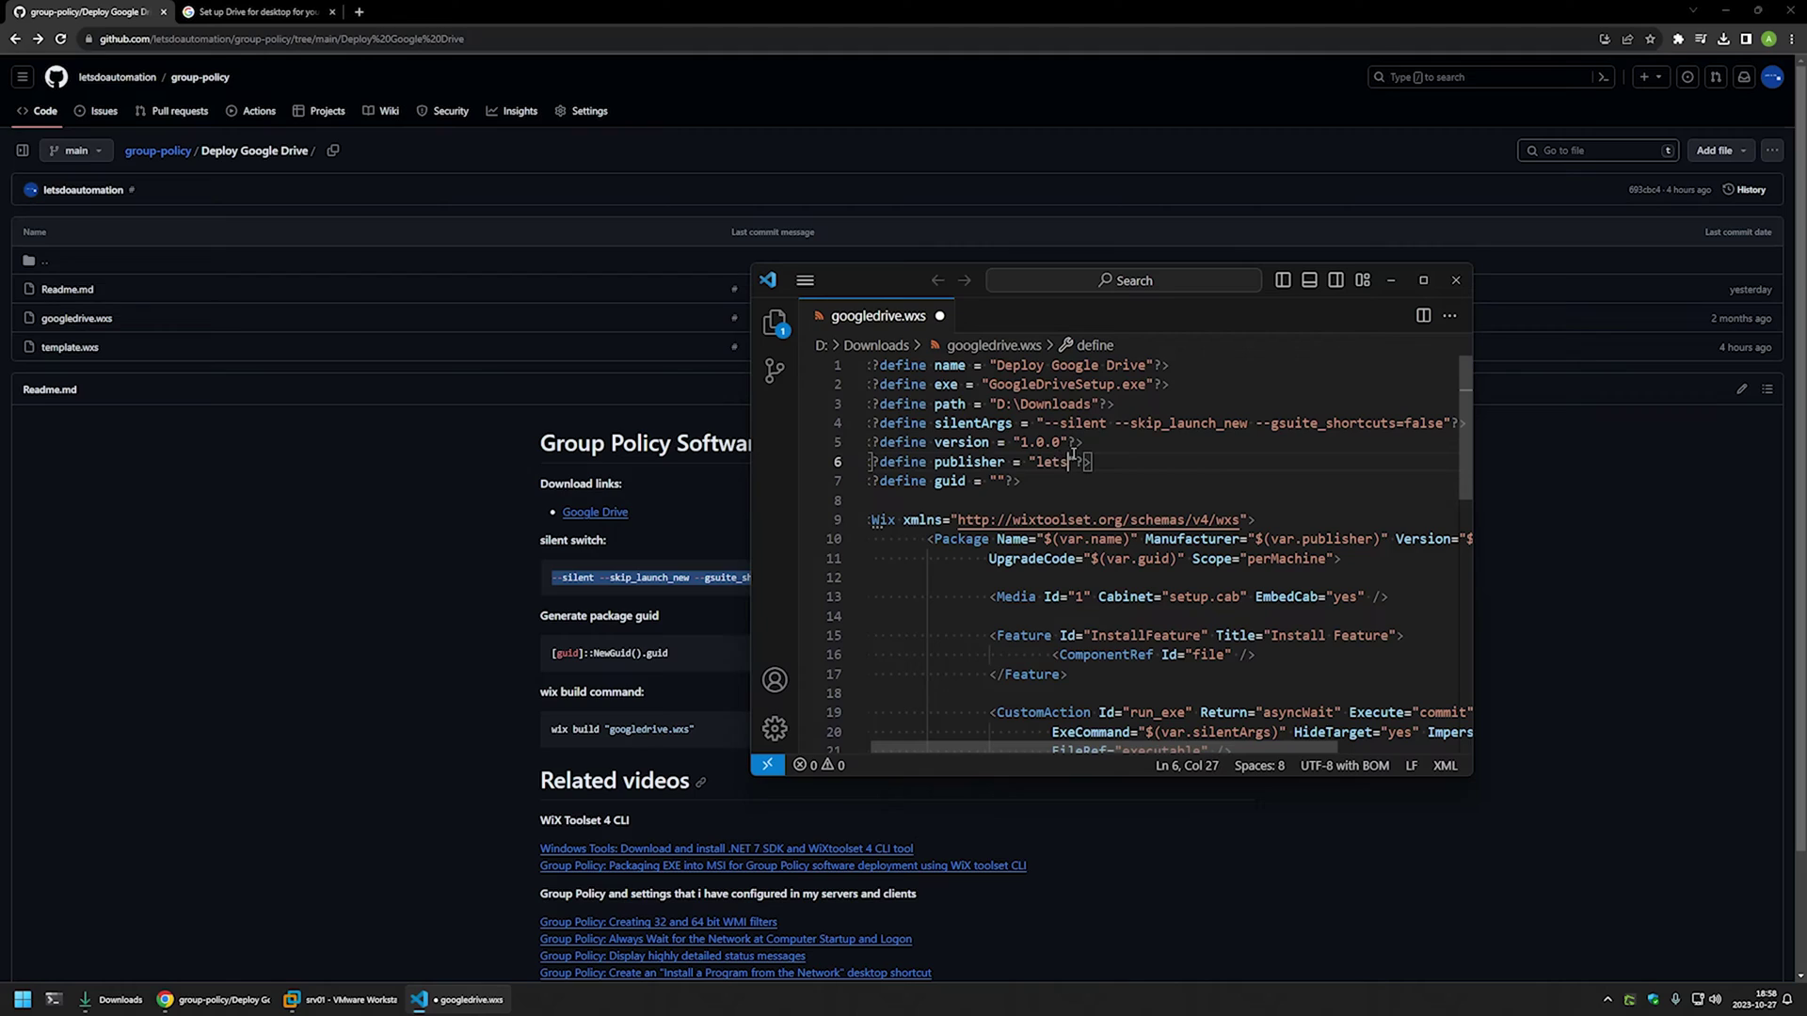
{"action": "type", "text": "utomation"}
{"action": "key", "text": "ctrl+s"}
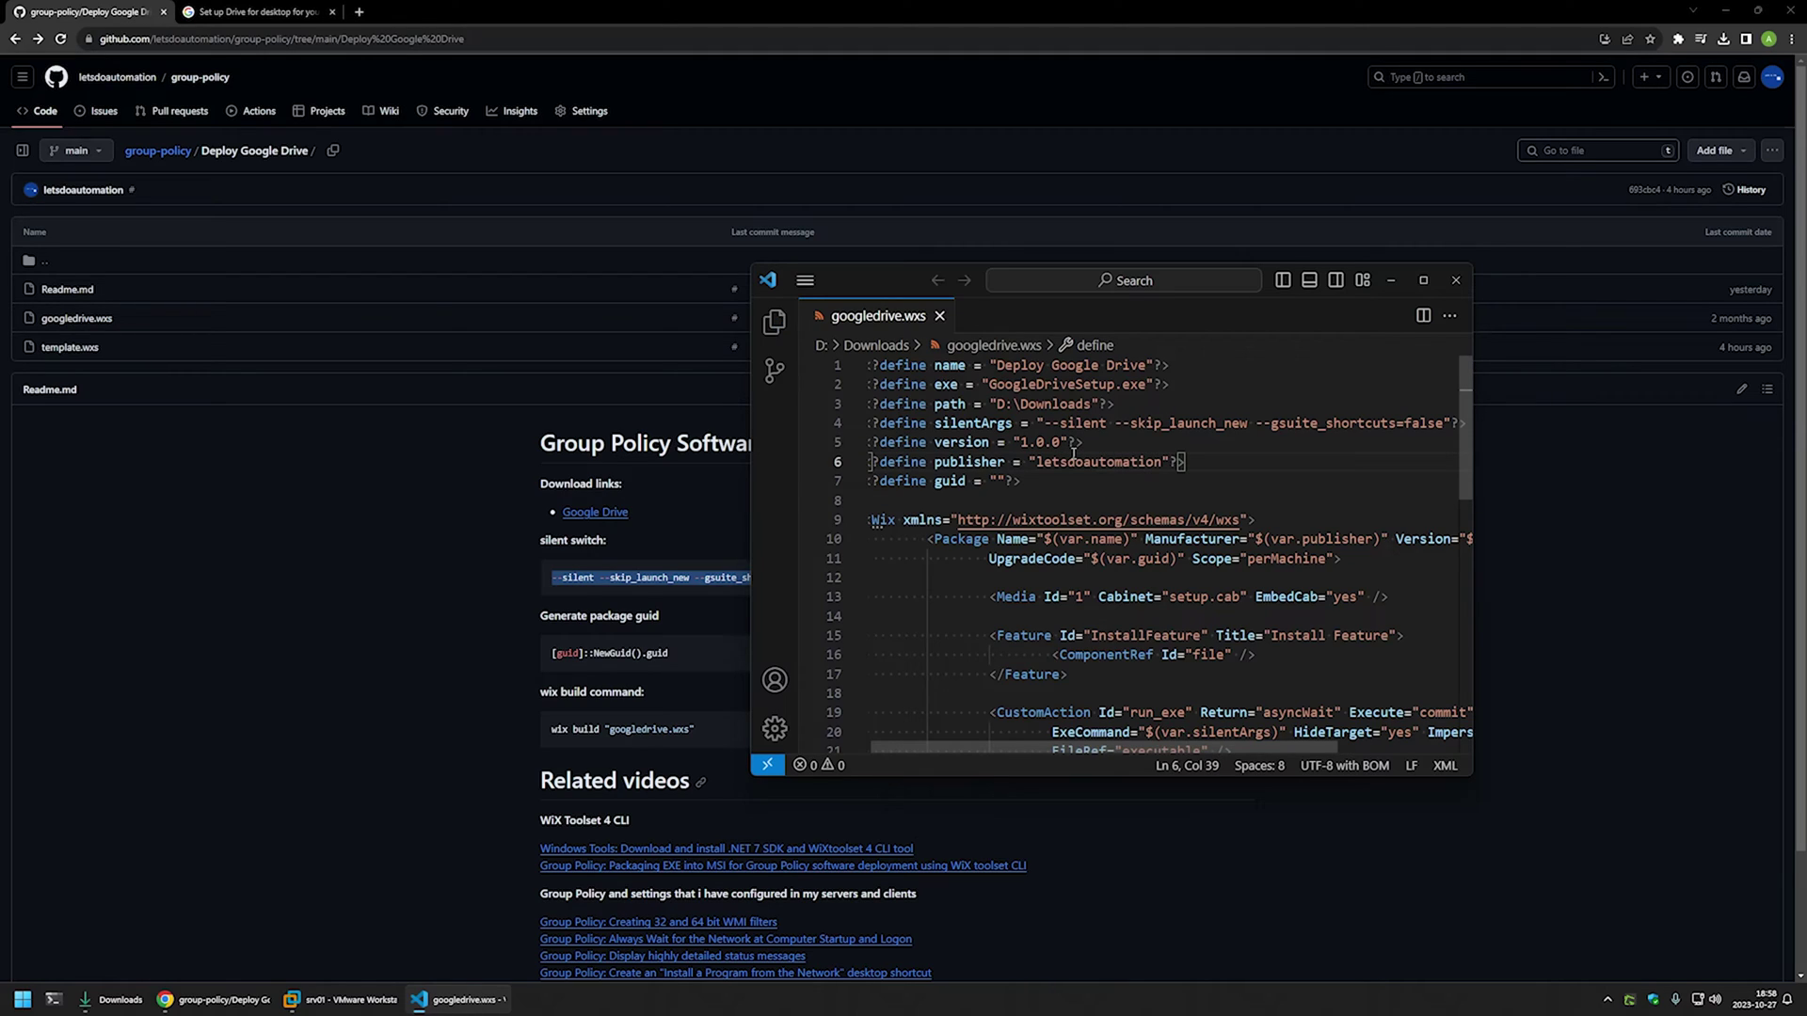
Copy the package GUID command [guid]::NewGuid().guid from the Readme and run it in a PowerShell window.
{"action": "left_click", "coordinate": [1001, 482]}
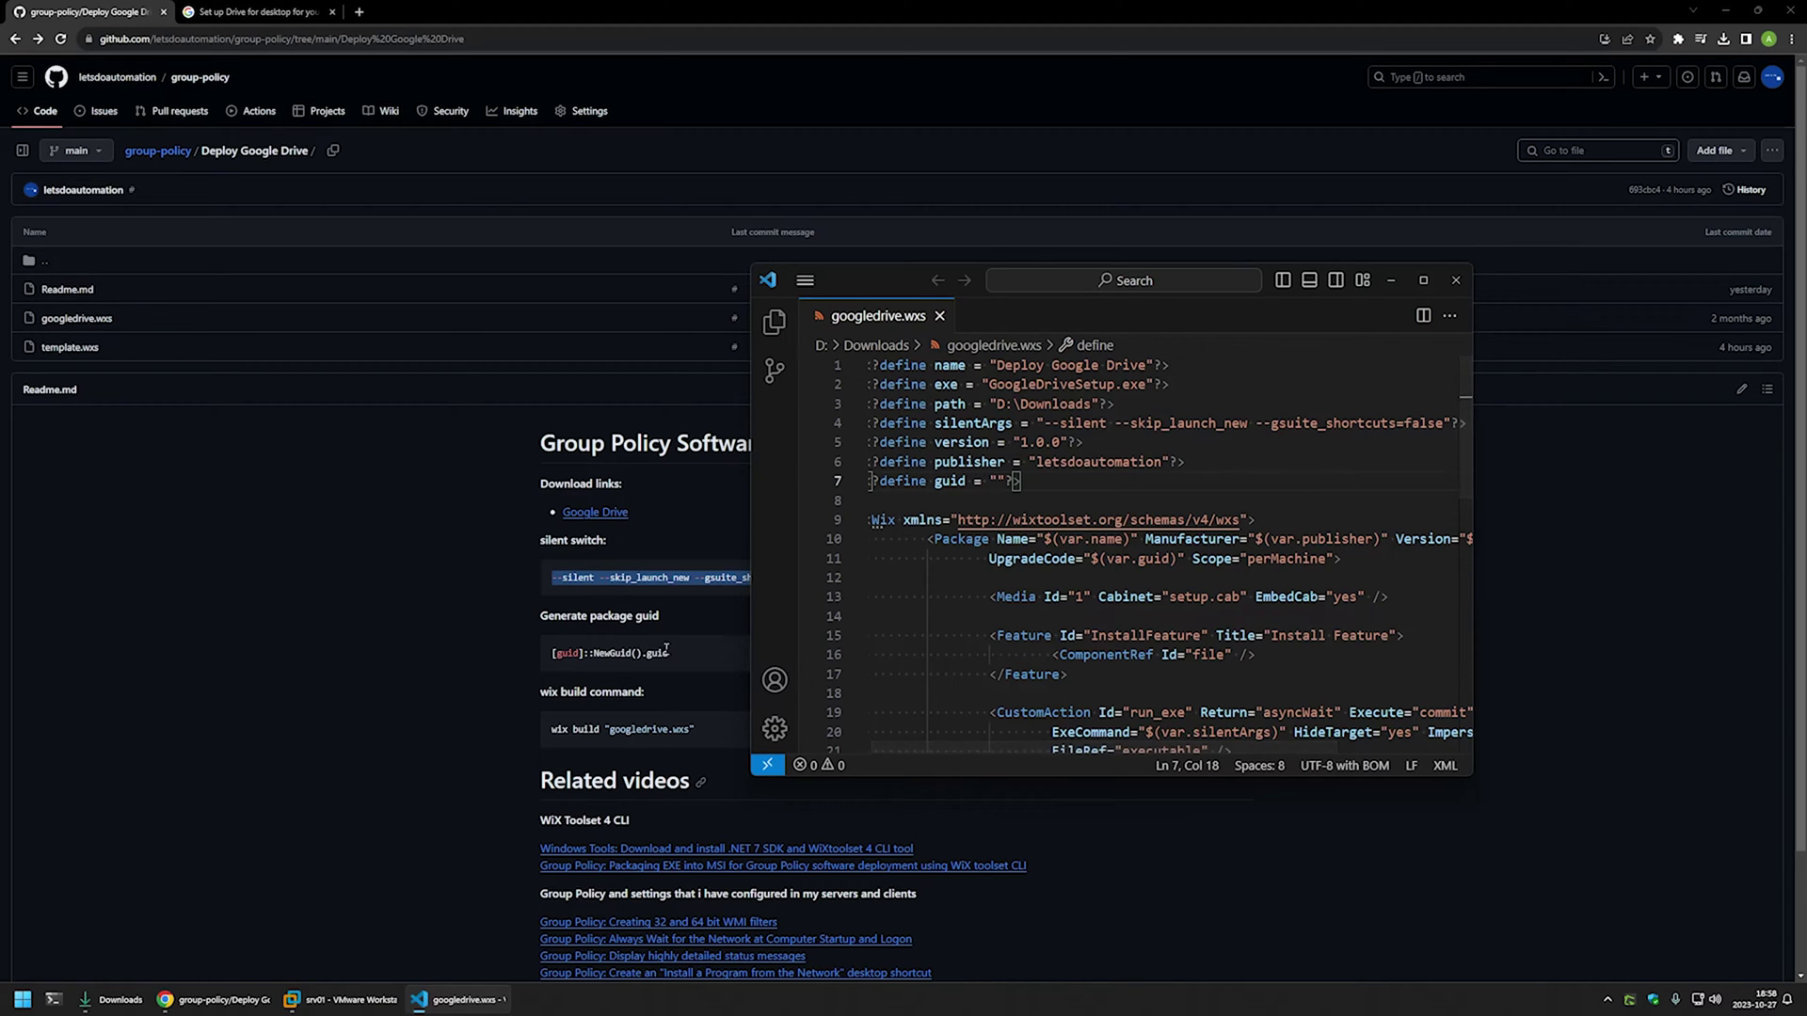
{"action": "left_click_drag", "start_coordinate": [674, 647], "coordinate": [528, 645]}
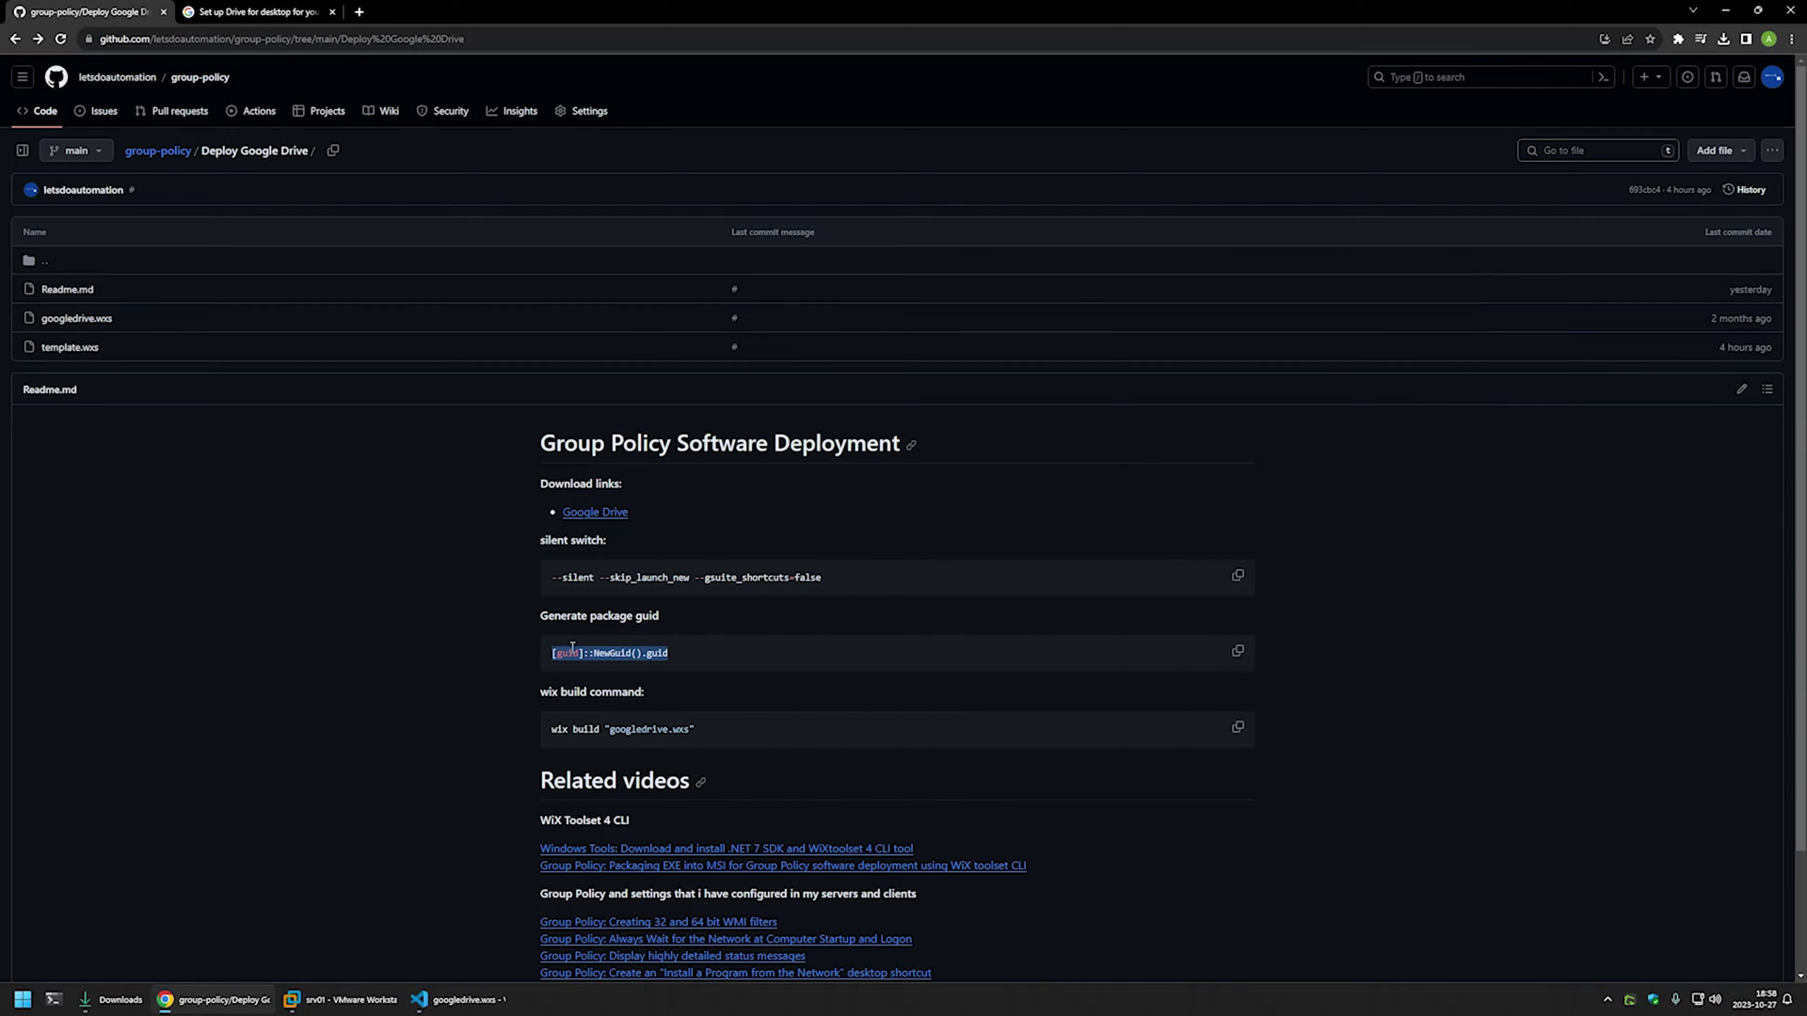
{"action": "right_click", "coordinate": [555, 649]}
{"action": "left_click", "coordinate": [584, 656]}
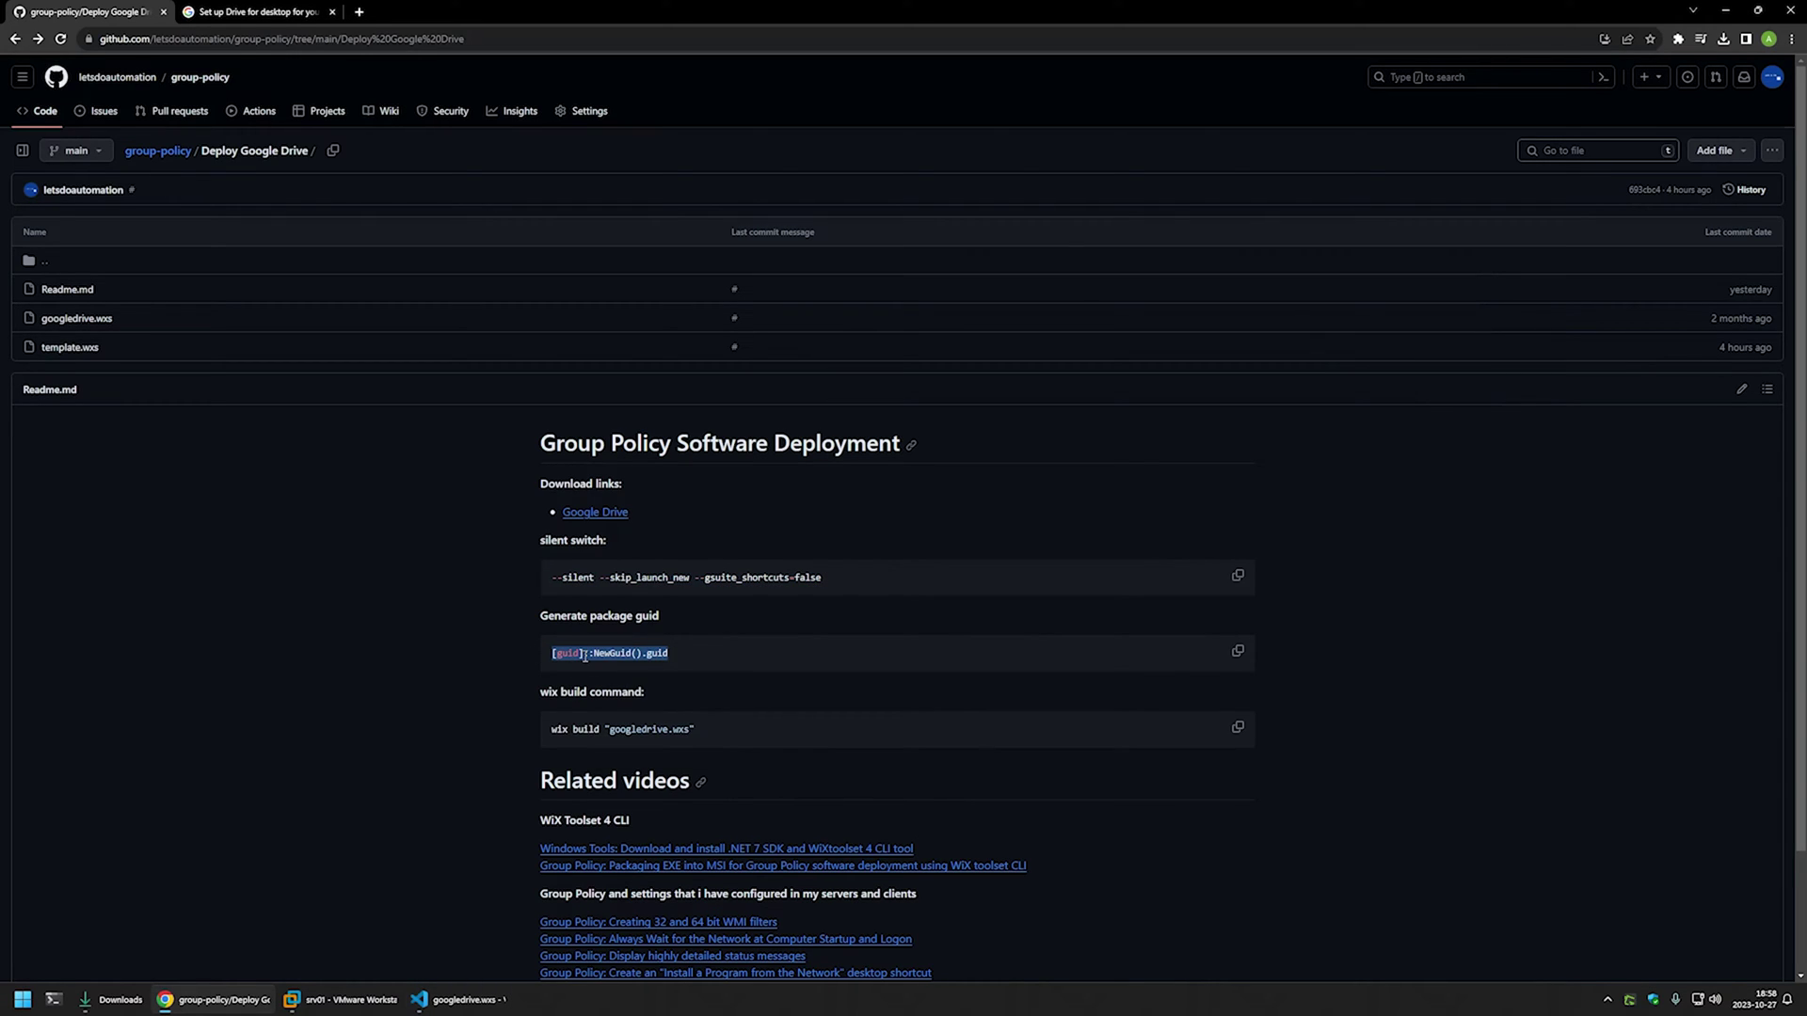
{"action": "left_click", "coordinate": [54, 1000]}
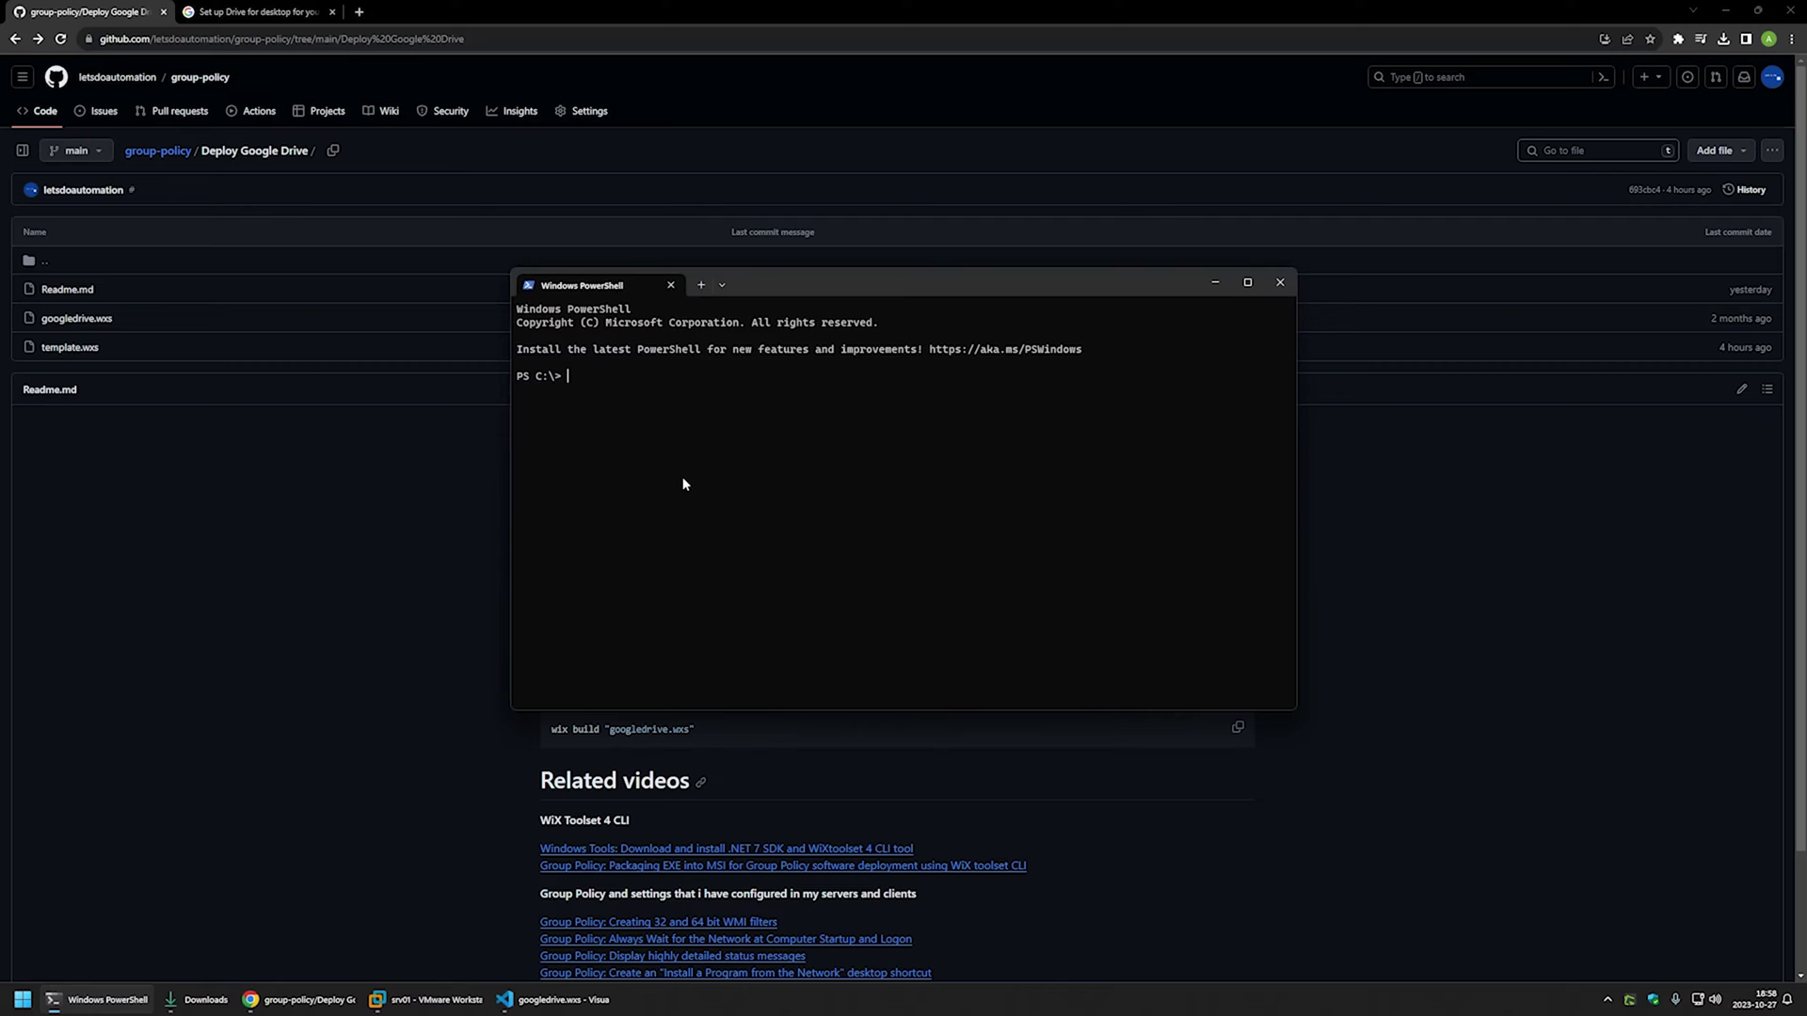
{"action": "key", "text": "ctrl+v"}
{"action": "key", "text": "Return"}
Rerun the NewGuid command five more times to generate additional GUIDs.
{"action": "key", "text": "Up"}
{"action": "key", "text": "Return"}
{"action": "key", "text": "Up"}
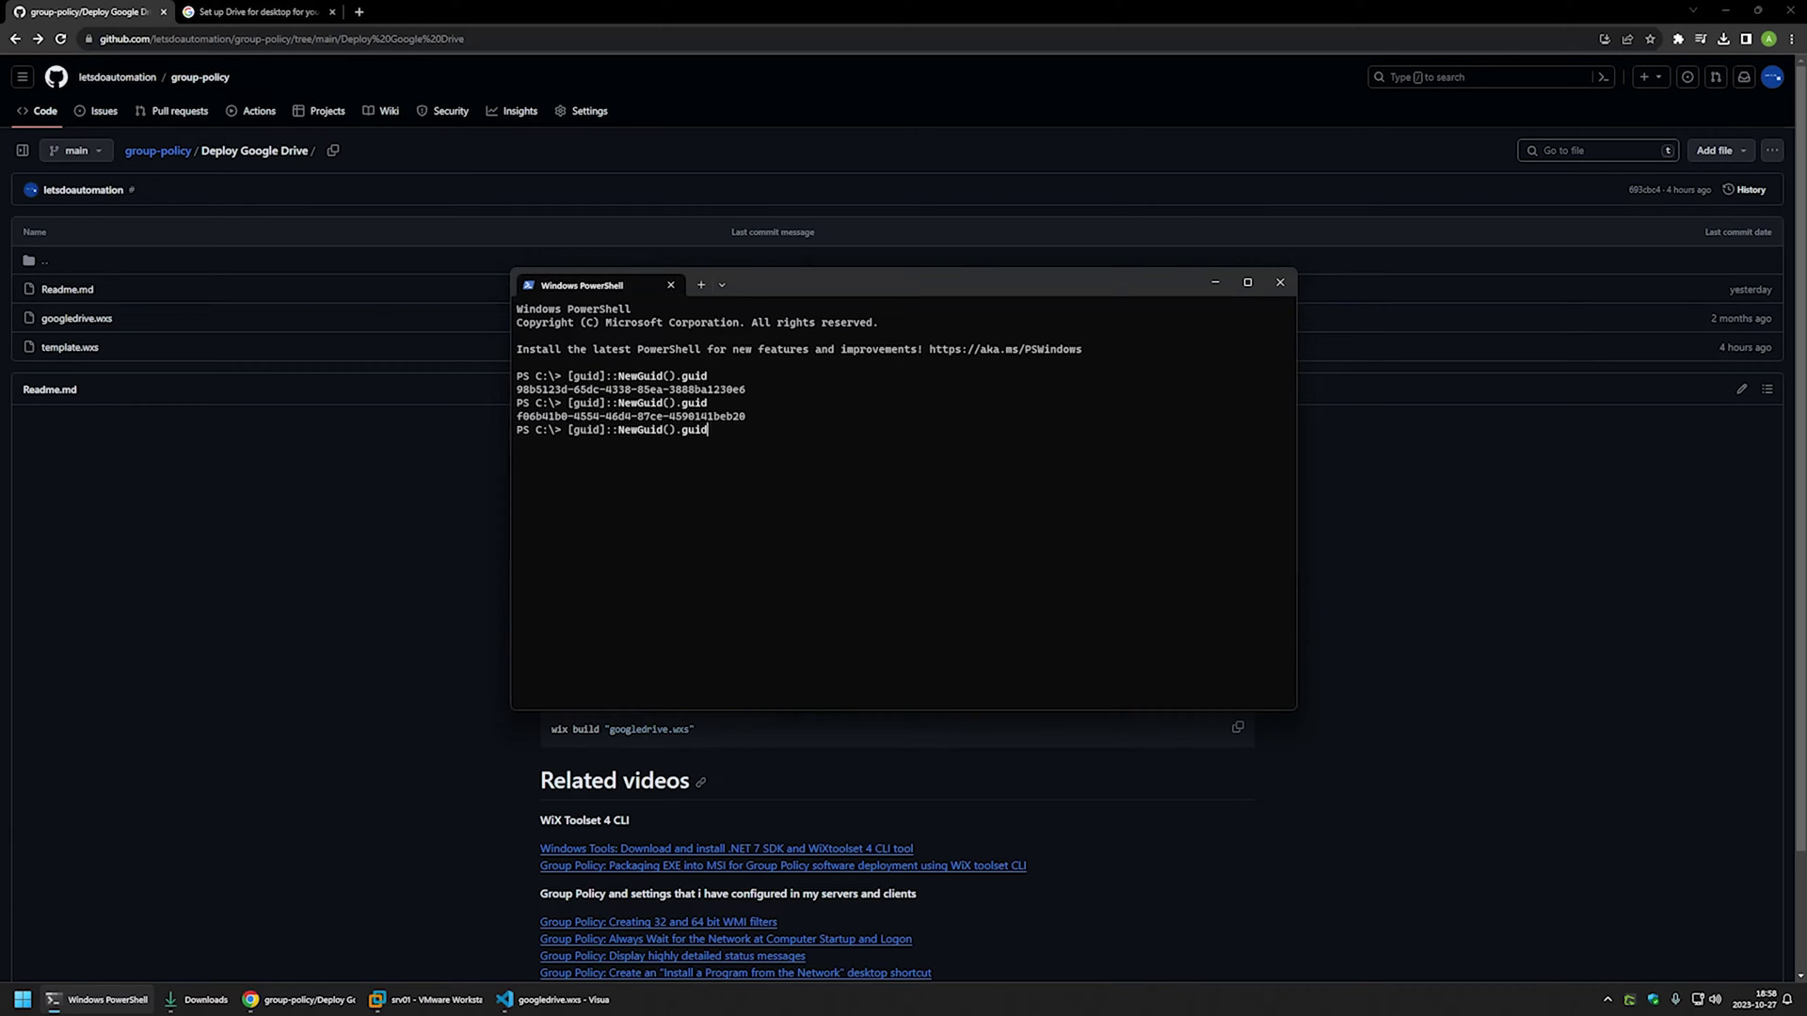
{"action": "key", "text": "Return"}
{"action": "key", "text": "Up"}
{"action": "key", "text": "Return"}
{"action": "key", "text": "Up"}
{"action": "key", "text": "Return"}
{"action": "key", "text": "Up"}
{"action": "key", "text": "Return"}
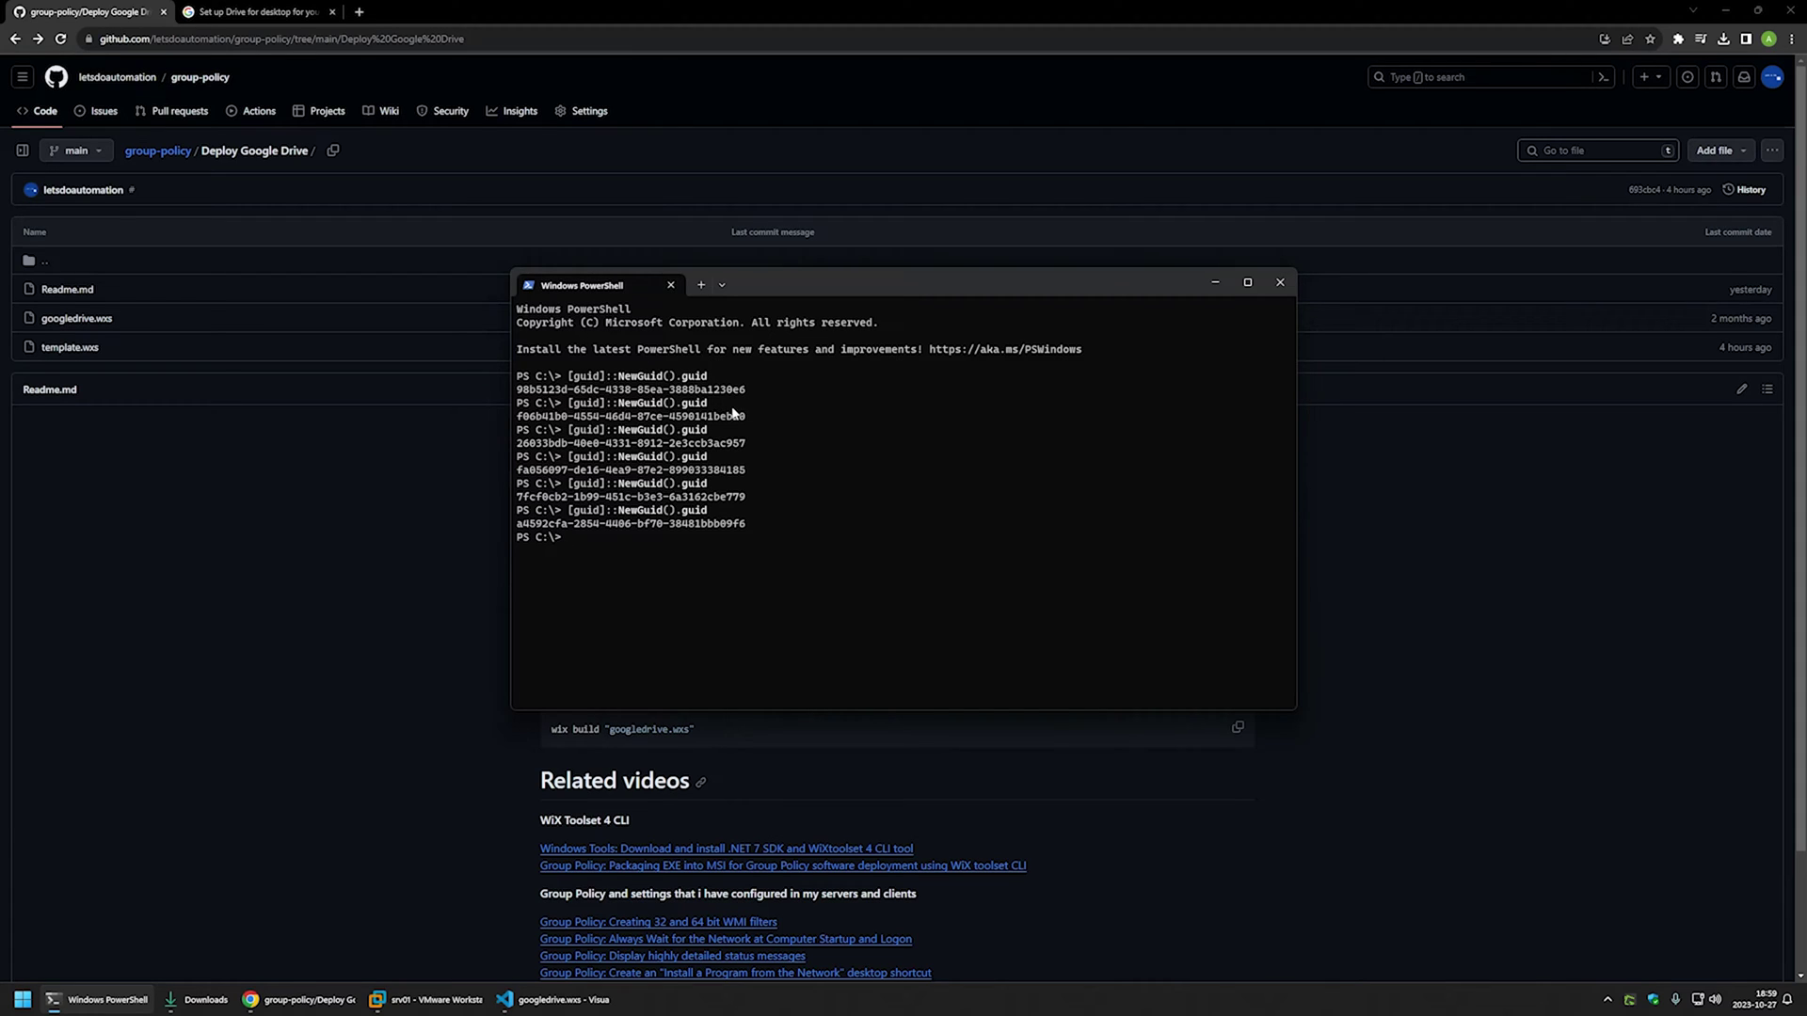
Copy the second generated GUID from PowerShell into the guid variable of googledrive.wxs and save the file.
{"action": "left_click_drag", "start_coordinate": [746, 419], "coordinate": [517, 417]}
{"action": "key", "text": "ctrl+c"}
{"action": "left_click", "coordinate": [546, 999]}
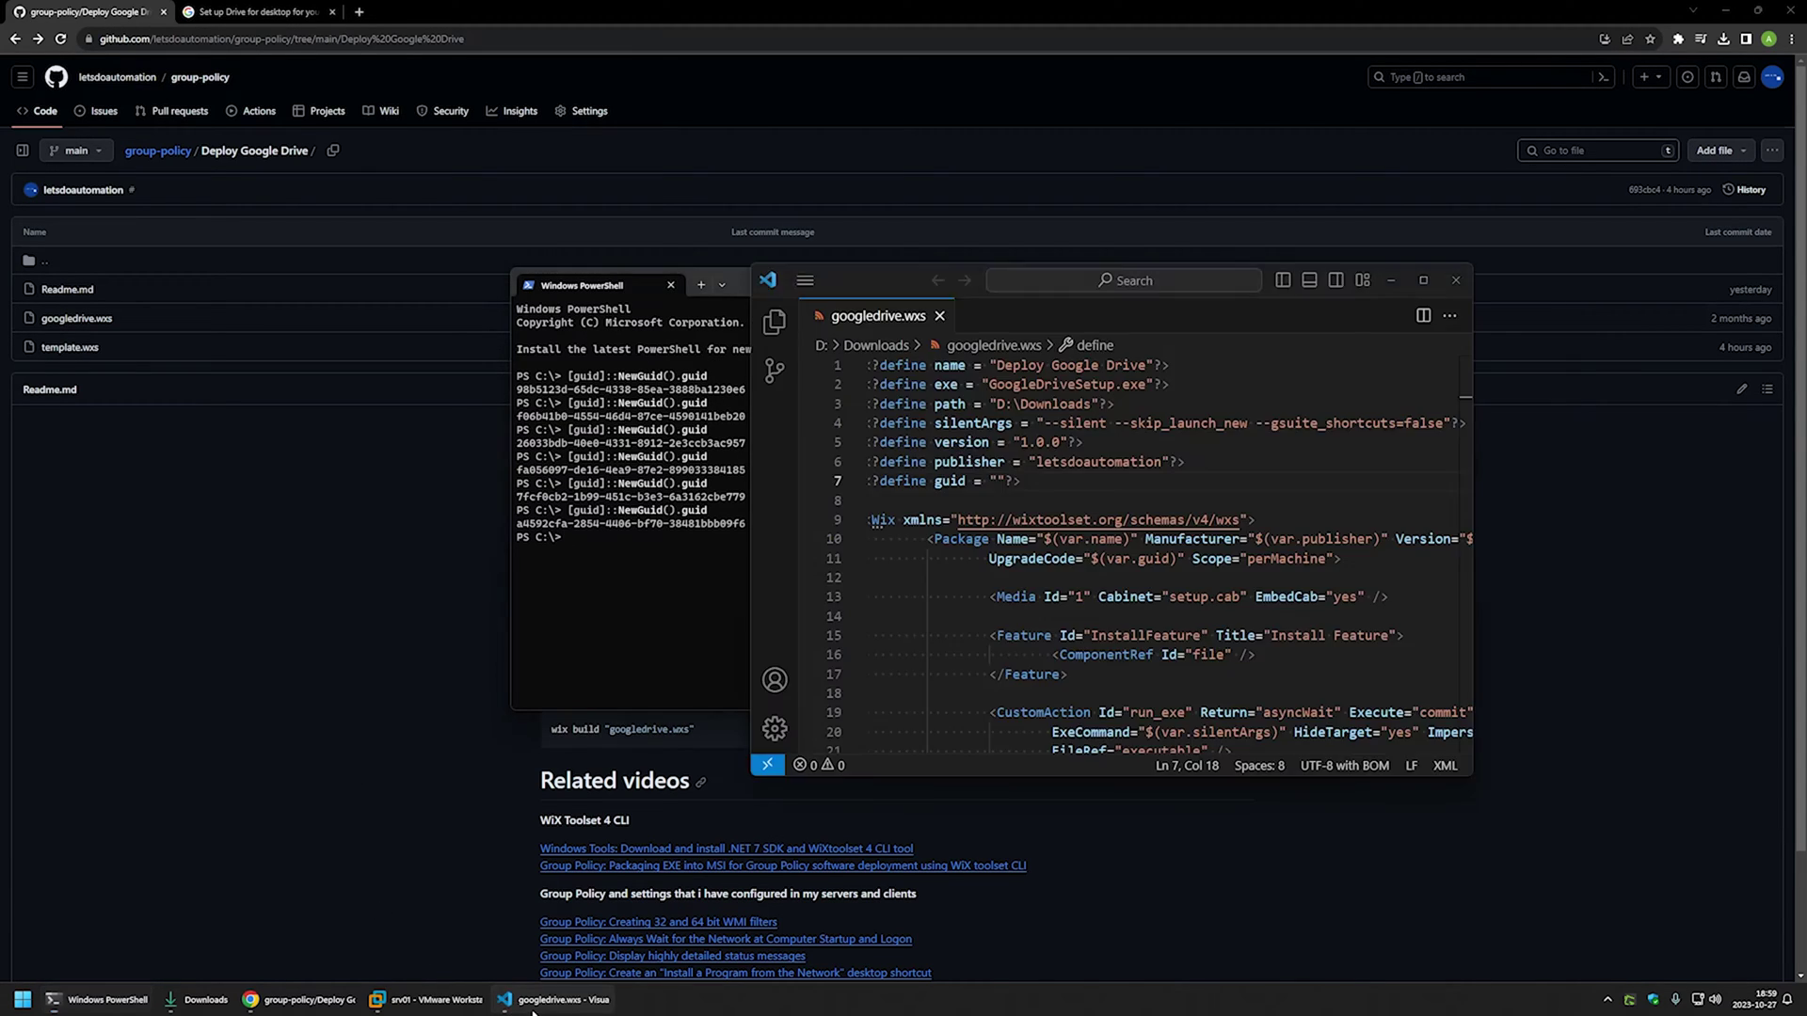
{"action": "key", "text": "ctrl+v"}
{"action": "key", "text": "ctrl+s"}
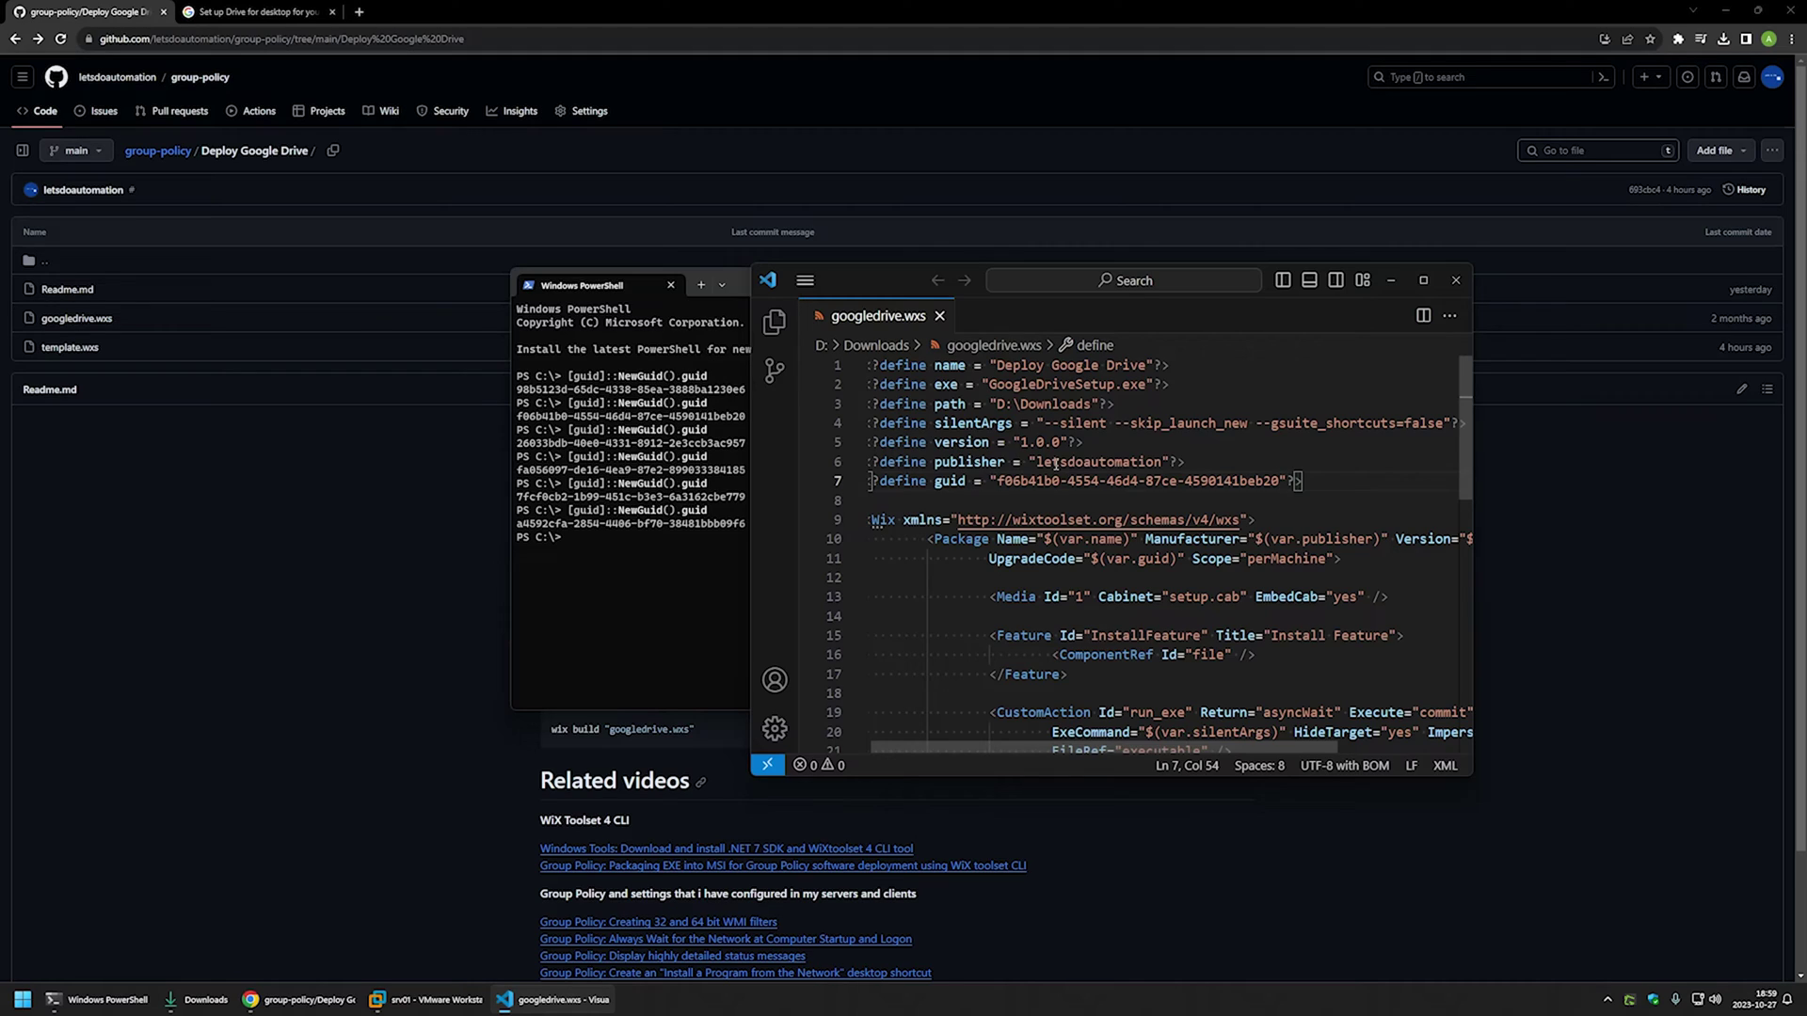
Change the PowerShell working directory to D:\Downloads and list its files.
{"action": "left_click", "coordinate": [602, 561]}
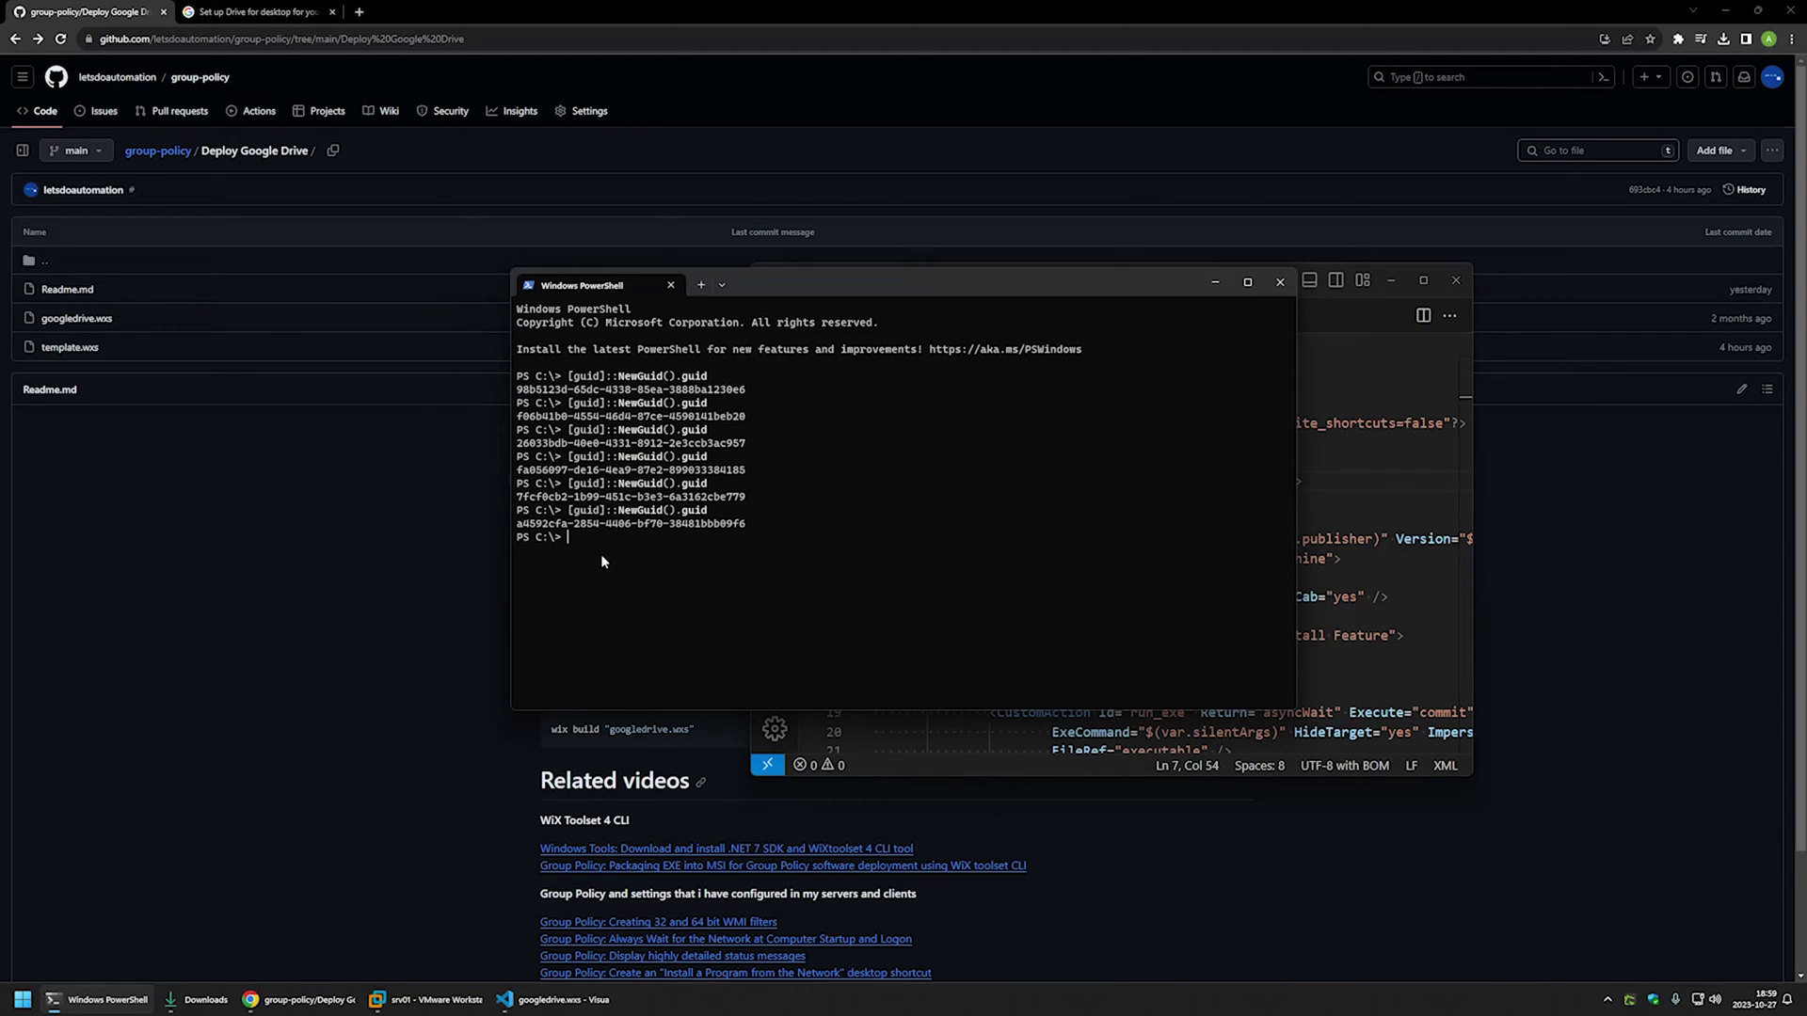
{"action": "type", "text": "D:\\Down"}
{"action": "key", "text": "Tab"}
{"action": "key", "text": "Return"}
{"action": "type", "text": "dir"}
{"action": "key", "text": "Return"}
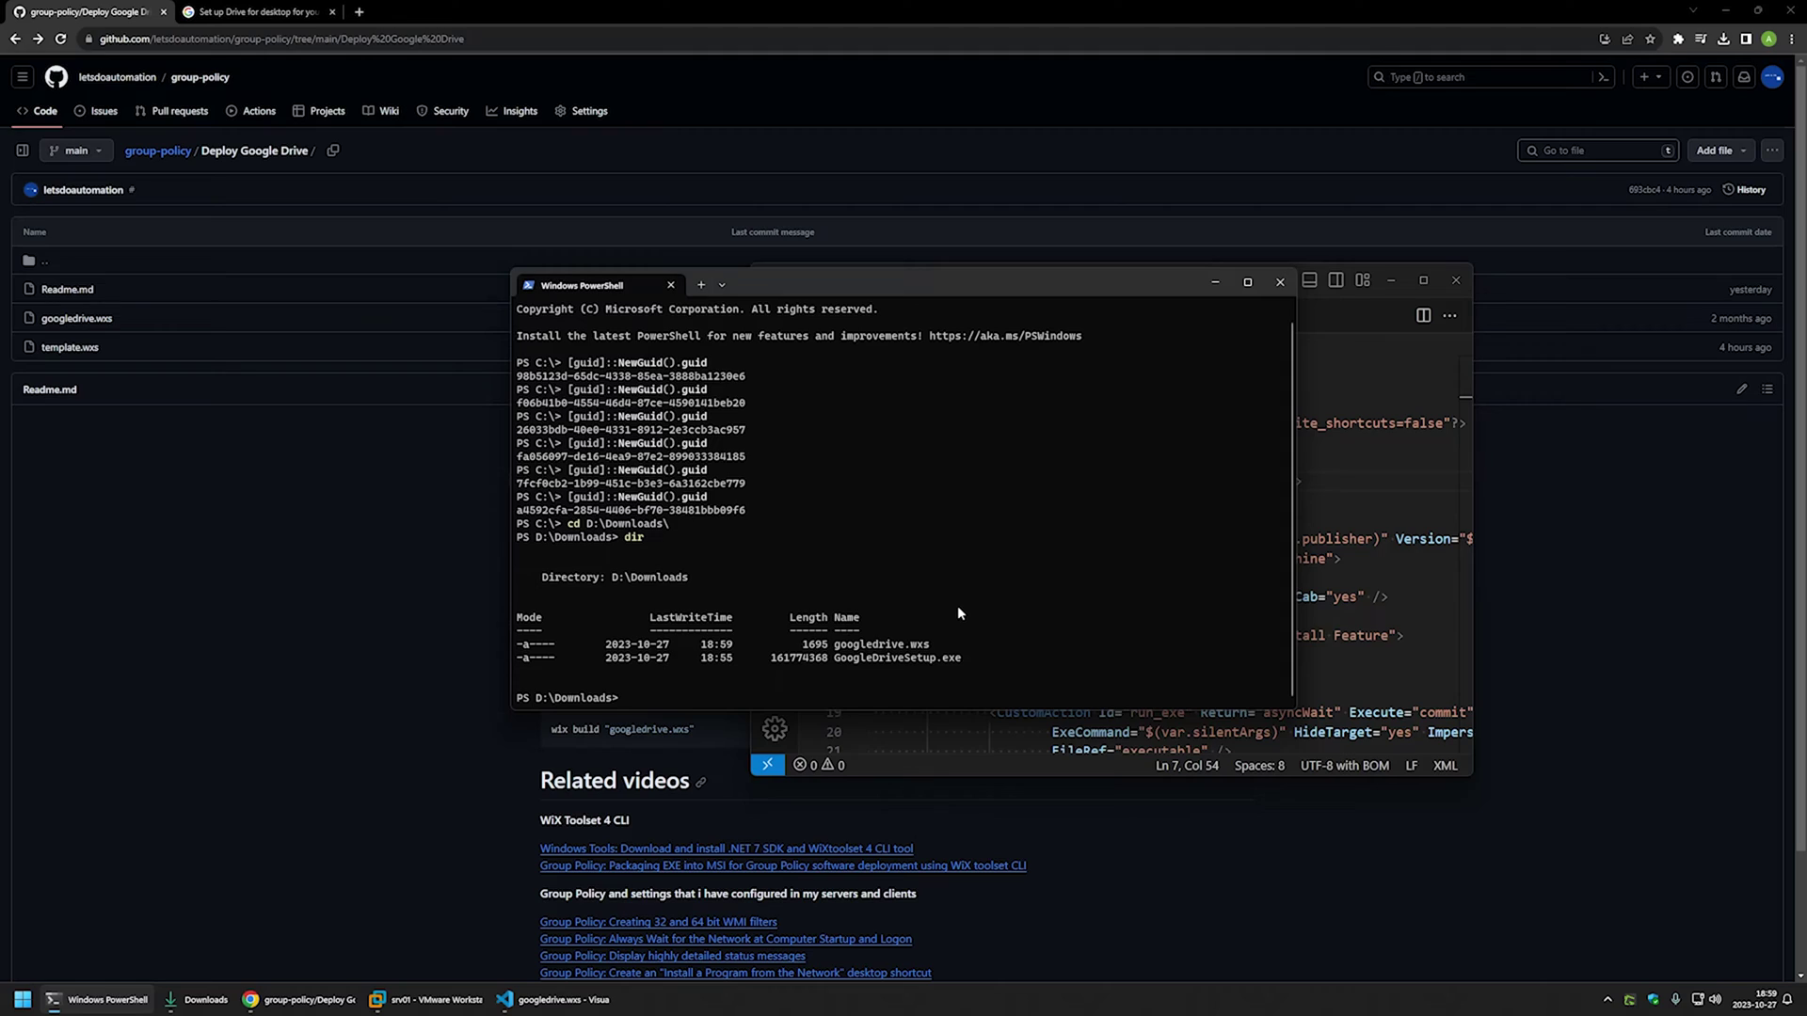
Build the MSI with "wix build .\googledrive.wxs" and check the Downloads folder in File Explorer for the generated files.
{"action": "type", "text": "wix build .\\googledrive.wxs"}
{"action": "key", "text": "Return"}
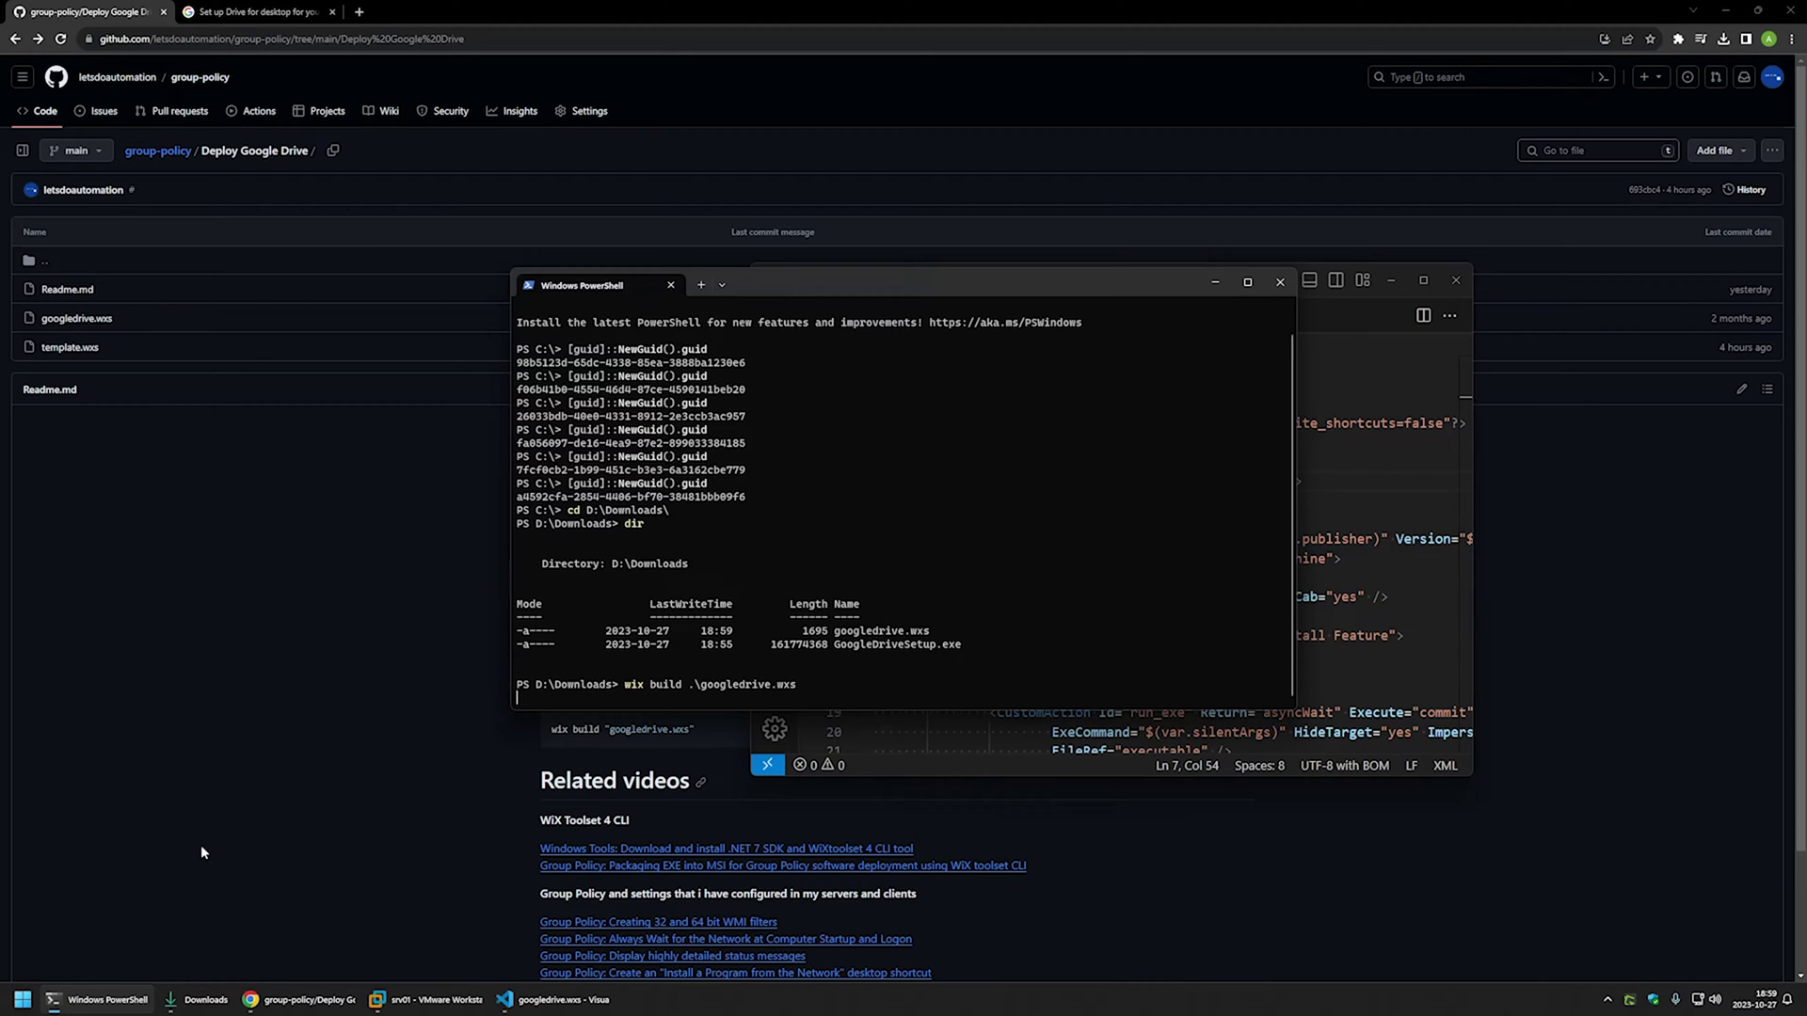
{"action": "left_click", "coordinate": [193, 999]}
{"action": "left_click_drag", "start_coordinate": [519, 270], "coordinate": [1088, 260]}
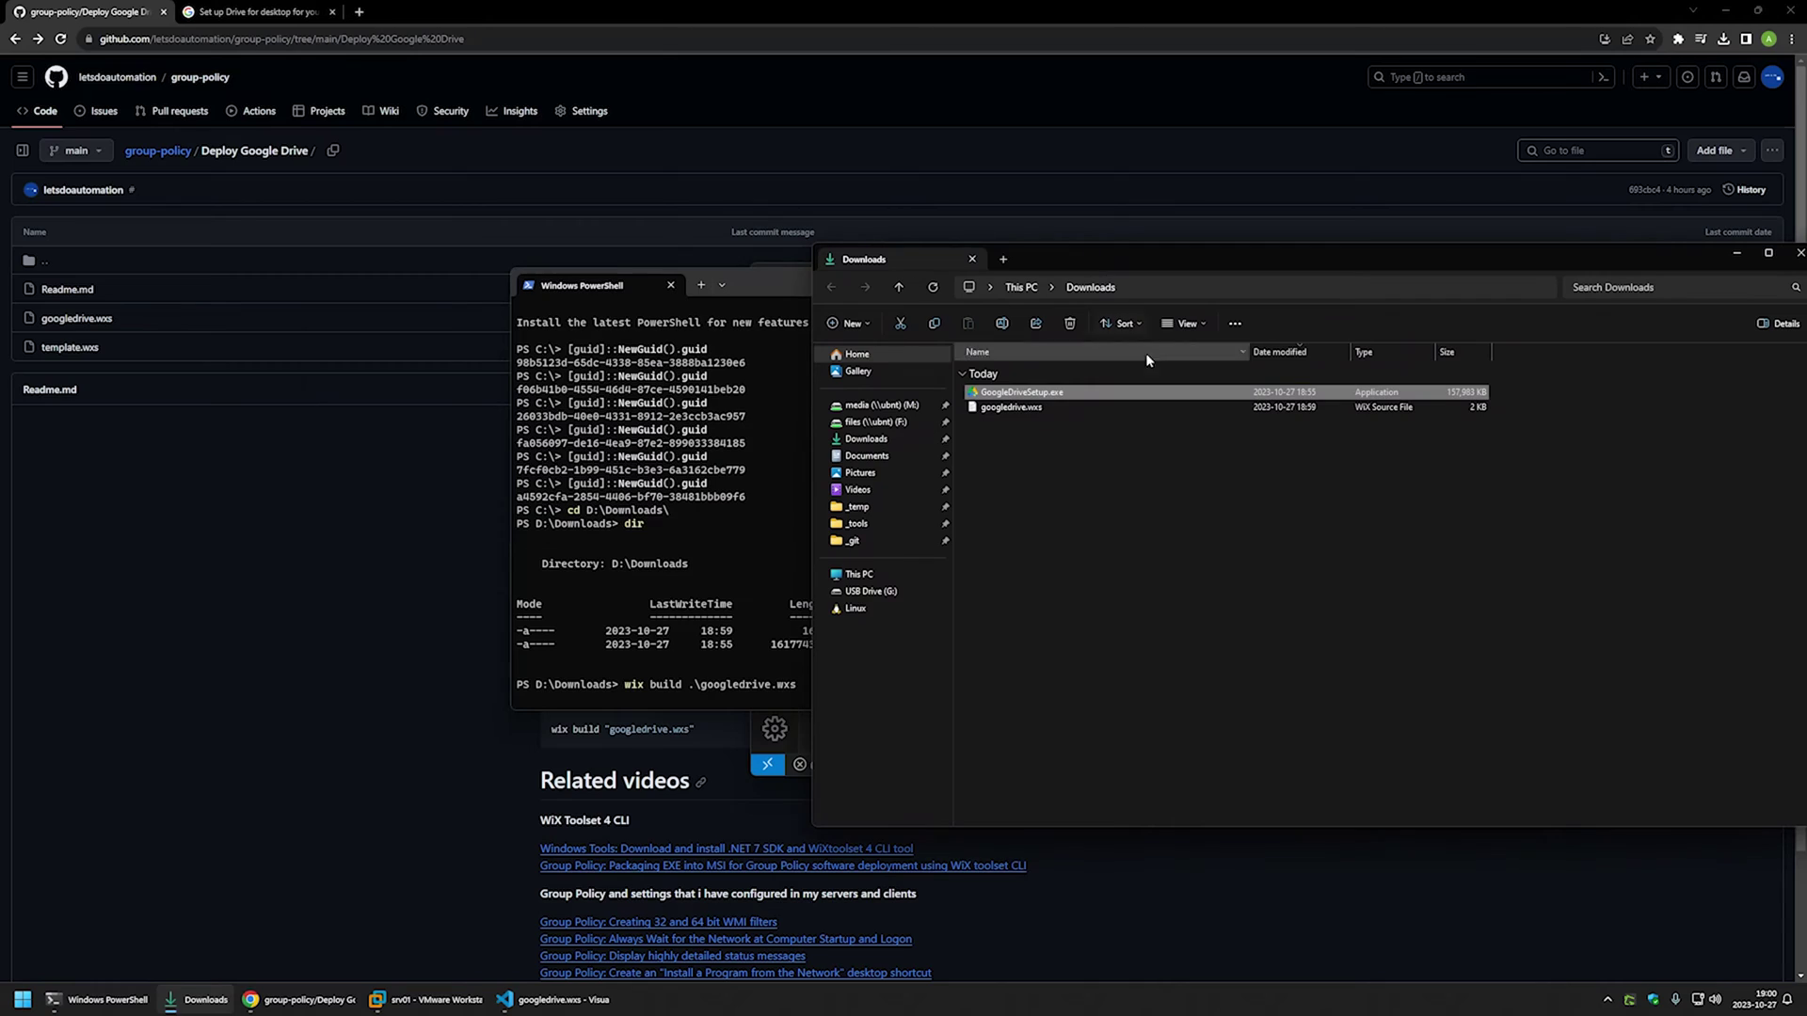
{"action": "left_click", "coordinate": [989, 448]}
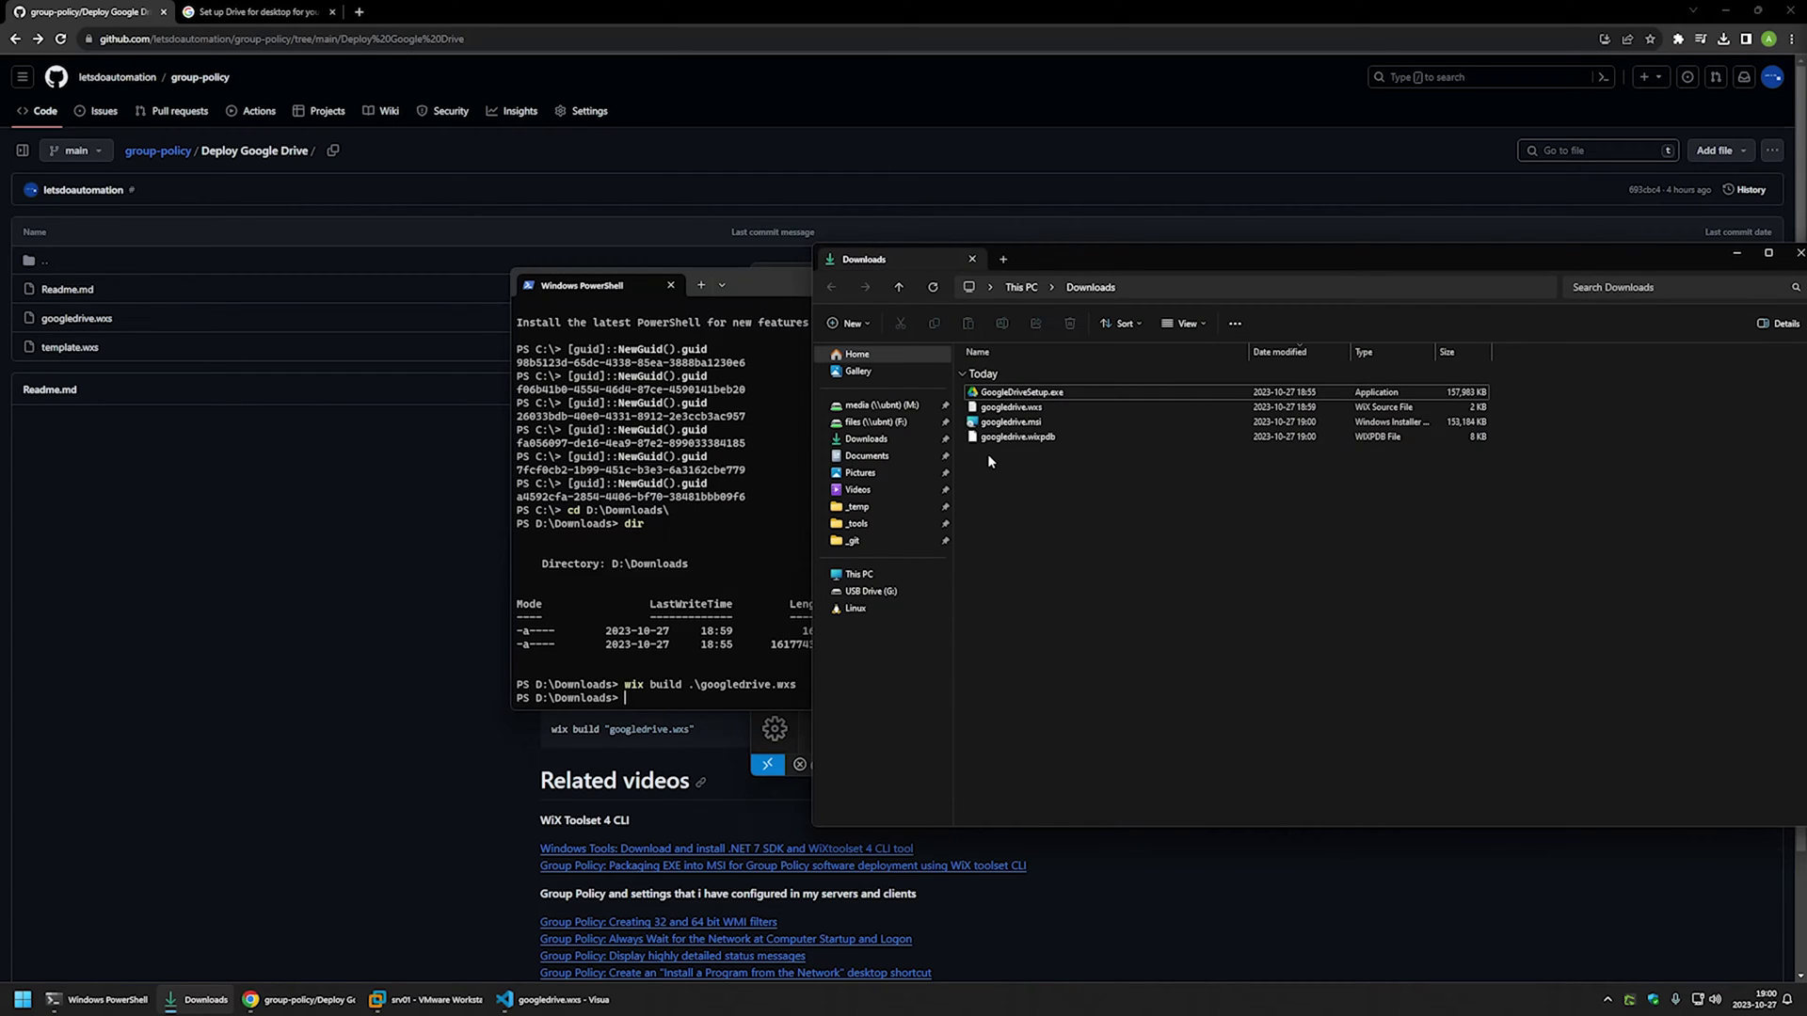
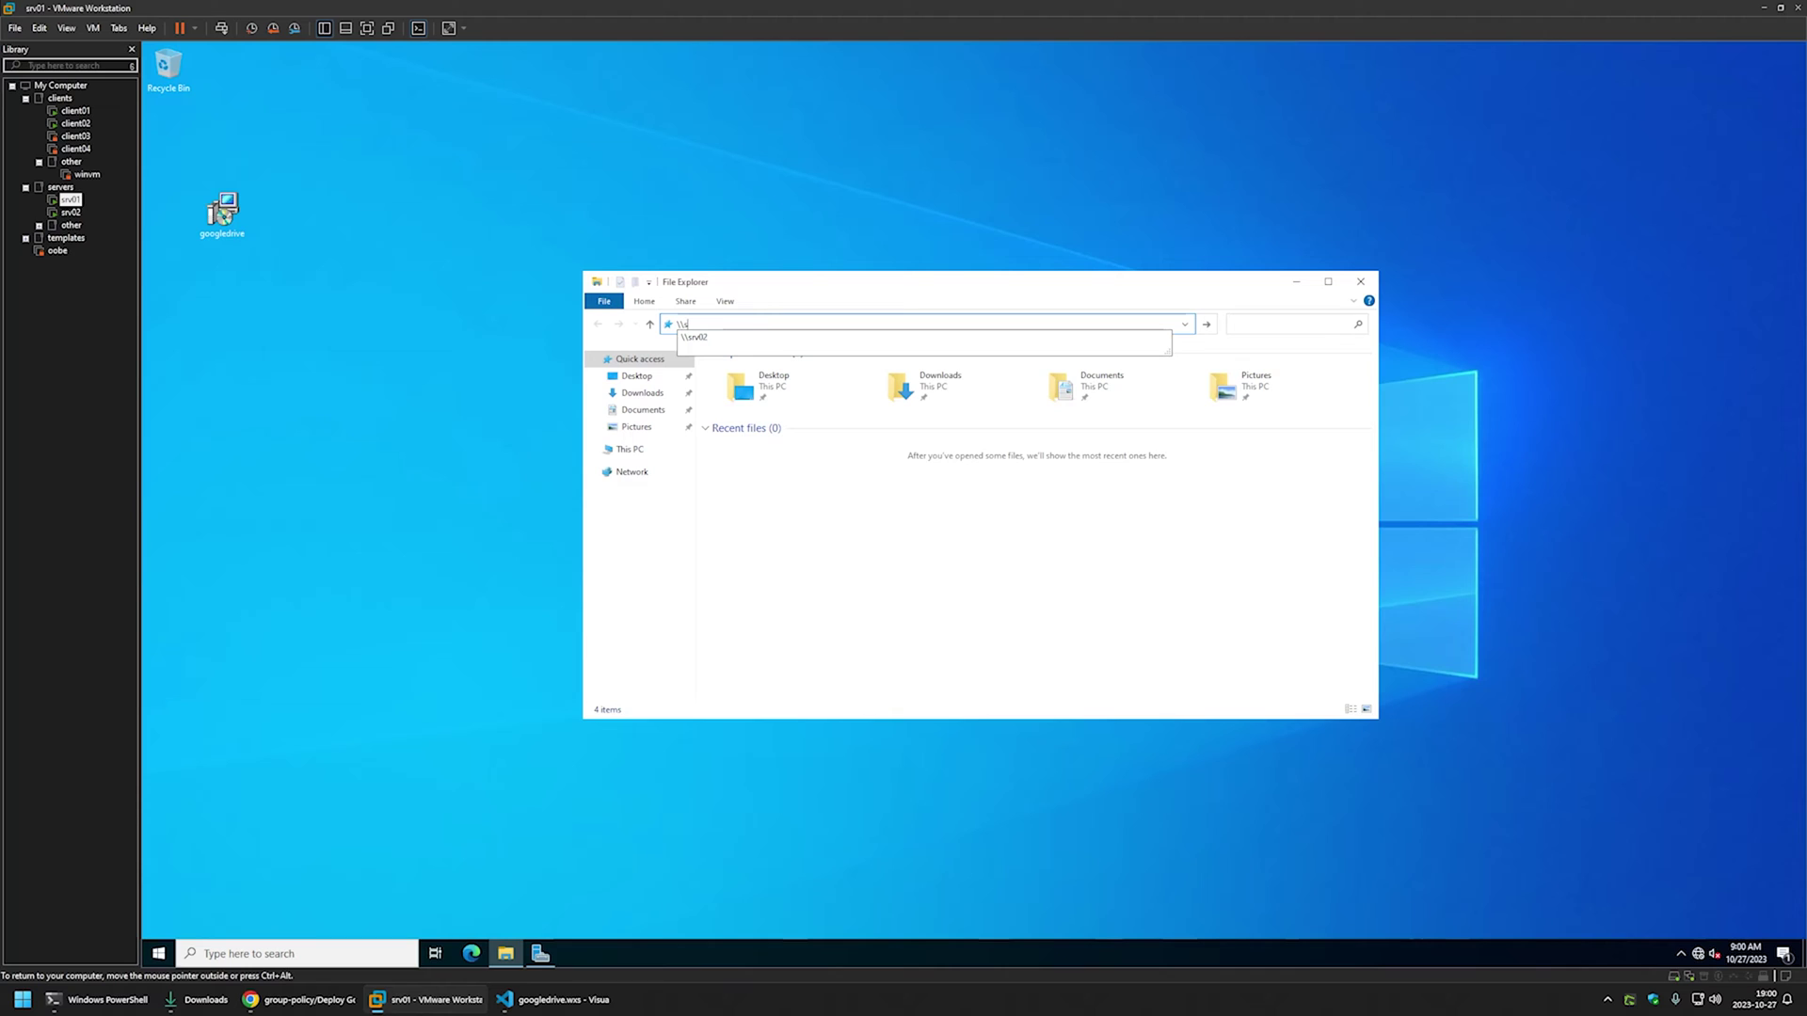
In File Explorer on the srv01 virtual machine, go to \\srv02 and open the software share.
{"action": "type", "text": "rv02"}
{"action": "key", "text": "Return"}
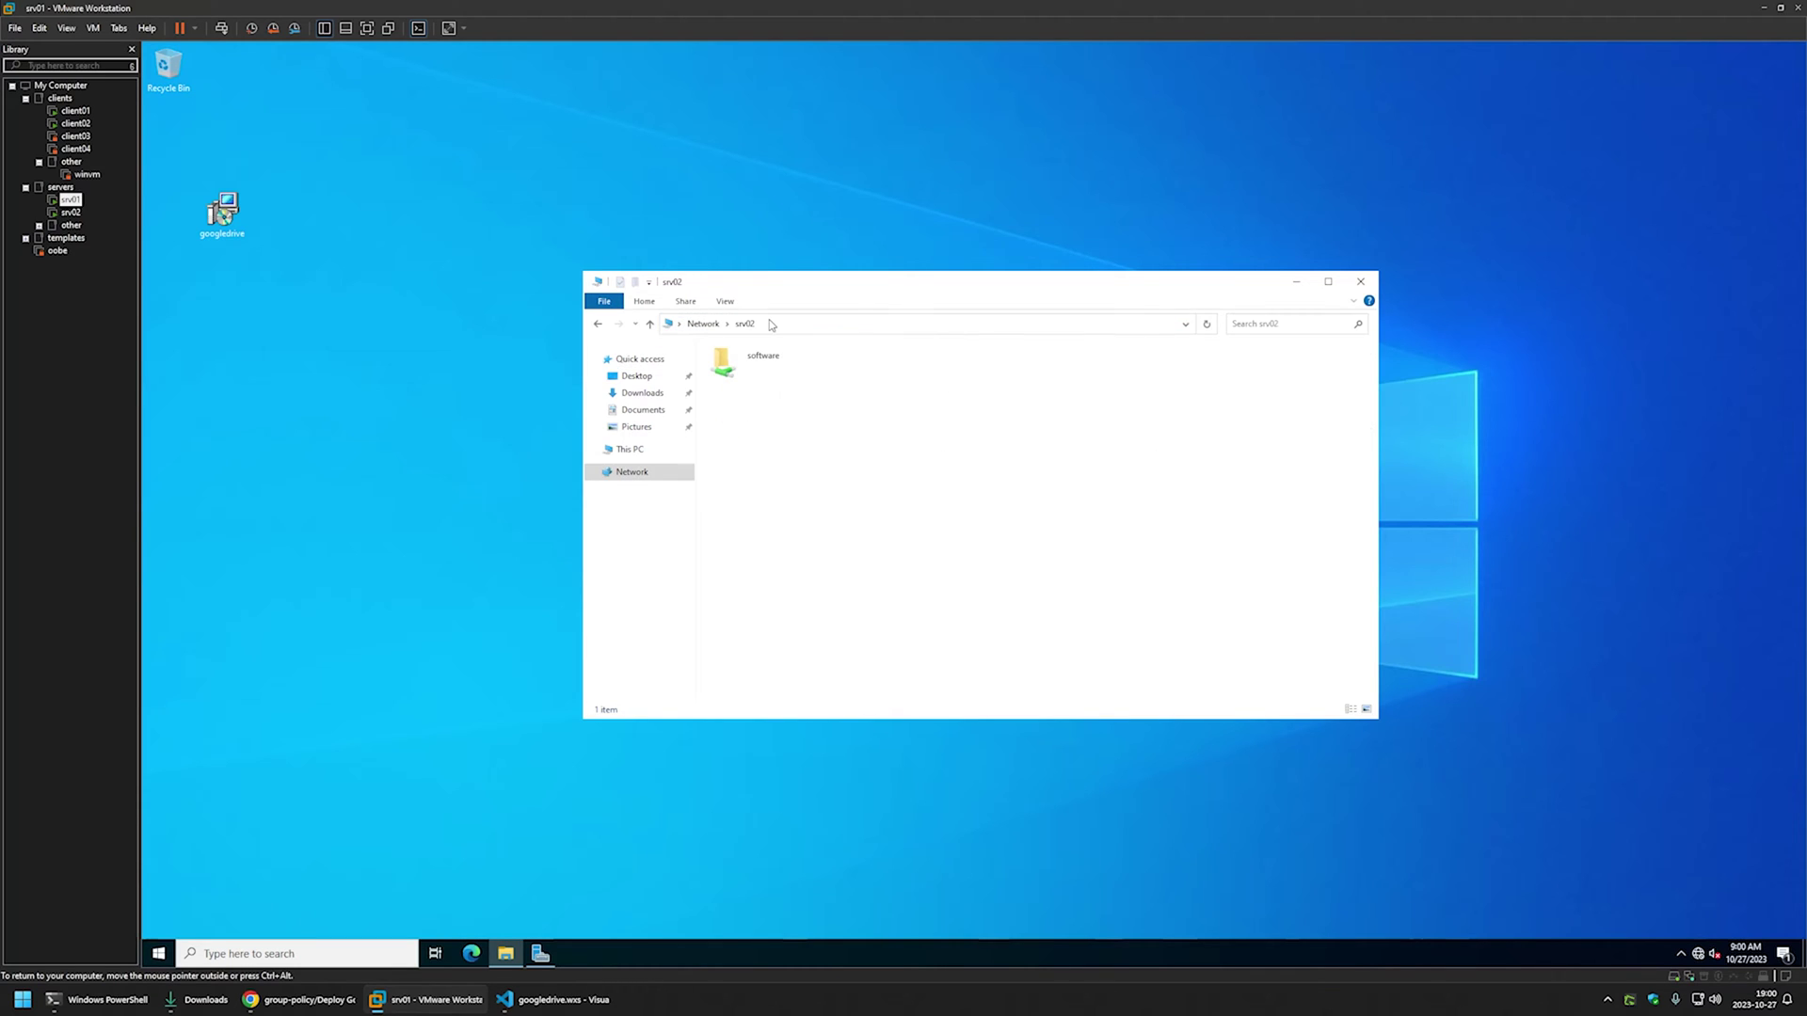
{"action": "double_click", "coordinate": [744, 362]}
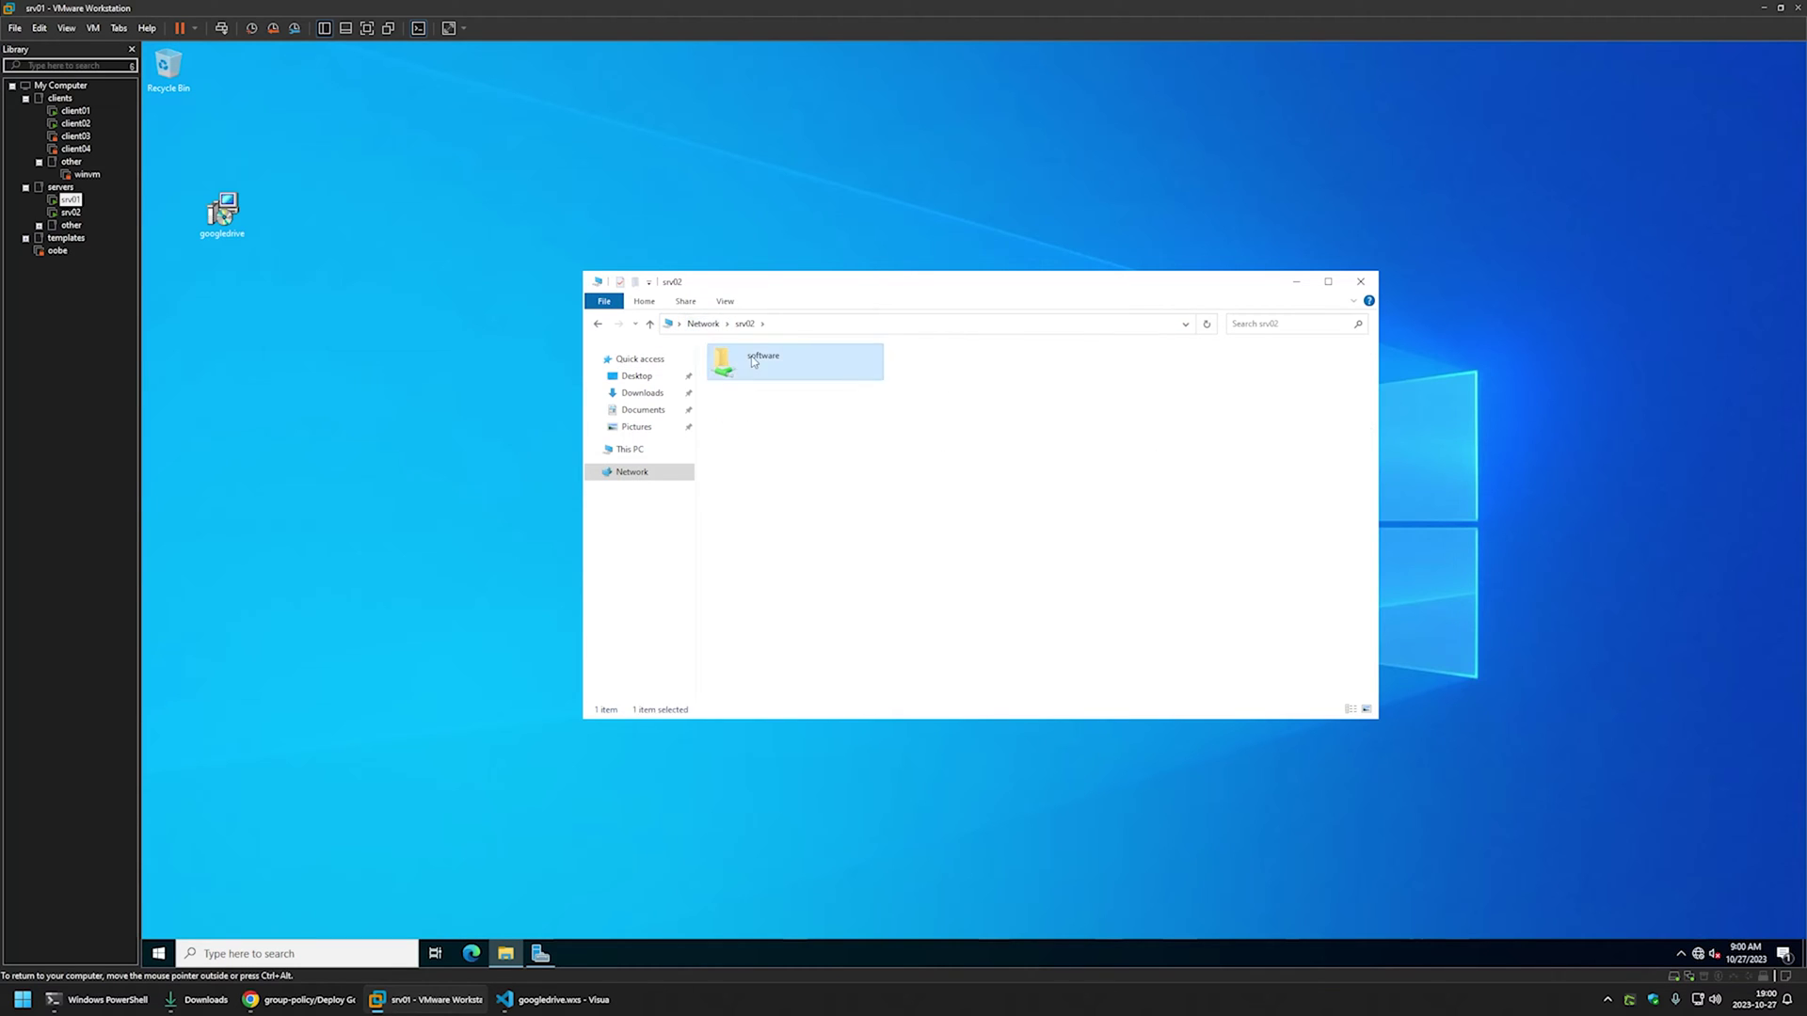
Create a folder named Google Drive in the software share and copy the googledrive installer from the desktop into it.
{"action": "right_click", "coordinate": [768, 408]}
{"action": "mouse_move", "coordinate": [860, 557]}
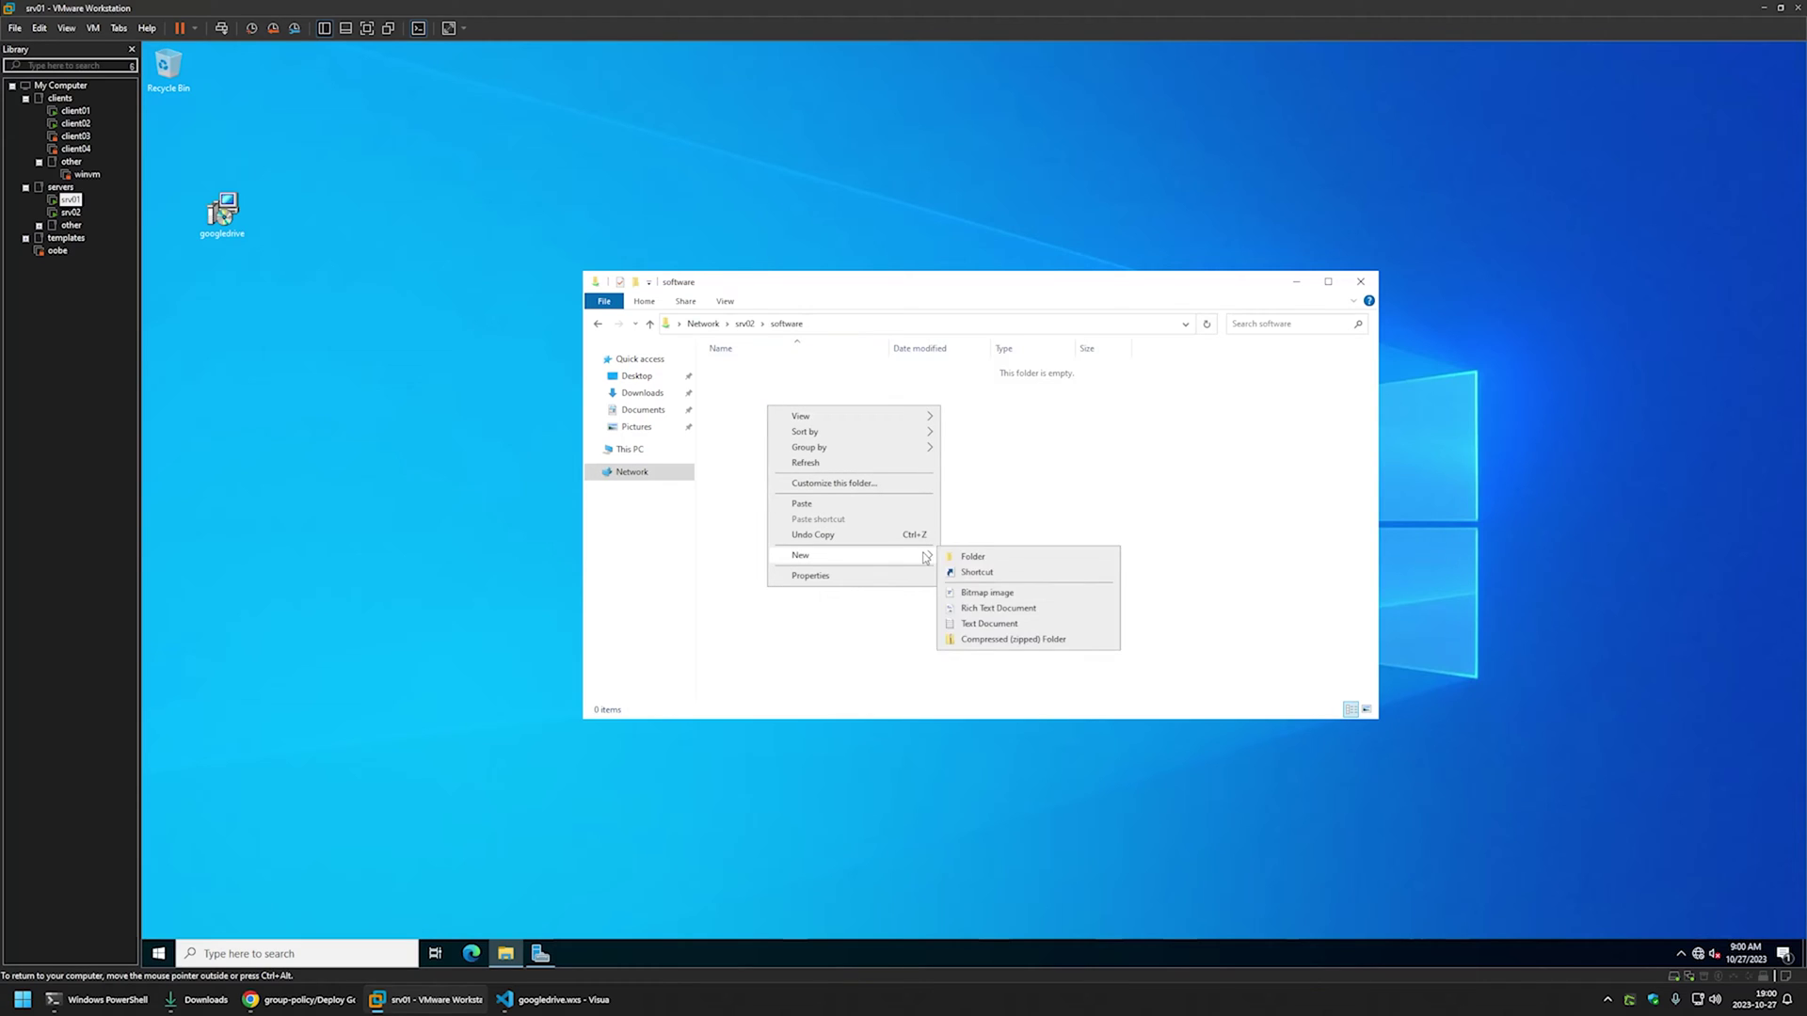
{"action": "left_click", "coordinate": [994, 556]}
{"action": "type", "text": "G"}
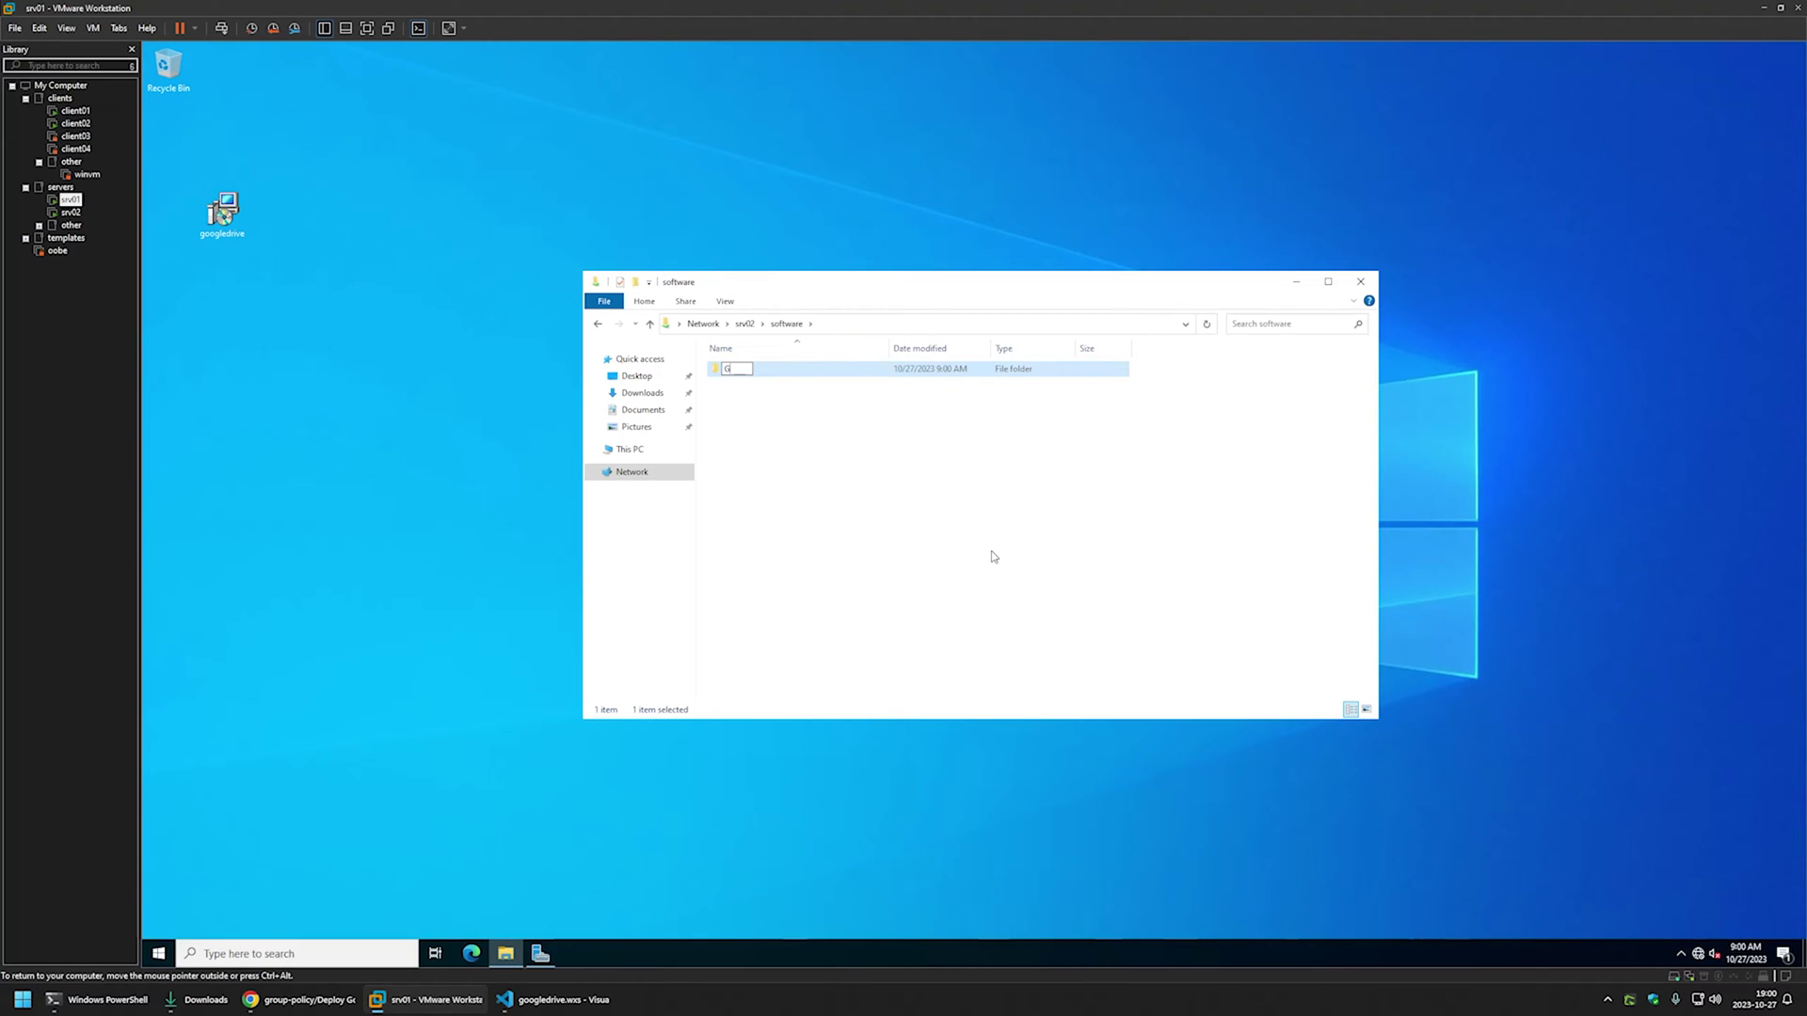
{"action": "type", "text": "oogle Drive"}
{"action": "key", "text": "Return"}
{"action": "key", "text": "Return"}
{"action": "left_click_drag", "start_coordinate": [222, 212], "coordinate": [729, 403]}
{"action": "left_click", "coordinate": [729, 405]}
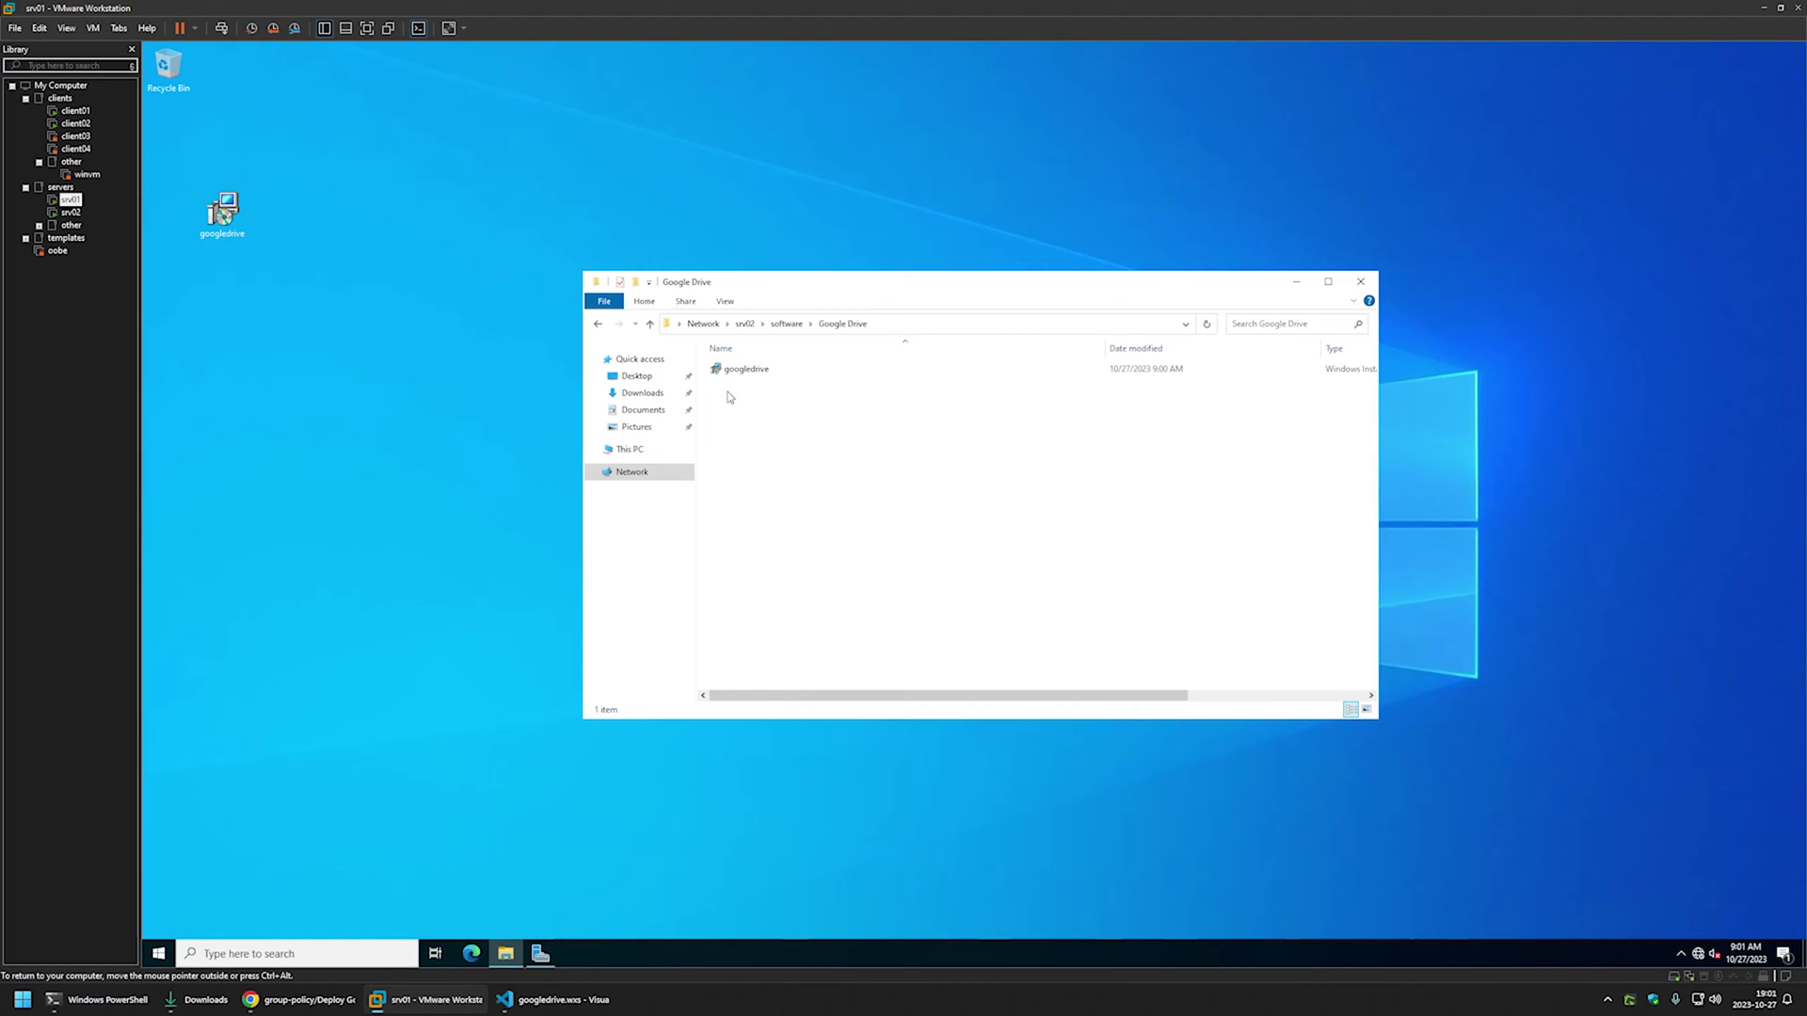
Check the Google Drive folder's security permissions for Authenticated Users, then close the dialogs without changing anything.
{"action": "right_click", "coordinate": [729, 397]}
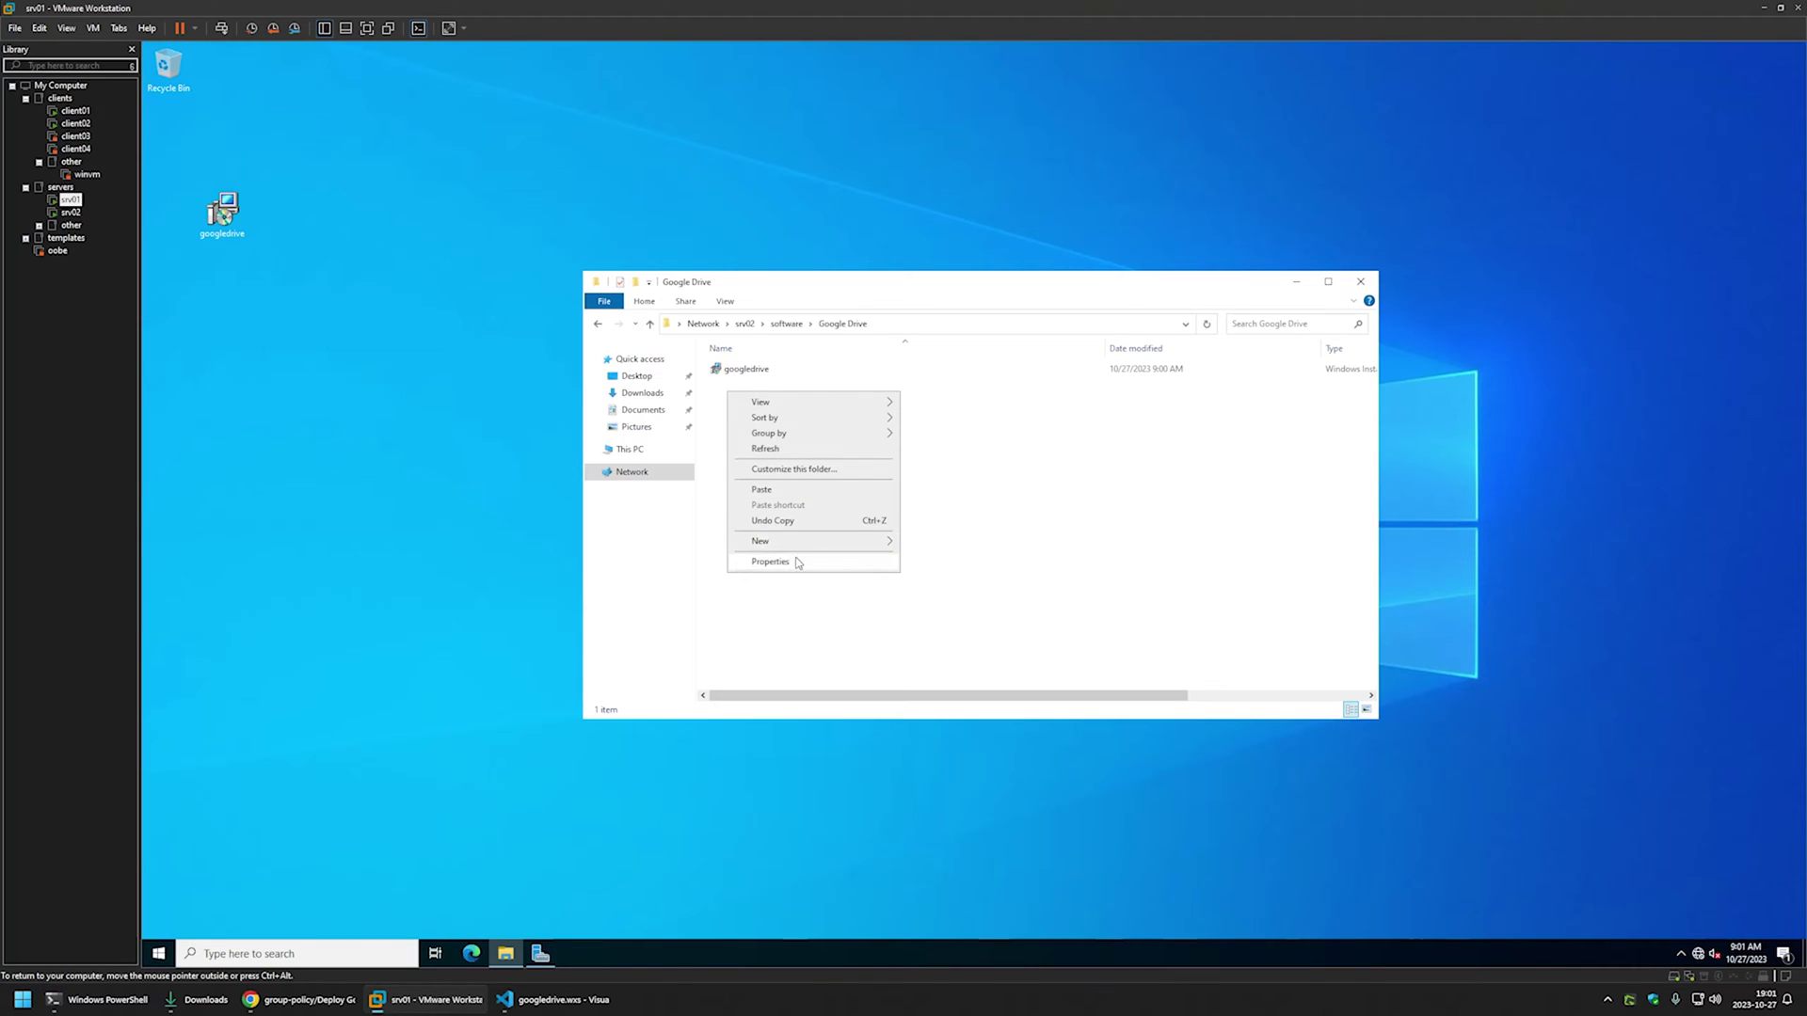
{"action": "left_click", "coordinate": [804, 562]}
{"action": "left_click_drag", "start_coordinate": [439, 195], "coordinate": [822, 404]}
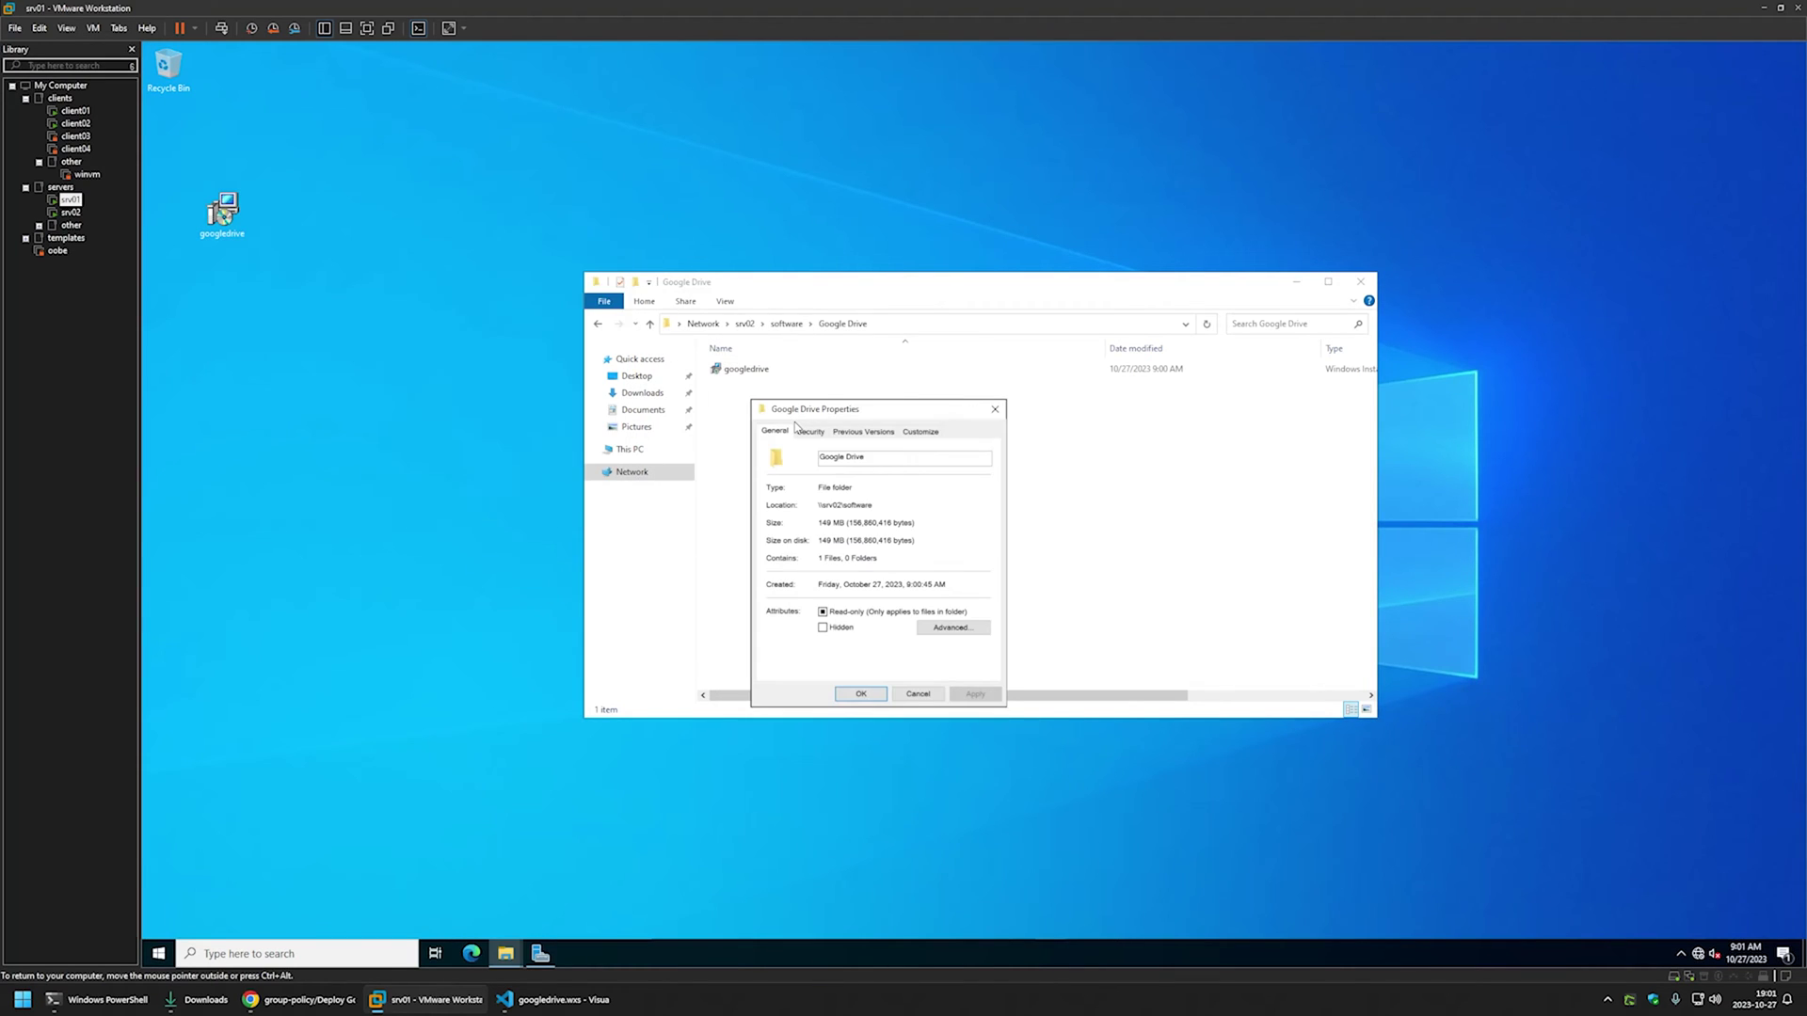
{"action": "left_click", "coordinate": [810, 431]}
{"action": "left_click", "coordinate": [985, 539]}
{"action": "left_click", "coordinate": [881, 547]}
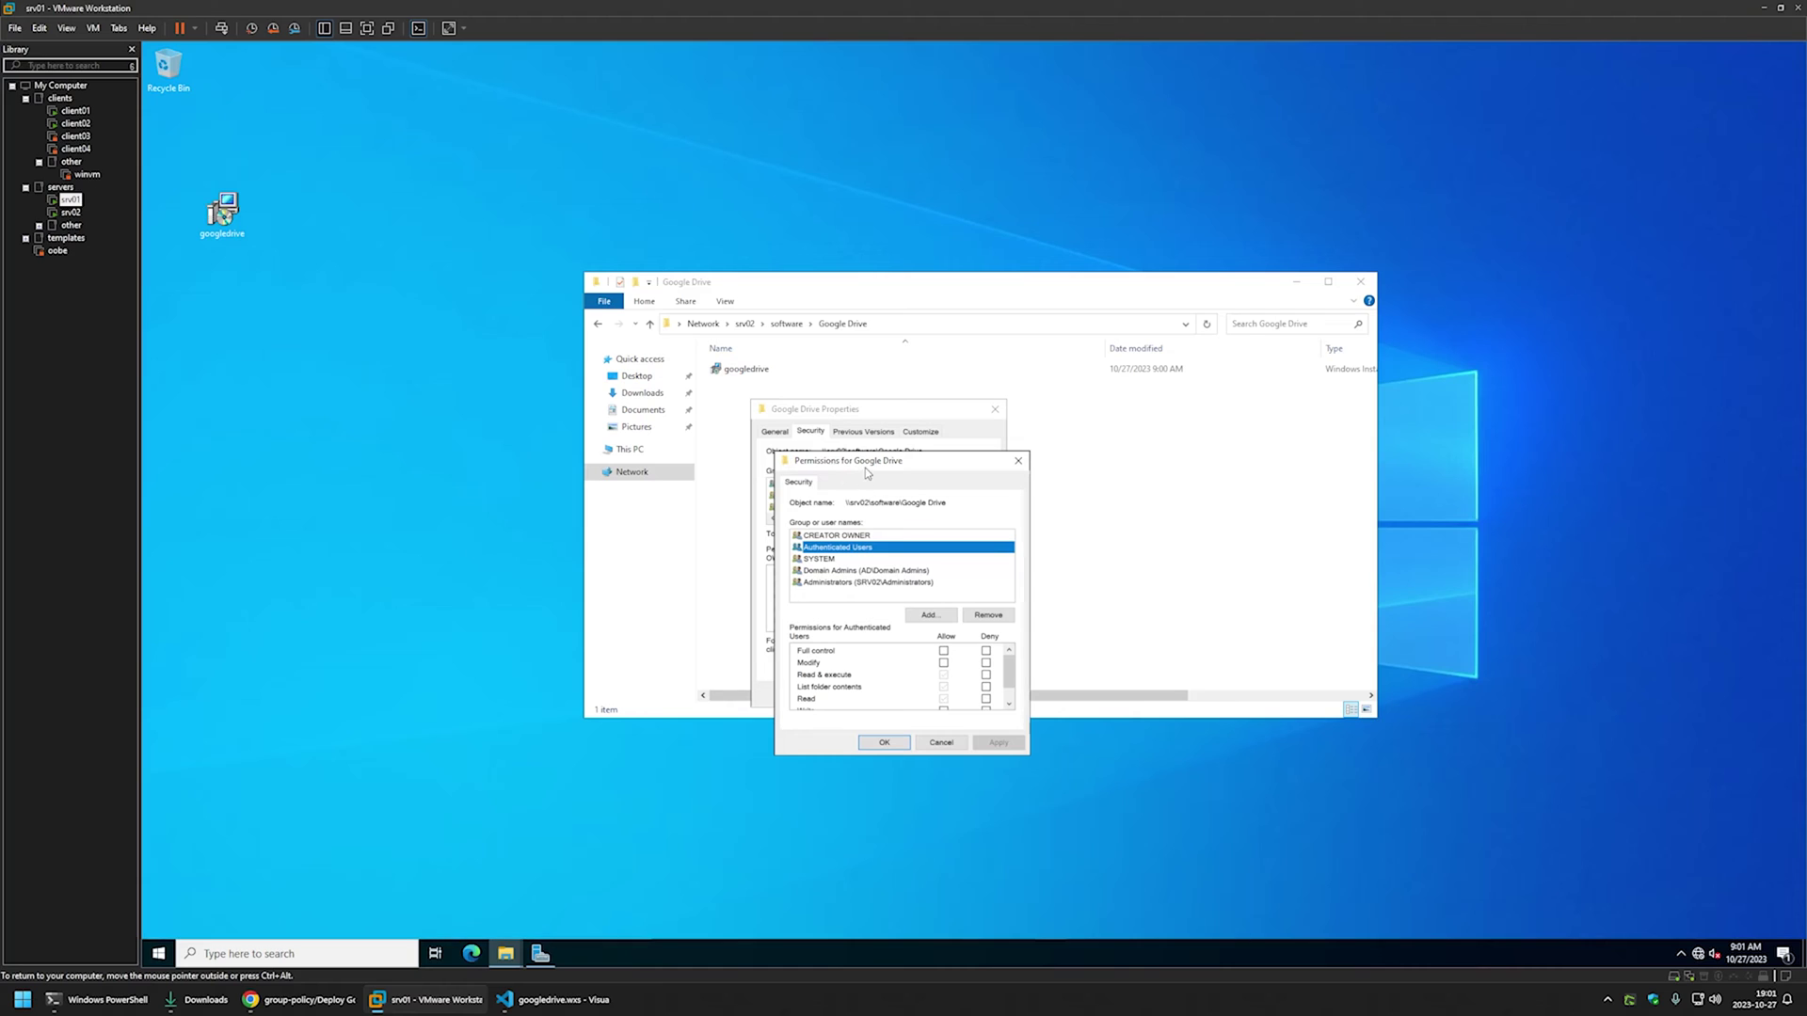
{"action": "left_click_drag", "start_coordinate": [865, 465], "coordinate": [856, 426]}
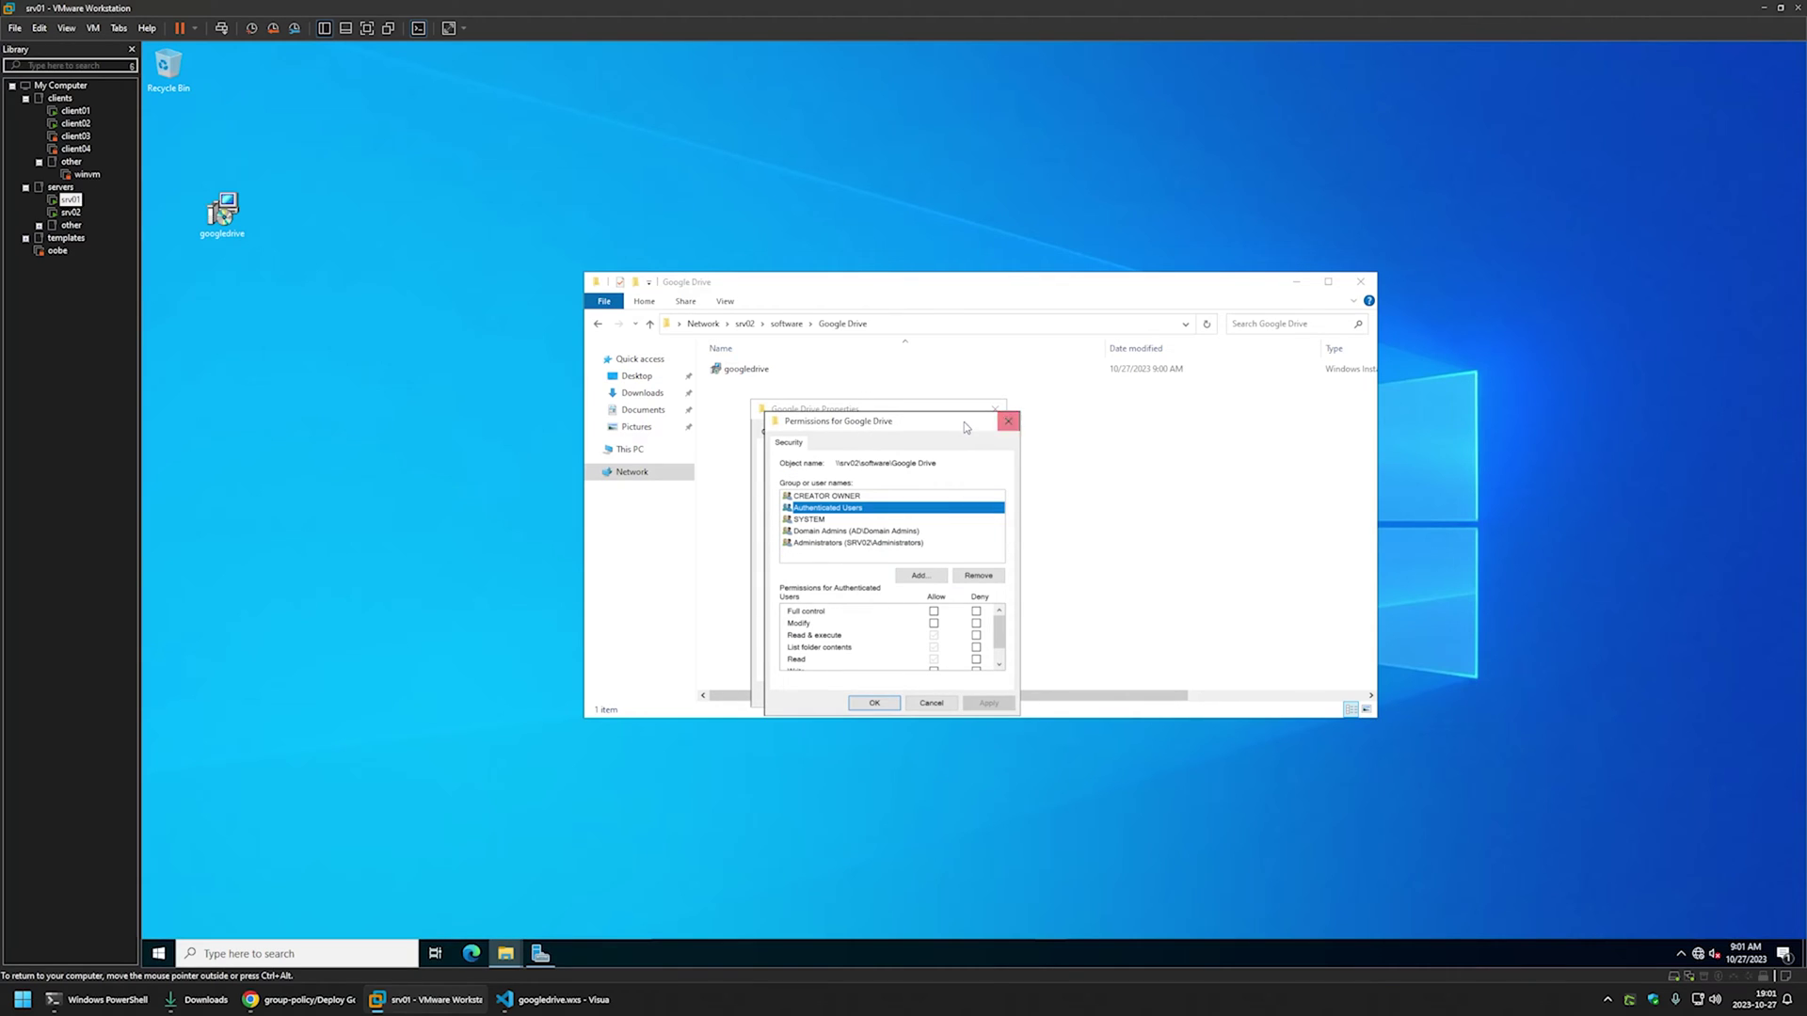
{"action": "left_click", "coordinate": [1005, 424]}
{"action": "left_click", "coordinate": [996, 411]}
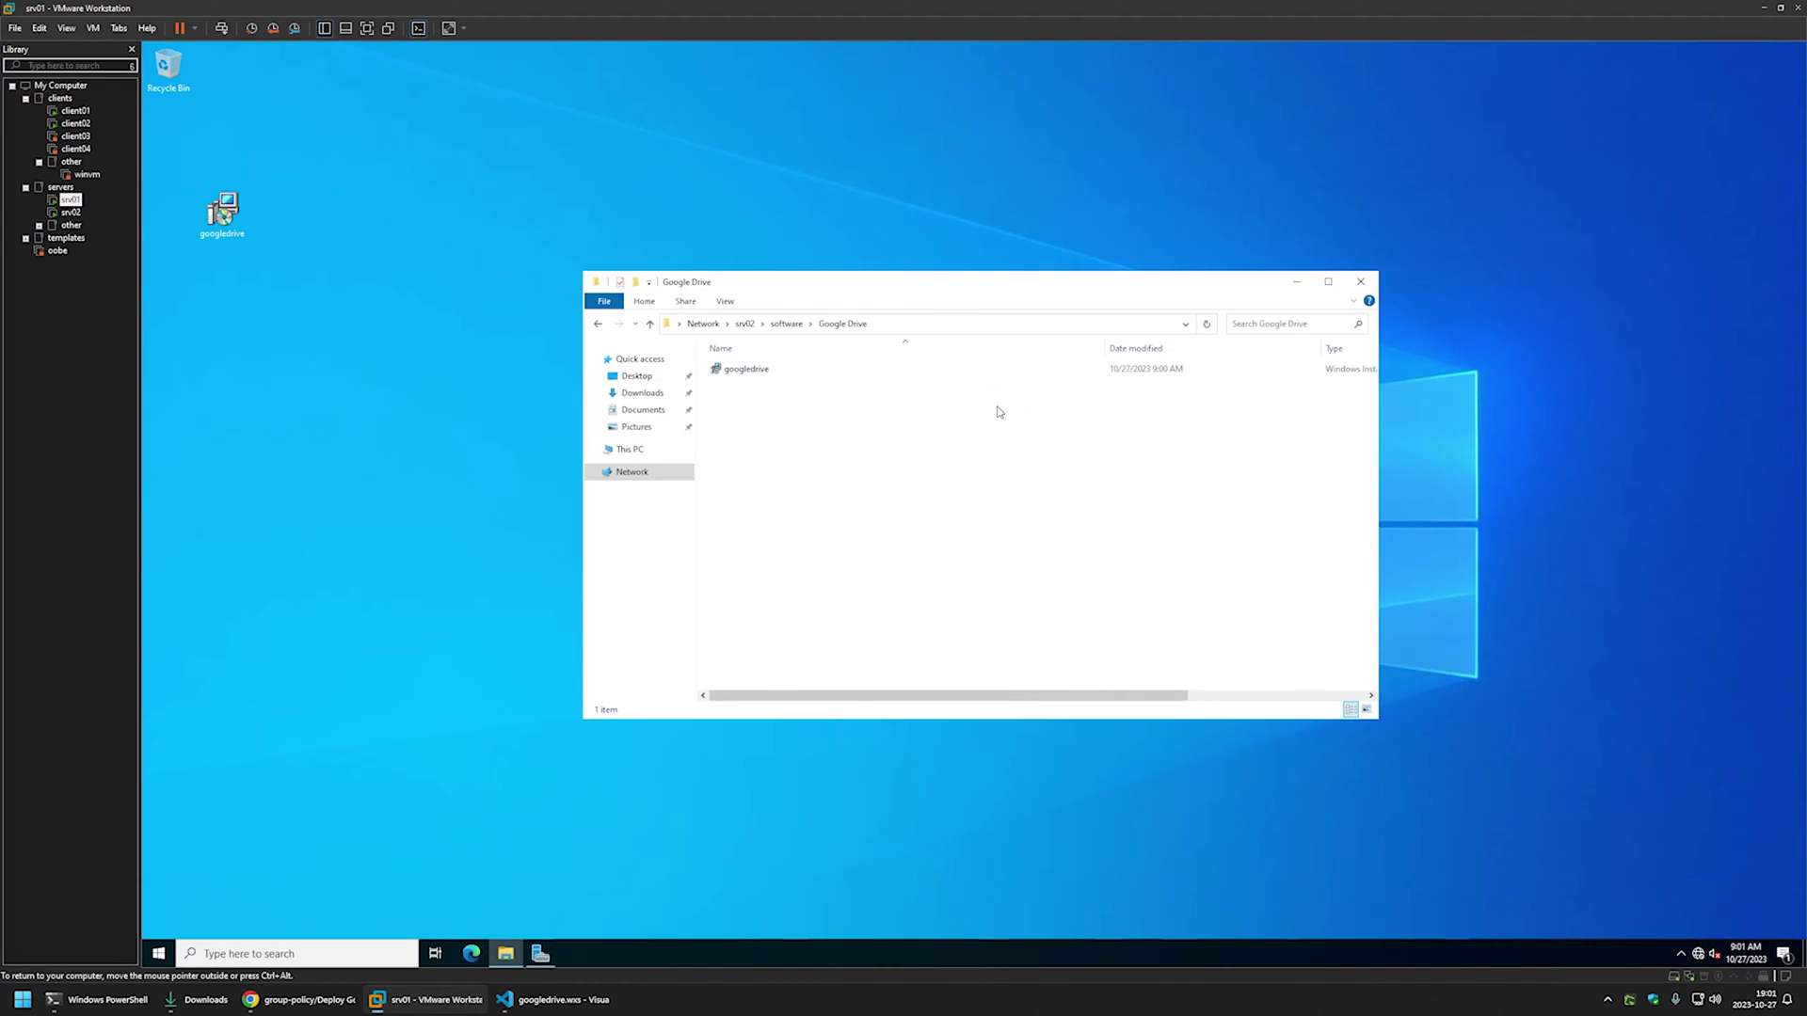
Open Group Policy Management from Server Manager.
{"action": "left_click", "coordinate": [541, 954]}
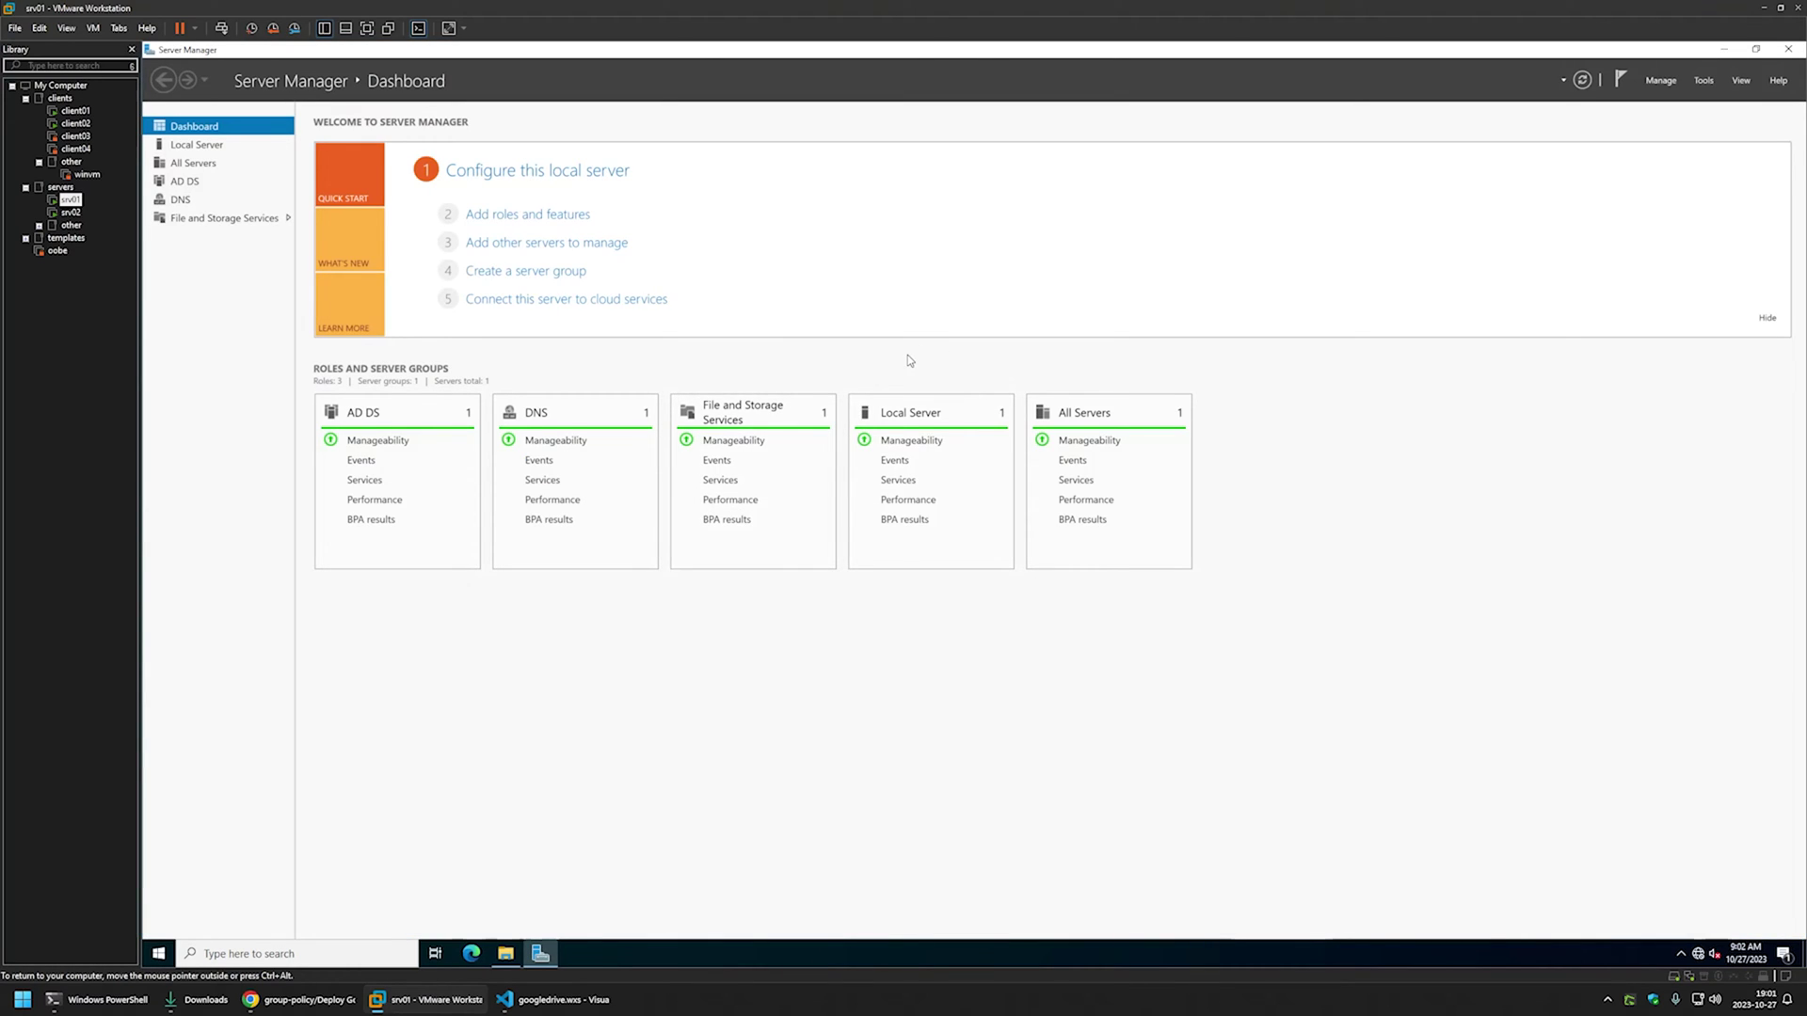
{"action": "left_click", "coordinate": [1702, 81]}
{"action": "left_click", "coordinate": [1590, 286]}
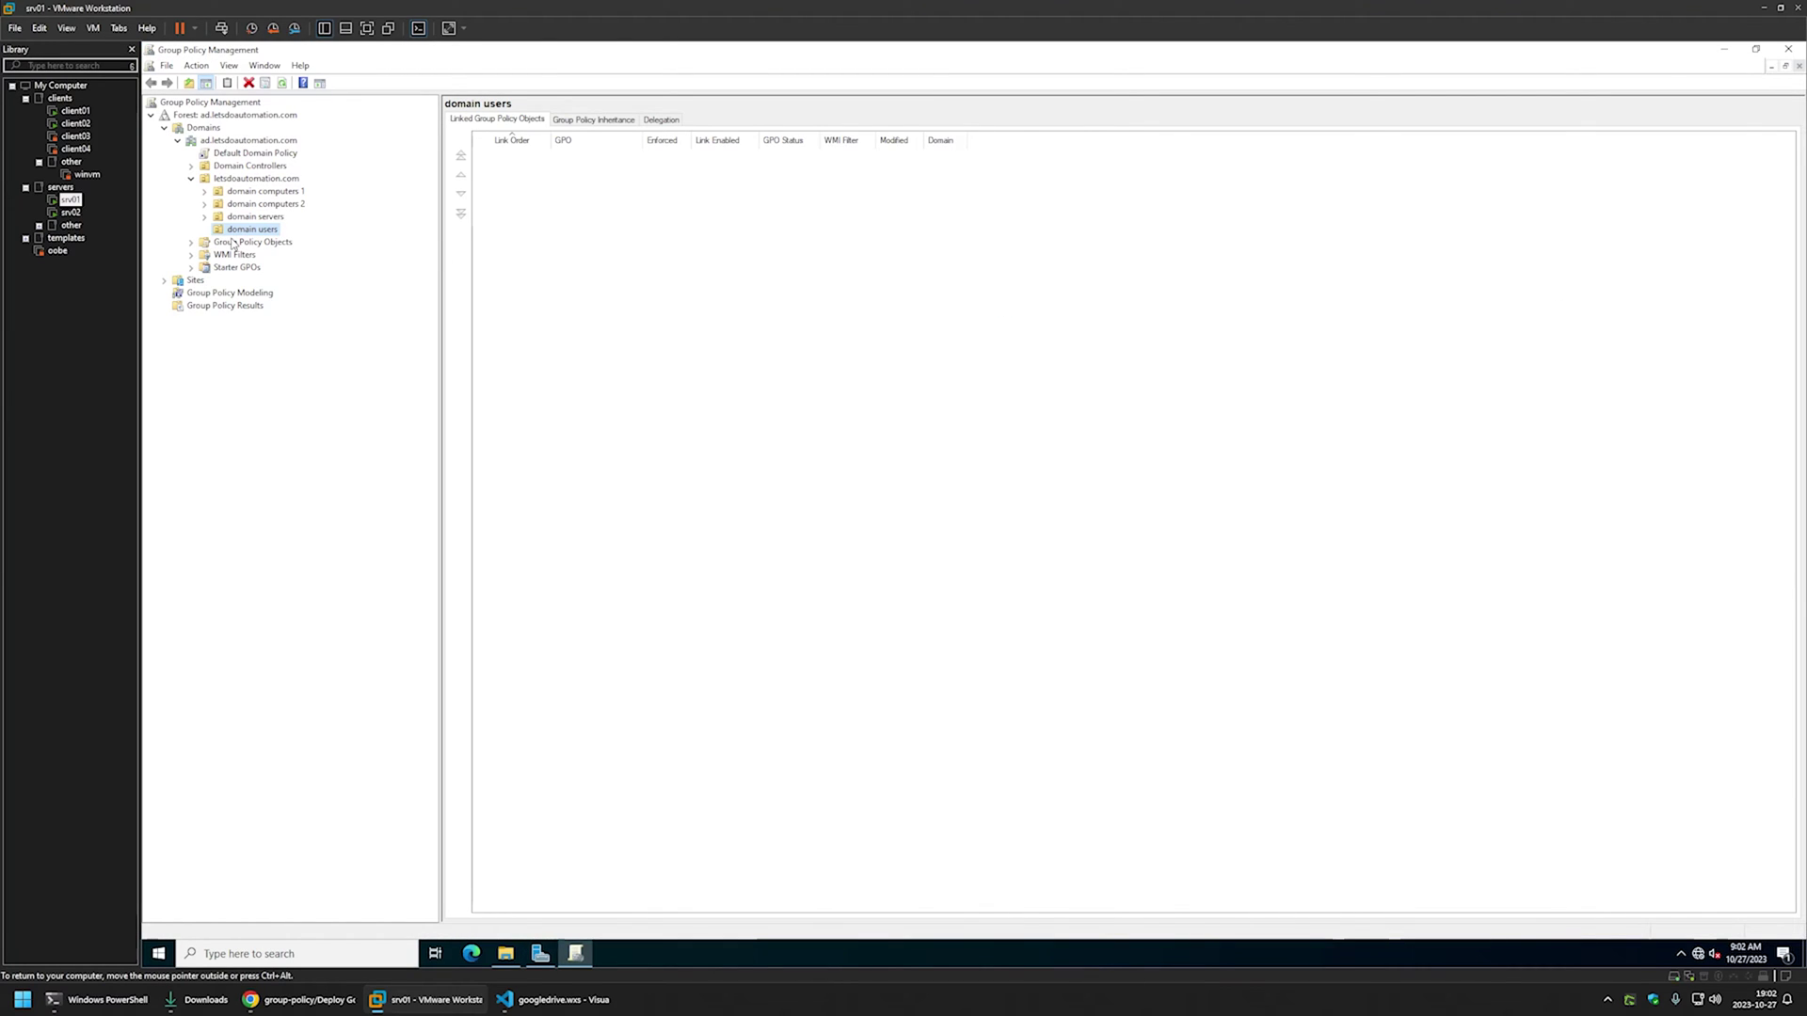
Create a new Group Policy object named Assign Google Drive.
{"action": "right_click", "coordinate": [232, 244]}
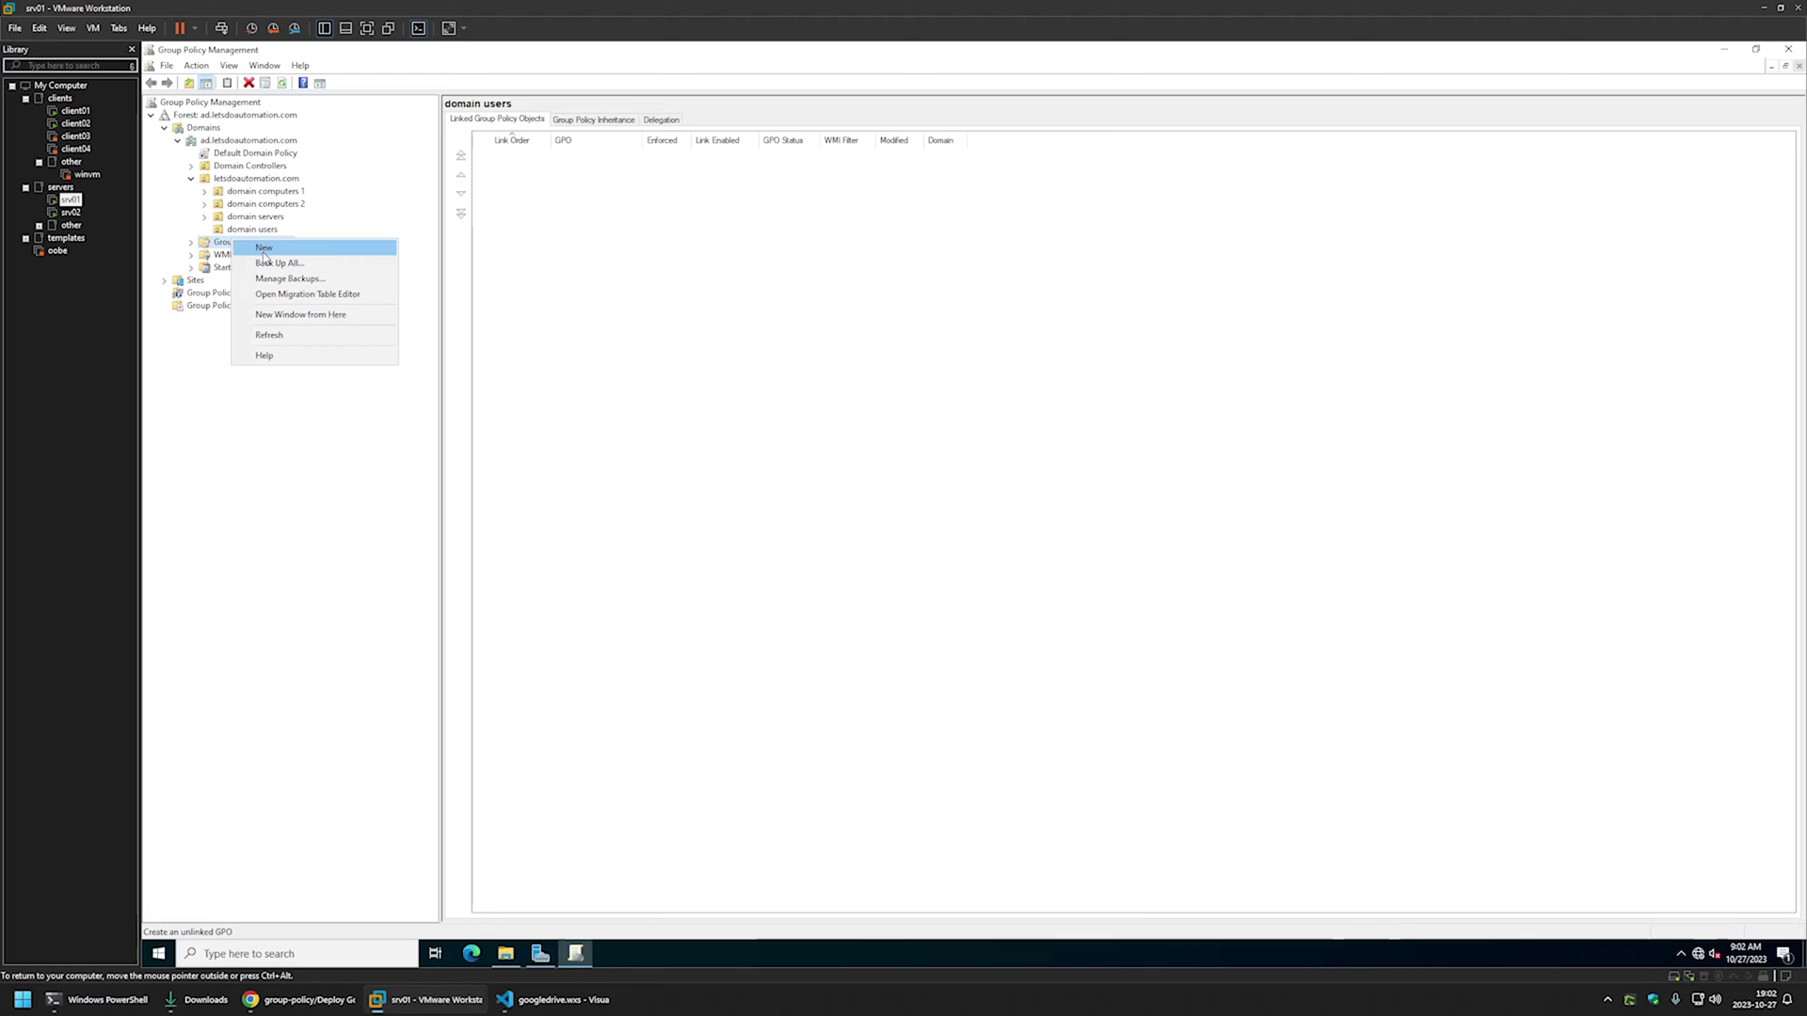
{"action": "left_click", "coordinate": [264, 248]}
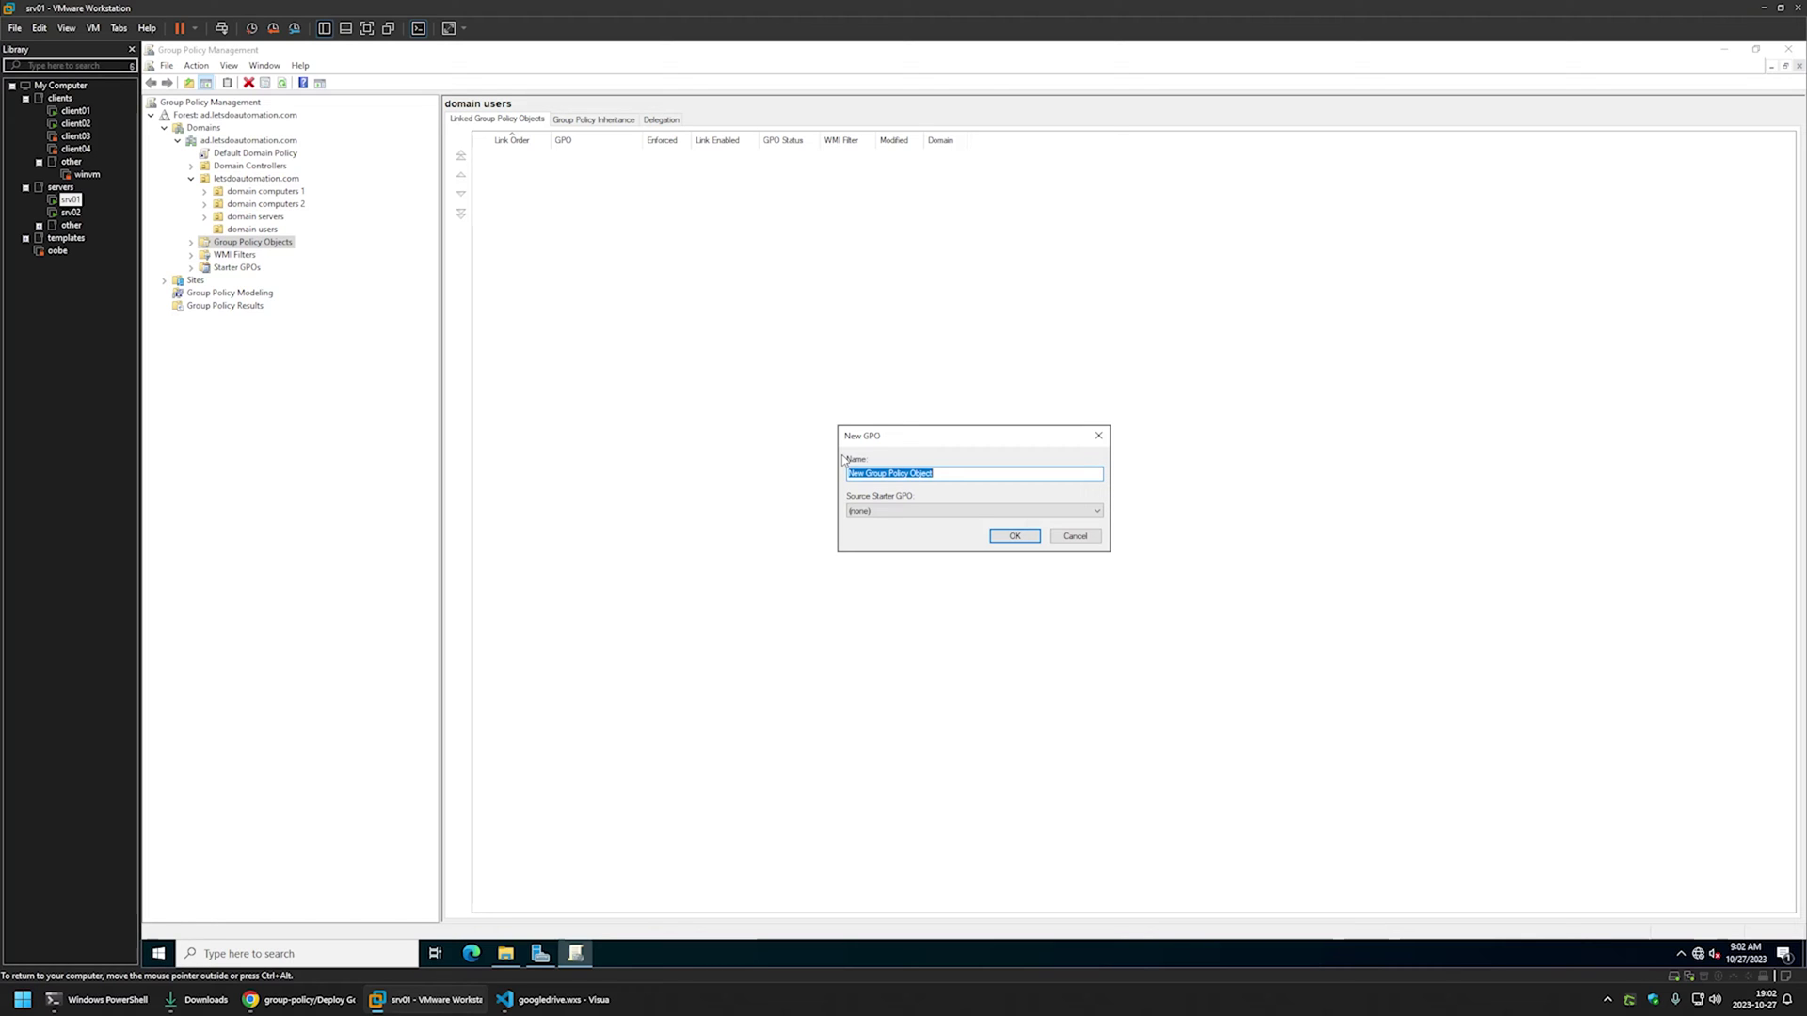
{"action": "type", "text": "Assign Google Drive"}
{"action": "left_click", "coordinate": [993, 538]}
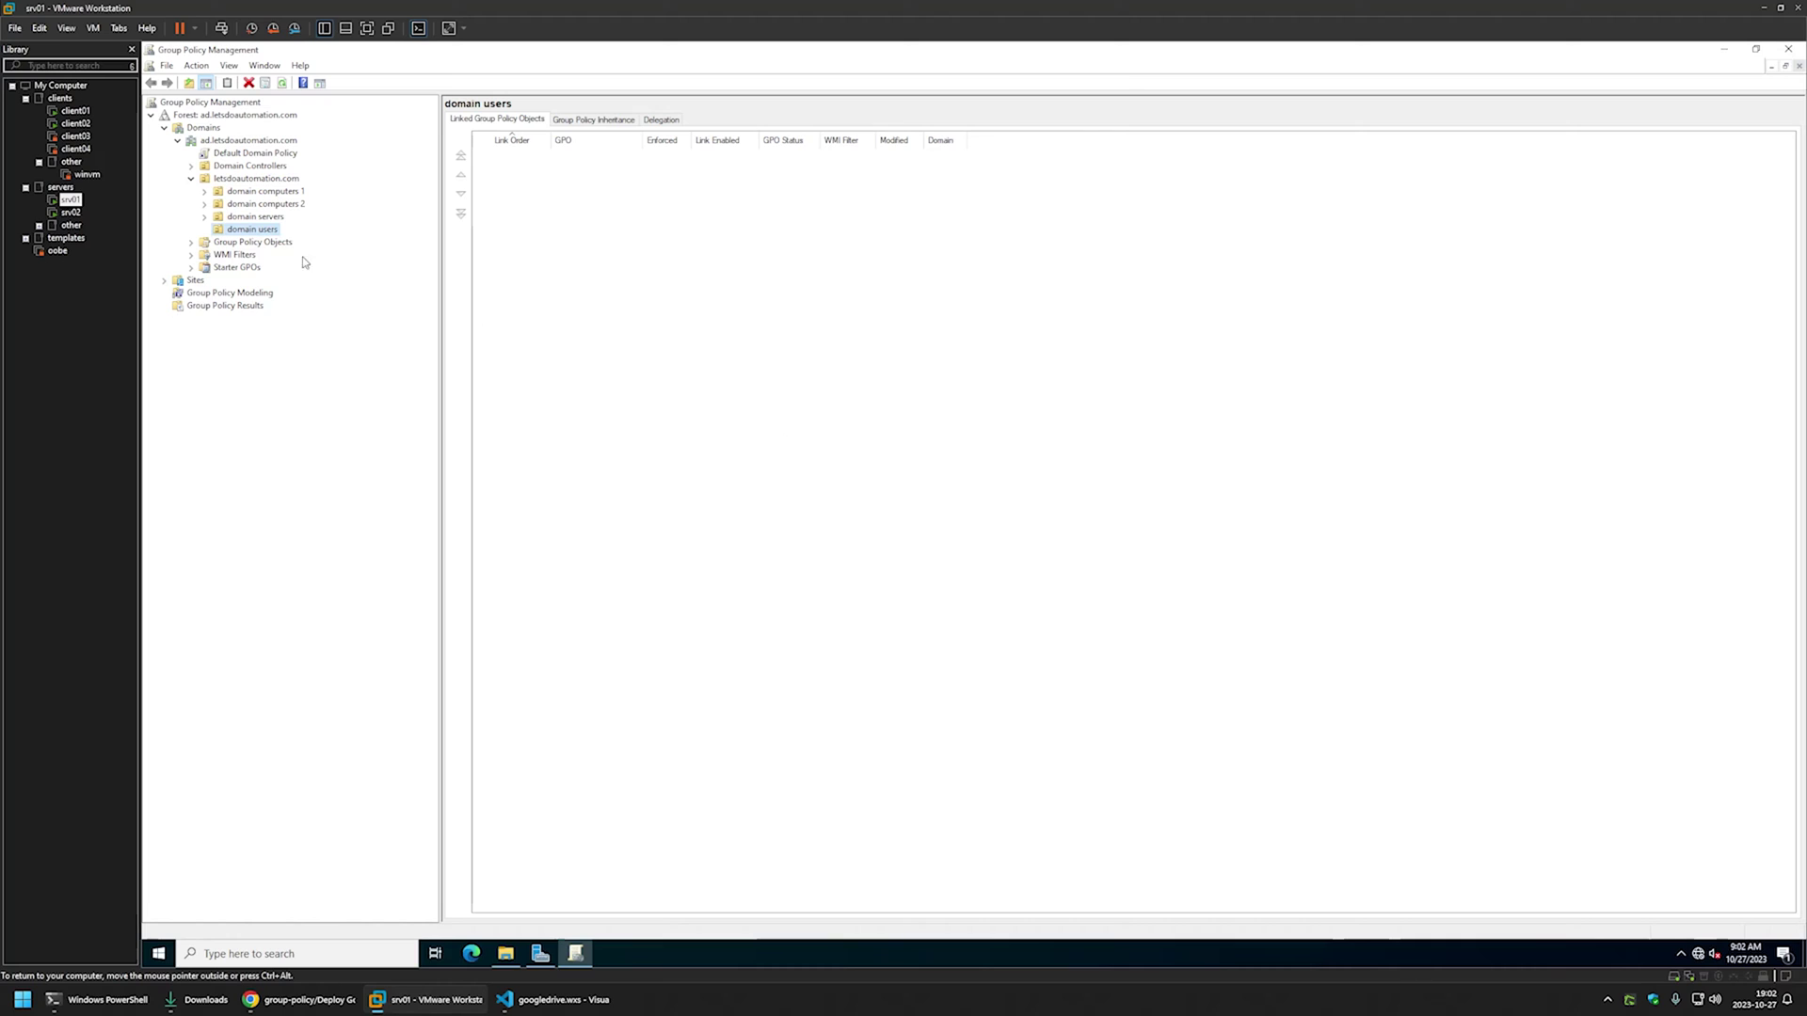
Edit the Assign Google Drive policy and open Software Installation in the Software Settings policies of Computer Configuration.
{"action": "left_click", "coordinate": [191, 243]}
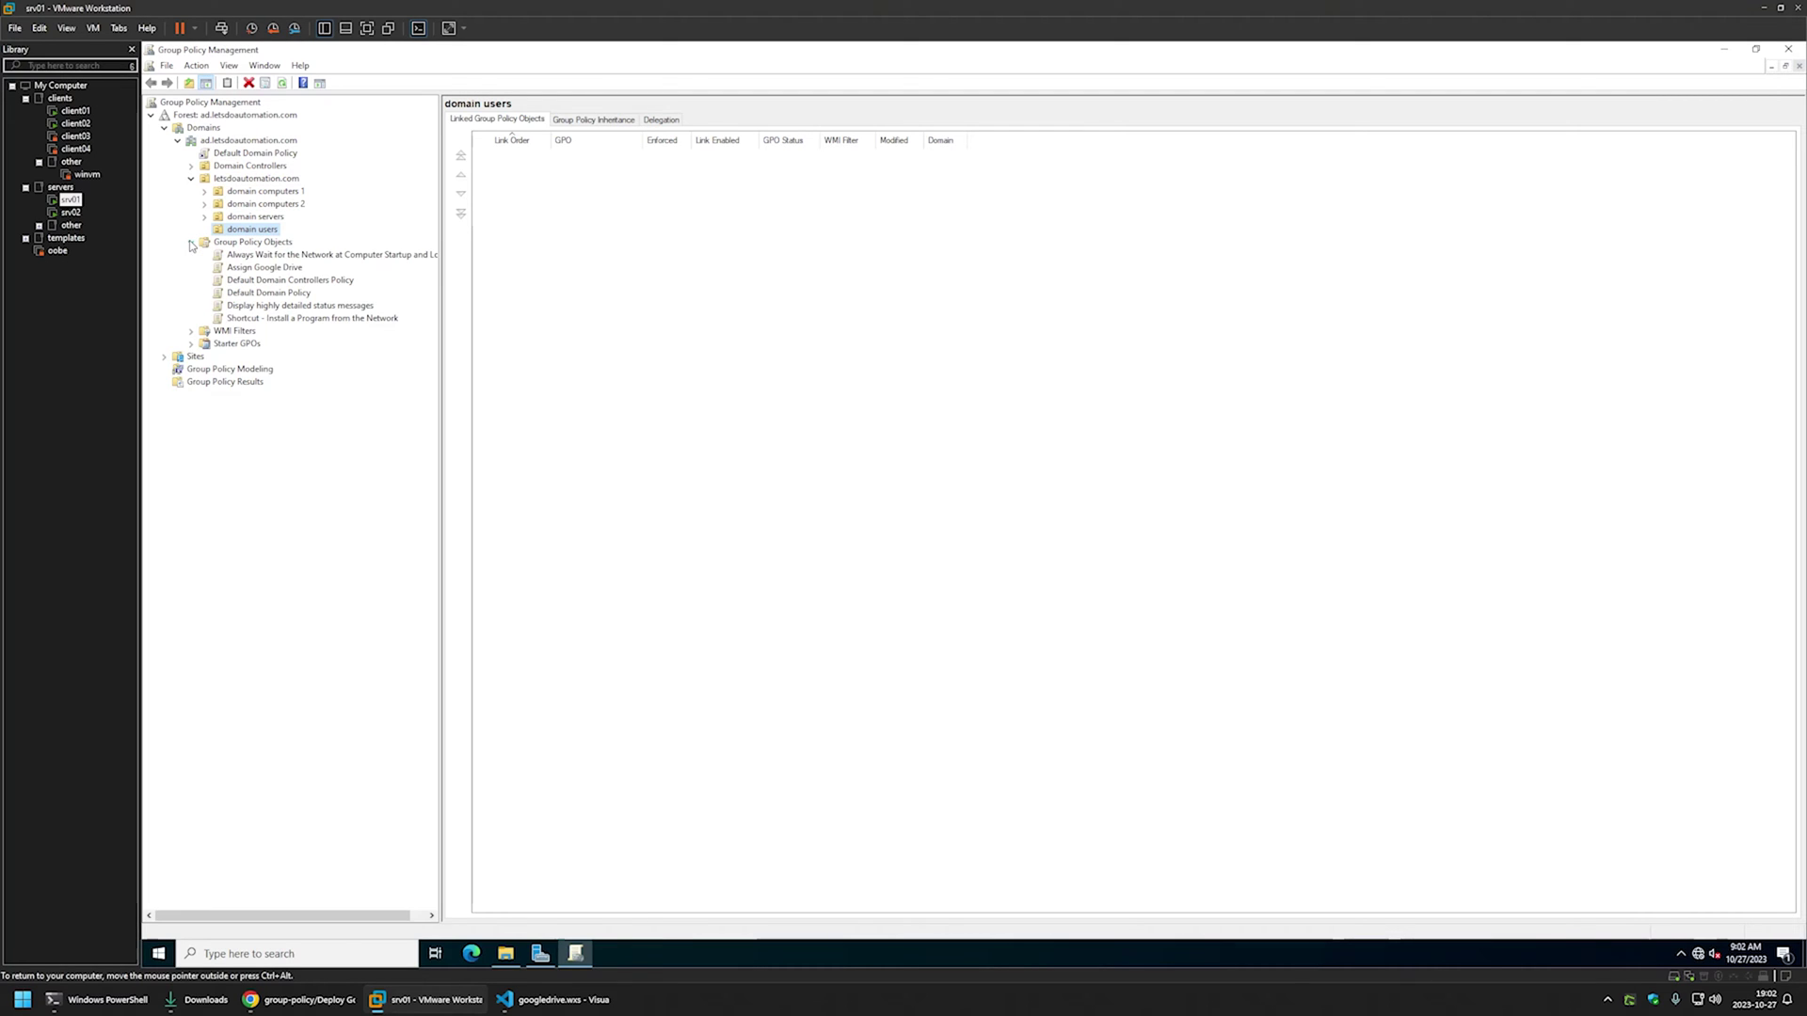
{"action": "right_click", "coordinate": [242, 269]}
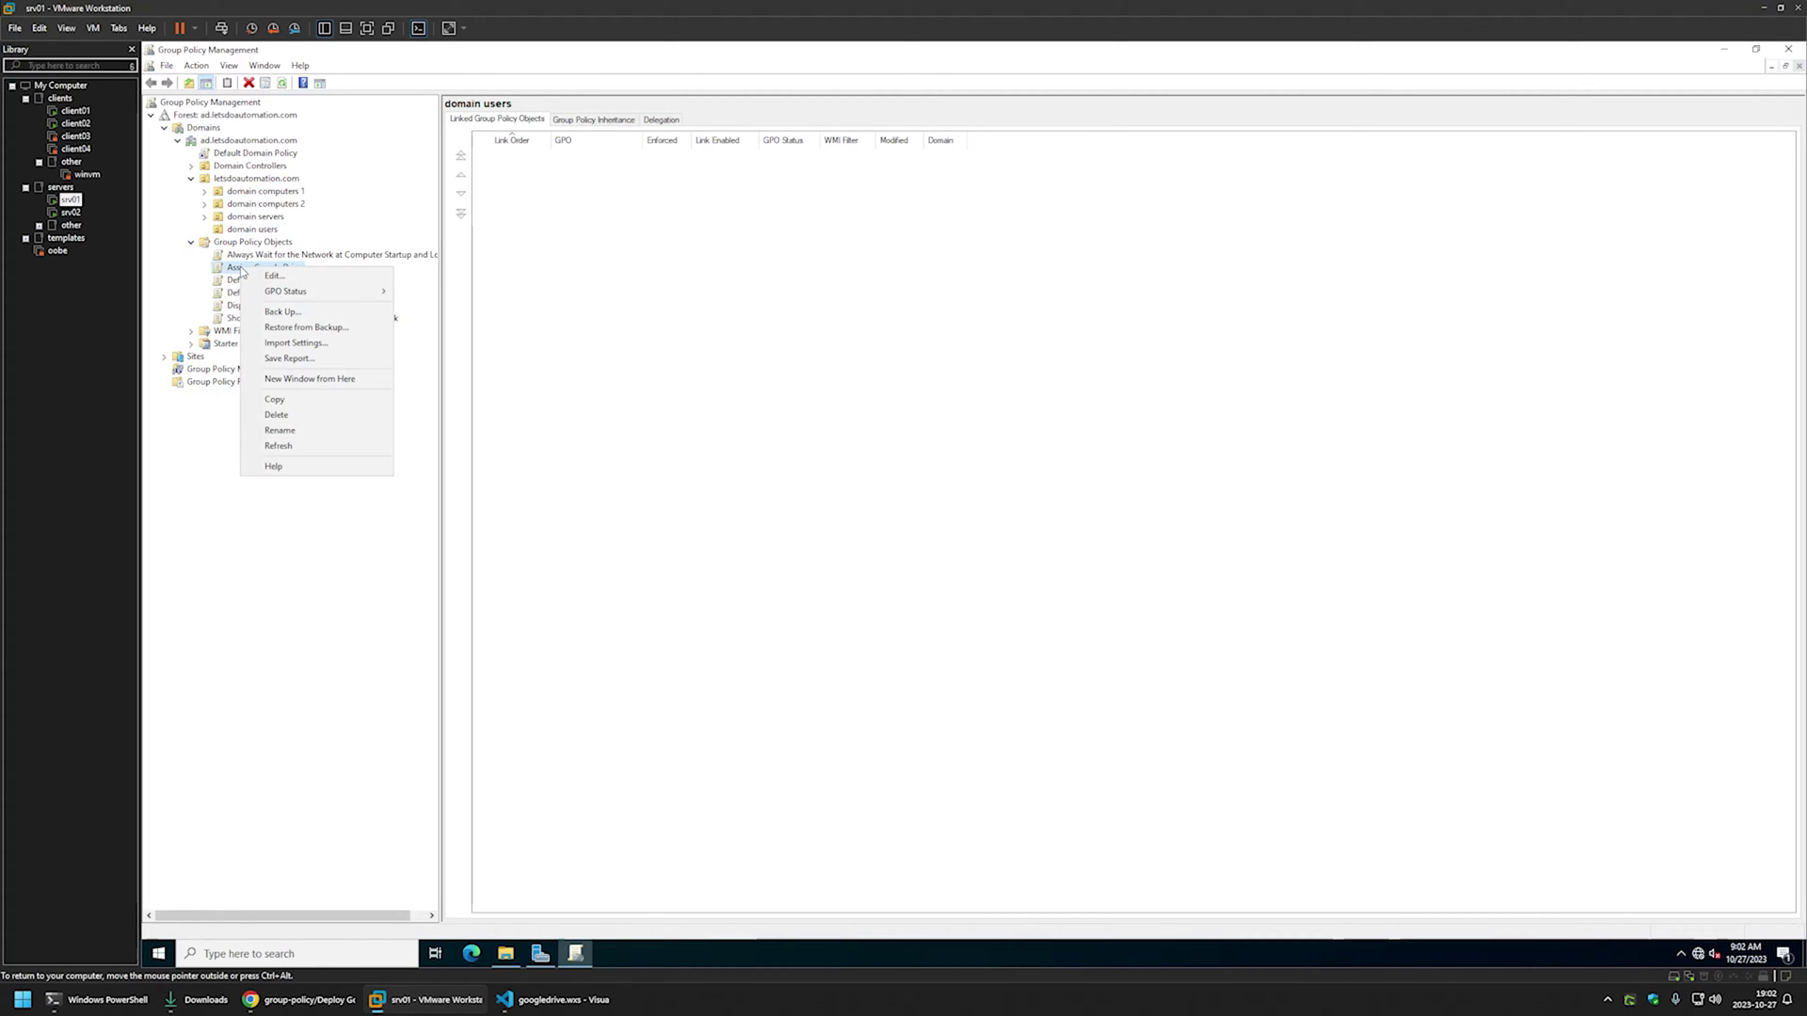
{"action": "left_click", "coordinate": [279, 275]}
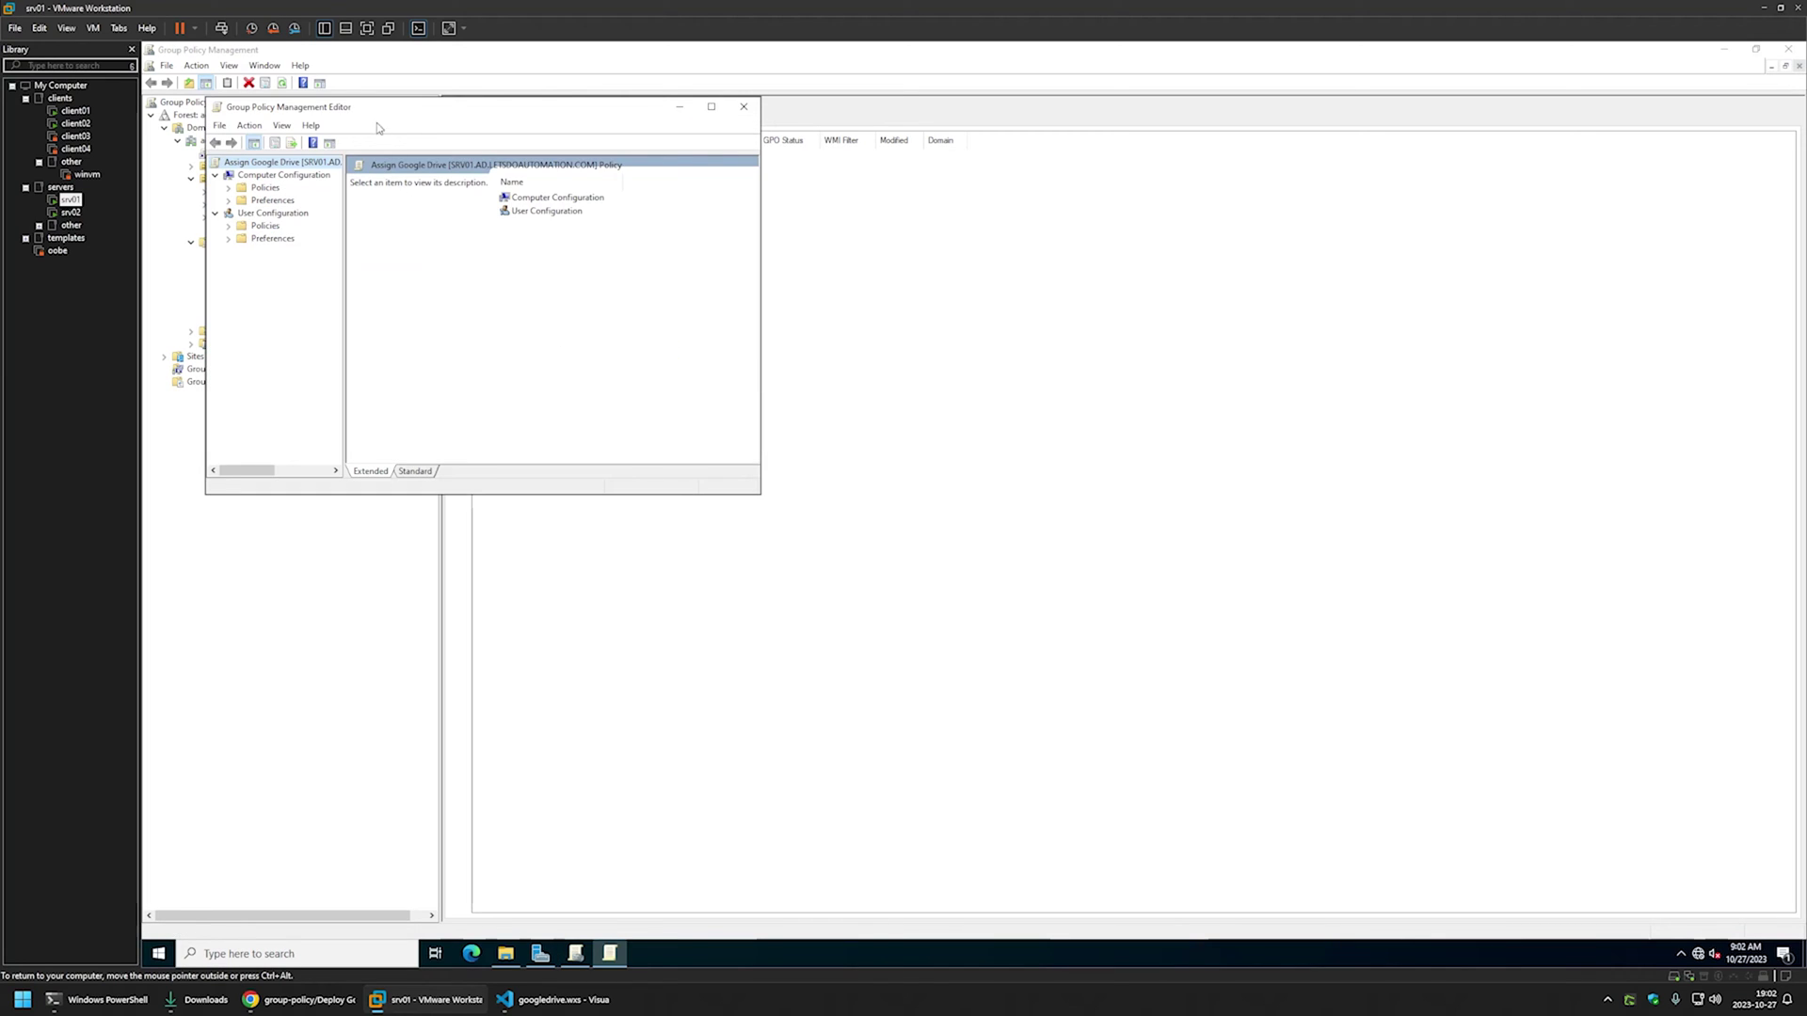
{"action": "left_click_drag", "start_coordinate": [379, 110], "coordinate": [955, 330]}
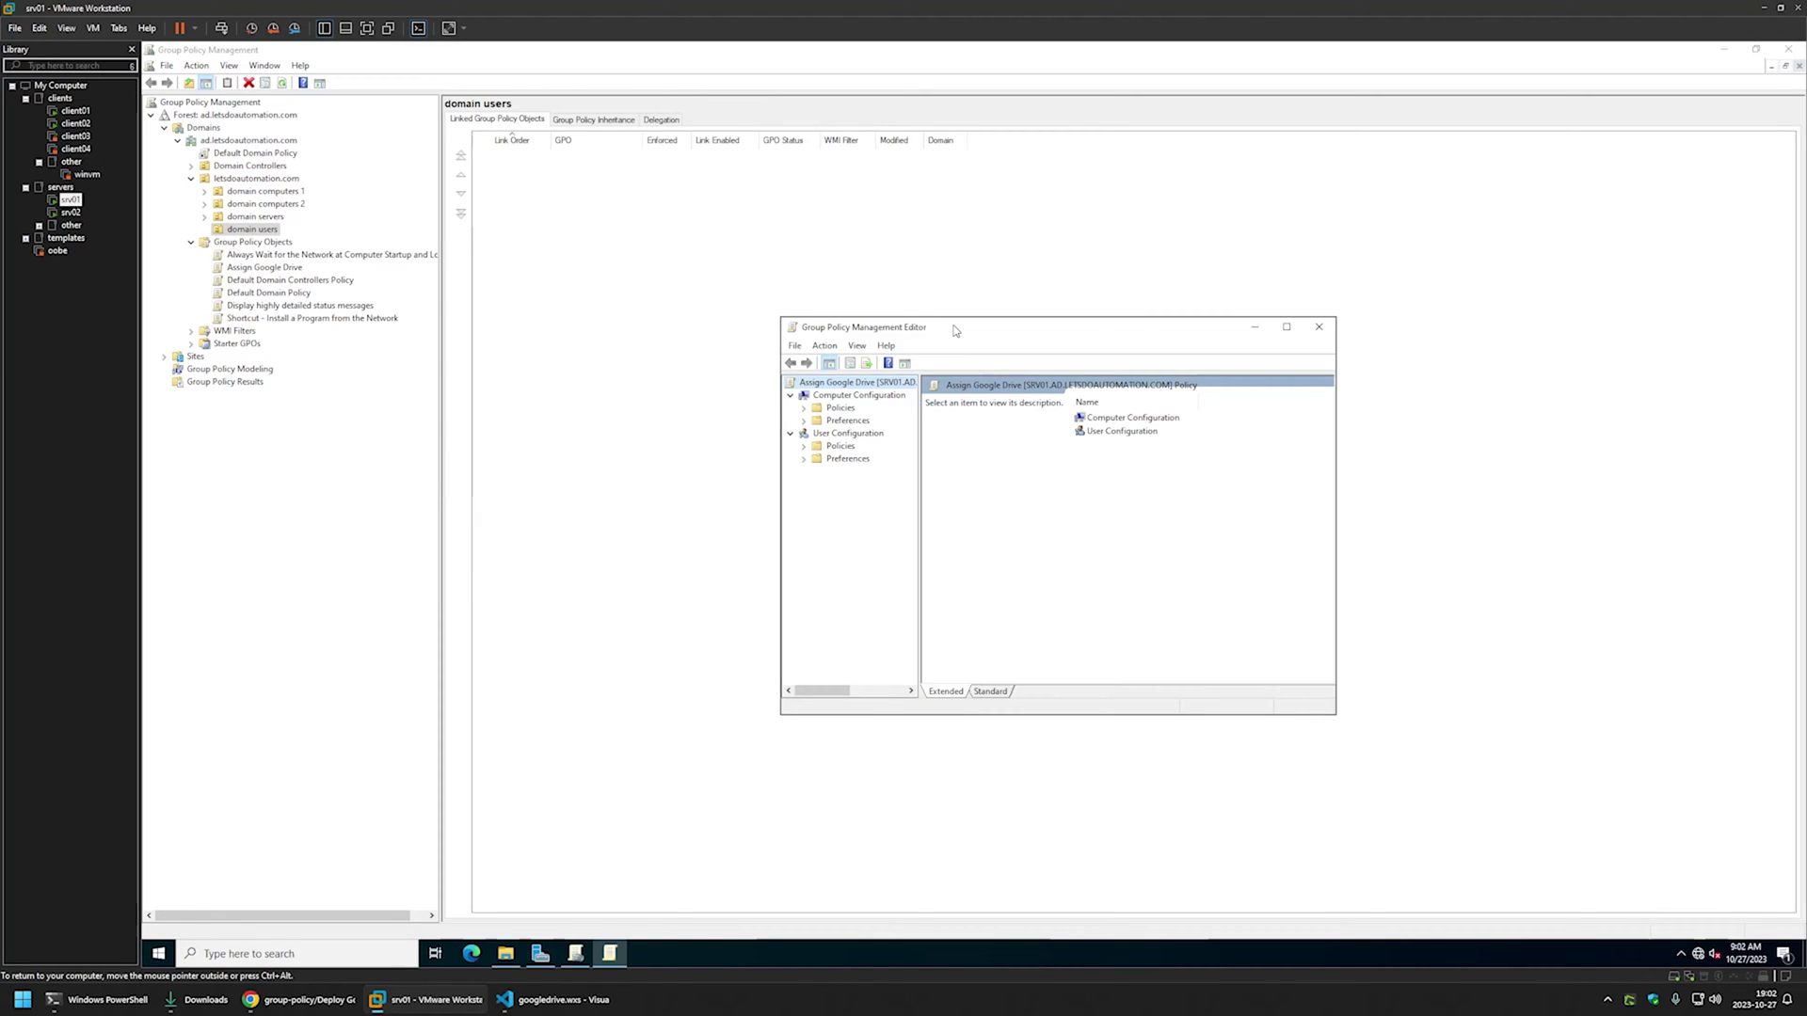
{"action": "left_click", "coordinate": [820, 397]}
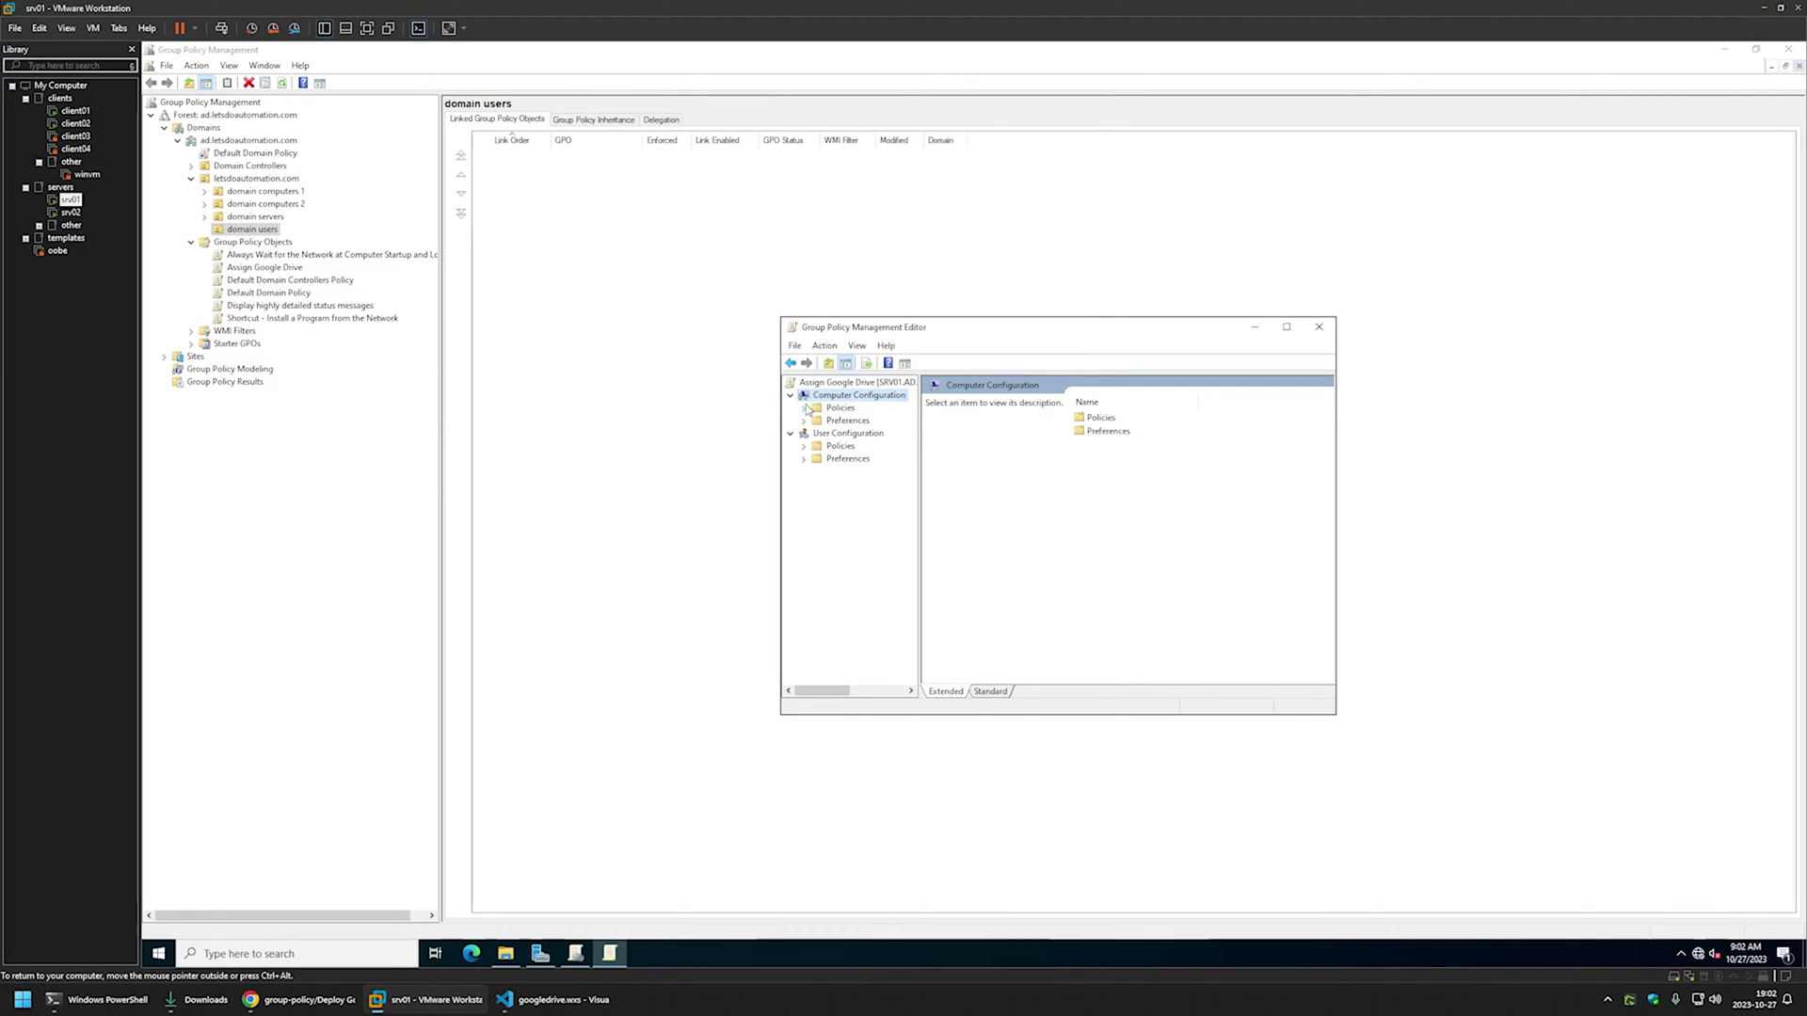
{"action": "left_click", "coordinate": [805, 407]}
{"action": "left_click", "coordinate": [817, 420]}
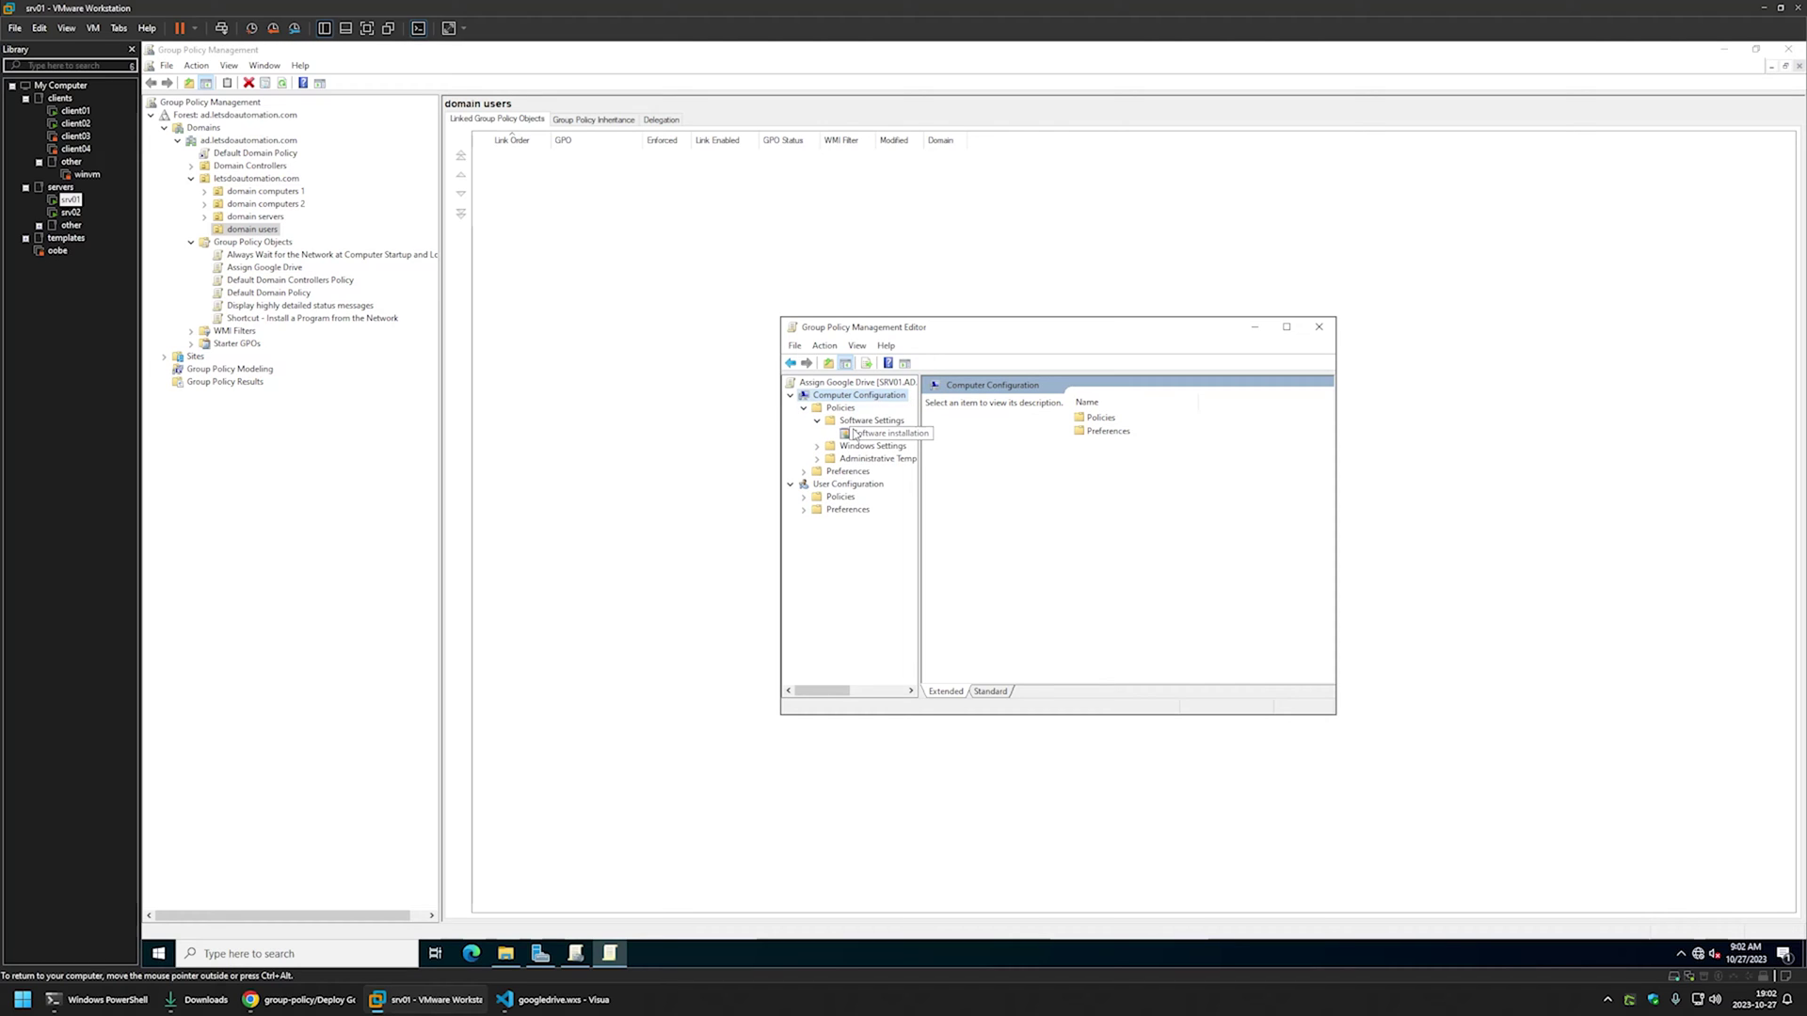
{"action": "left_click", "coordinate": [854, 433]}
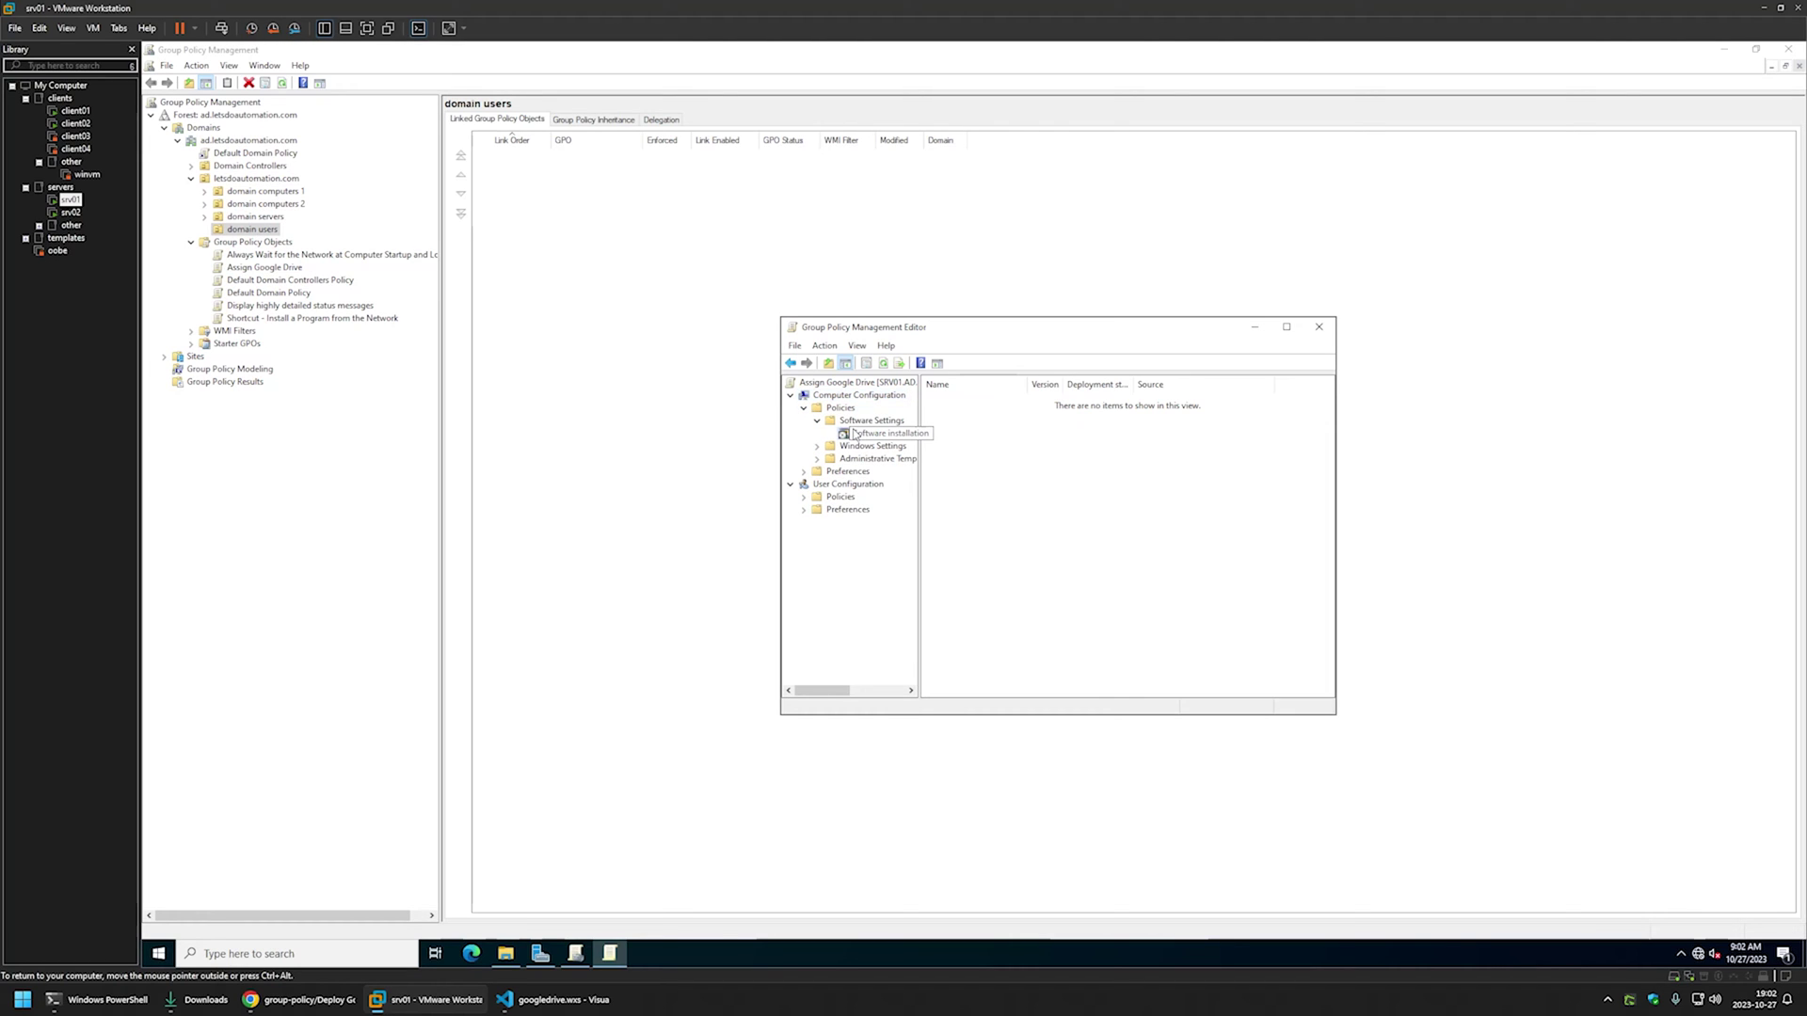
Add a new software package using the googledrive installer from the Google Drive folder in the \\srv02 software share.
{"action": "right_click", "coordinate": [1018, 436]}
{"action": "mouse_move", "coordinate": [1073, 433]}
{"action": "left_click", "coordinate": [1165, 441]}
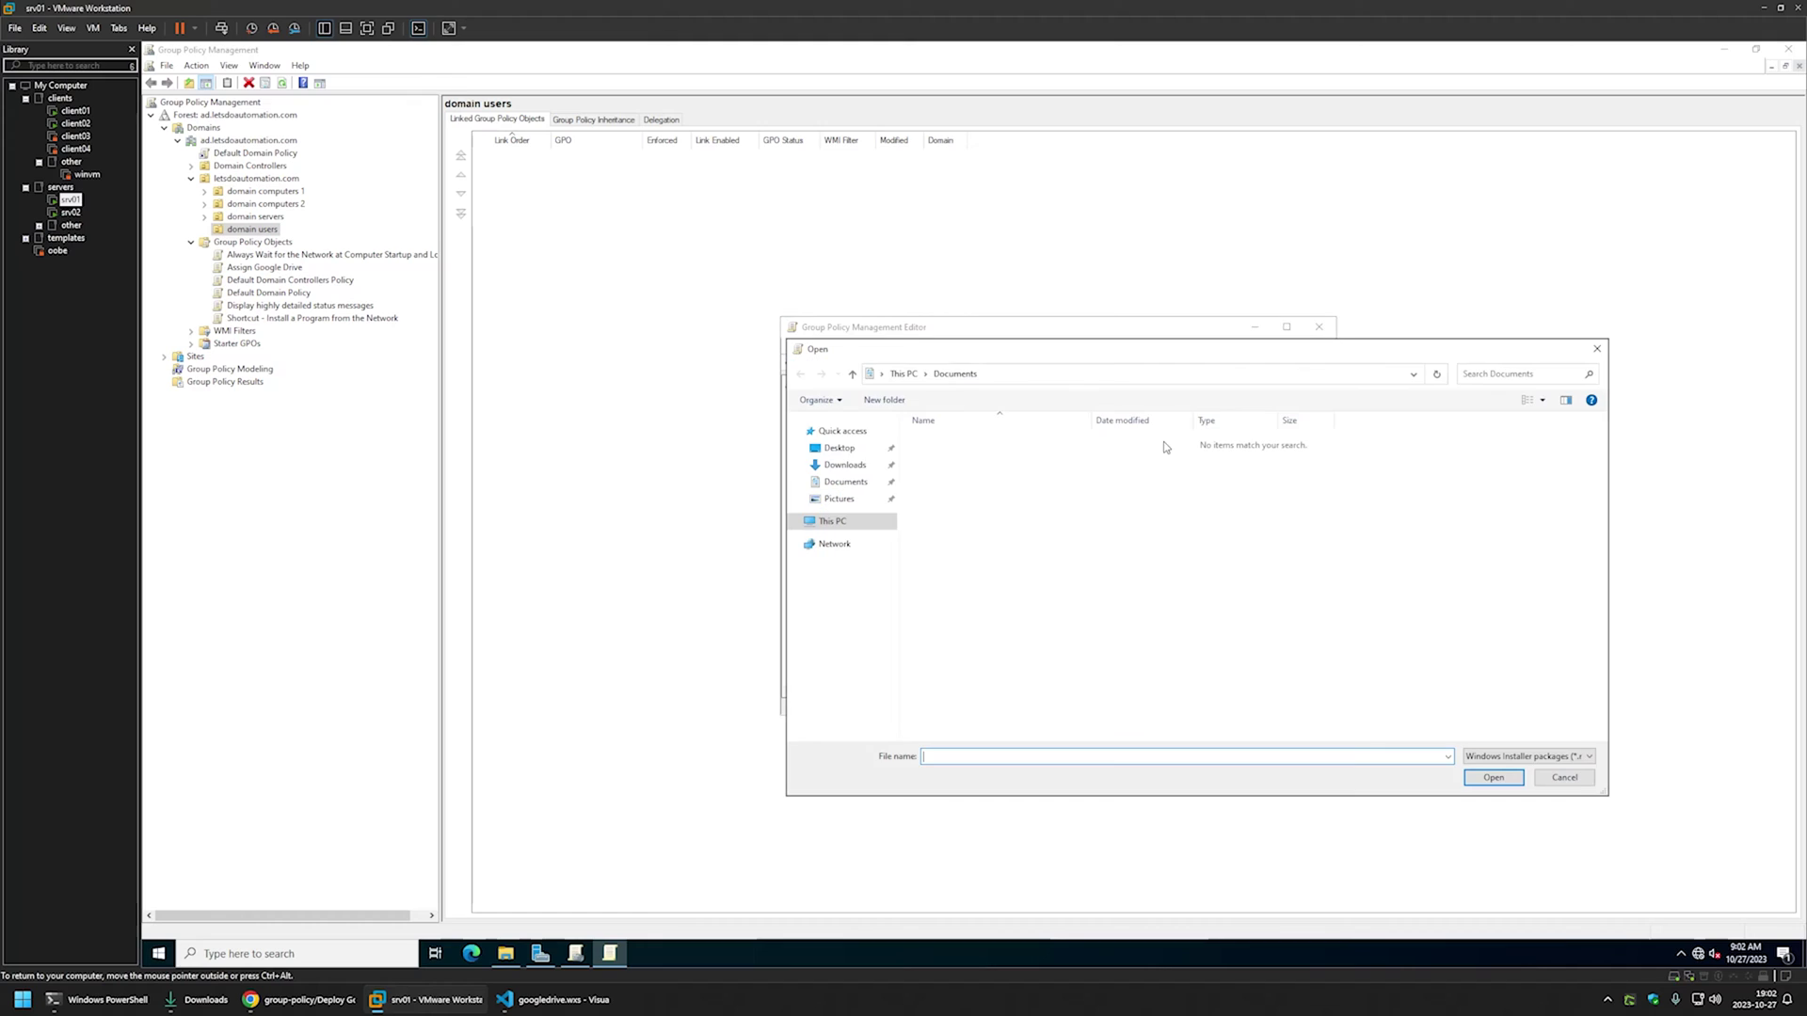
{"action": "left_click", "coordinate": [837, 448]}
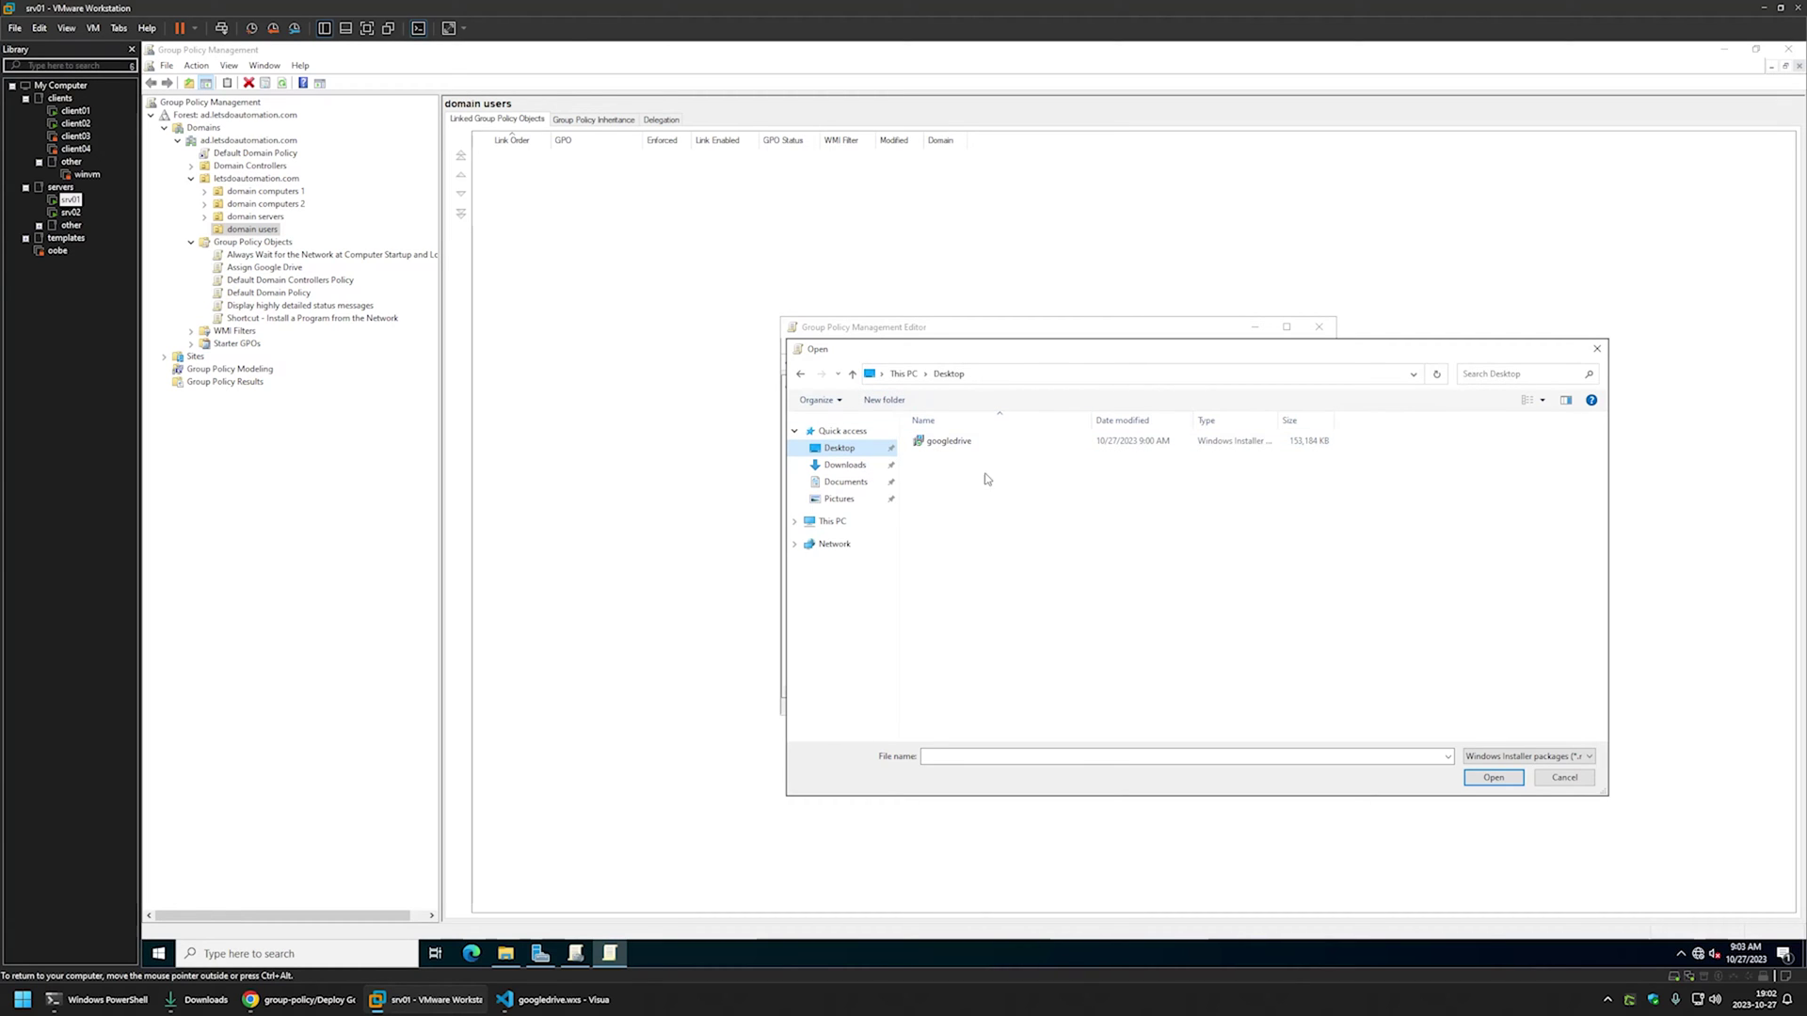
{"action": "left_click", "coordinate": [992, 374]}
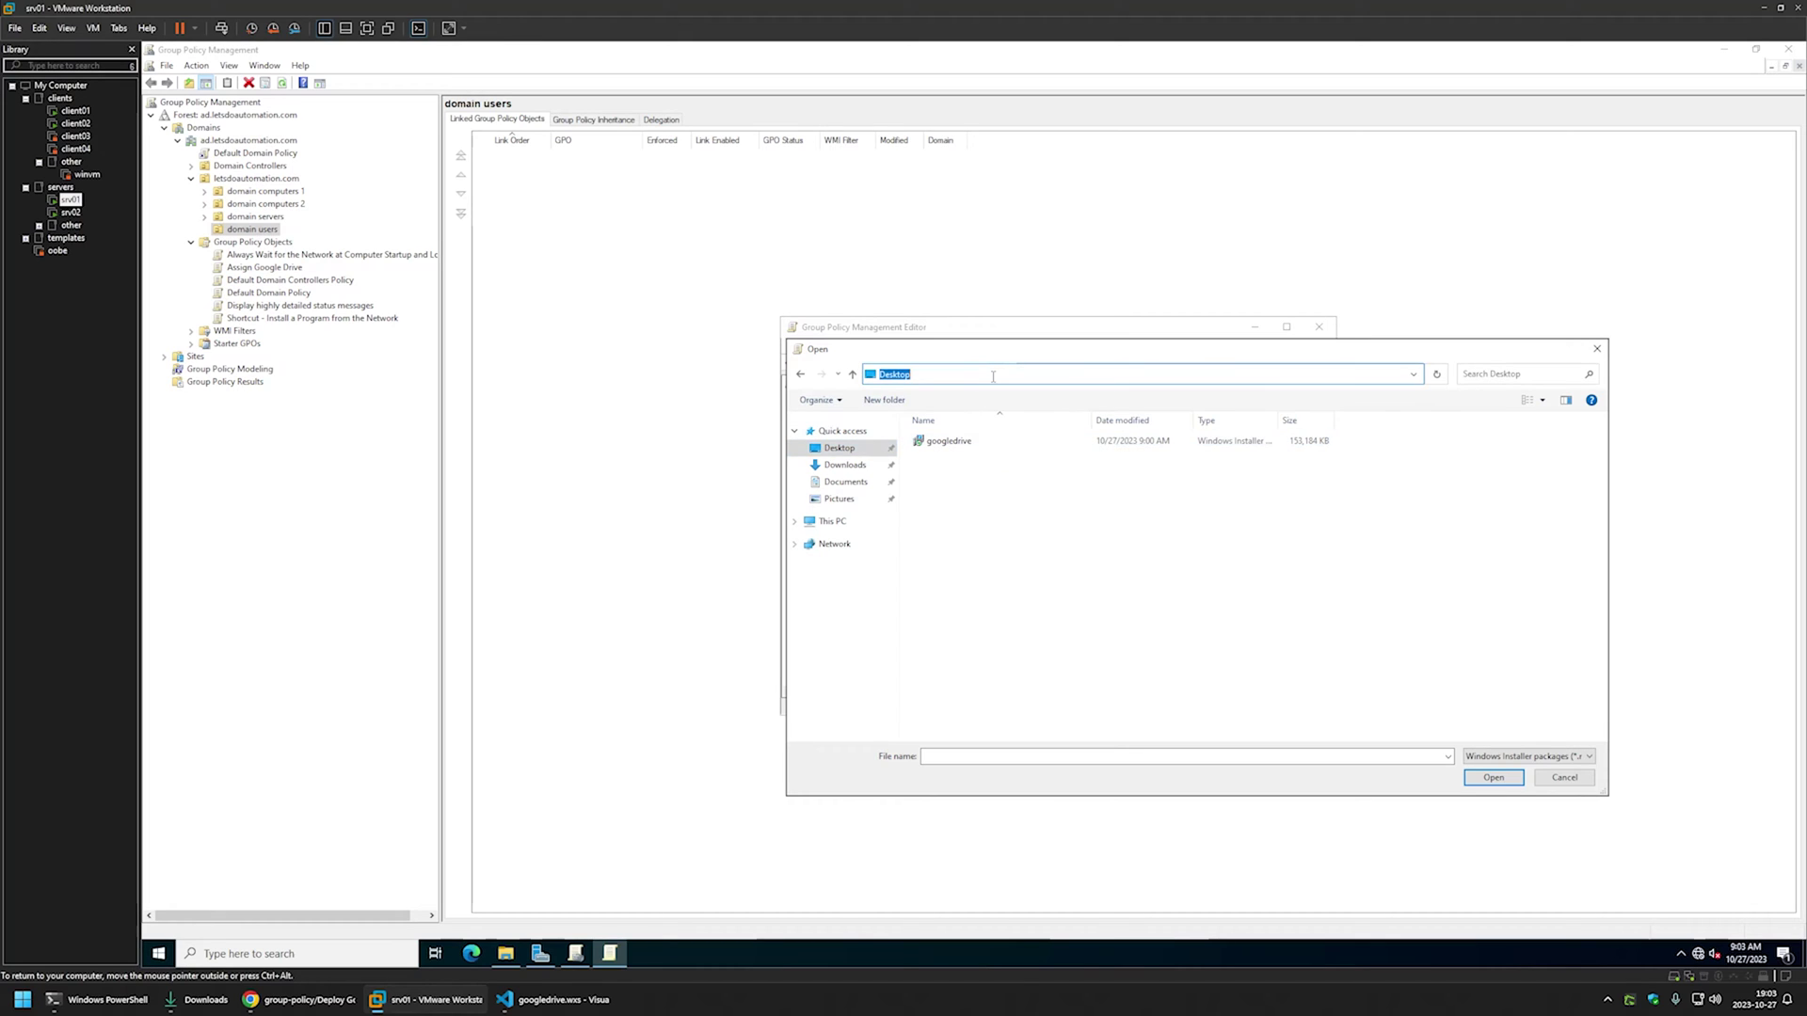
{"action": "type", "text": "\\srv02"}
{"action": "key", "text": "Return"}
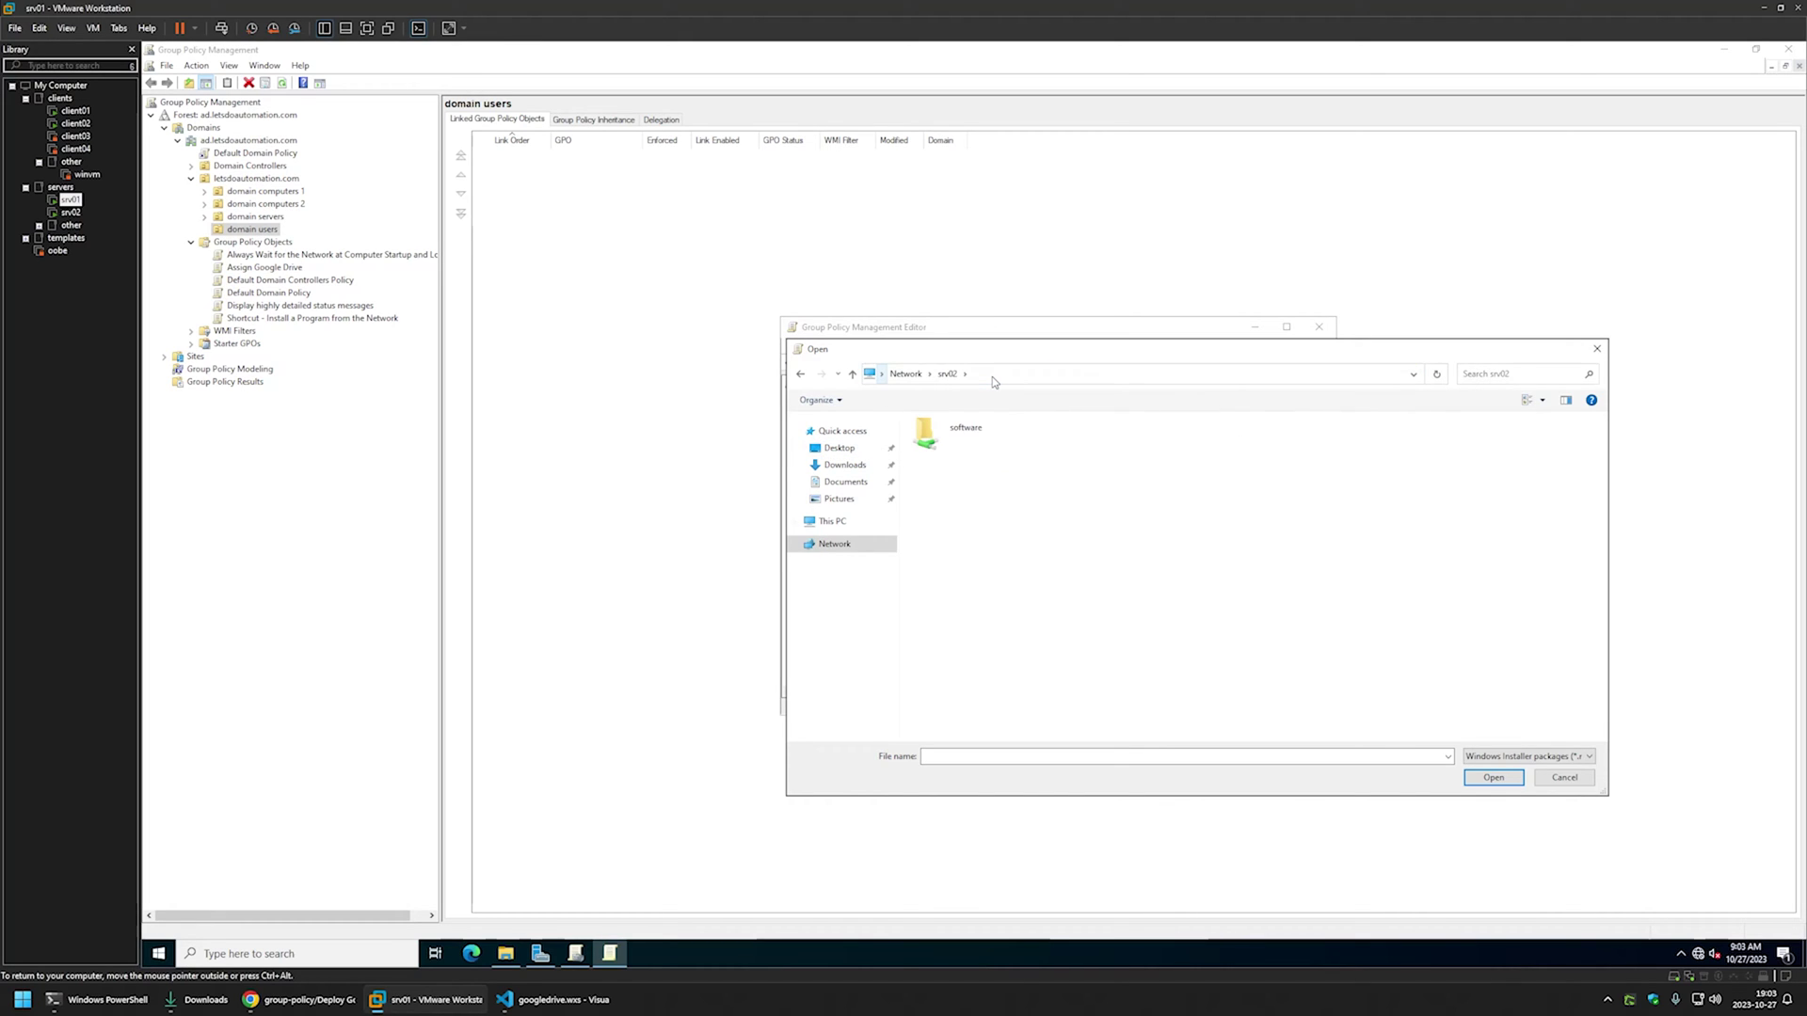
{"action": "double_click", "coordinate": [985, 445]}
{"action": "double_click", "coordinate": [986, 445]}
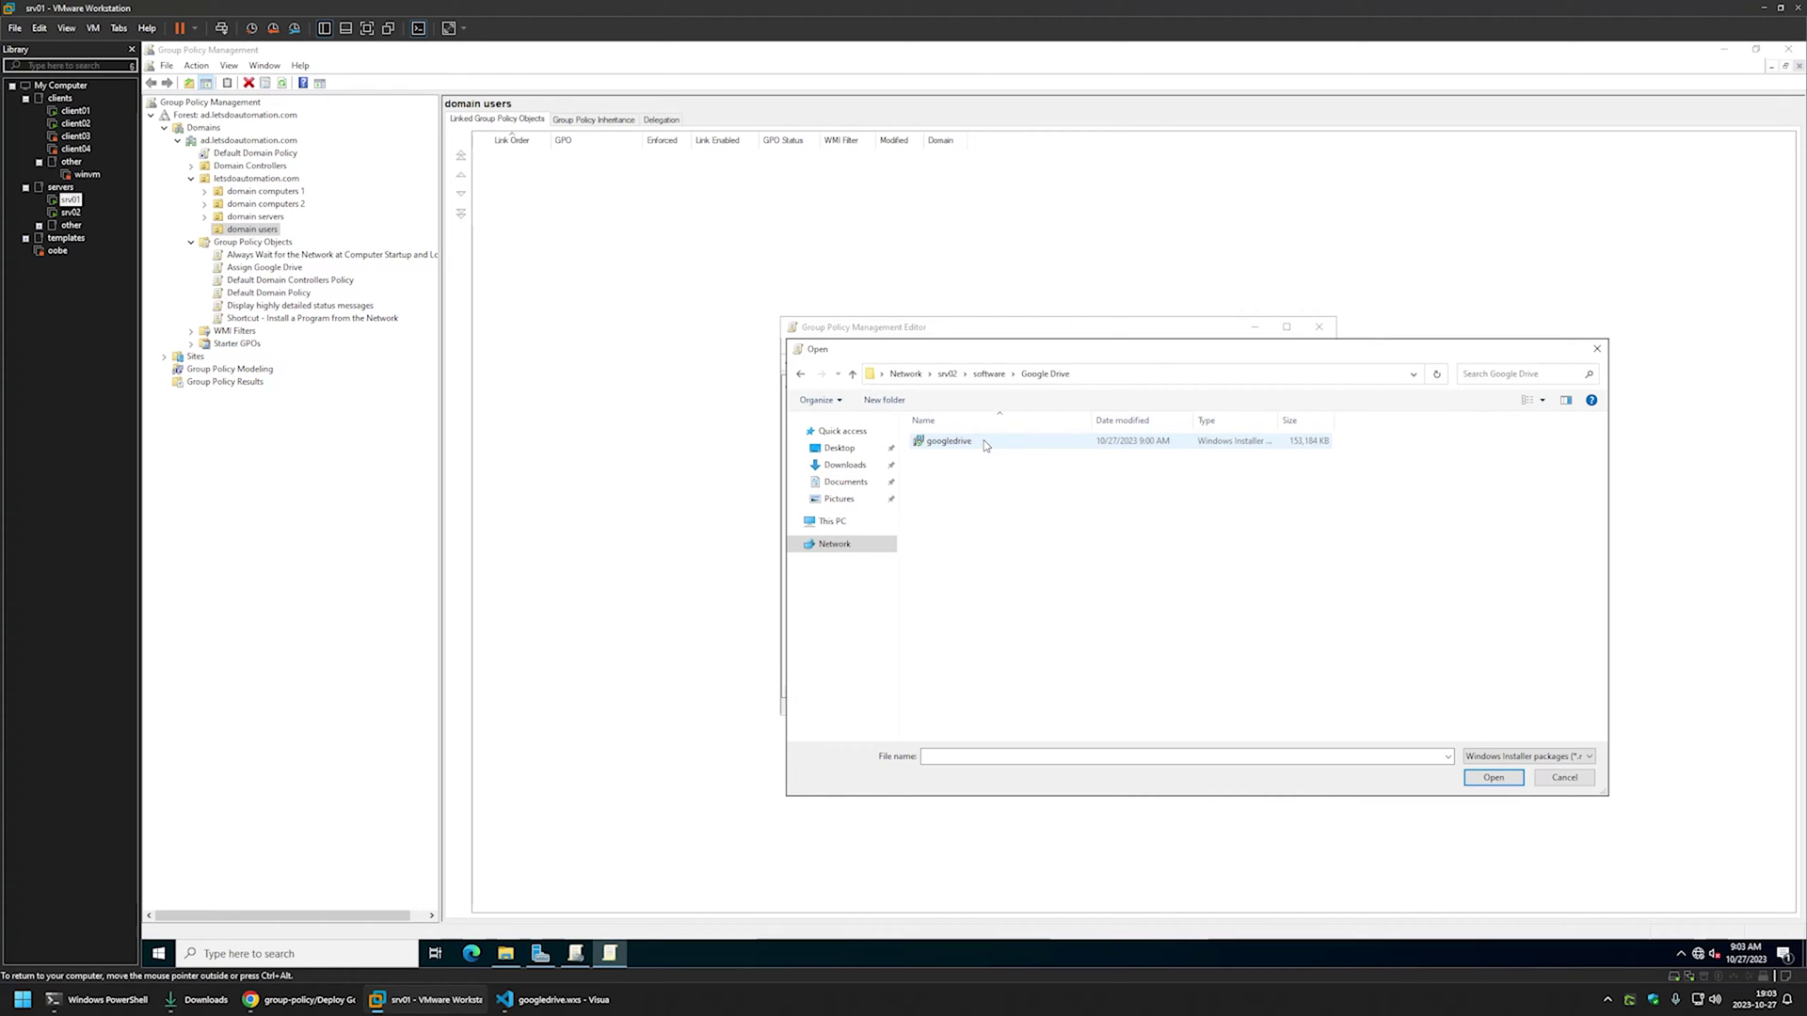
{"action": "double_click", "coordinate": [985, 445]}
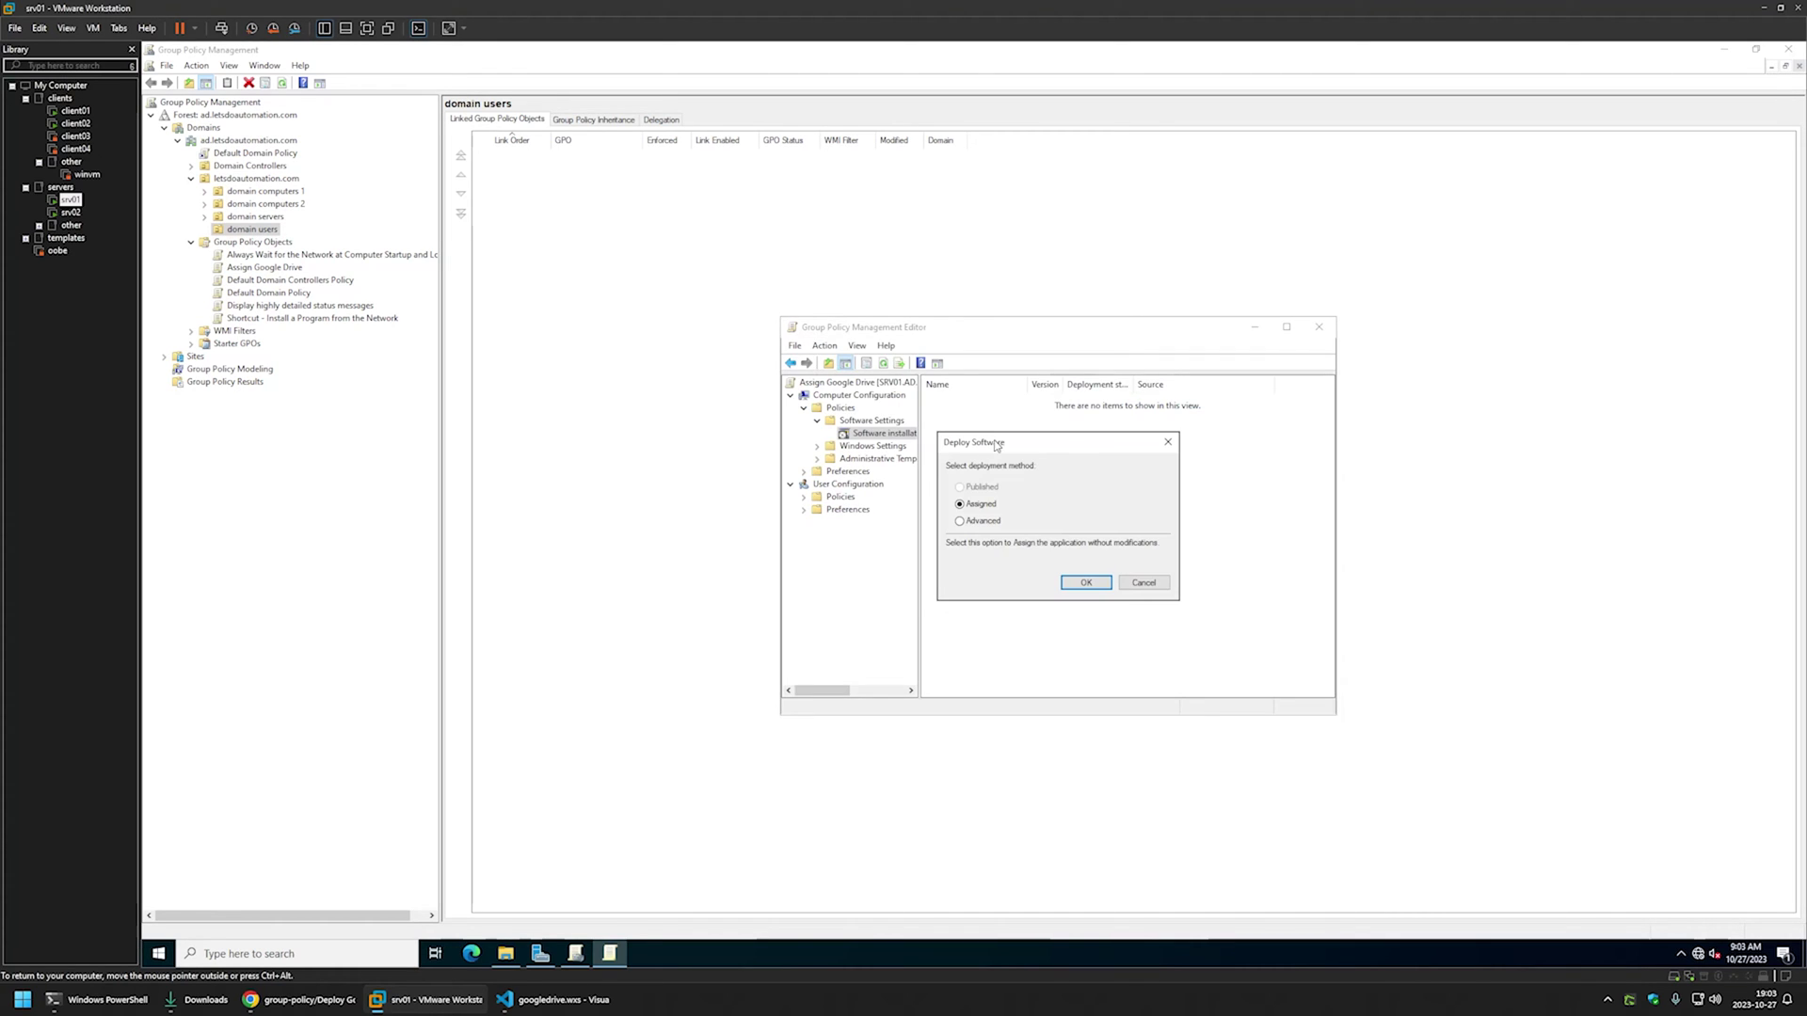
Deploy the package with the Advanced method, ignoring language when deploying, and close the policy editor.
{"action": "left_click", "coordinate": [961, 522]}
{"action": "left_click", "coordinate": [1082, 583]}
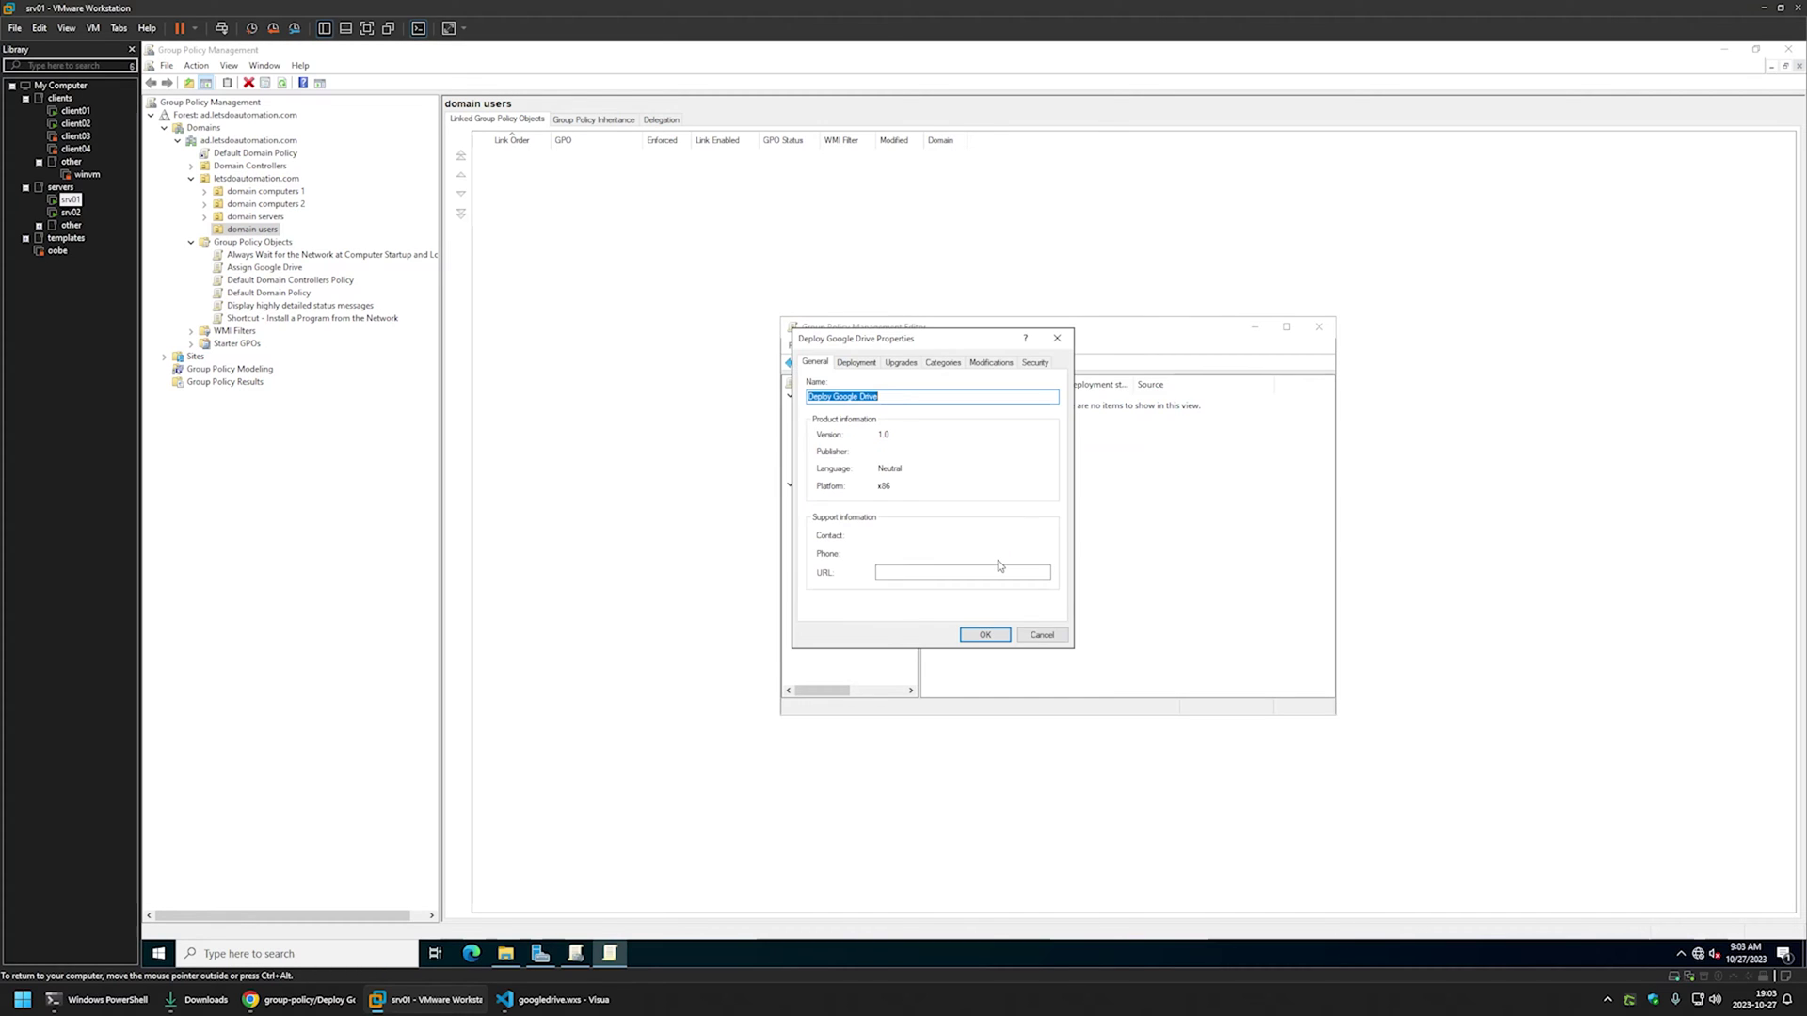
{"action": "left_click", "coordinate": [859, 363]}
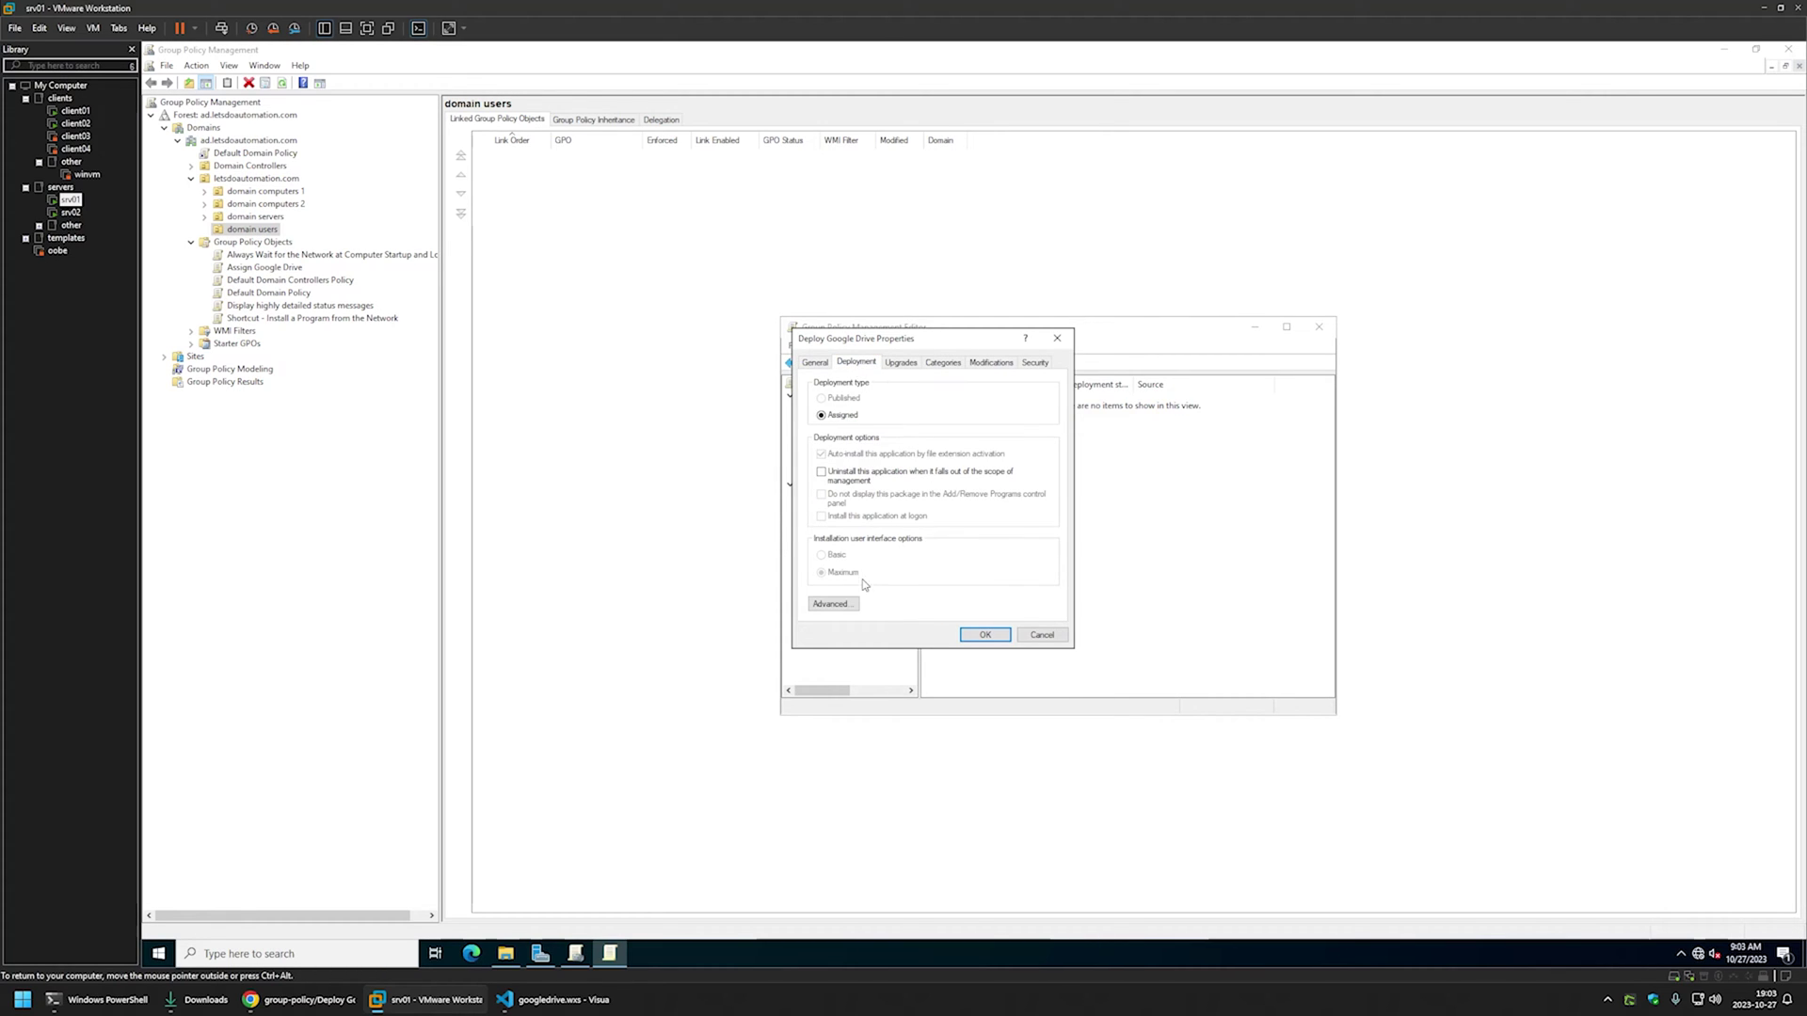
{"action": "left_click", "coordinate": [837, 604]}
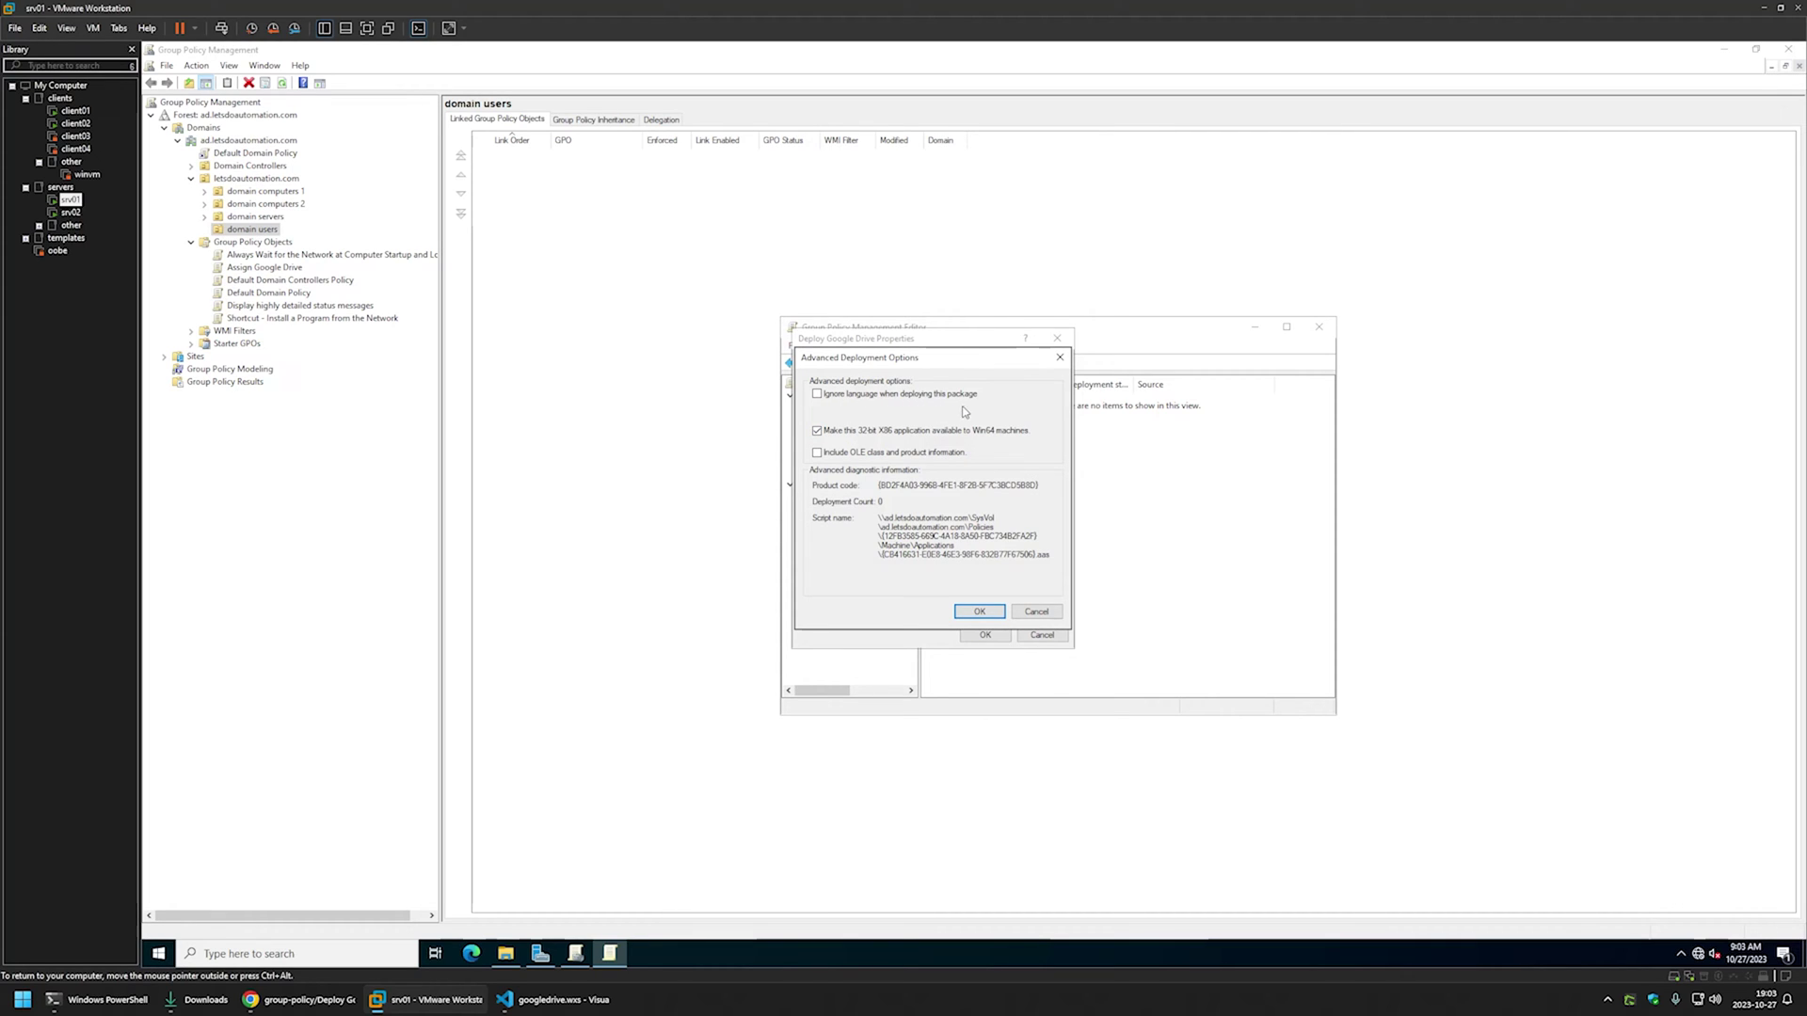
{"action": "left_click", "coordinate": [827, 396]}
{"action": "left_click", "coordinate": [979, 611]}
{"action": "left_click", "coordinate": [975, 634]}
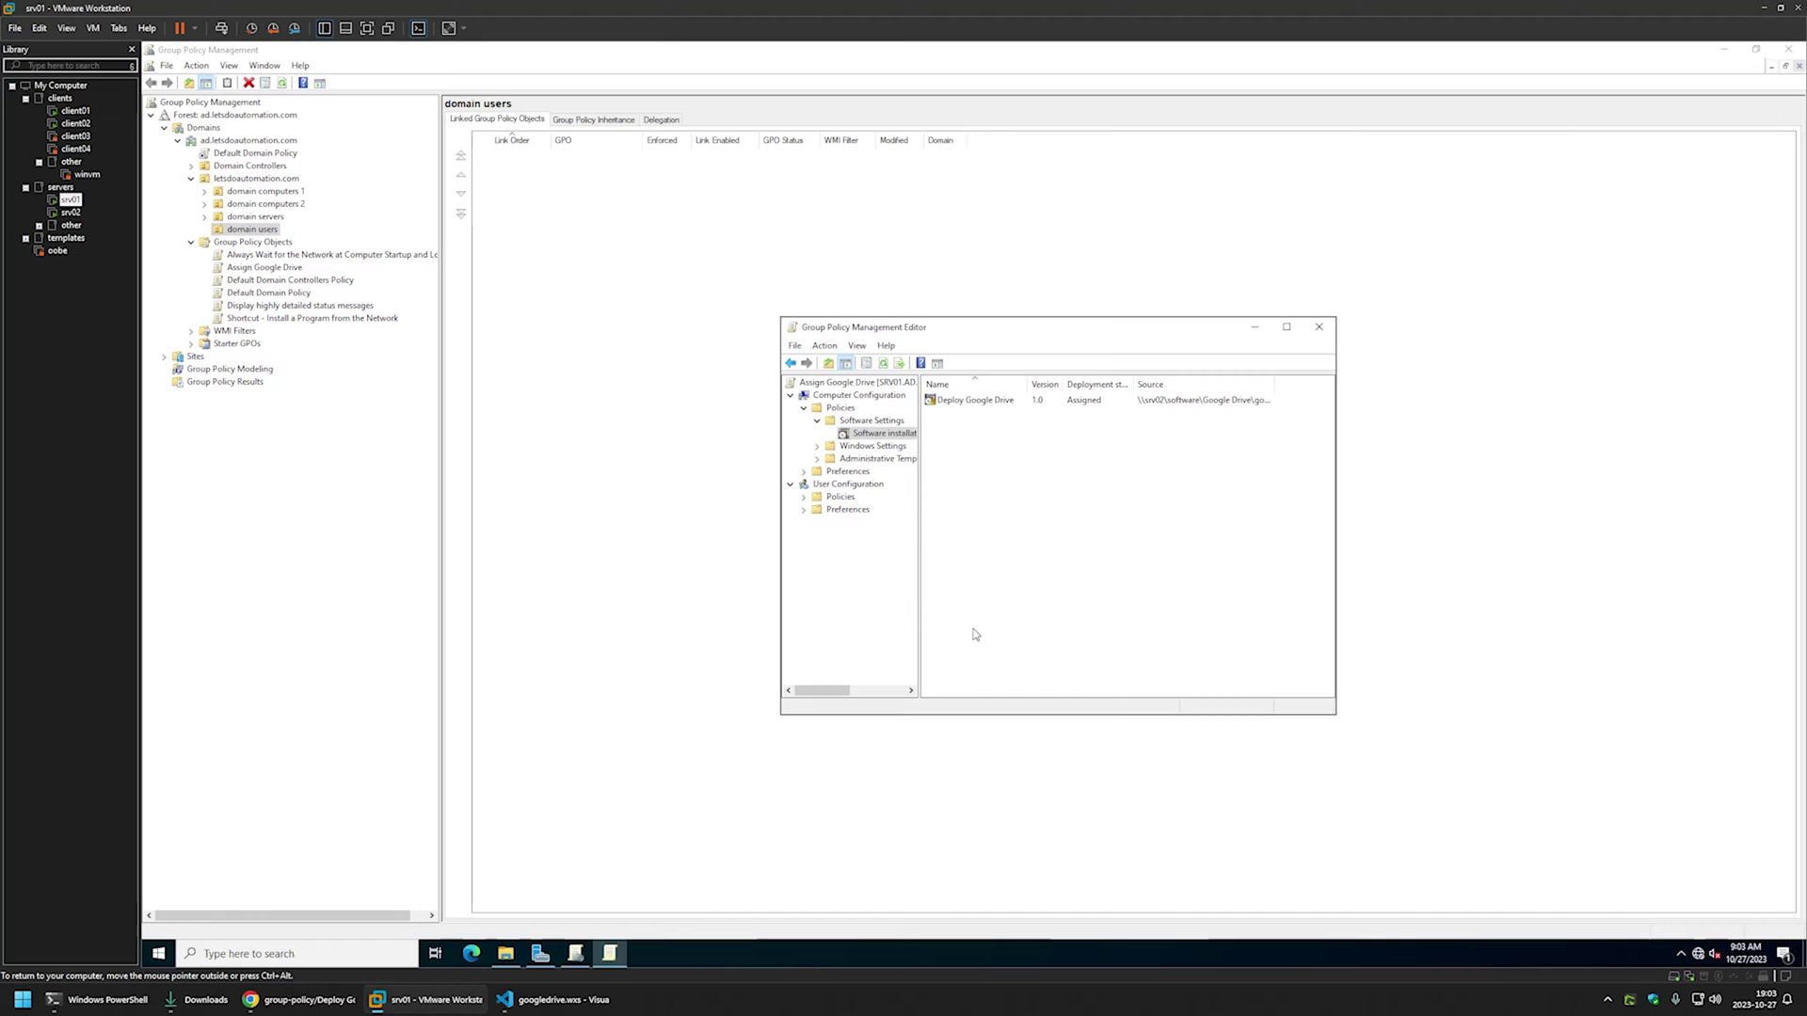
{"action": "left_click", "coordinate": [1311, 332]}
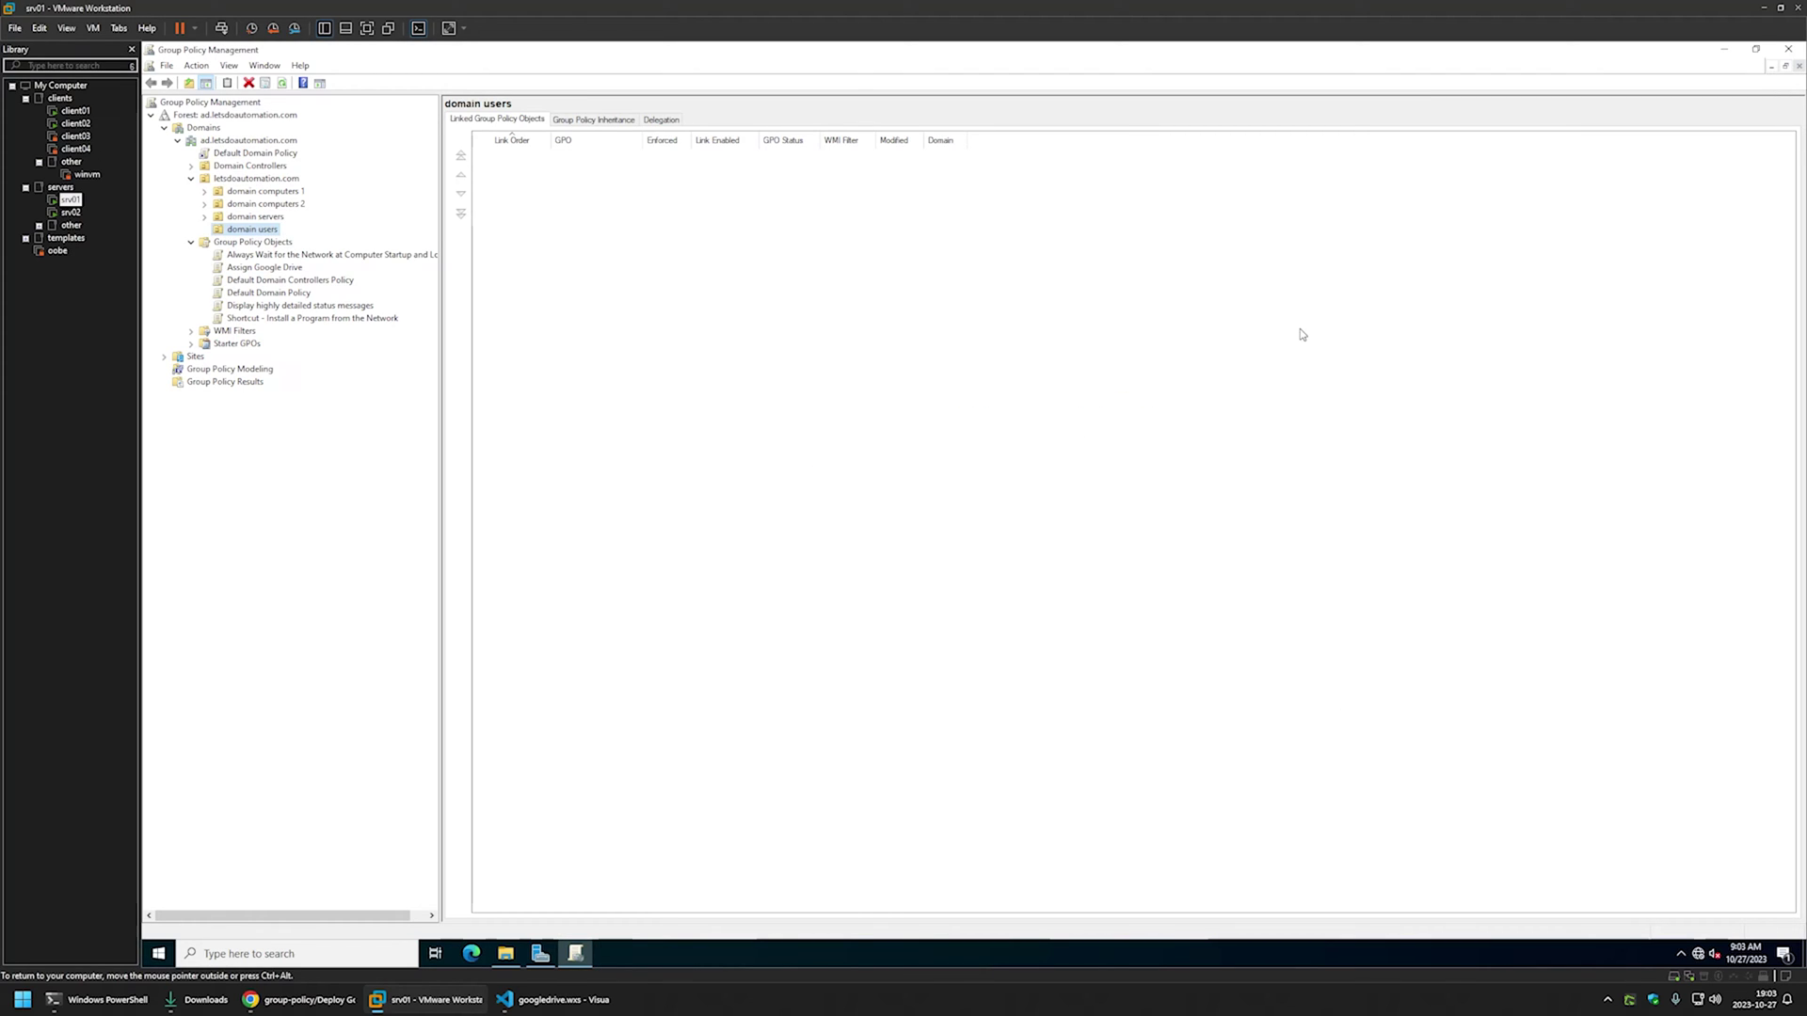
Set the GPO status of Assign Google Drive to User configuration settings disabled.
{"action": "left_click", "coordinate": [276, 268]}
{"action": "left_click", "coordinate": [492, 121]}
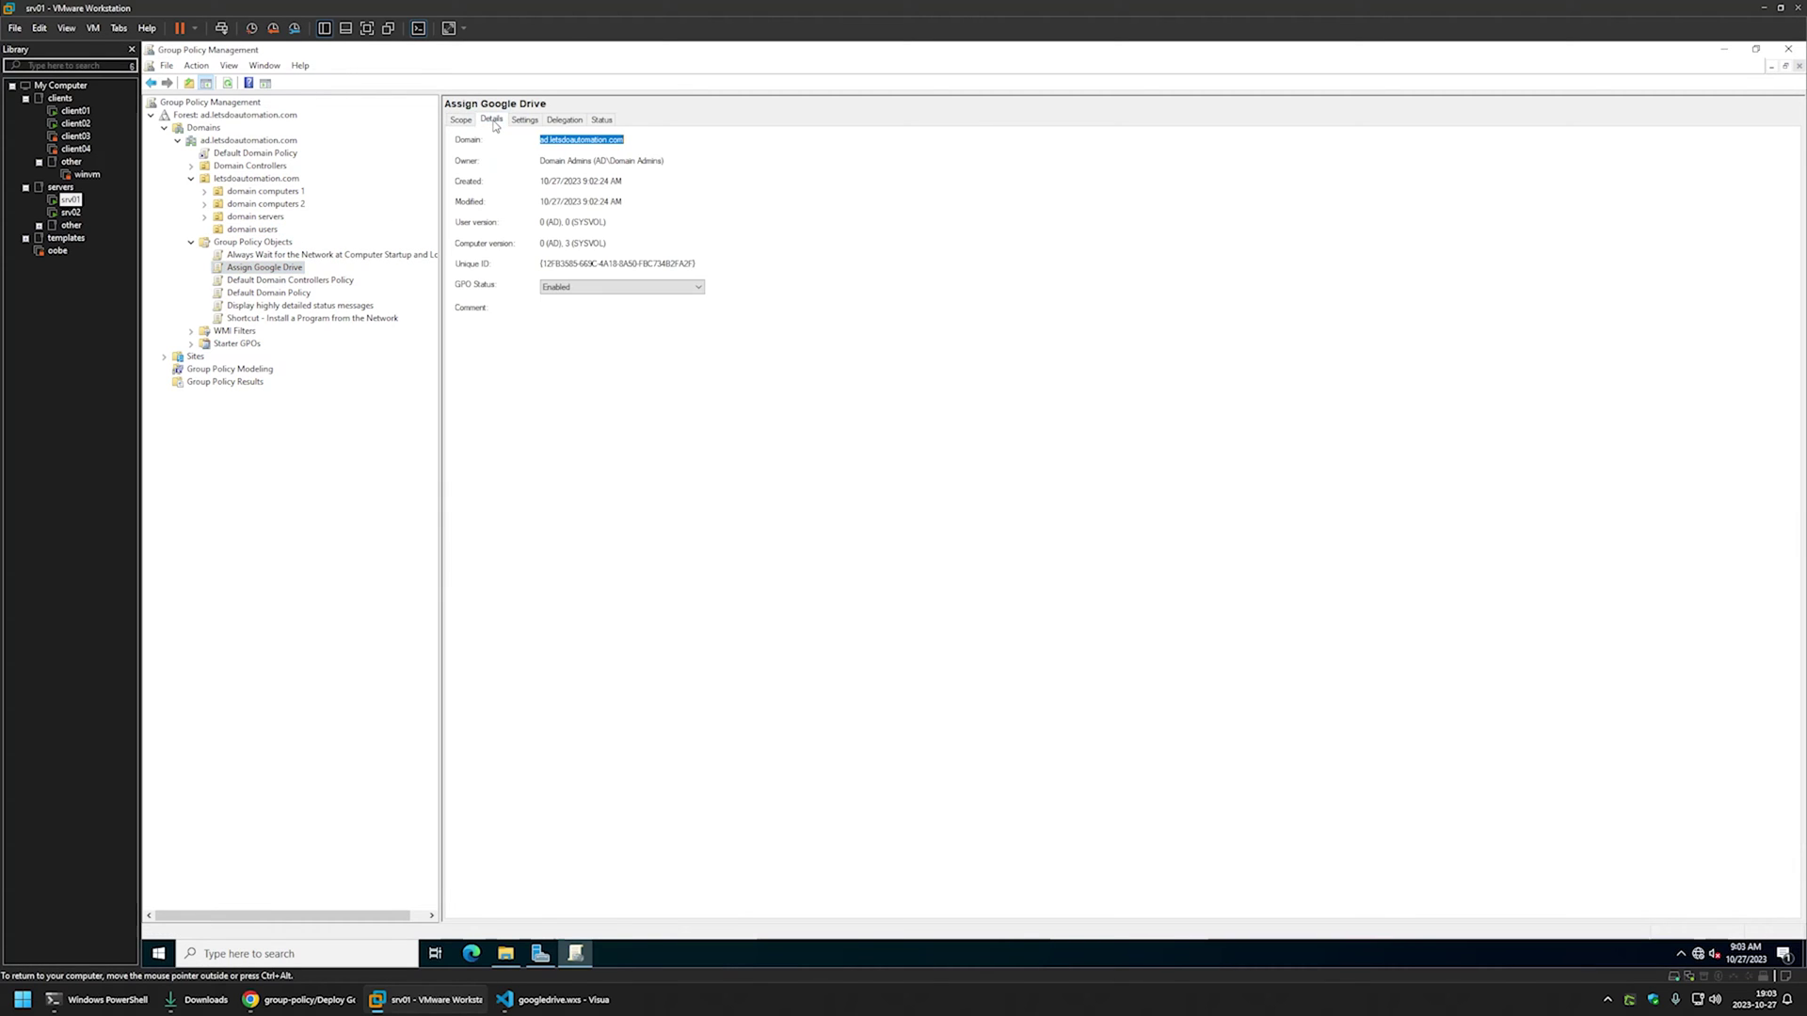
{"action": "left_click", "coordinate": [569, 288]}
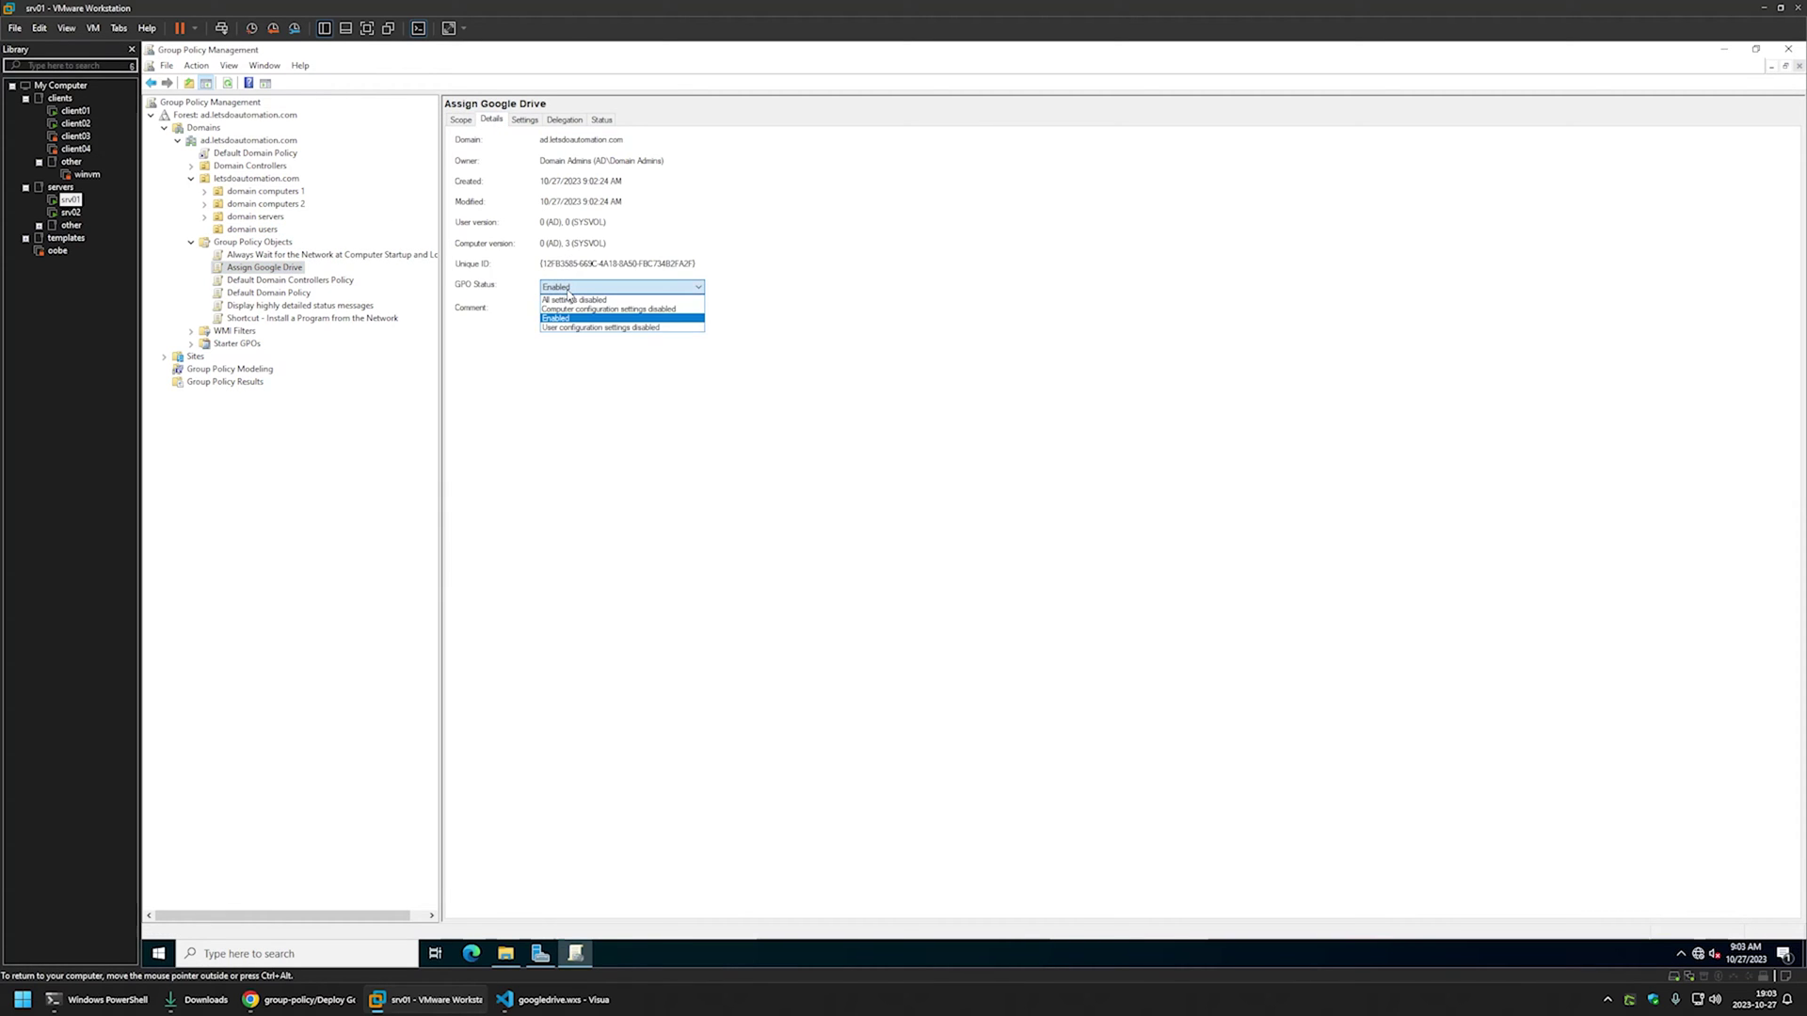
{"action": "left_click", "coordinate": [588, 327]}
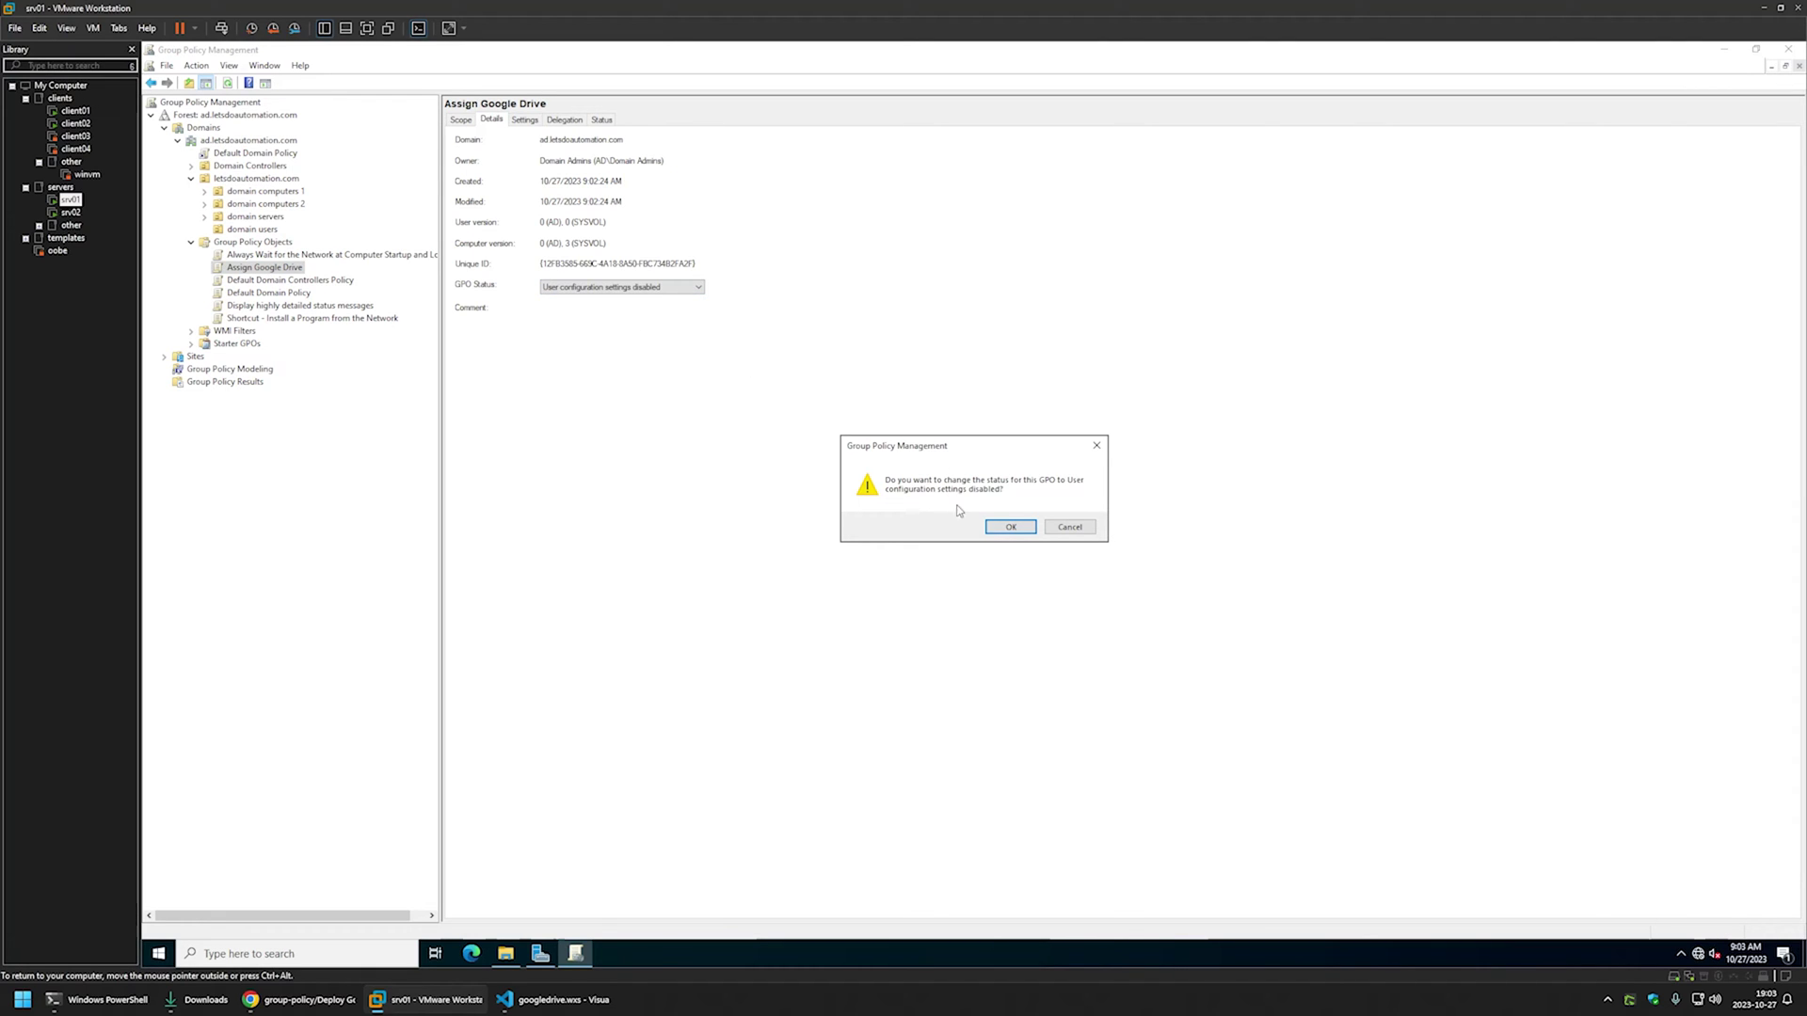
{"action": "left_click", "coordinate": [1007, 528]}
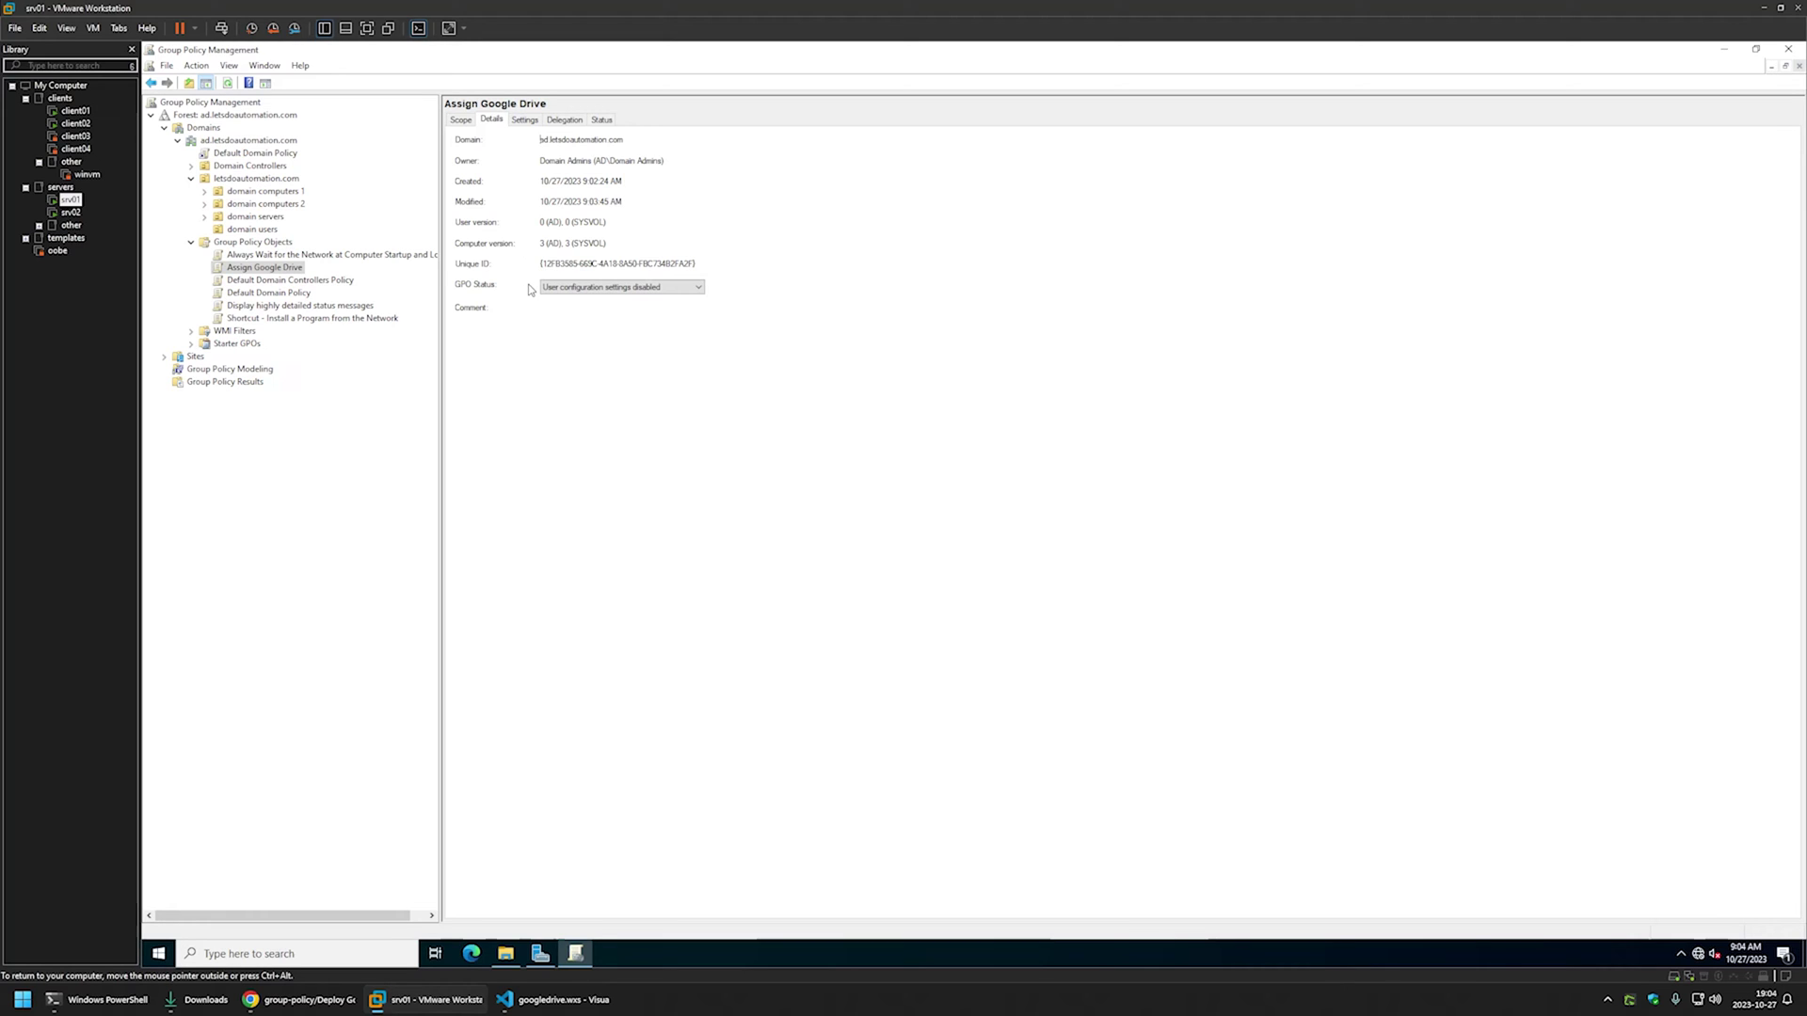
Link the Assign Google Drive GPO to the domain computers 1 organizational unit.
{"action": "left_click", "coordinate": [204, 192]}
{"action": "left_click", "coordinate": [242, 192]}
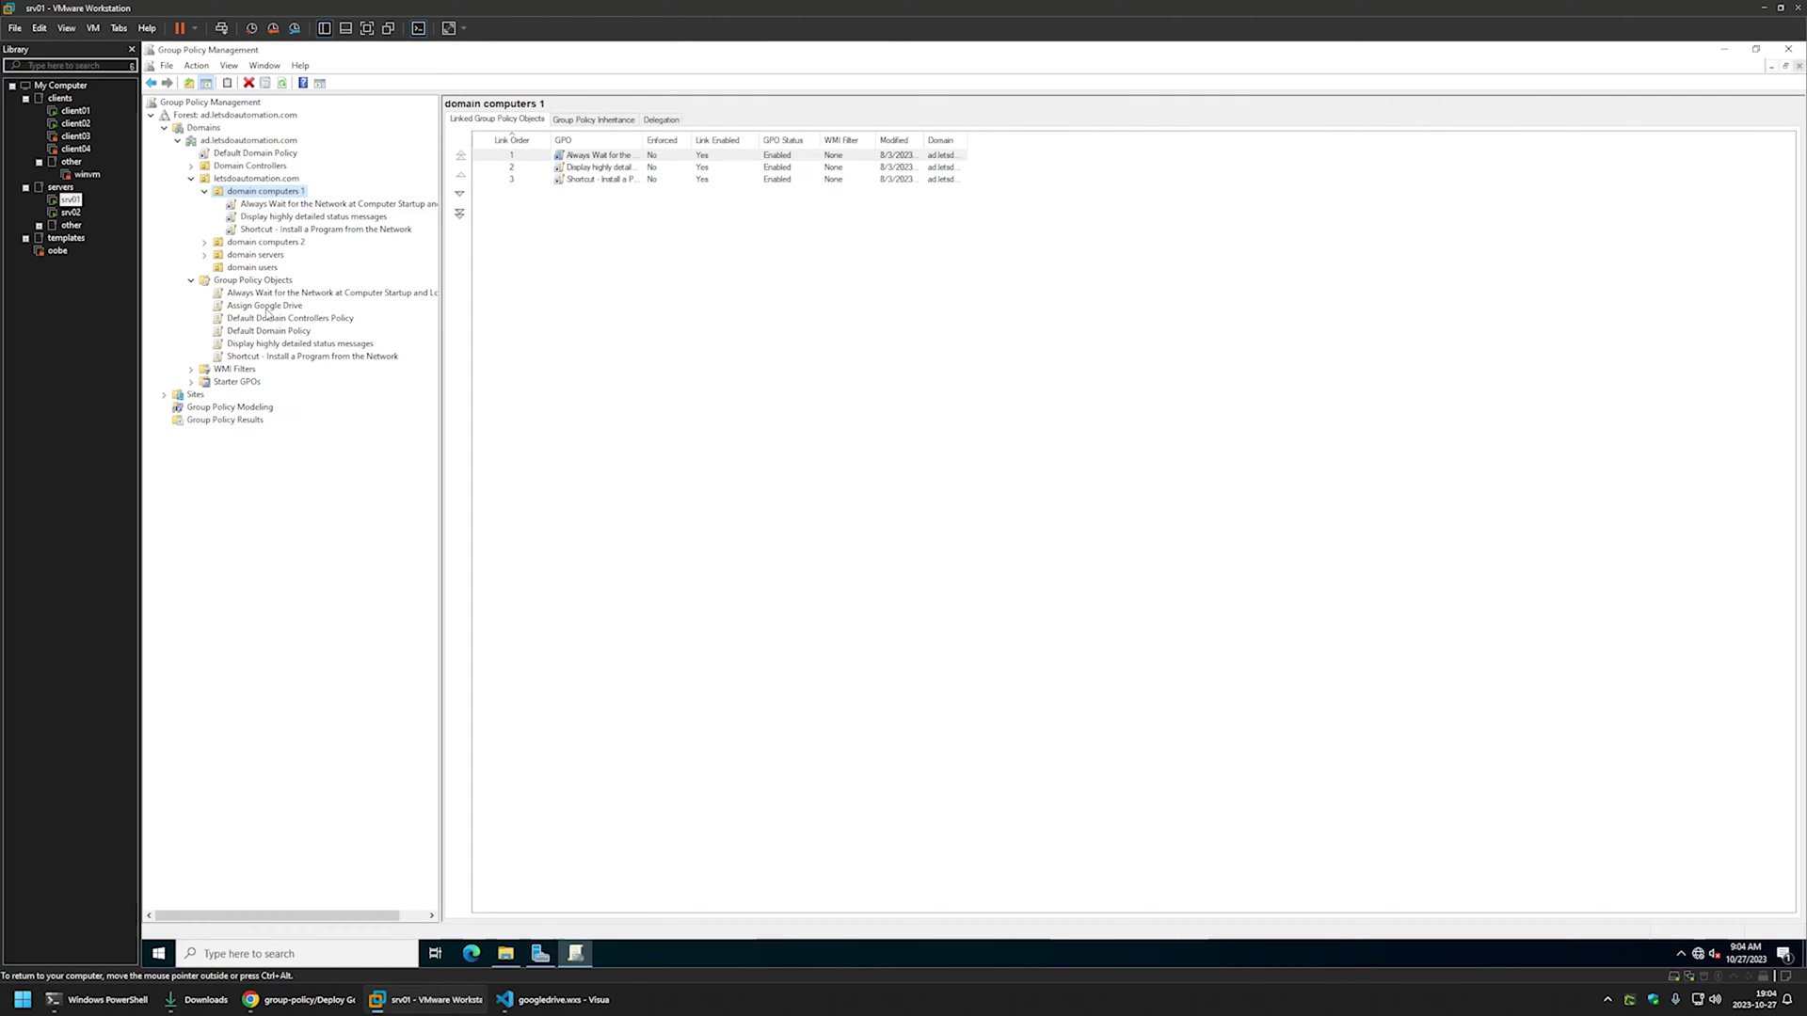
{"action": "left_click_drag", "start_coordinate": [266, 308], "coordinate": [318, 222]}
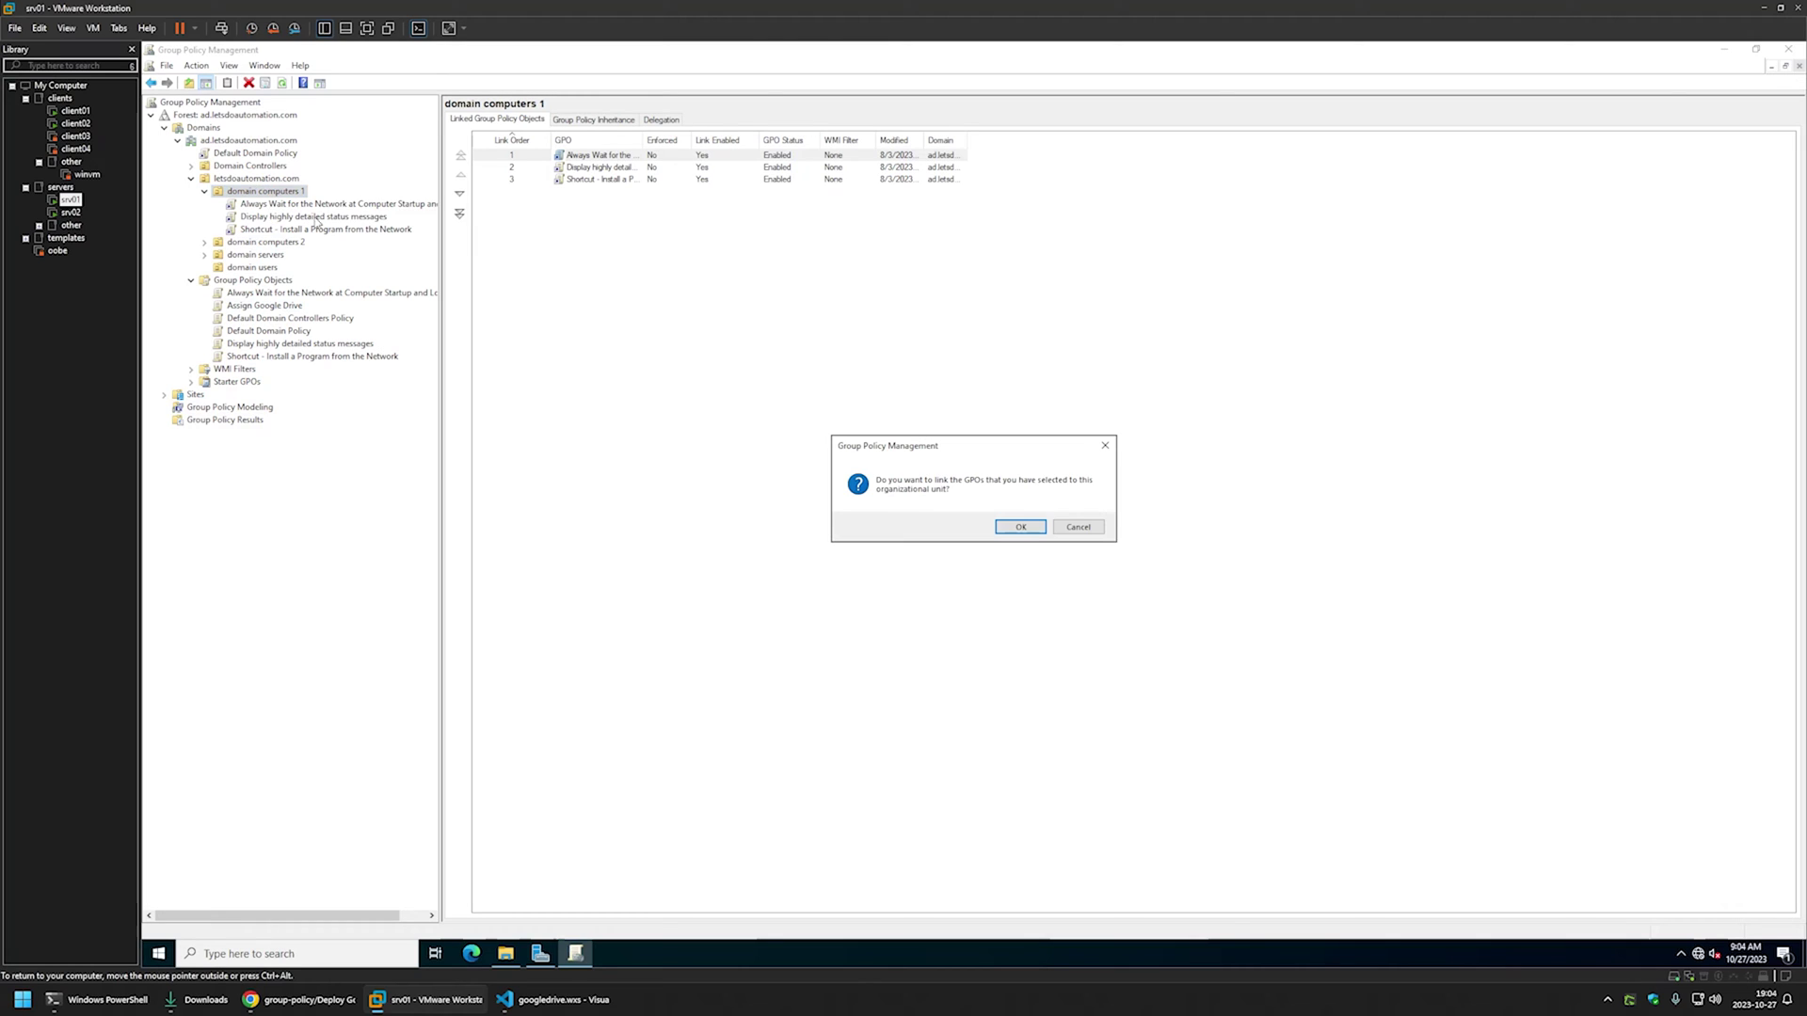
{"action": "left_click", "coordinate": [1022, 528]}
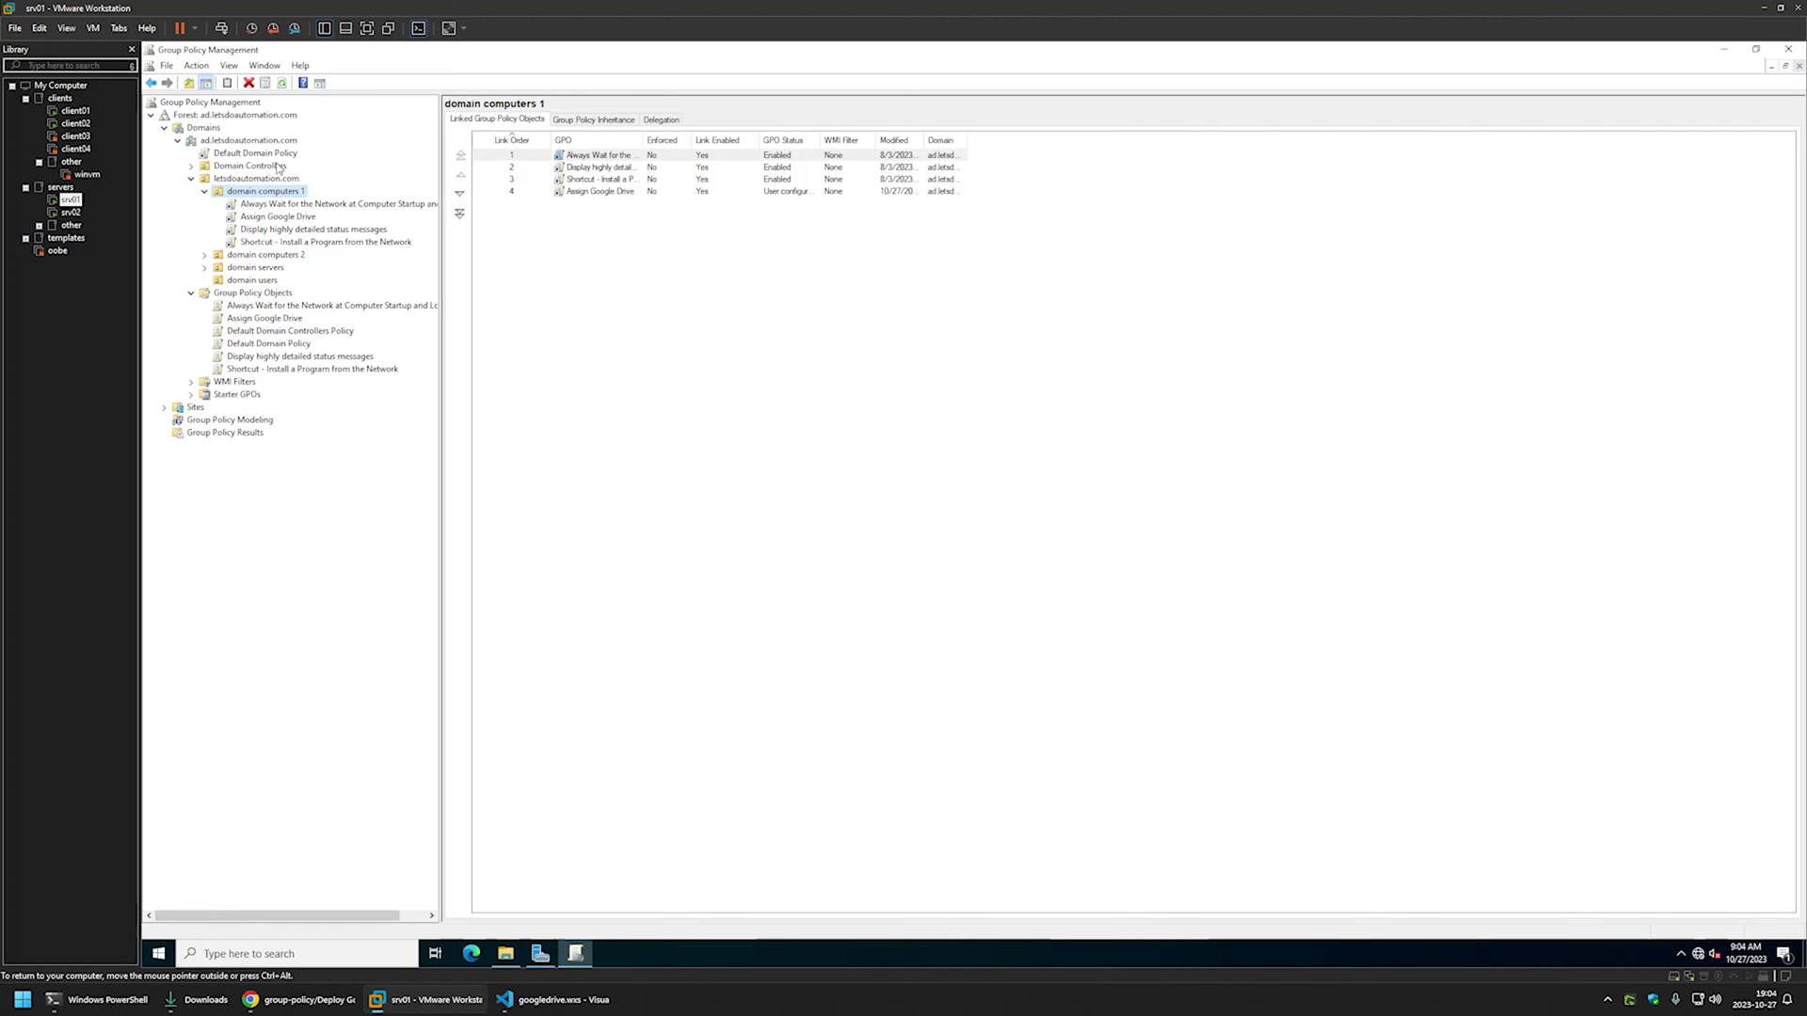
On the client01 virtual machine, run gpupdate in Command Prompt and restart the machine with shutdown -r -t 0.
{"action": "left_click", "coordinate": [71, 111]}
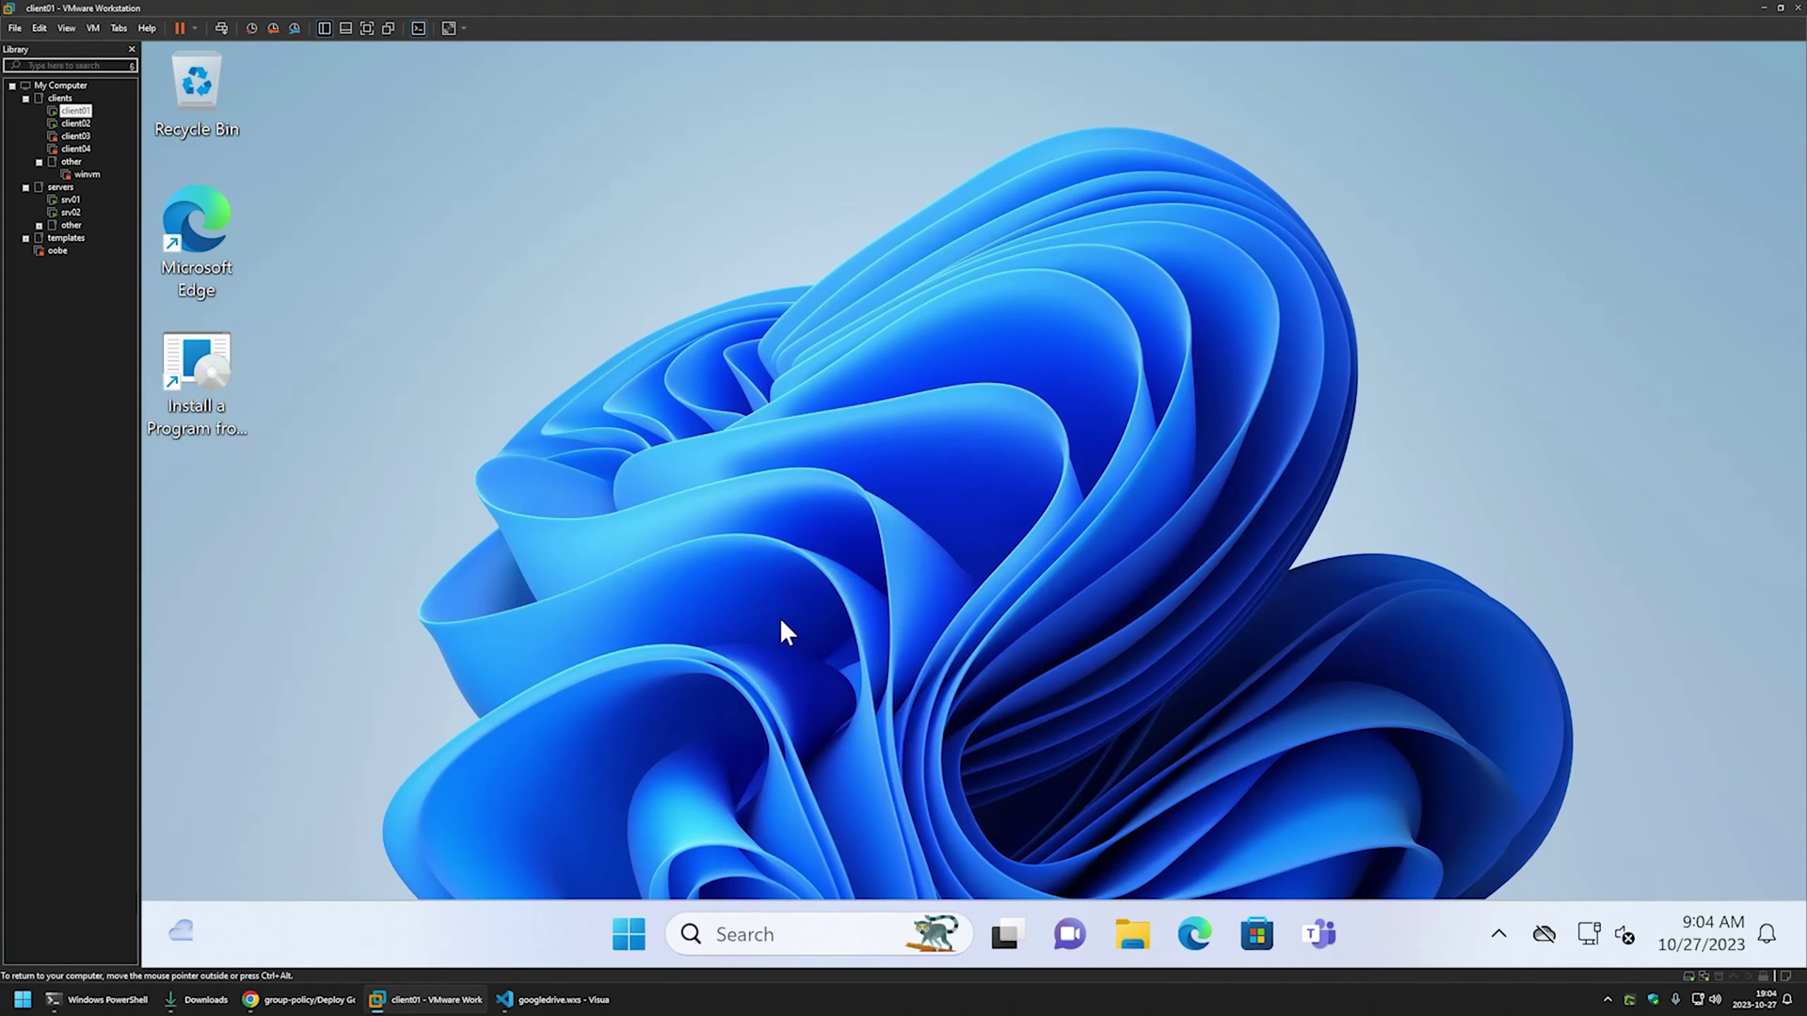
{"action": "left_click", "coordinate": [629, 935]}
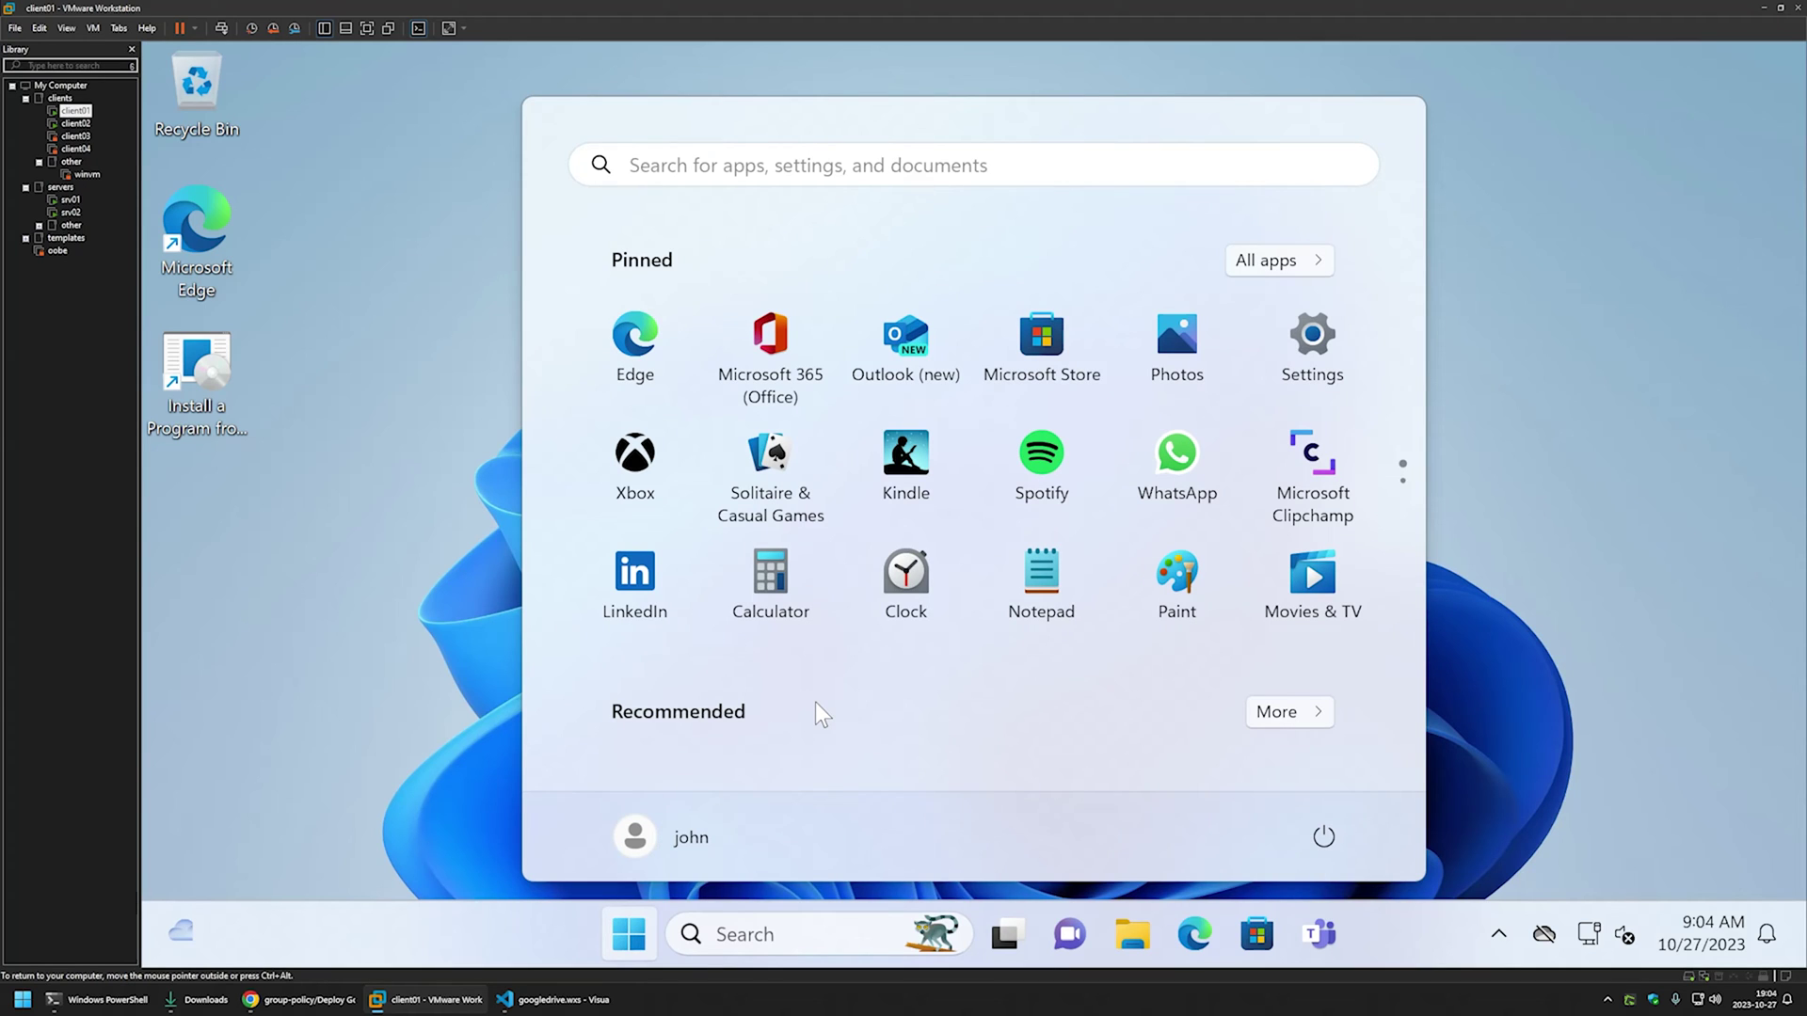
{"action": "type", "text": "cmd"}
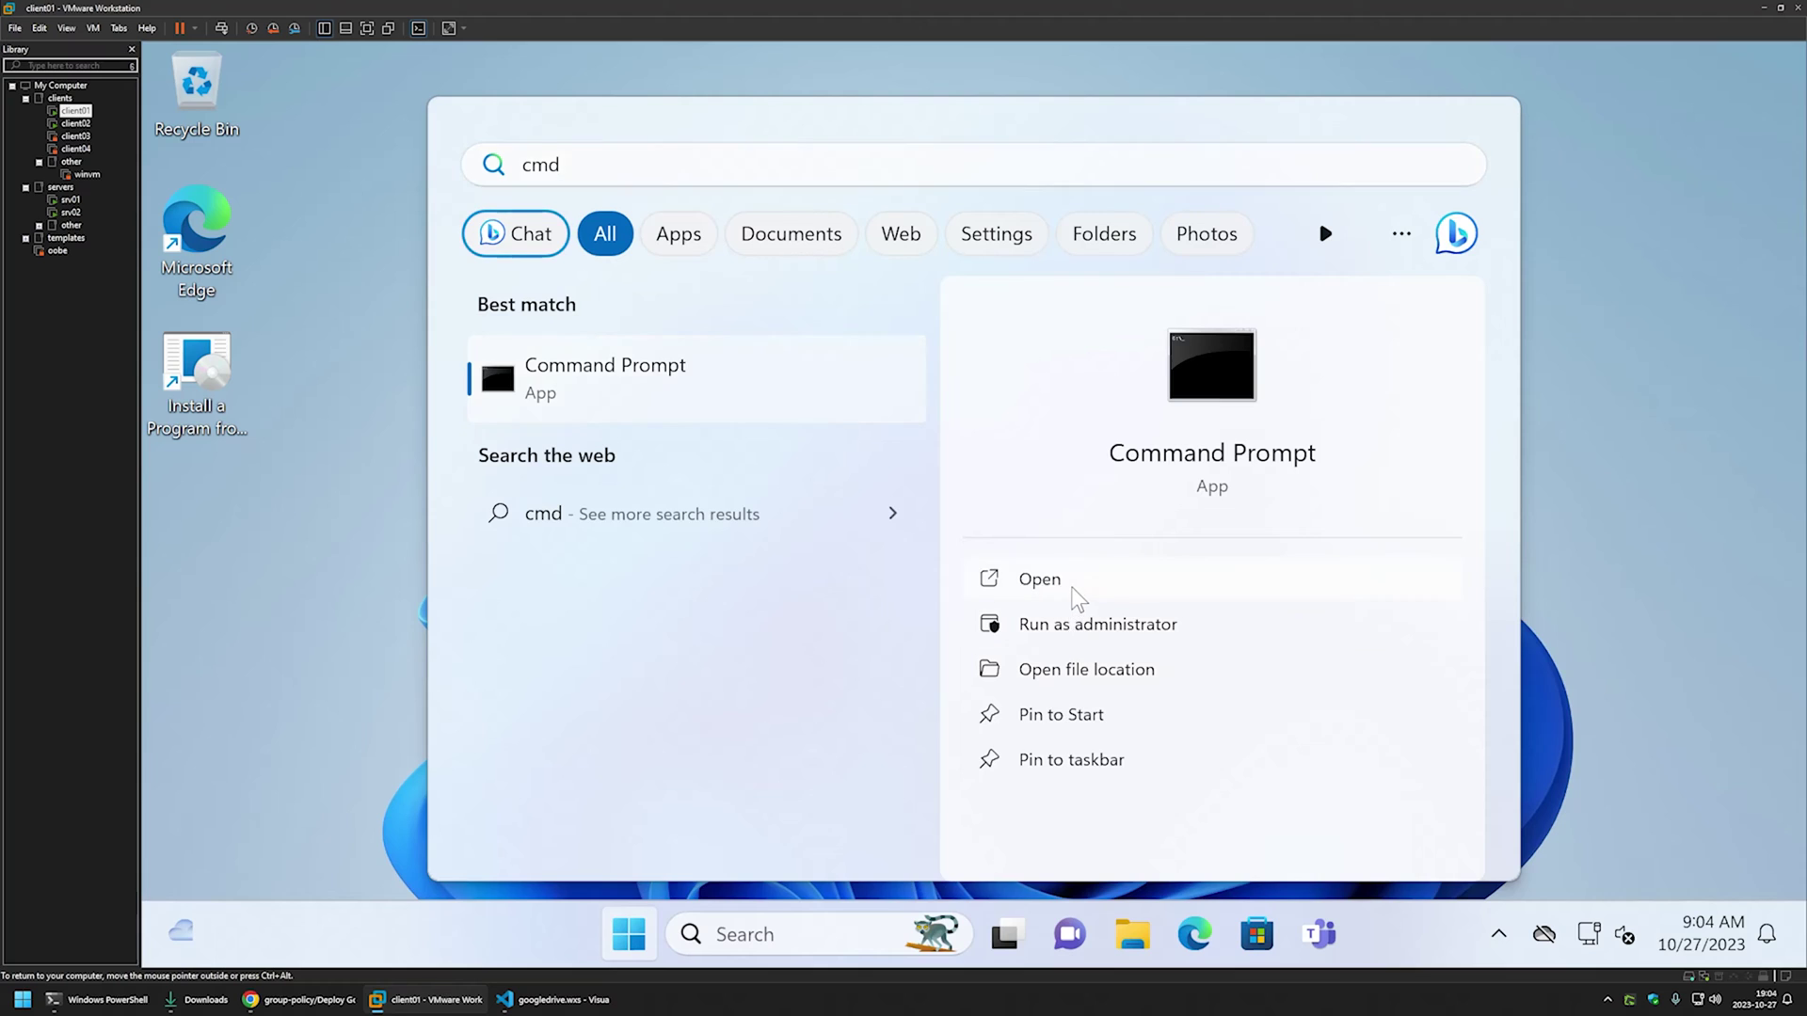
{"action": "left_click", "coordinate": [1070, 583]}
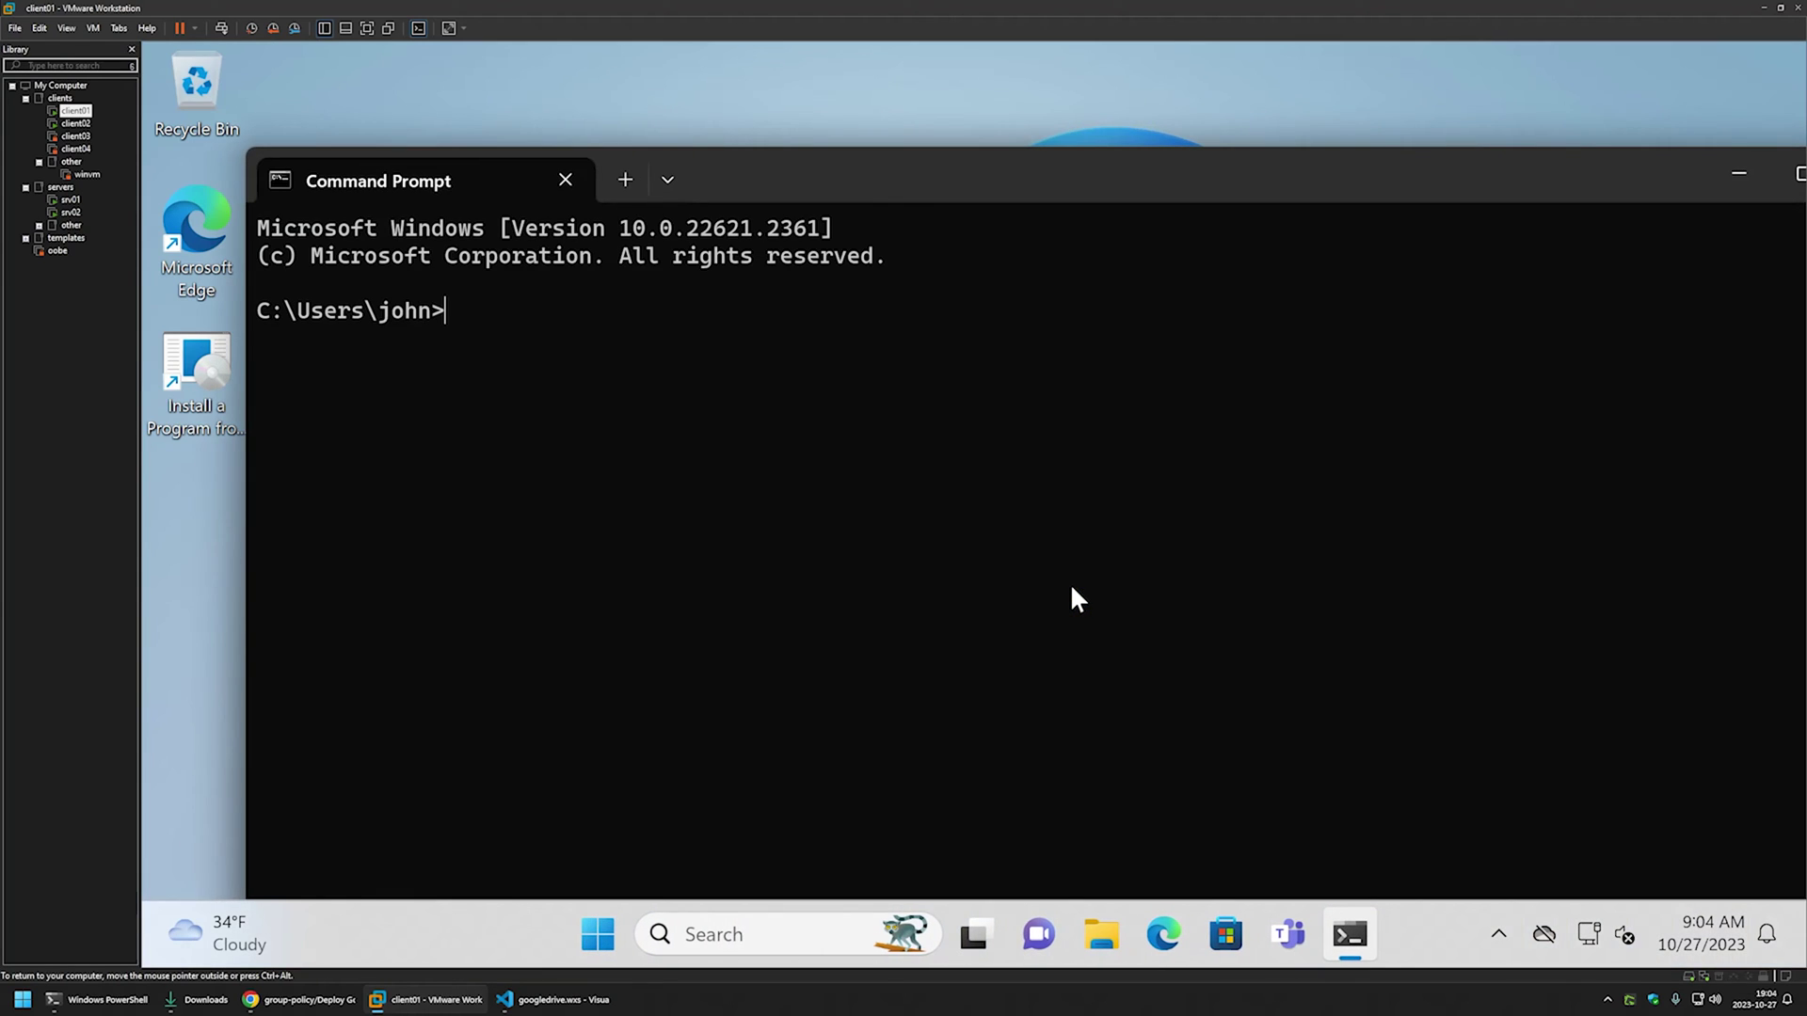
{"action": "type", "text": "gpupdate"}
{"action": "key", "text": "Return"}
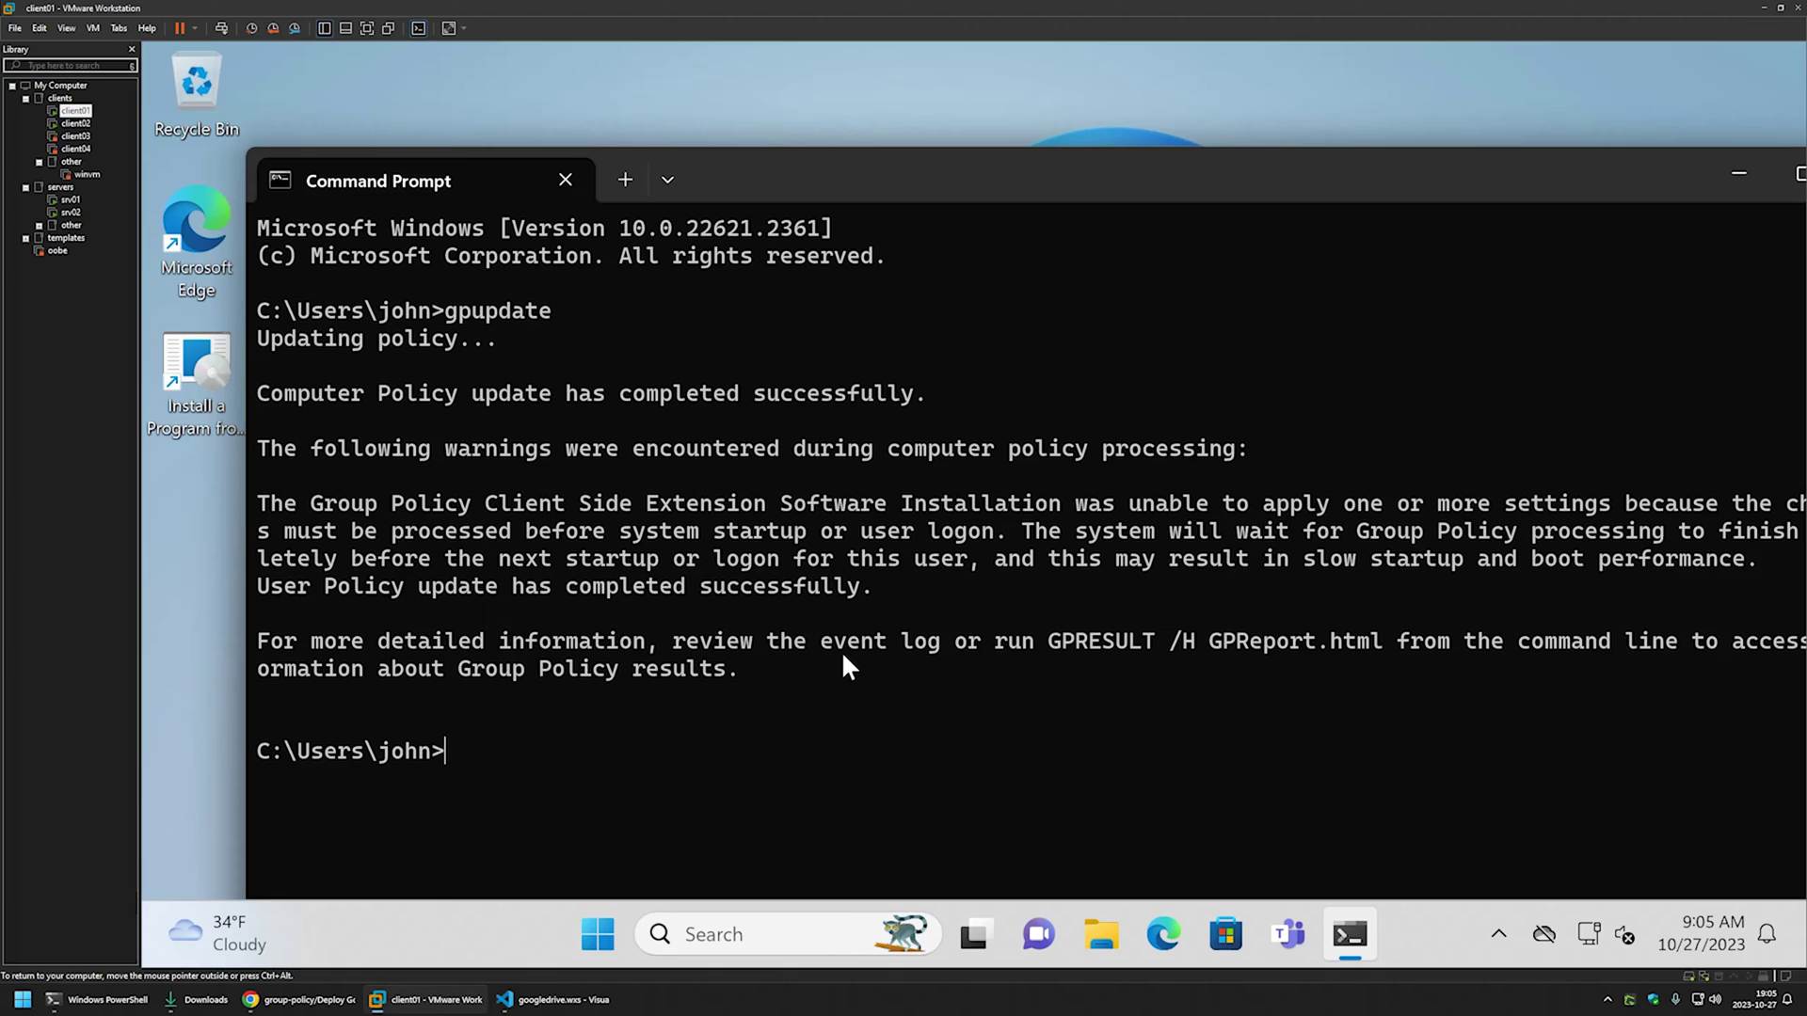
{"action": "type", "text": "shutdown -r -t 0"}
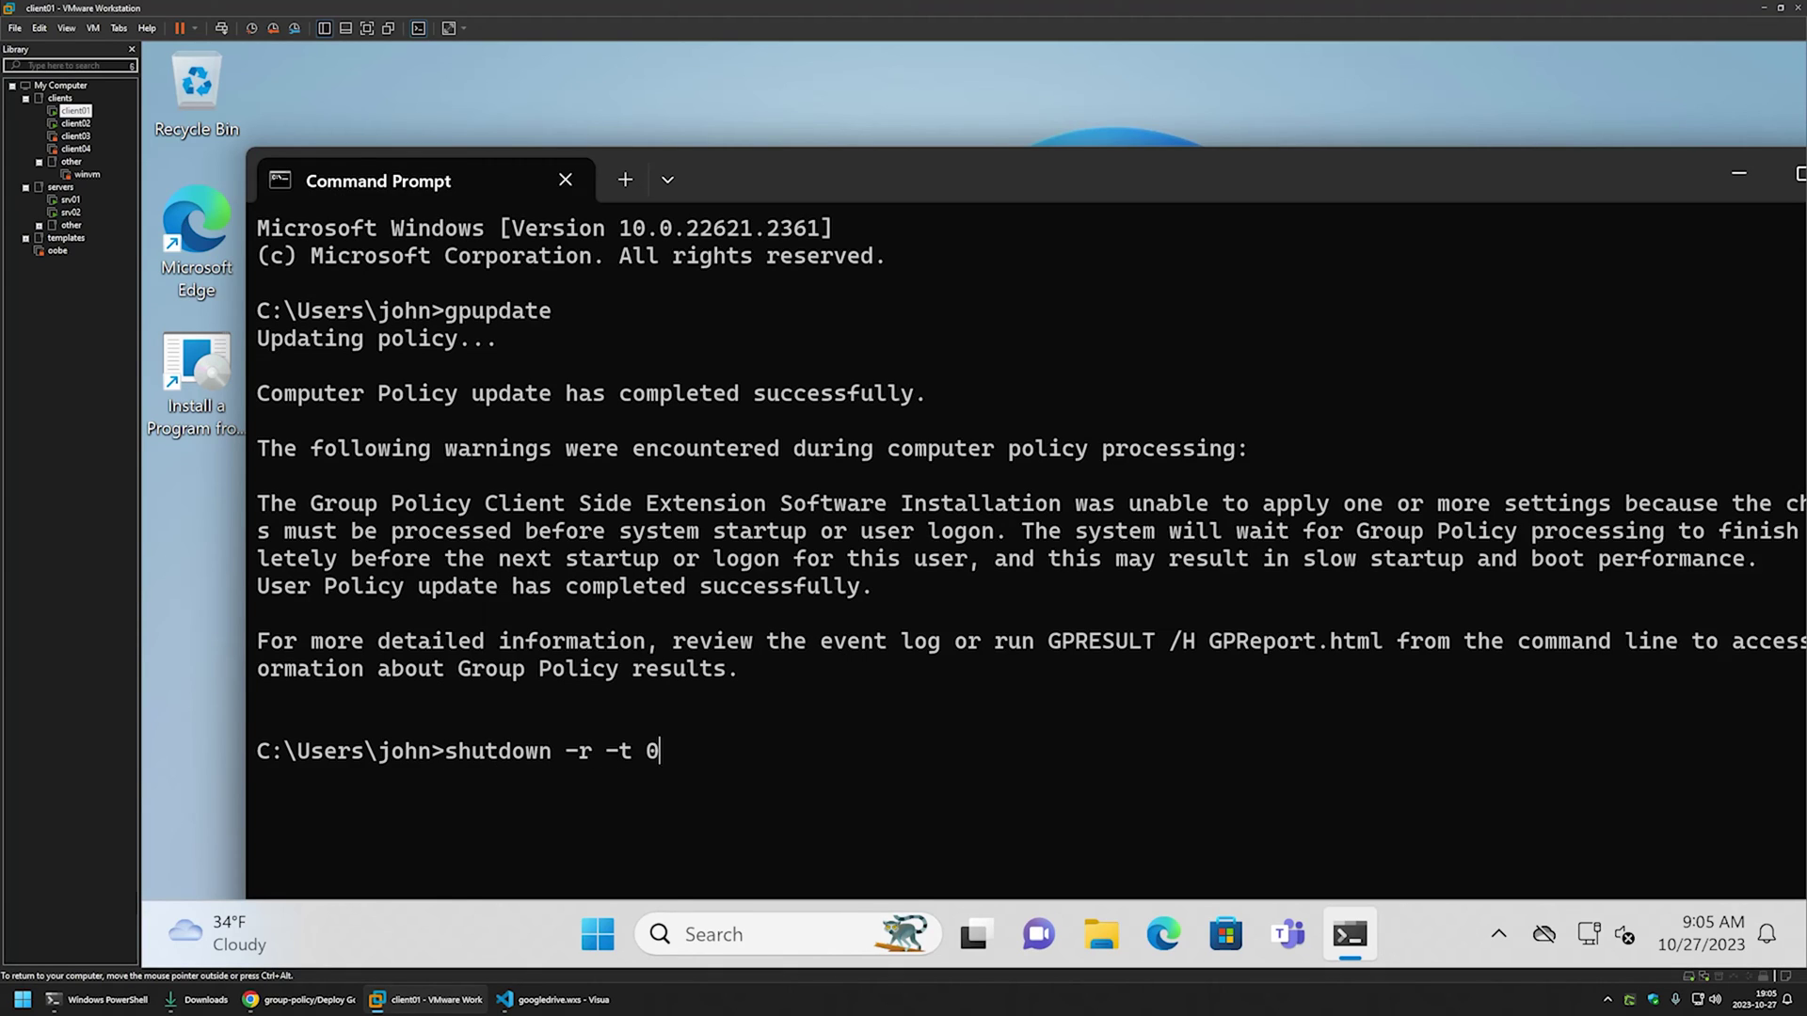
{"action": "key", "text": "Return"}
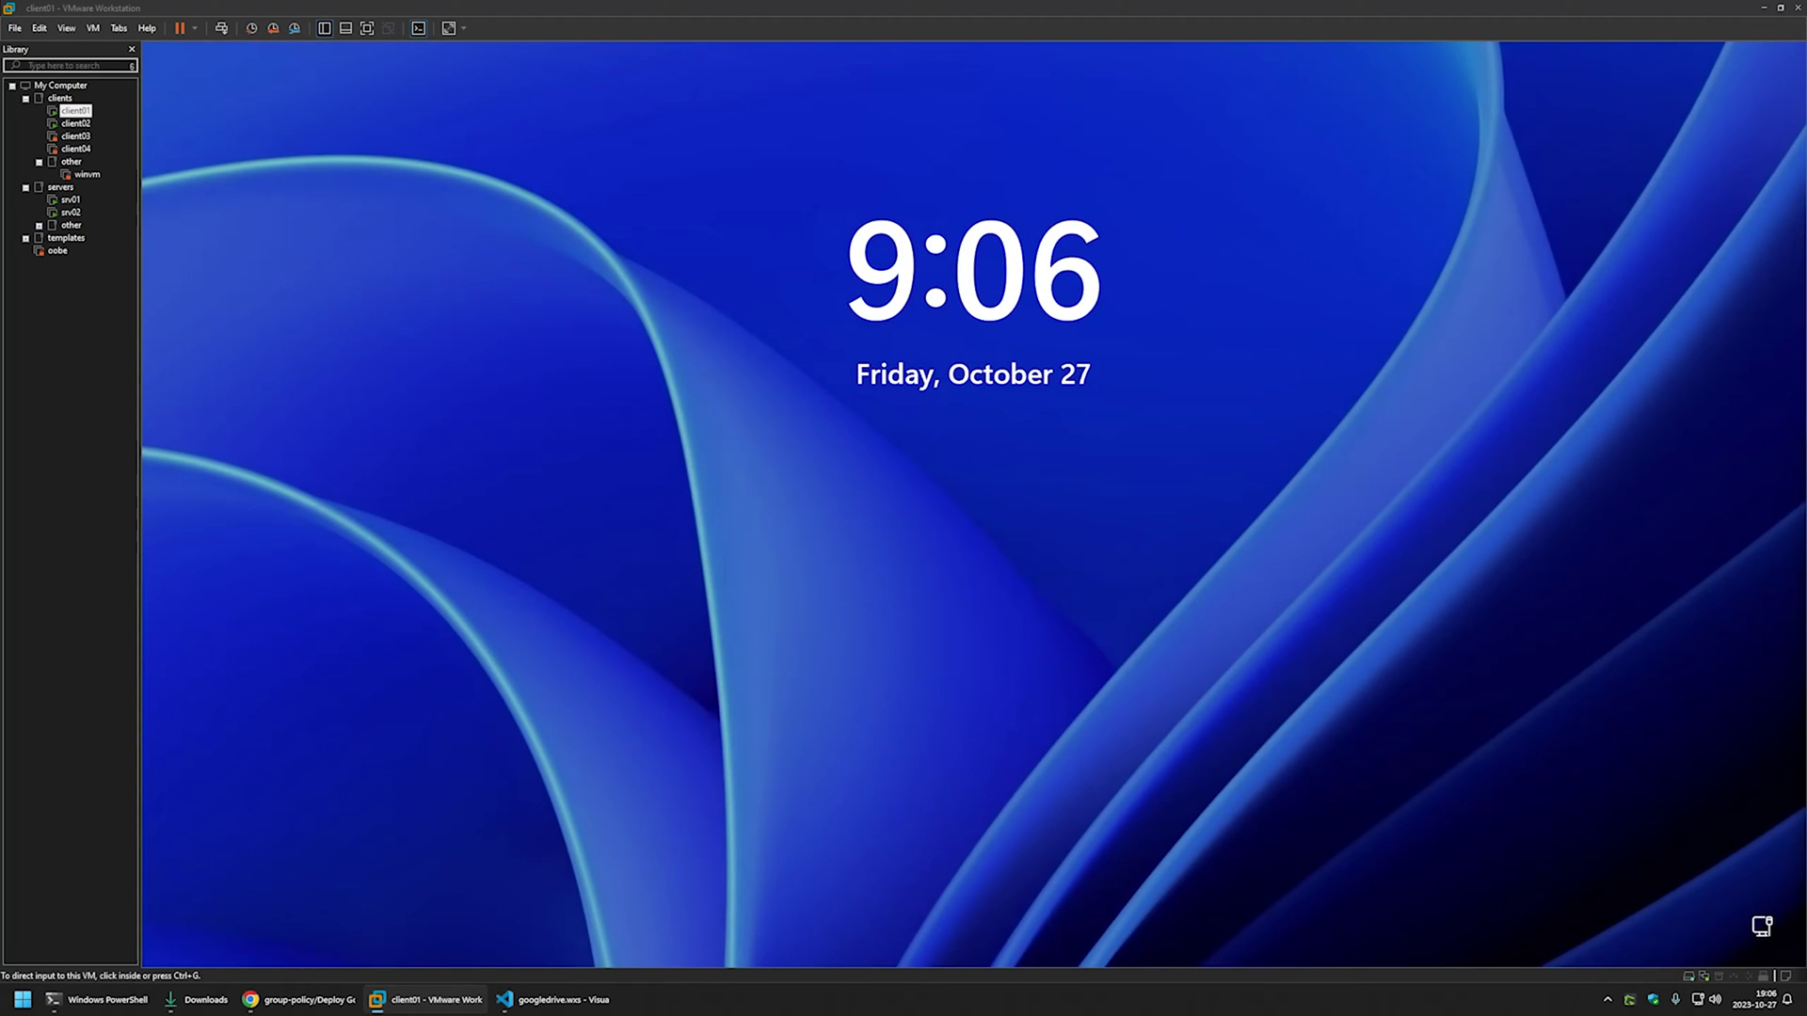
Sign in to the restarted client01 virtual machine by entering the account password.
{"action": "left_click", "coordinate": [857, 639]}
{"action": "type", "text": "••••••"}
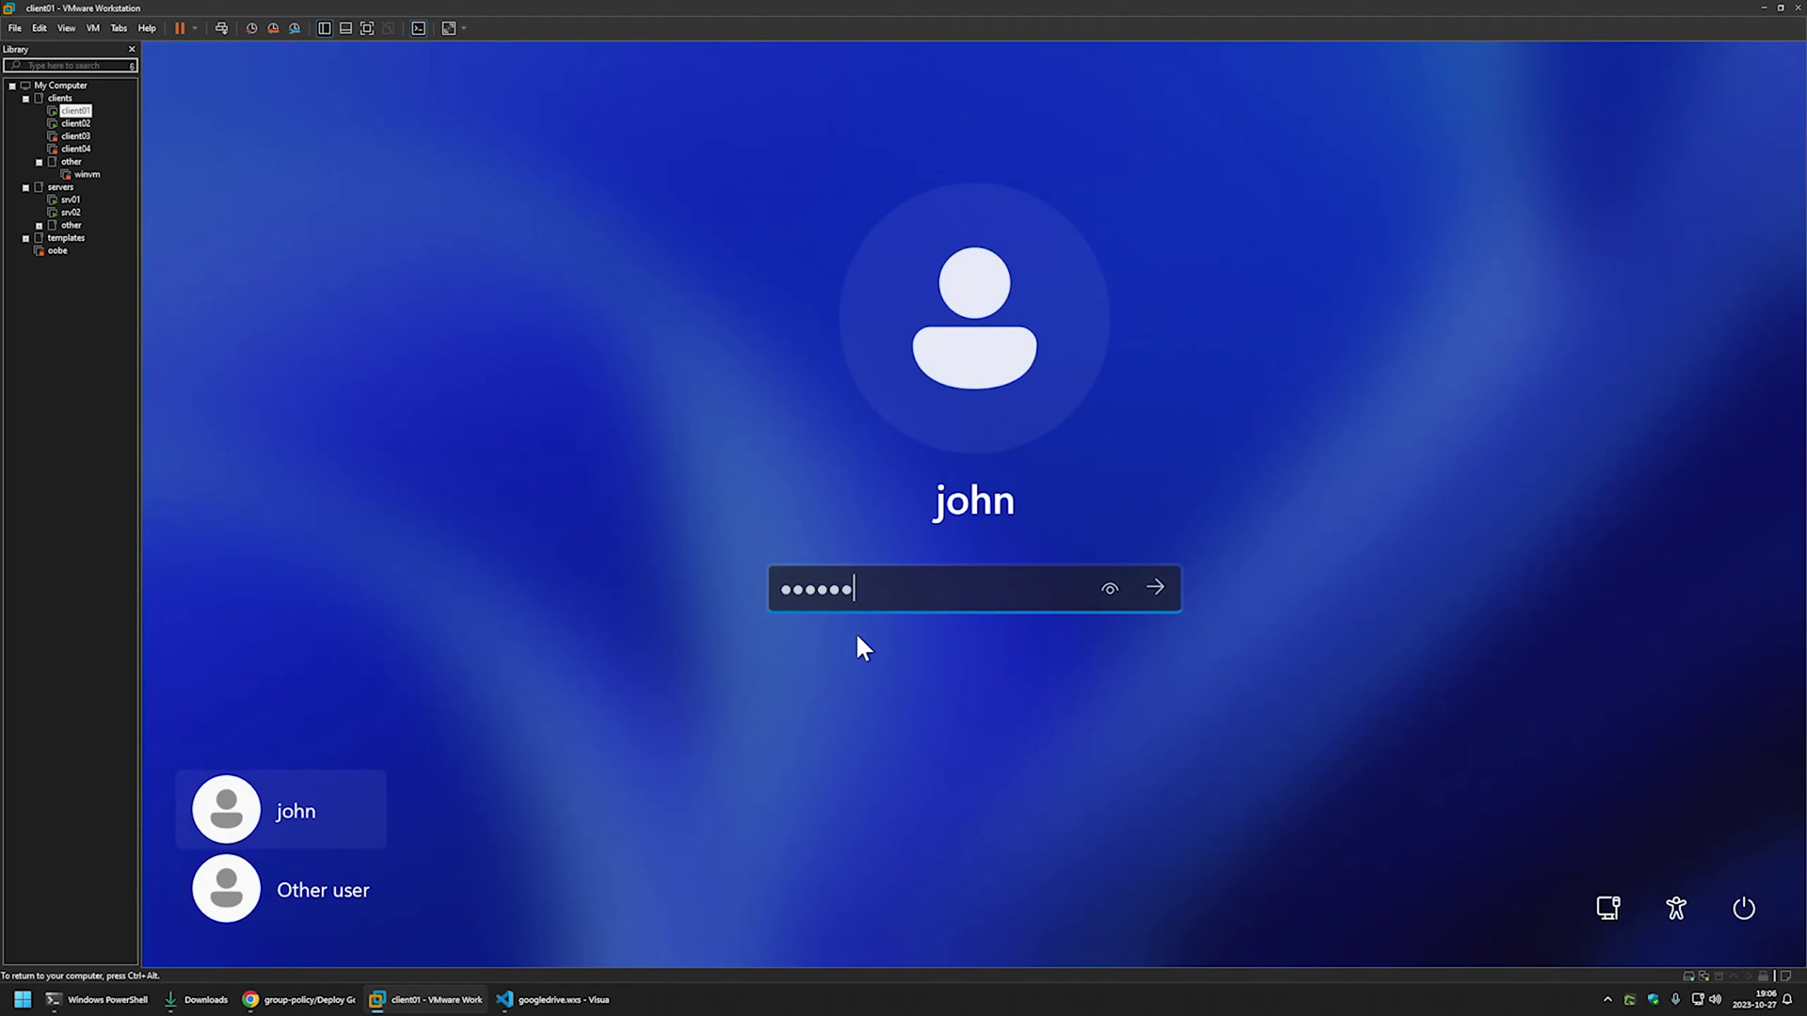
{"action": "type", "text": "•"}
{"action": "key", "text": "Return"}
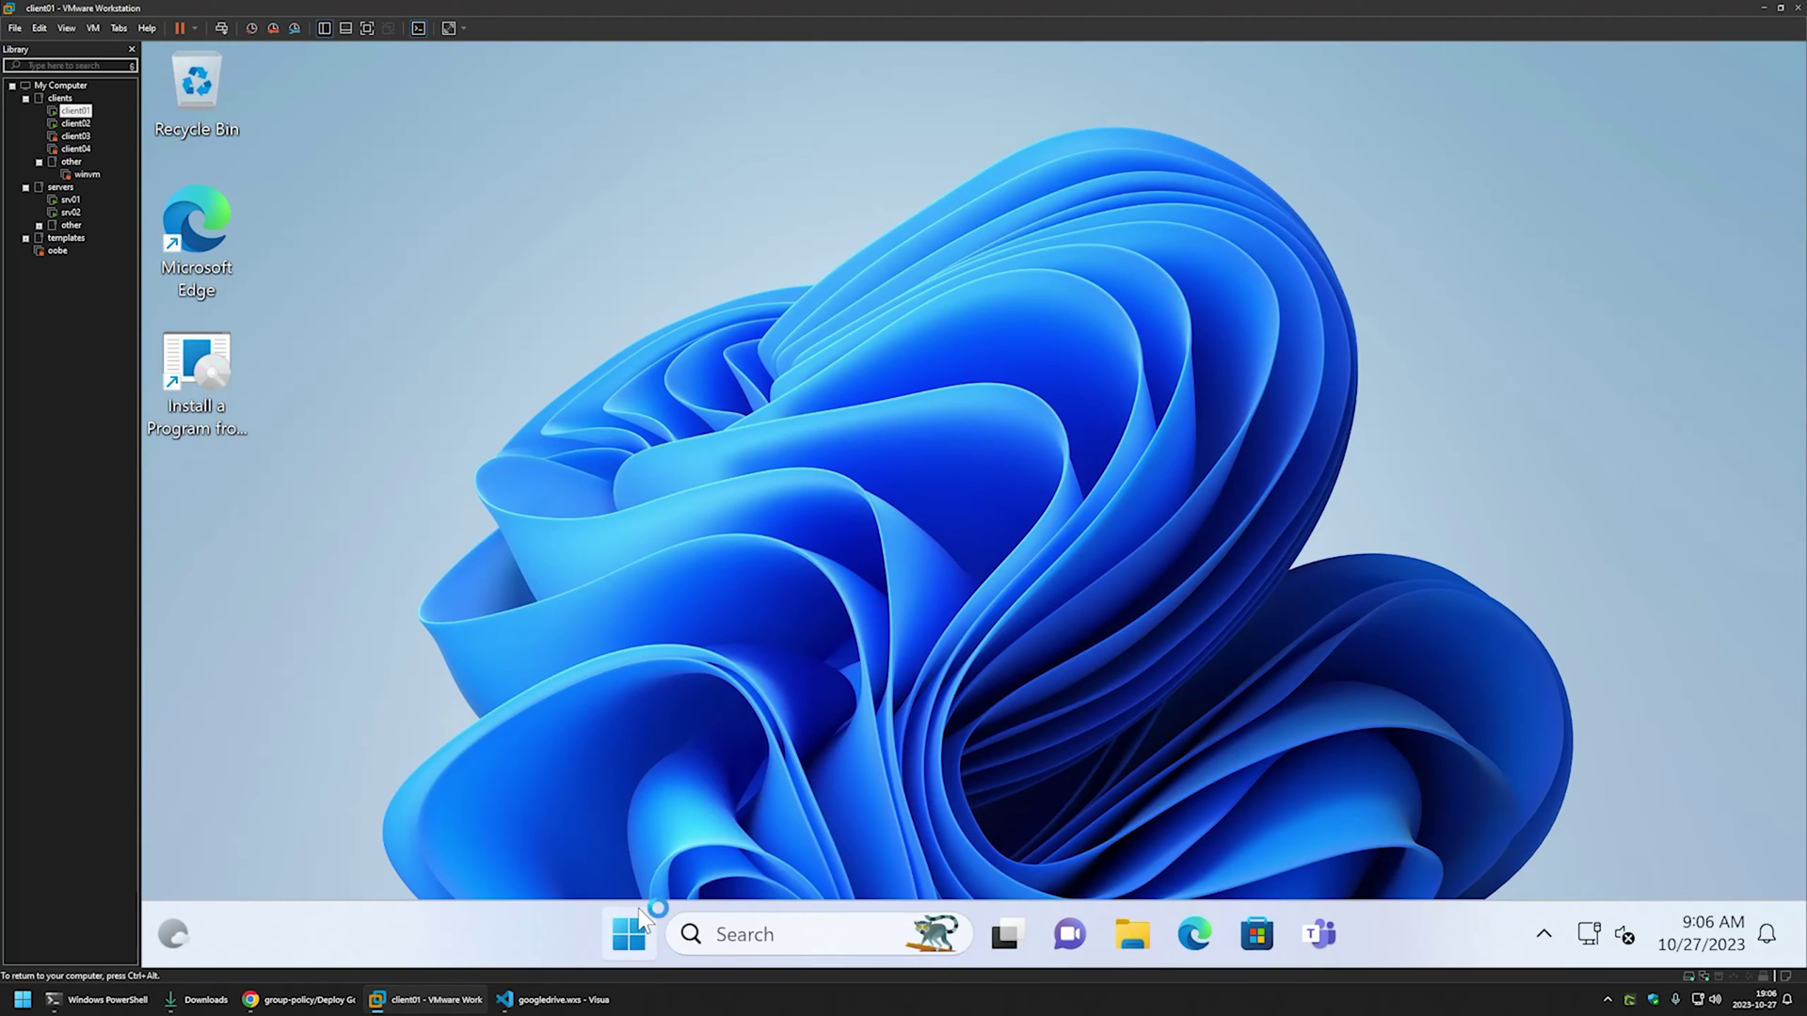
Look through the full list of installed apps on client01 for Google Drive and launch it.
{"action": "left_click", "coordinate": [638, 908]}
{"action": "left_click", "coordinate": [1291, 260]}
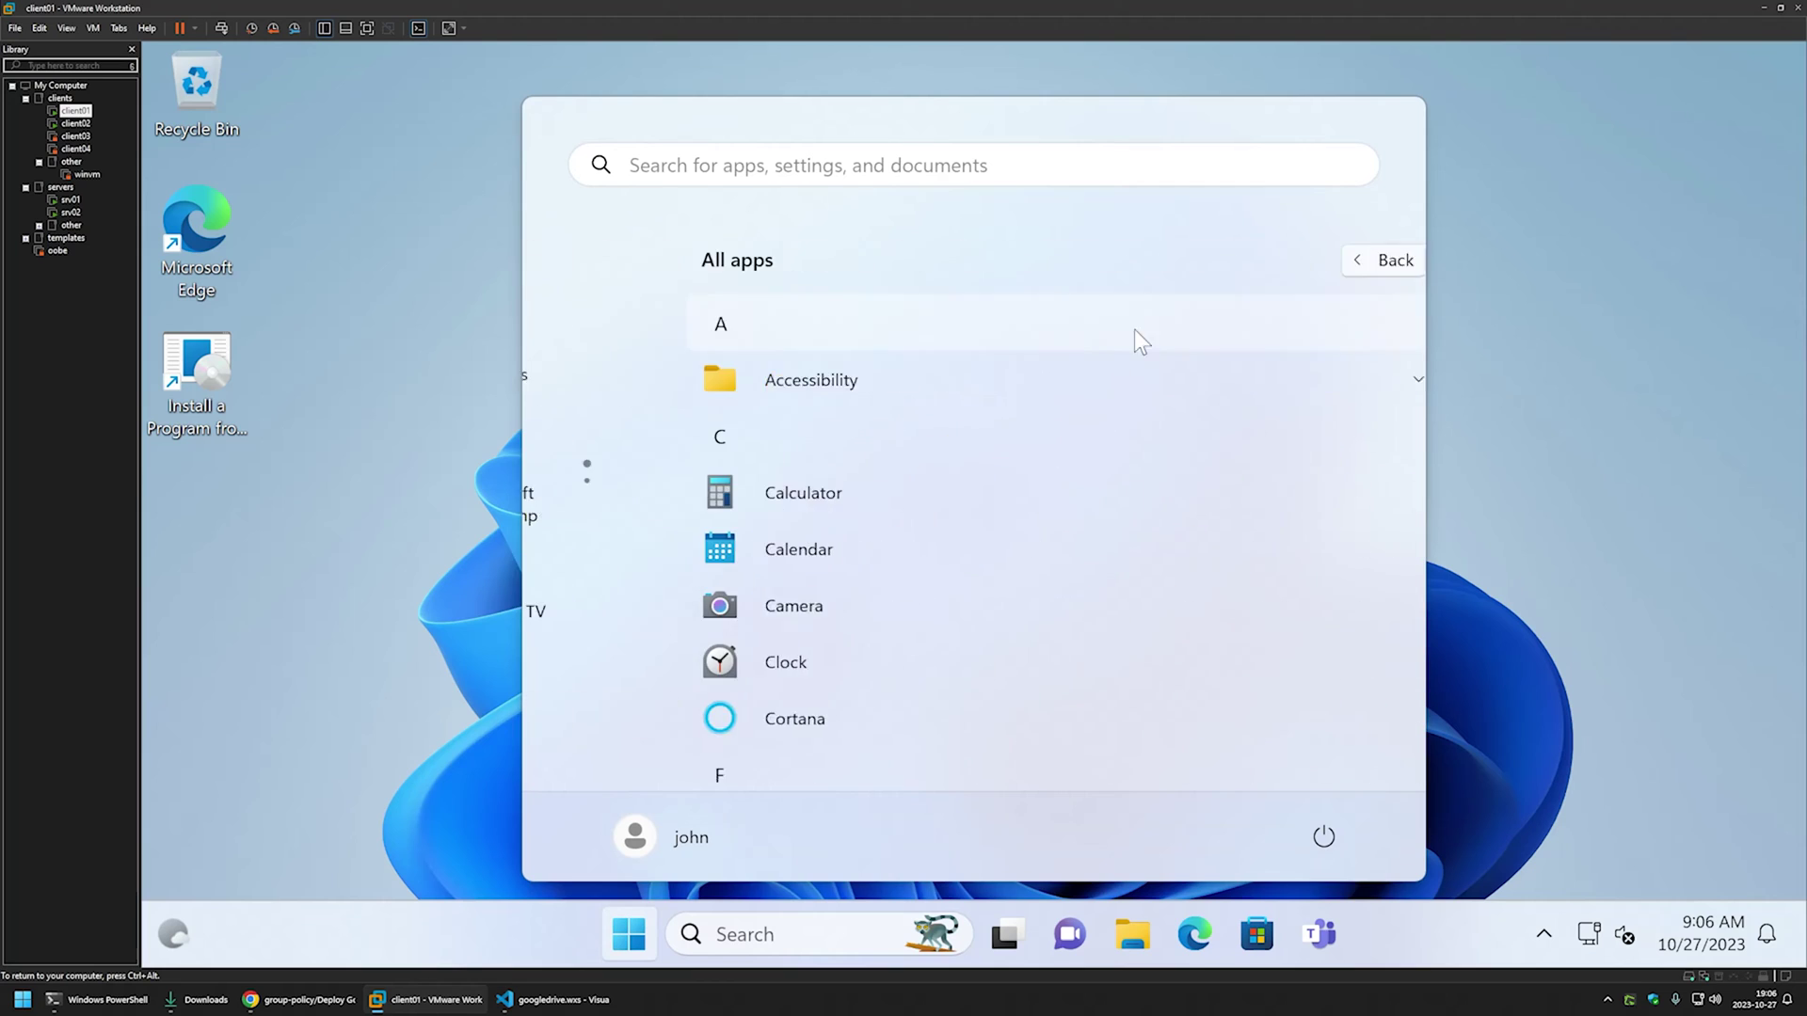
{"action": "scroll", "coordinate": [956, 379], "scroll_direction": "down", "scroll_amount": 6}
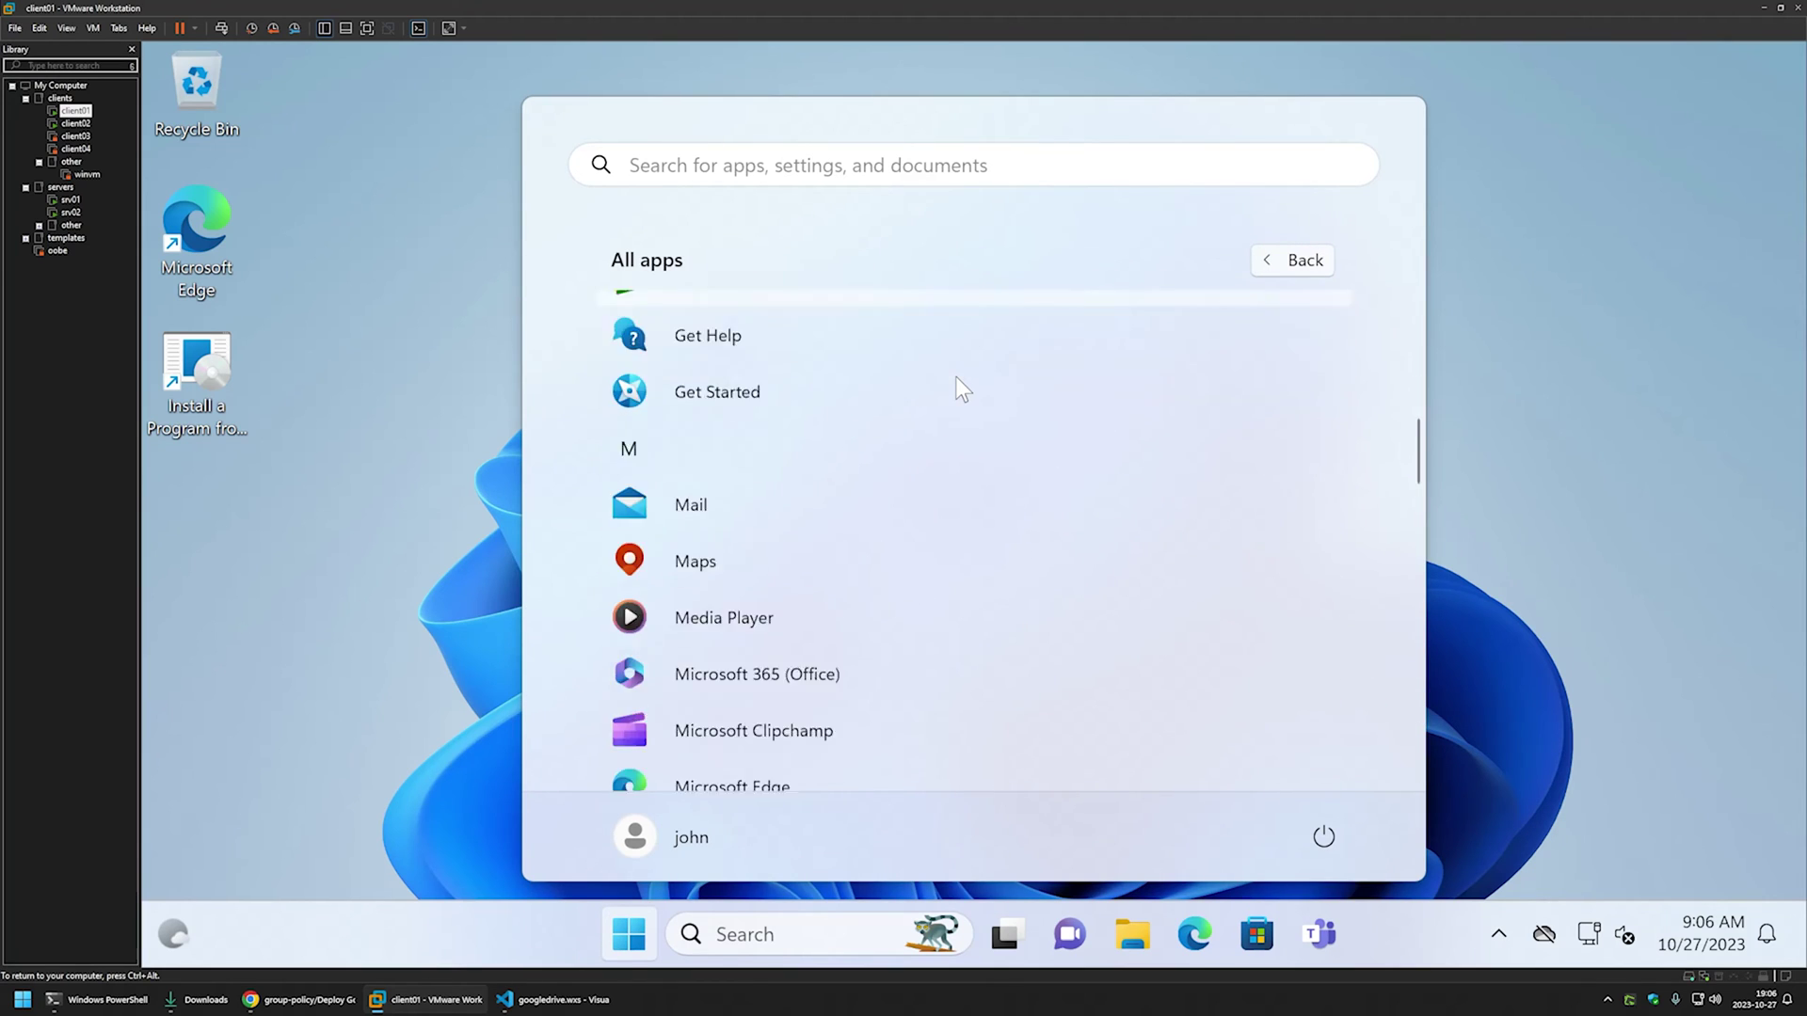
{"action": "scroll", "coordinate": [957, 379], "scroll_direction": "down", "scroll_amount": 8}
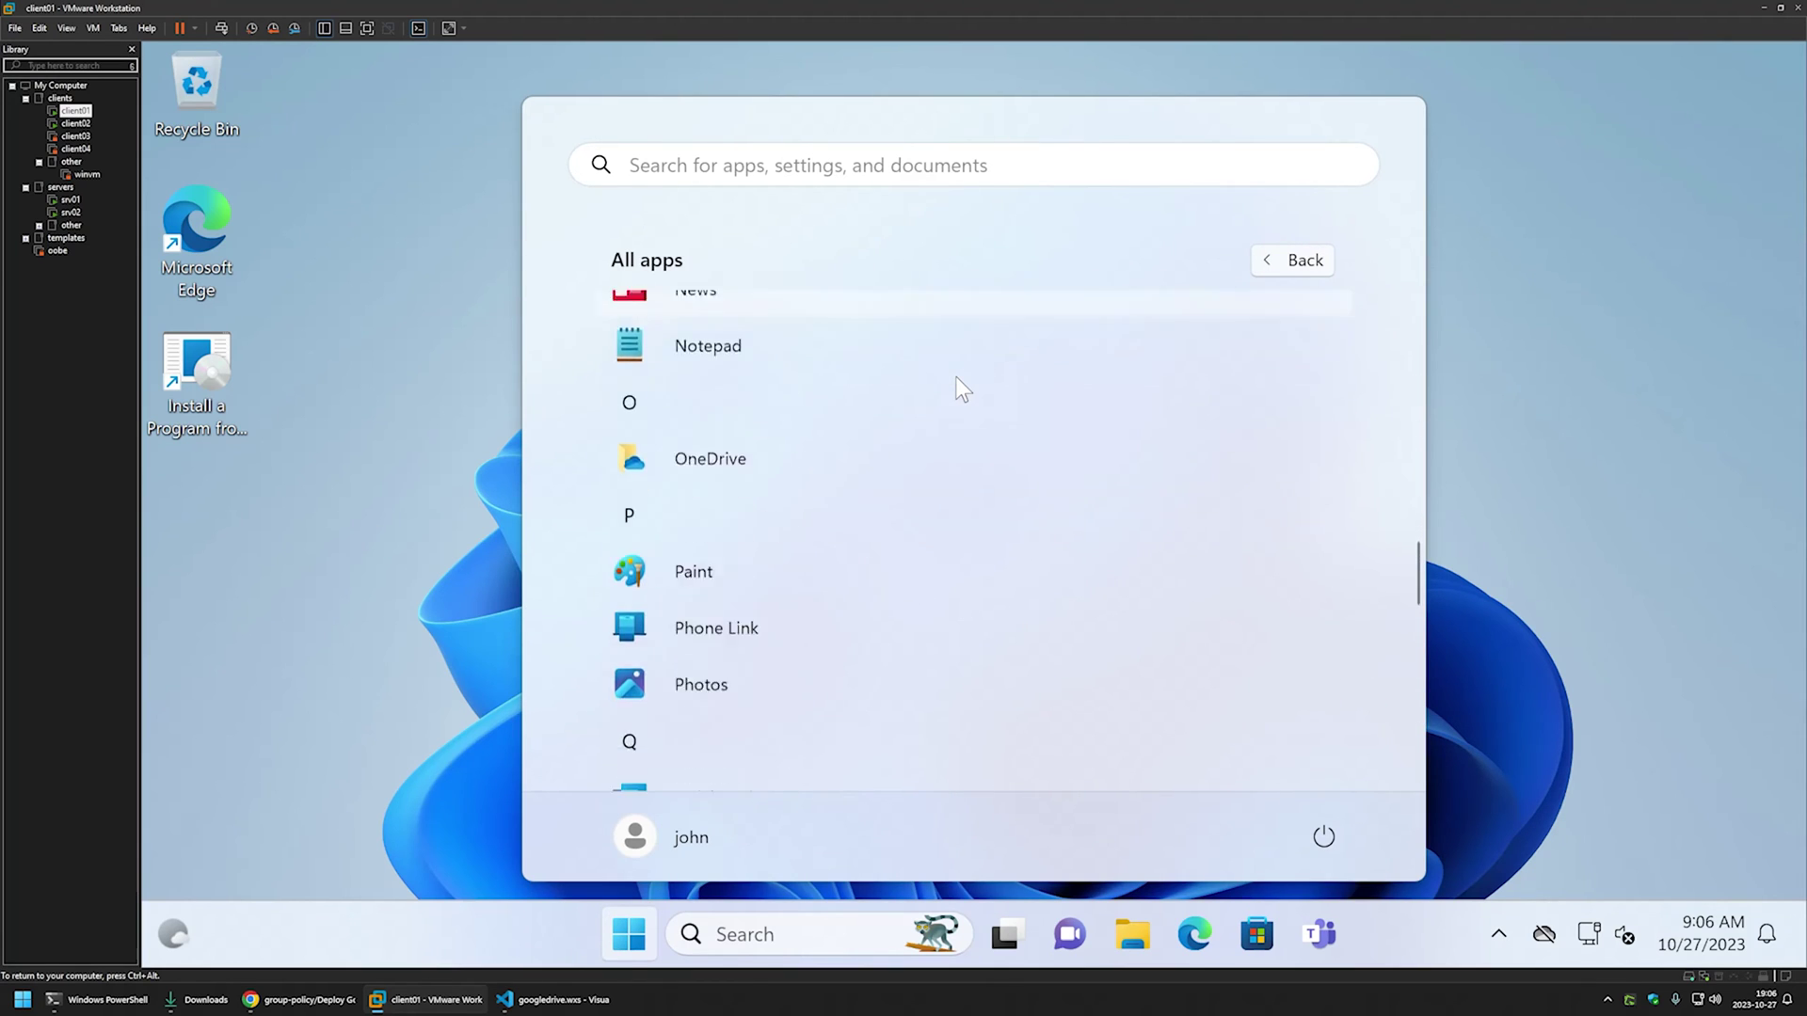
{"action": "scroll", "coordinate": [956, 386], "scroll_direction": "down", "scroll_amount": 10}
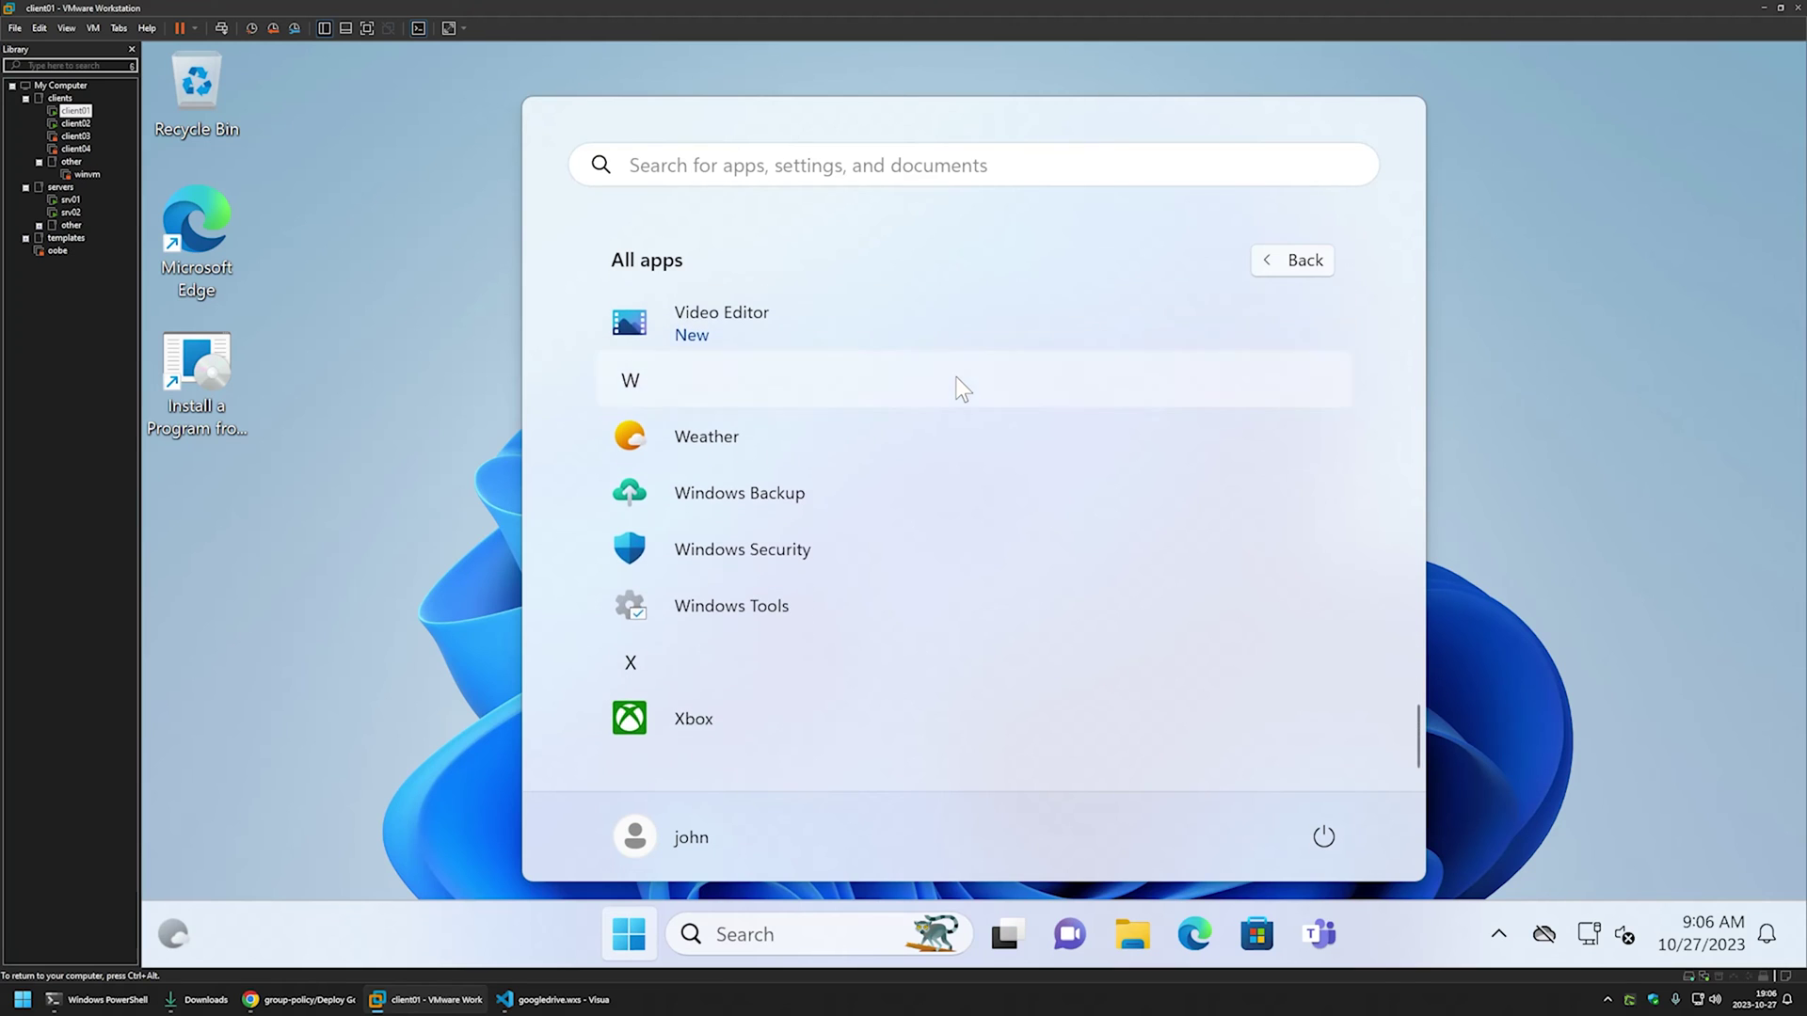
{"action": "scroll", "coordinate": [956, 378], "scroll_direction": "up", "scroll_amount": 12}
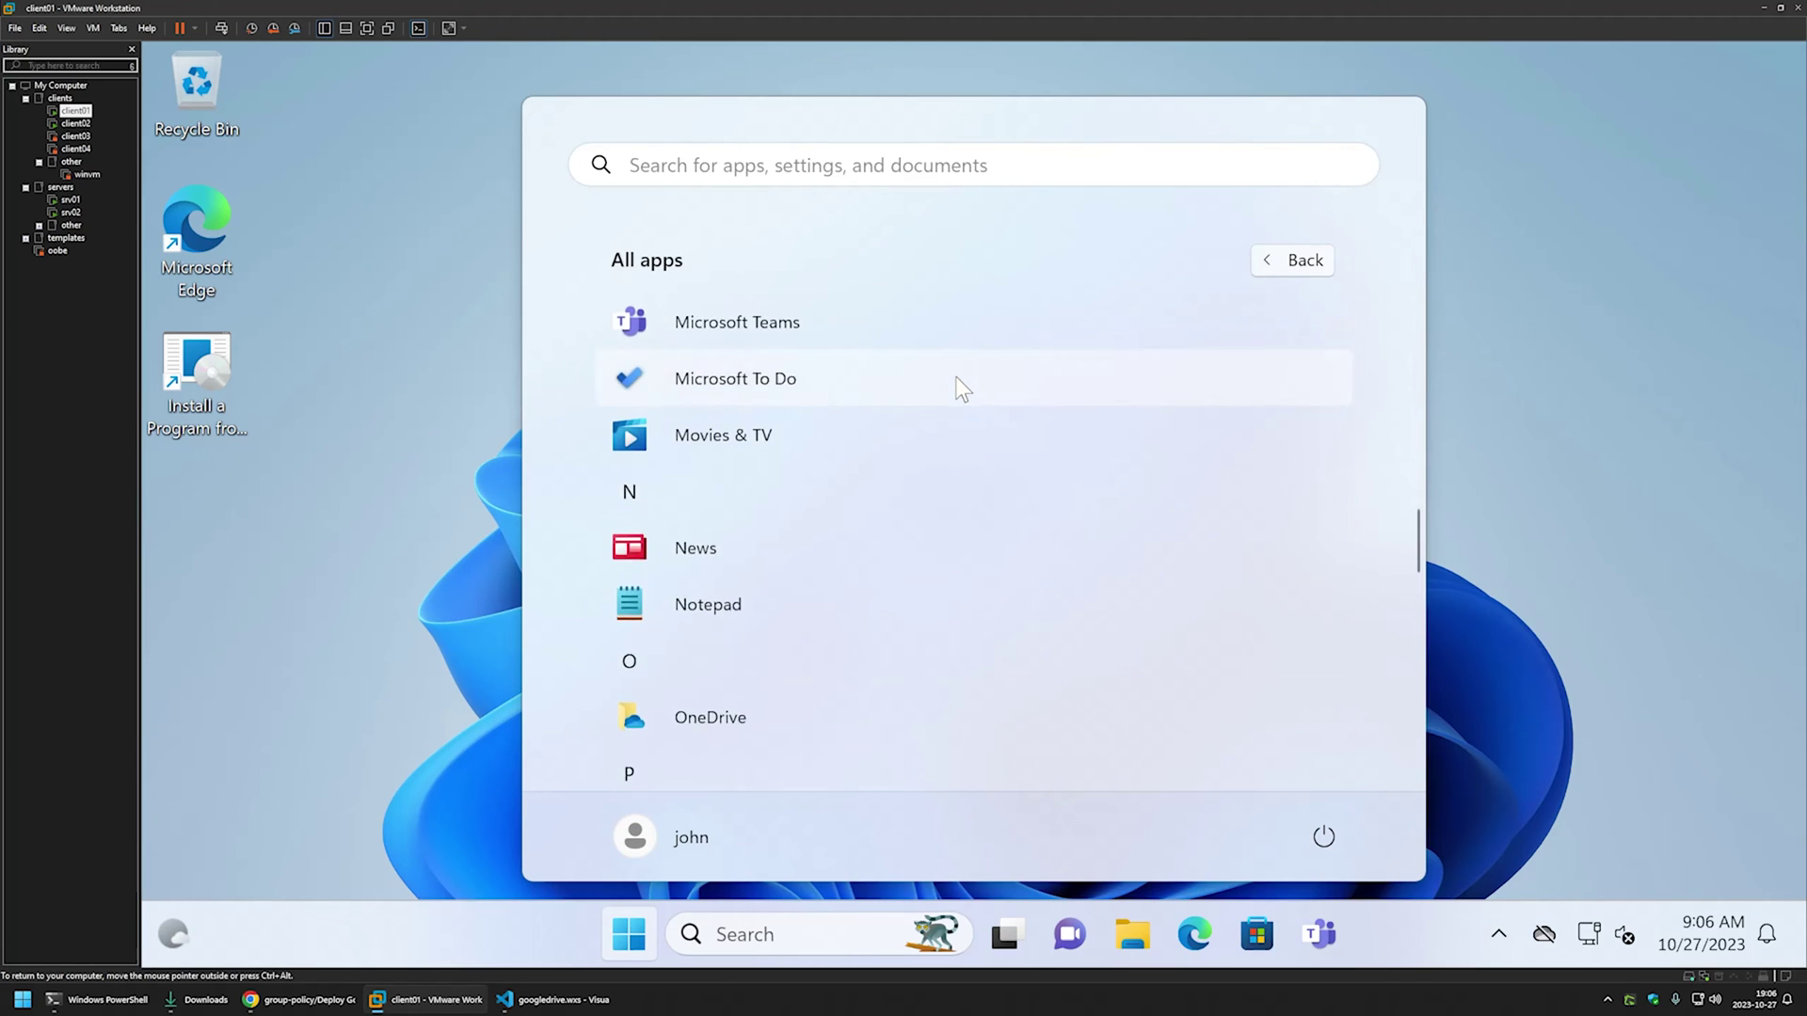
{"action": "scroll", "coordinate": [957, 378], "scroll_direction": "up", "scroll_amount": 10}
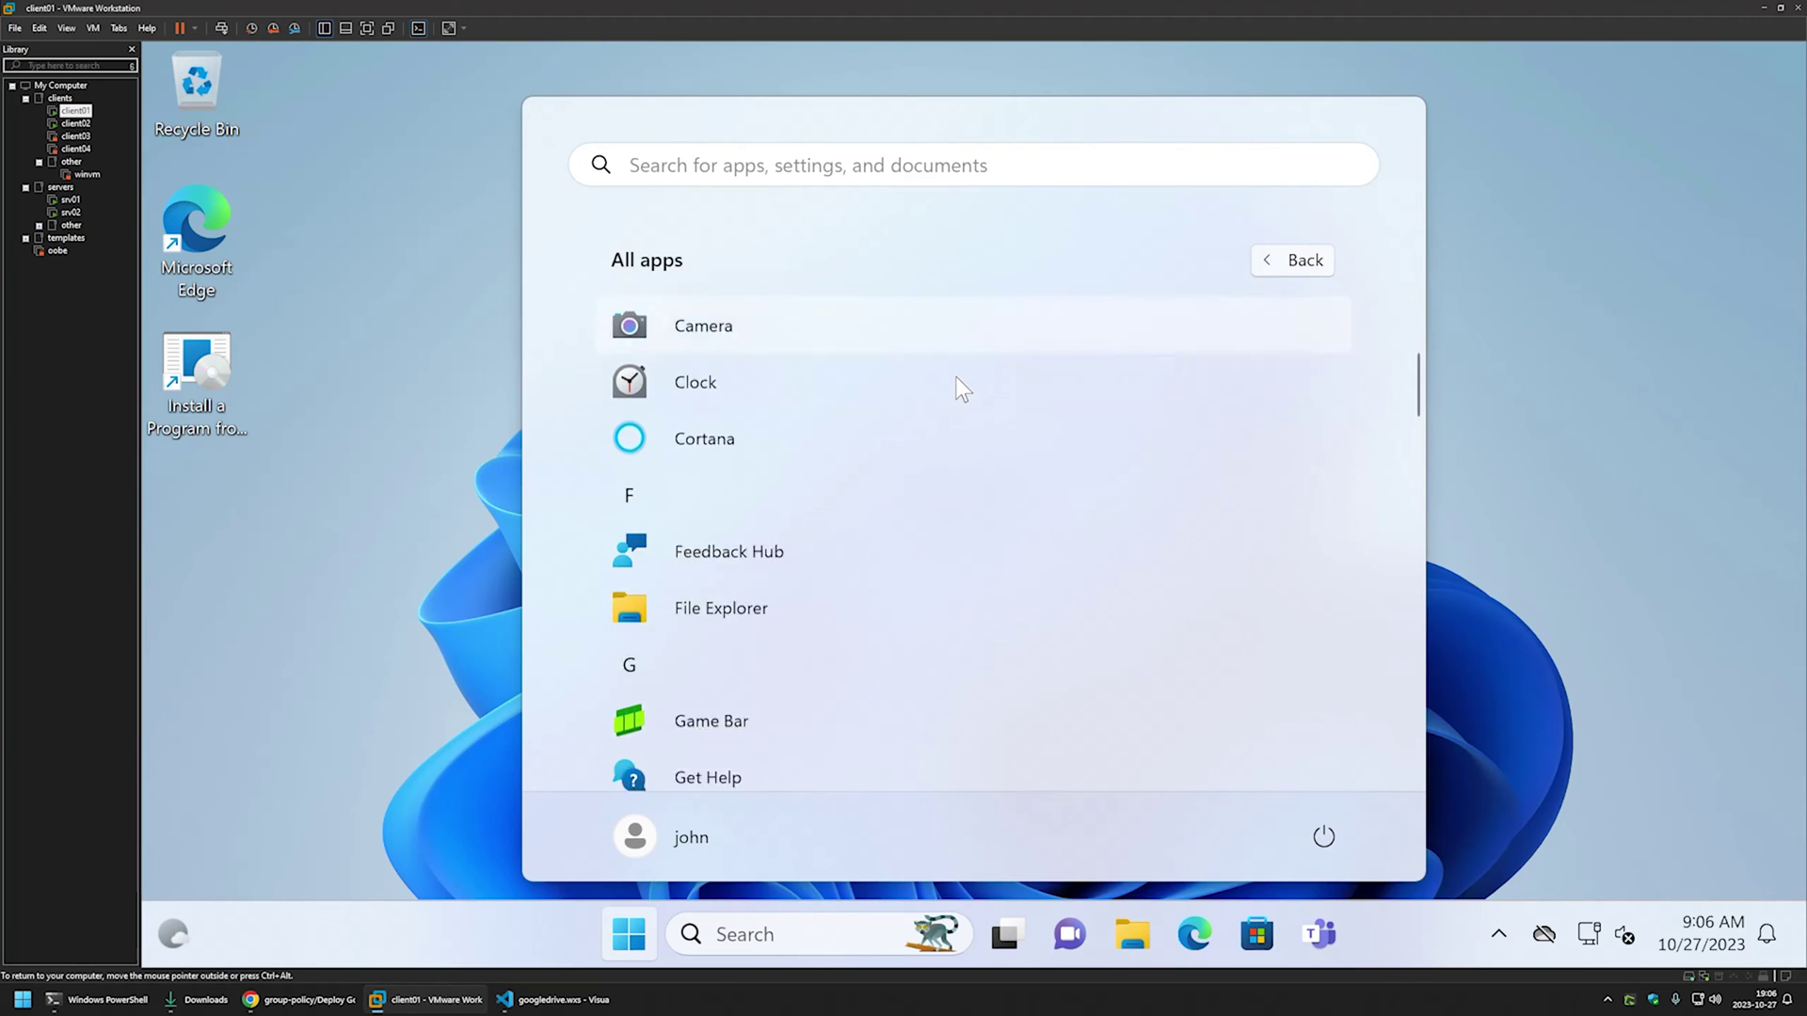
{"action": "scroll", "coordinate": [956, 386], "scroll_direction": "down", "scroll_amount": 2}
{"action": "left_click", "coordinate": [770, 632]}
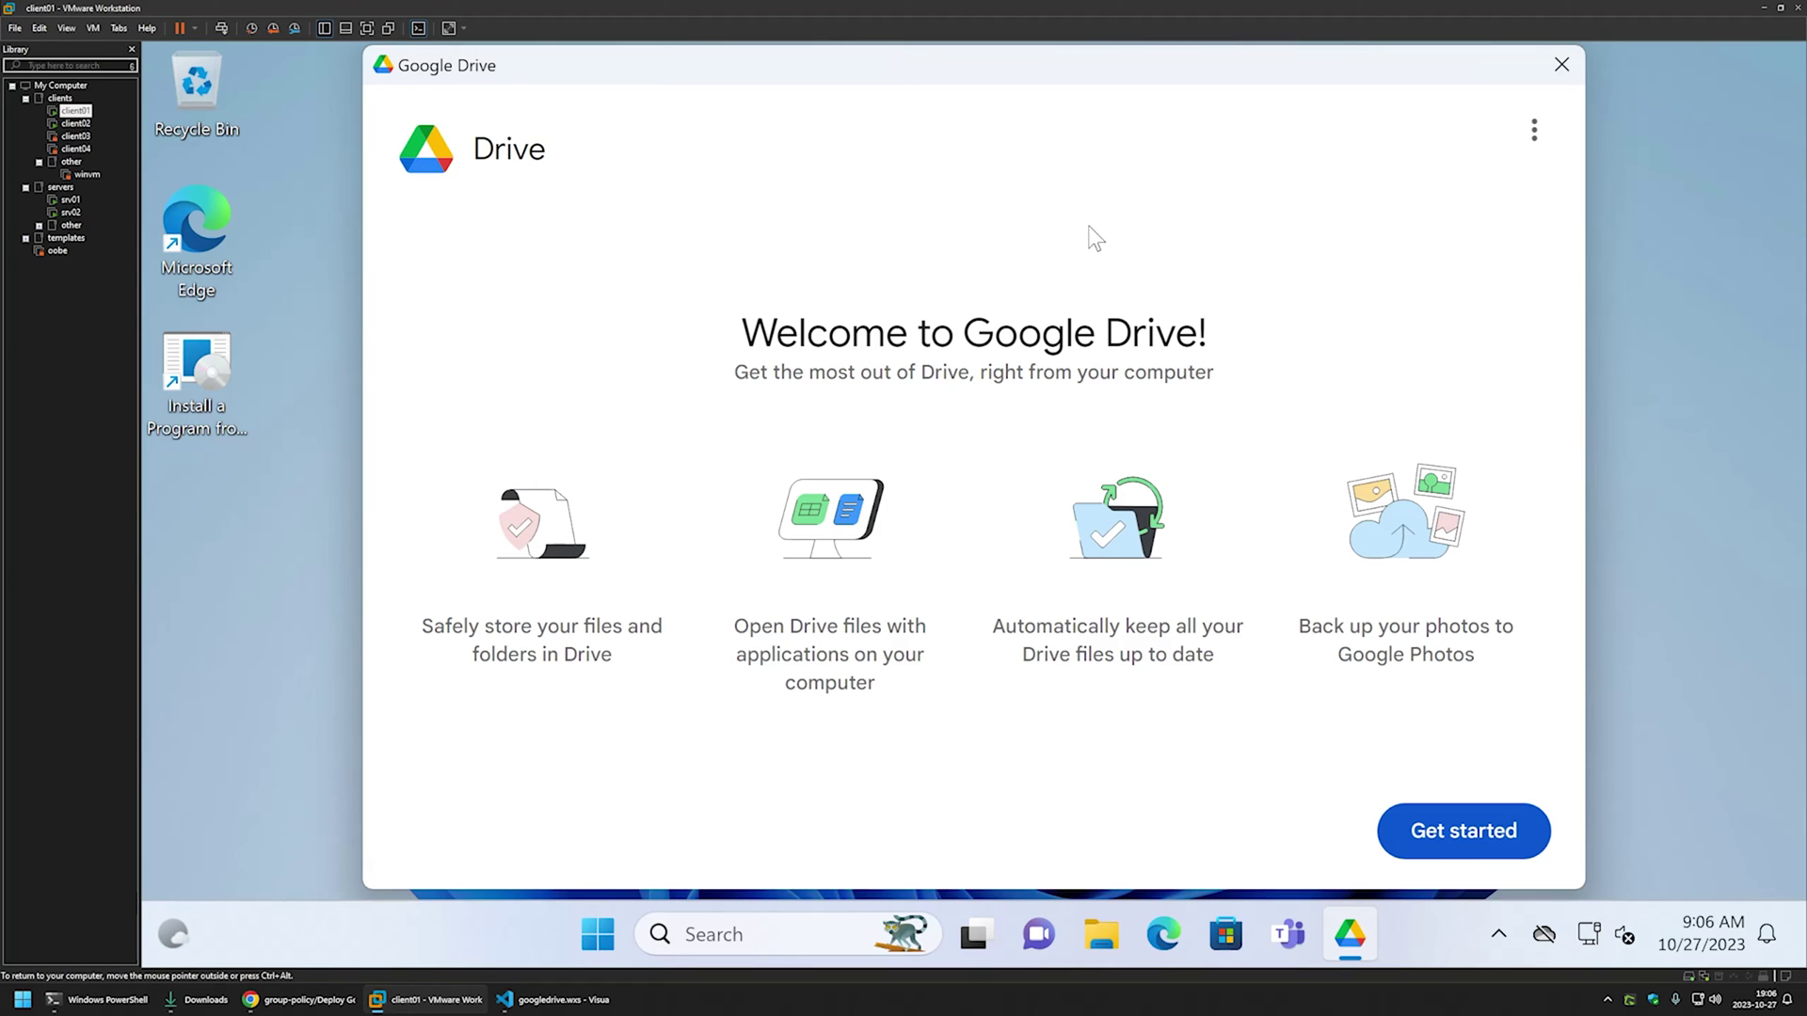
Switch to the srv01 virtual machine and create a new Group Policy Object named Publish Google Drive.
{"action": "left_click", "coordinate": [71, 200]}
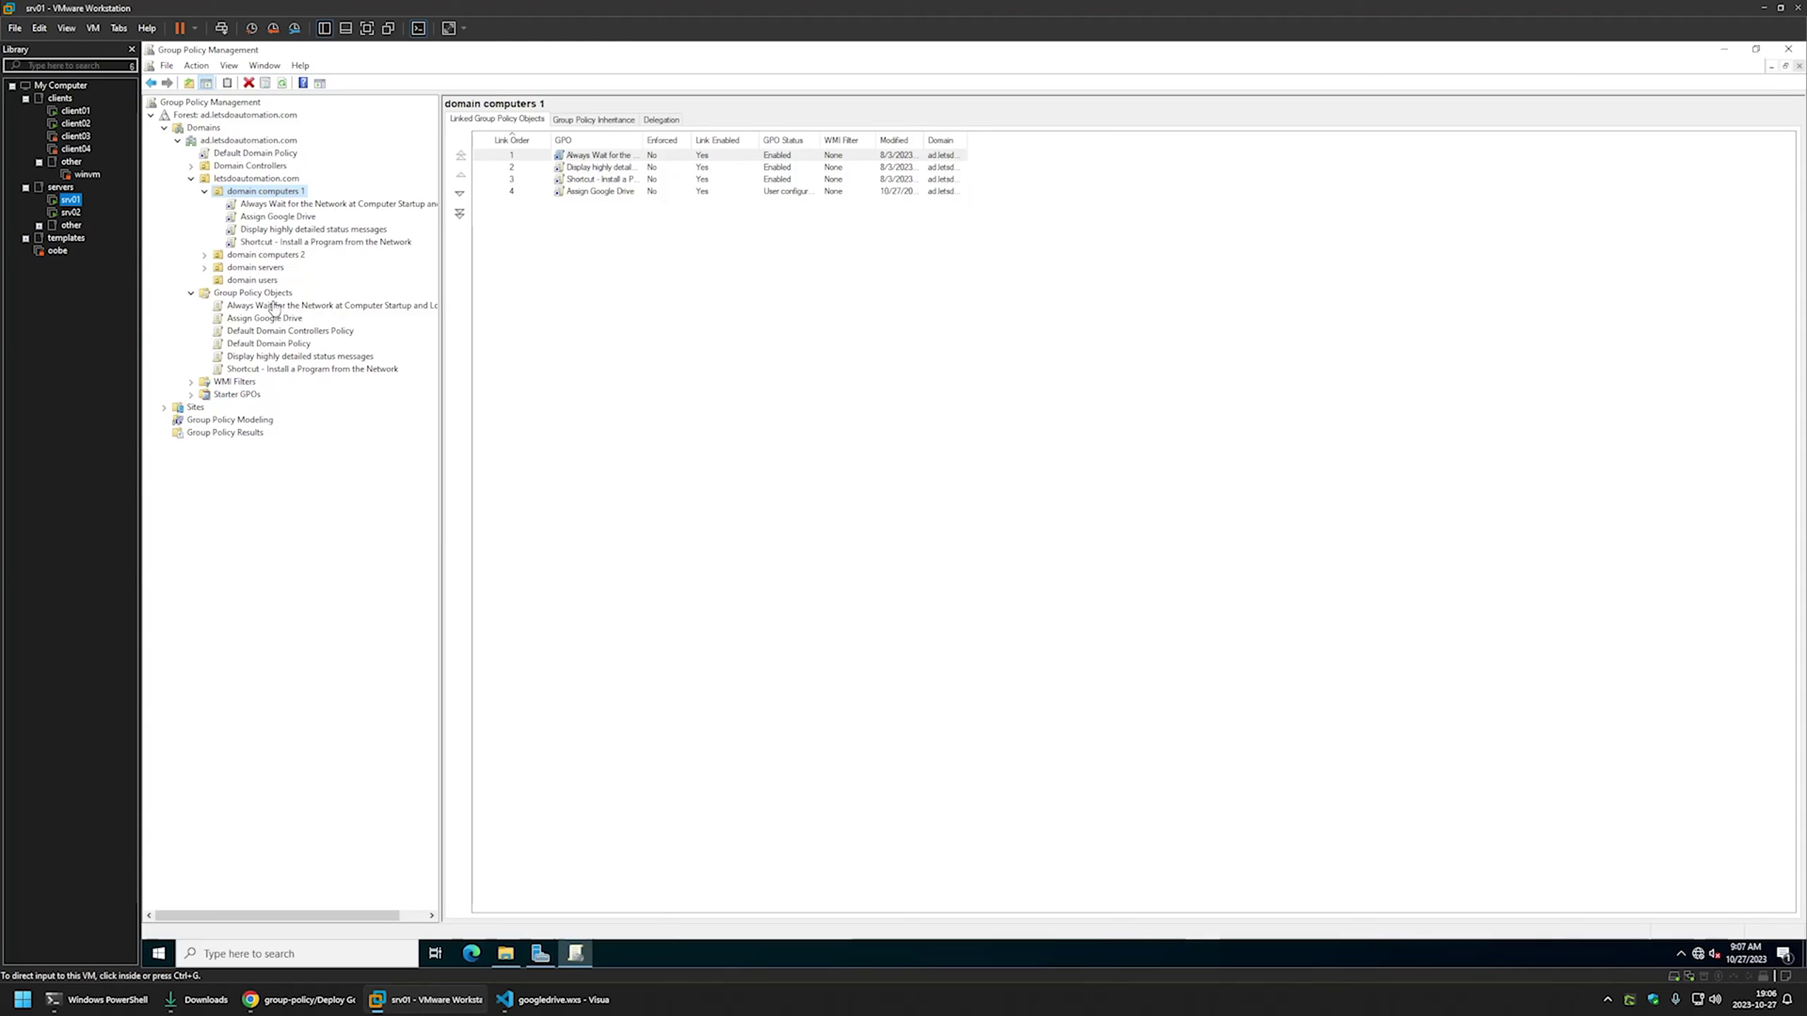
{"action": "right_click", "coordinate": [277, 293]}
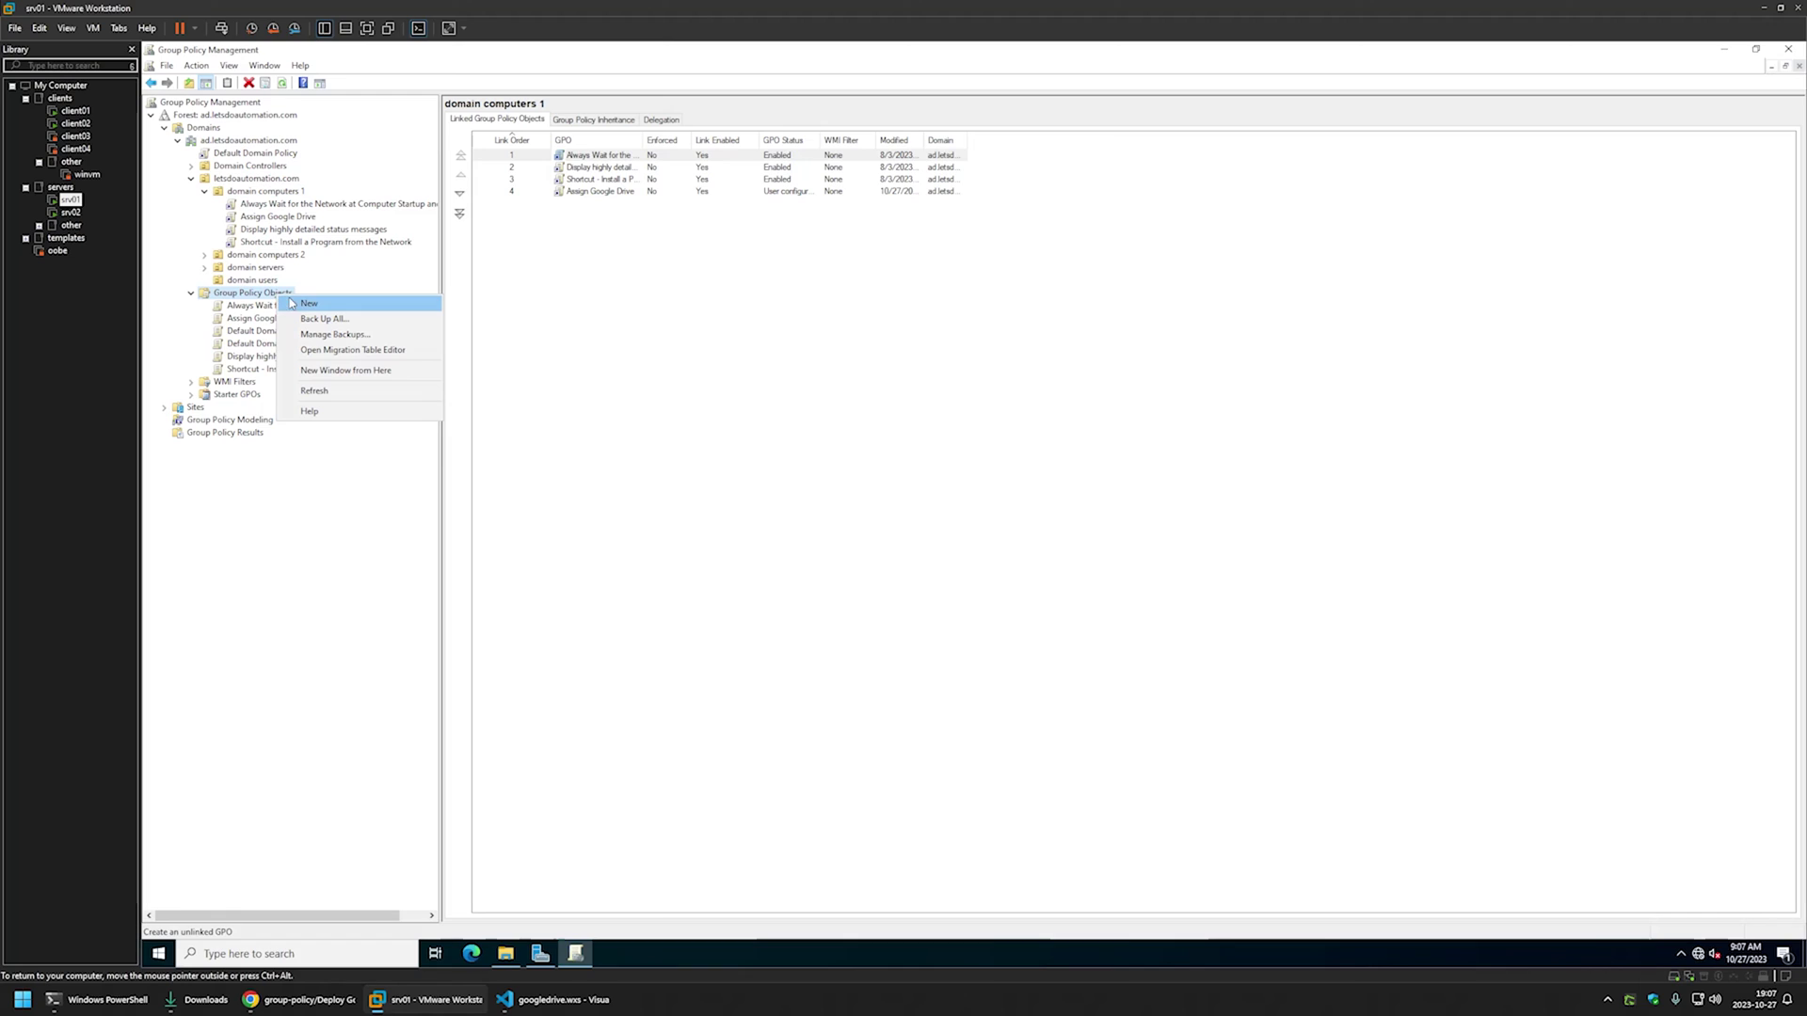
{"action": "left_click", "coordinate": [309, 304]}
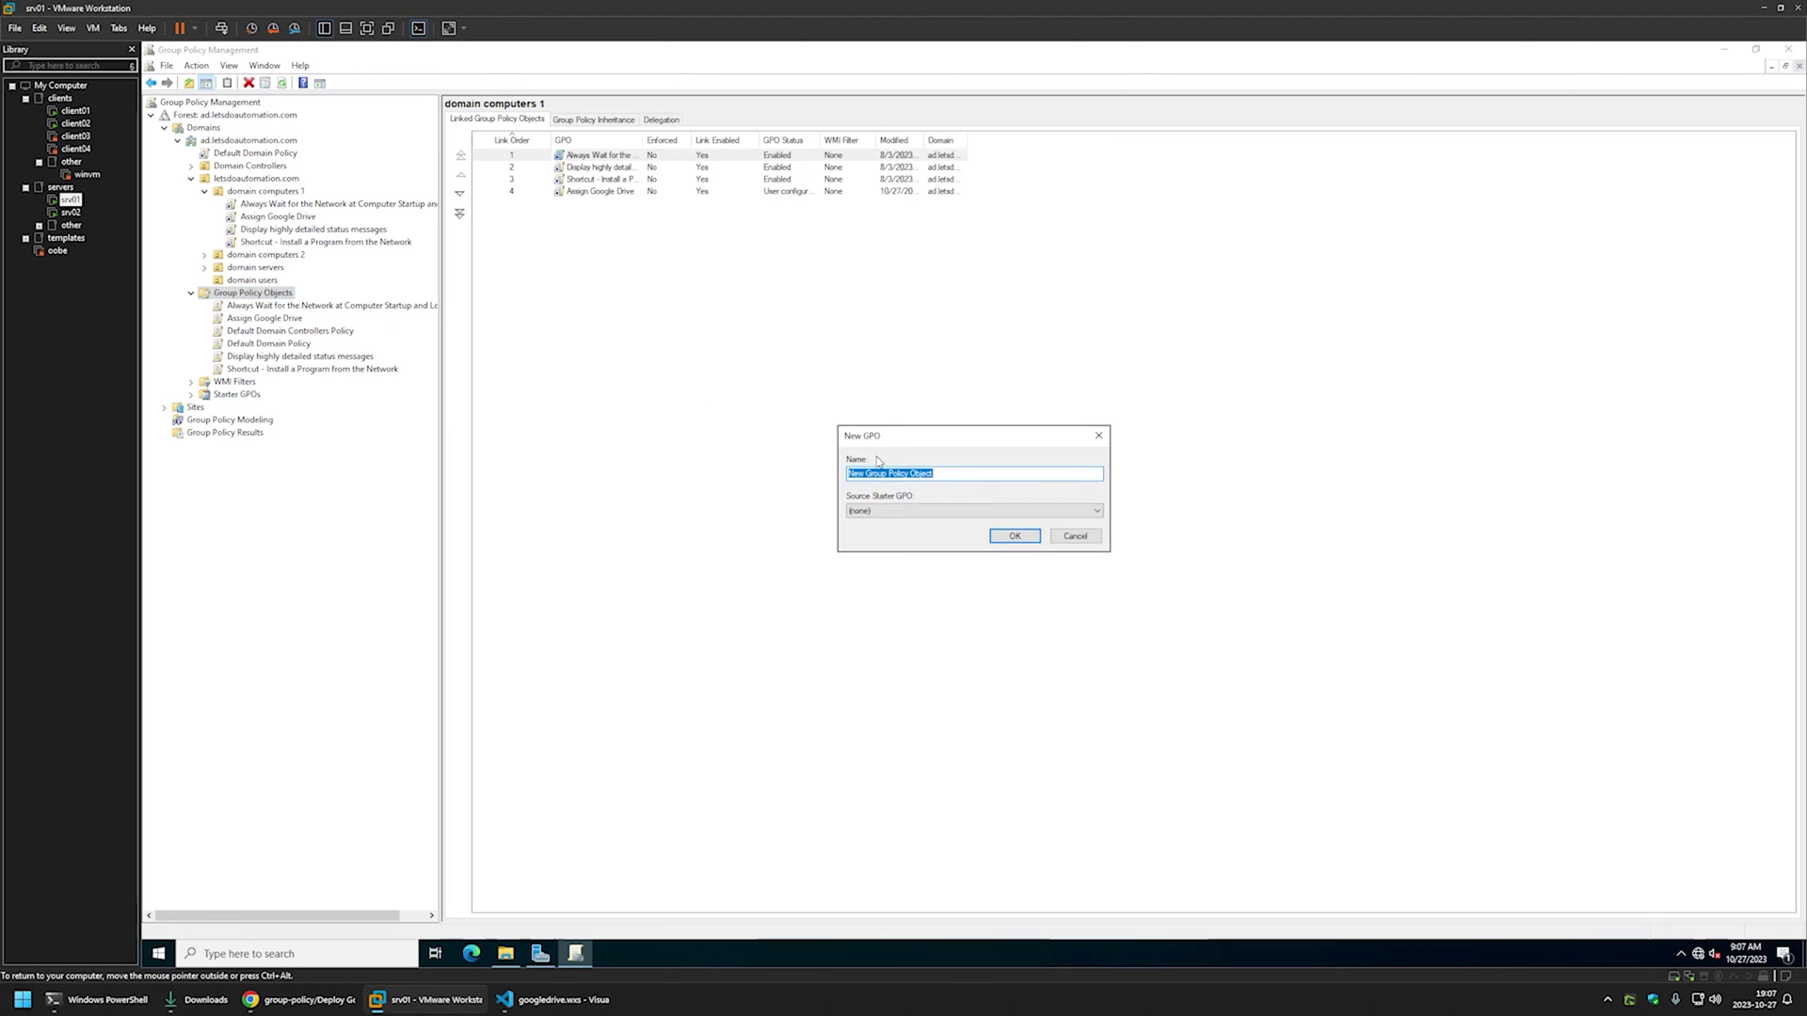
{"action": "type", "text": "Publish Google Drive"}
{"action": "left_click", "coordinate": [1022, 538]}
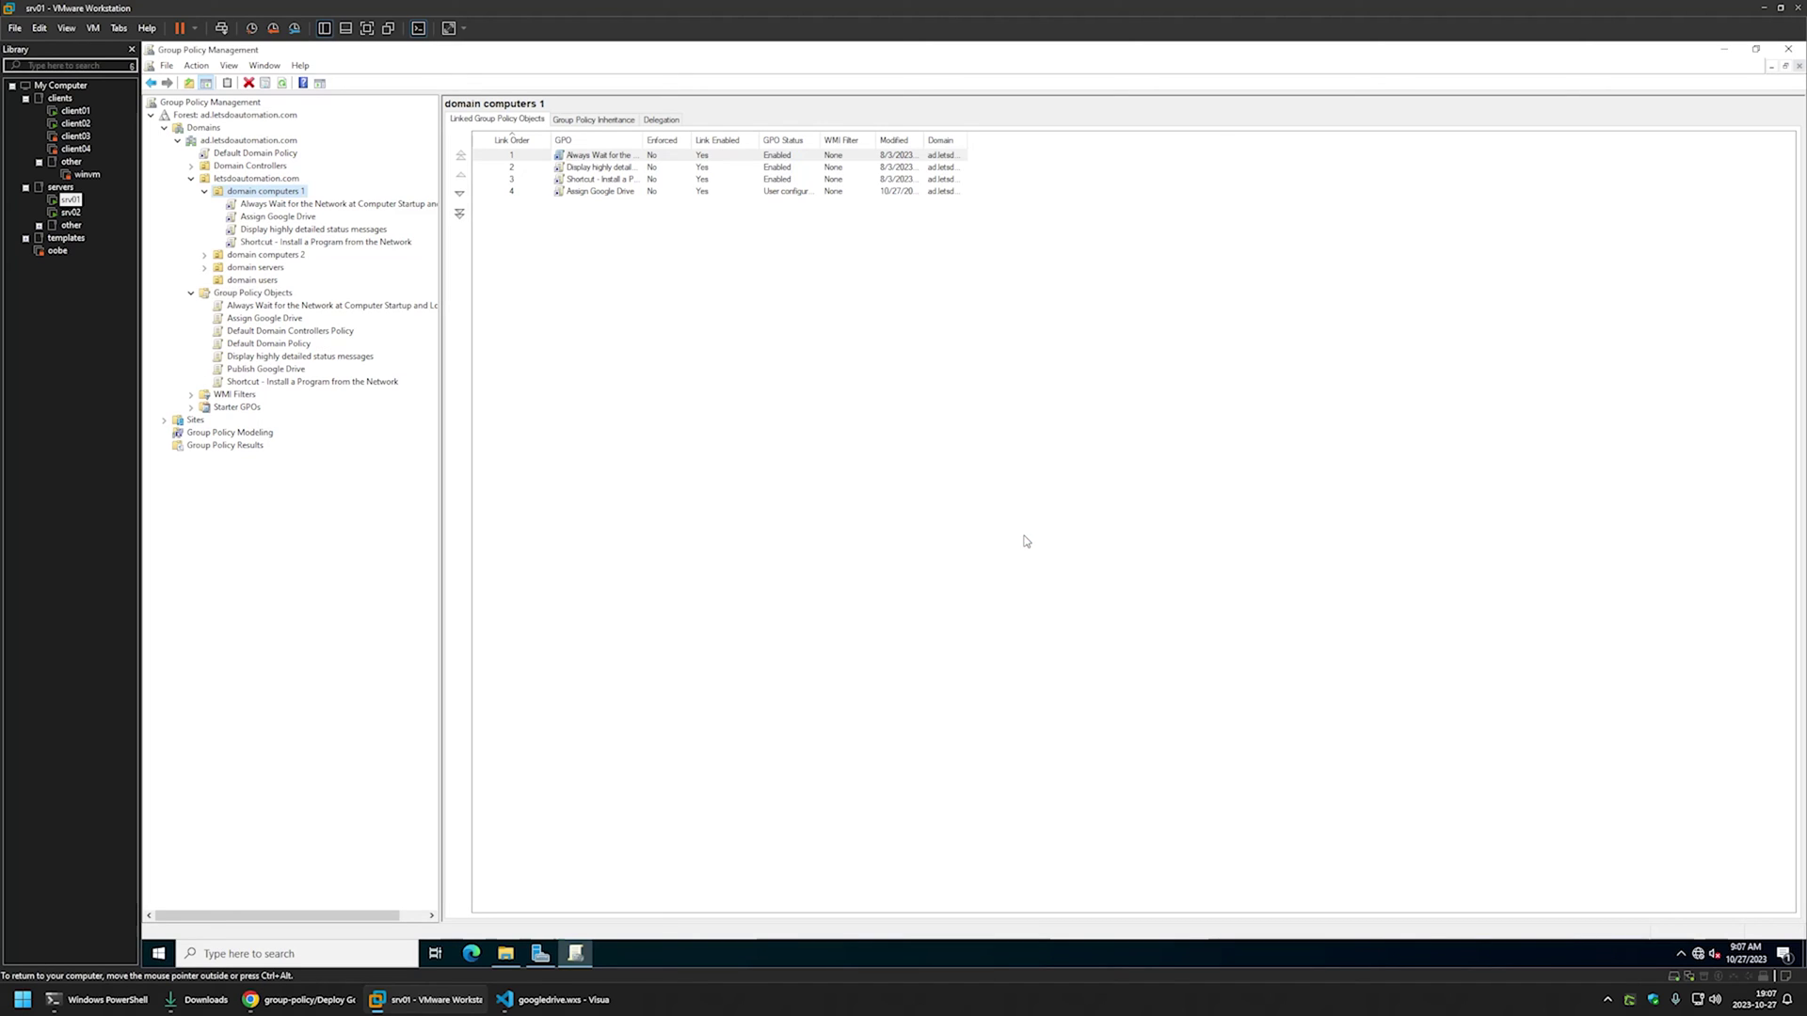
Open the Publish Google Drive GPO for editing and go to Software installation under the User Configuration policies.
{"action": "right_click", "coordinate": [297, 369]}
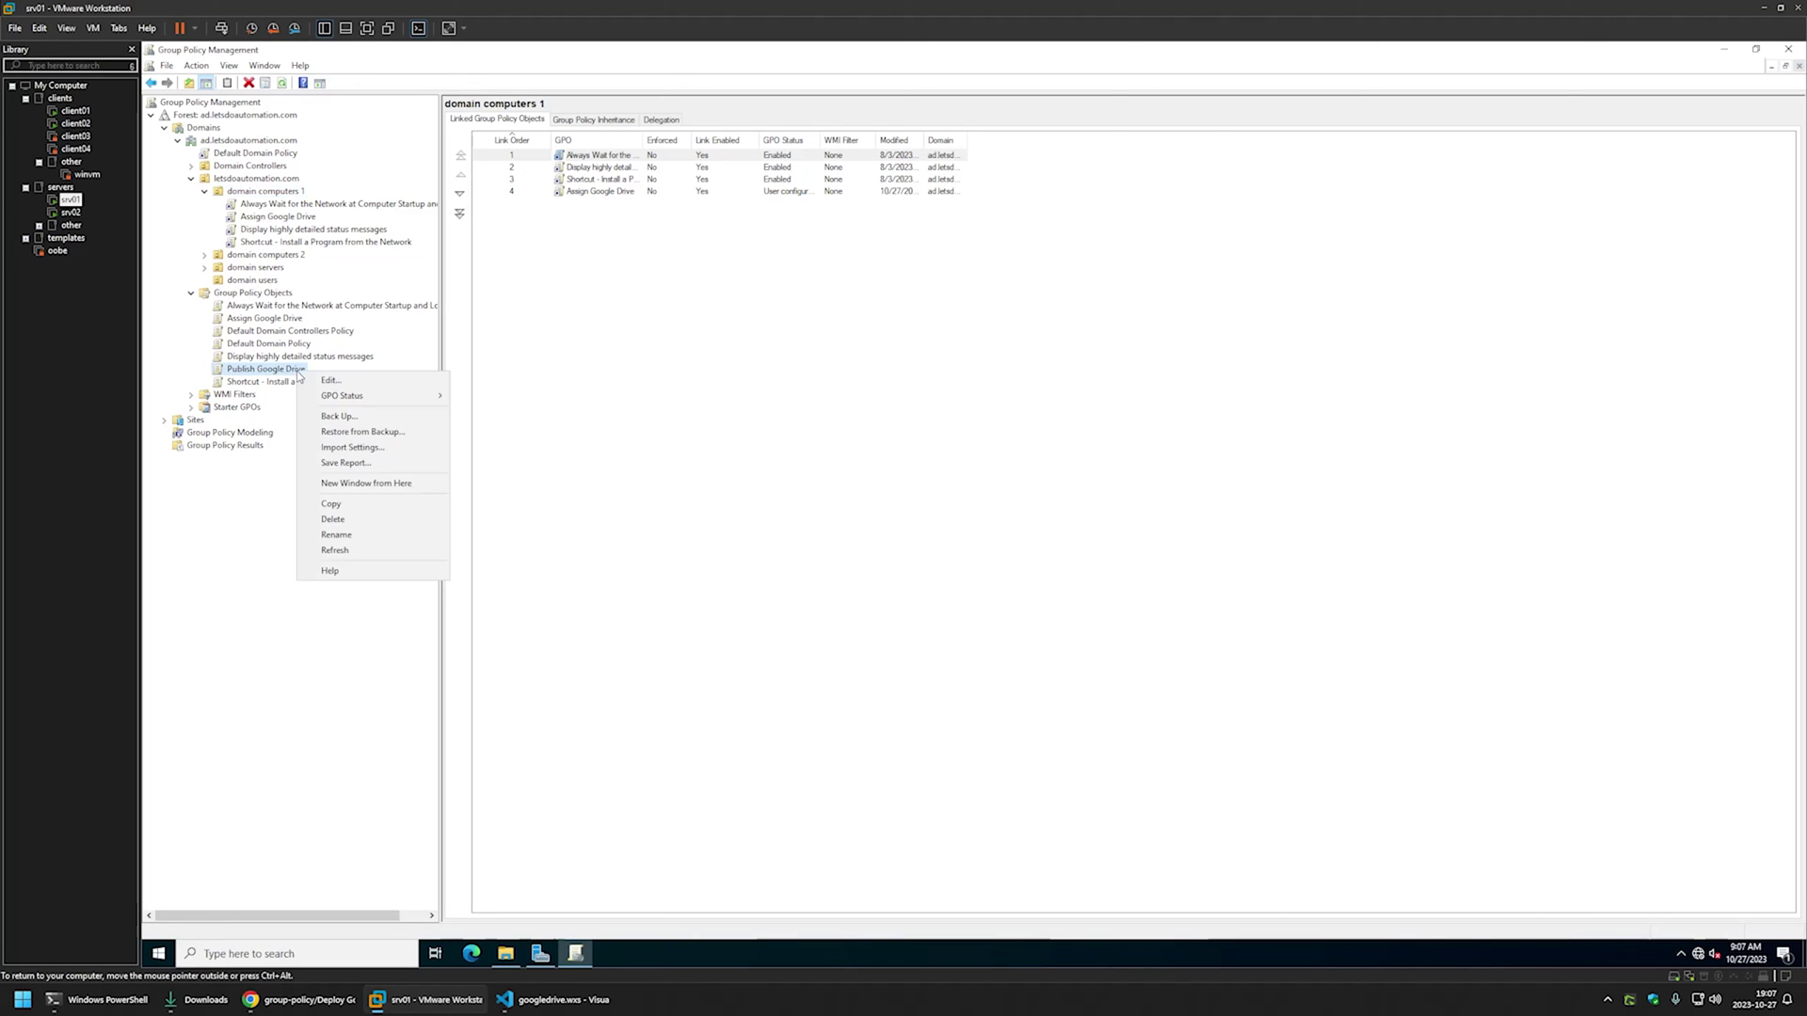
{"action": "left_click", "coordinate": [337, 384]}
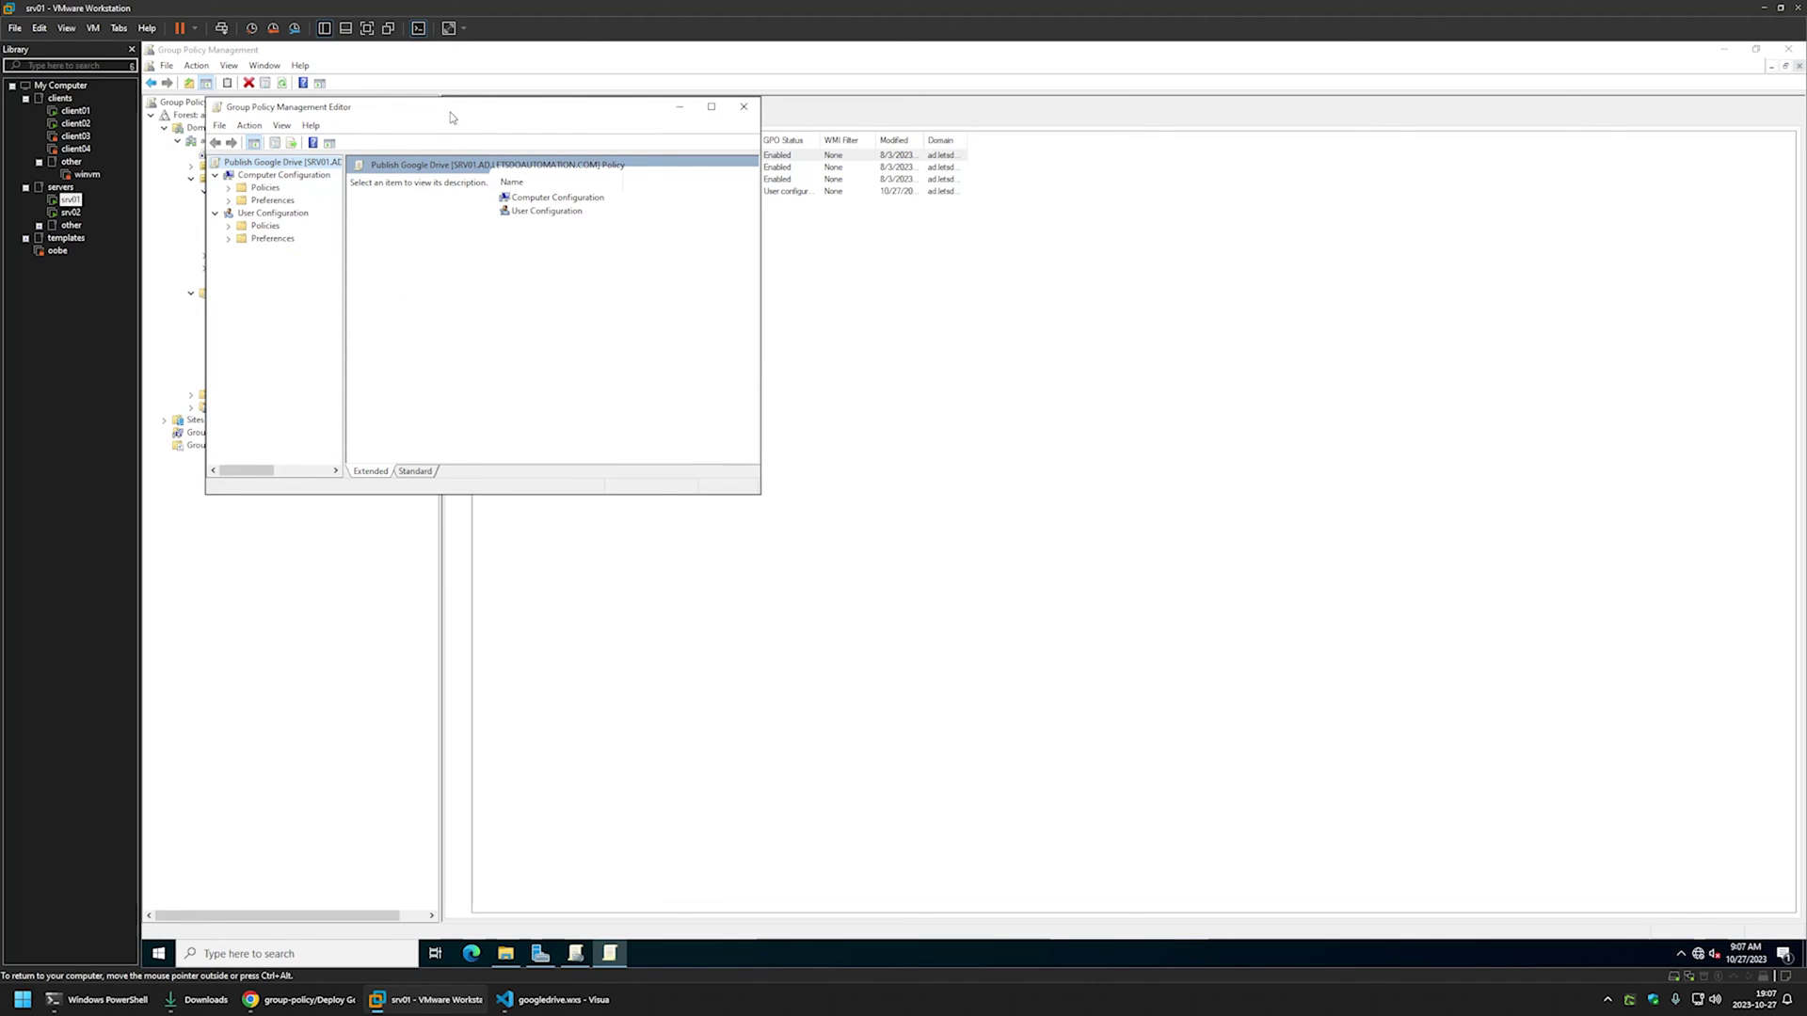
{"action": "left_click_drag", "start_coordinate": [453, 117], "coordinate": [974, 294]}
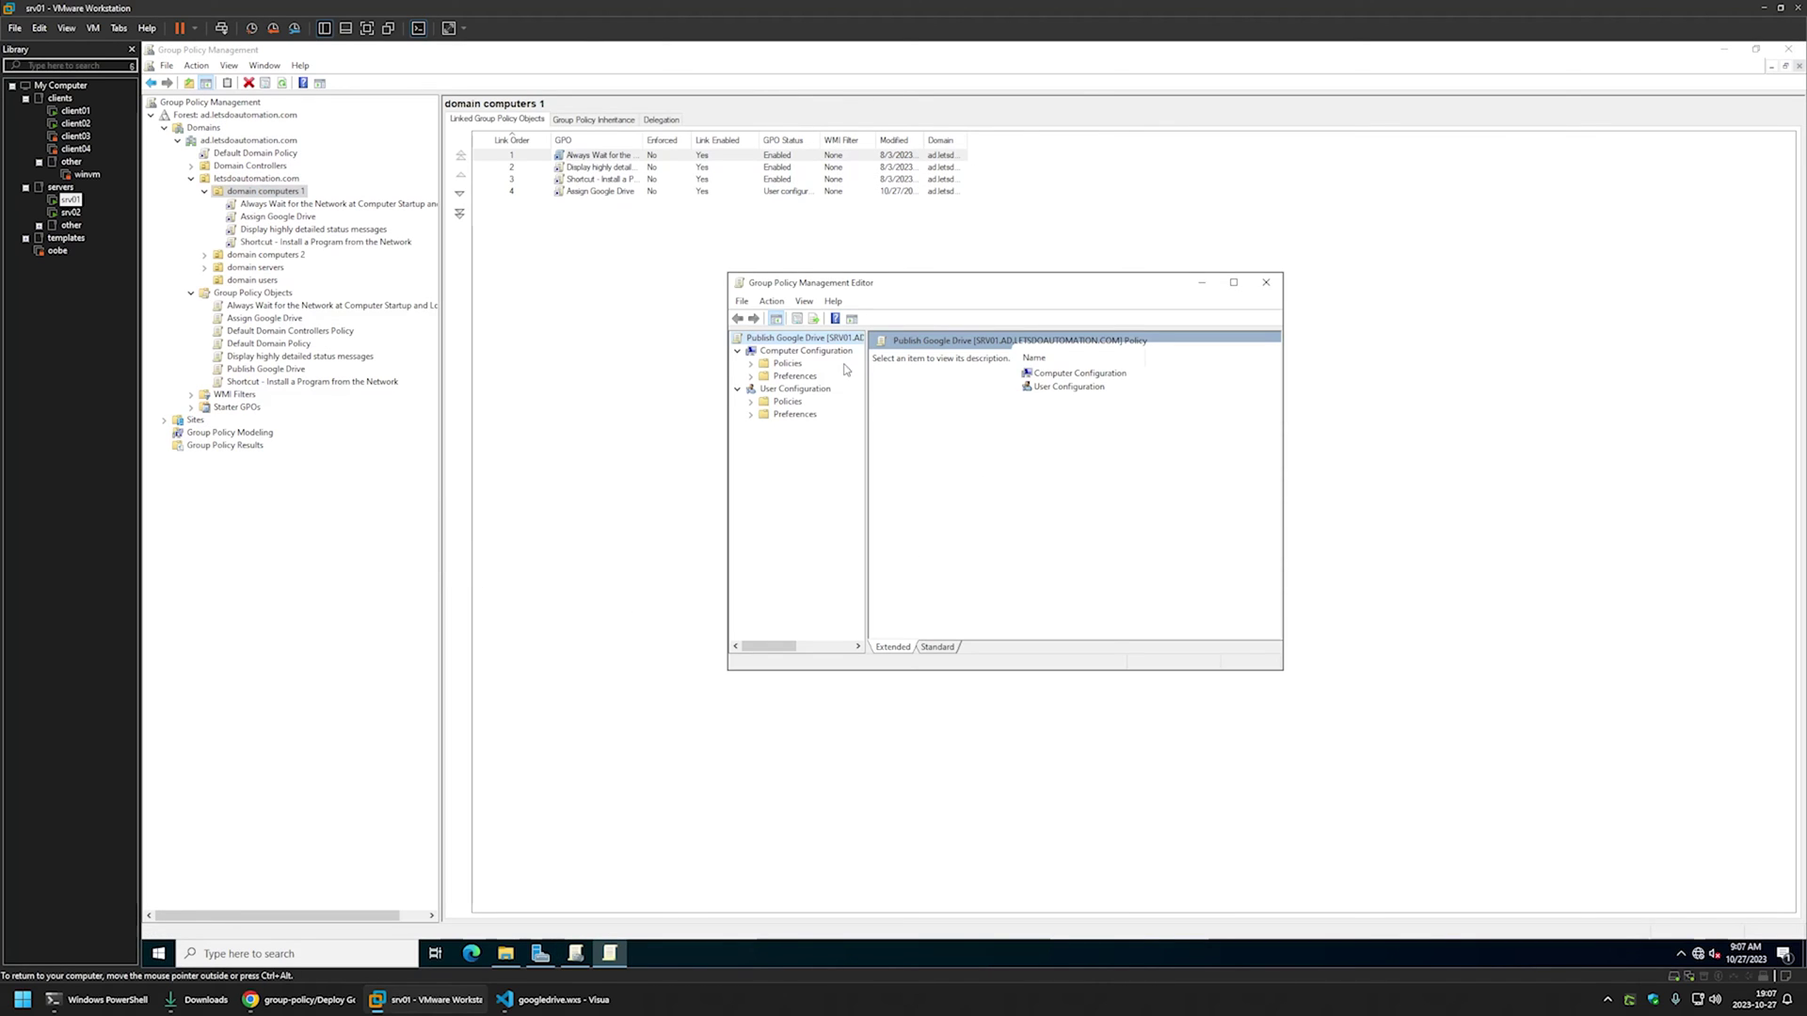
{"action": "left_click", "coordinate": [781, 390]}
{"action": "left_click", "coordinate": [752, 403]}
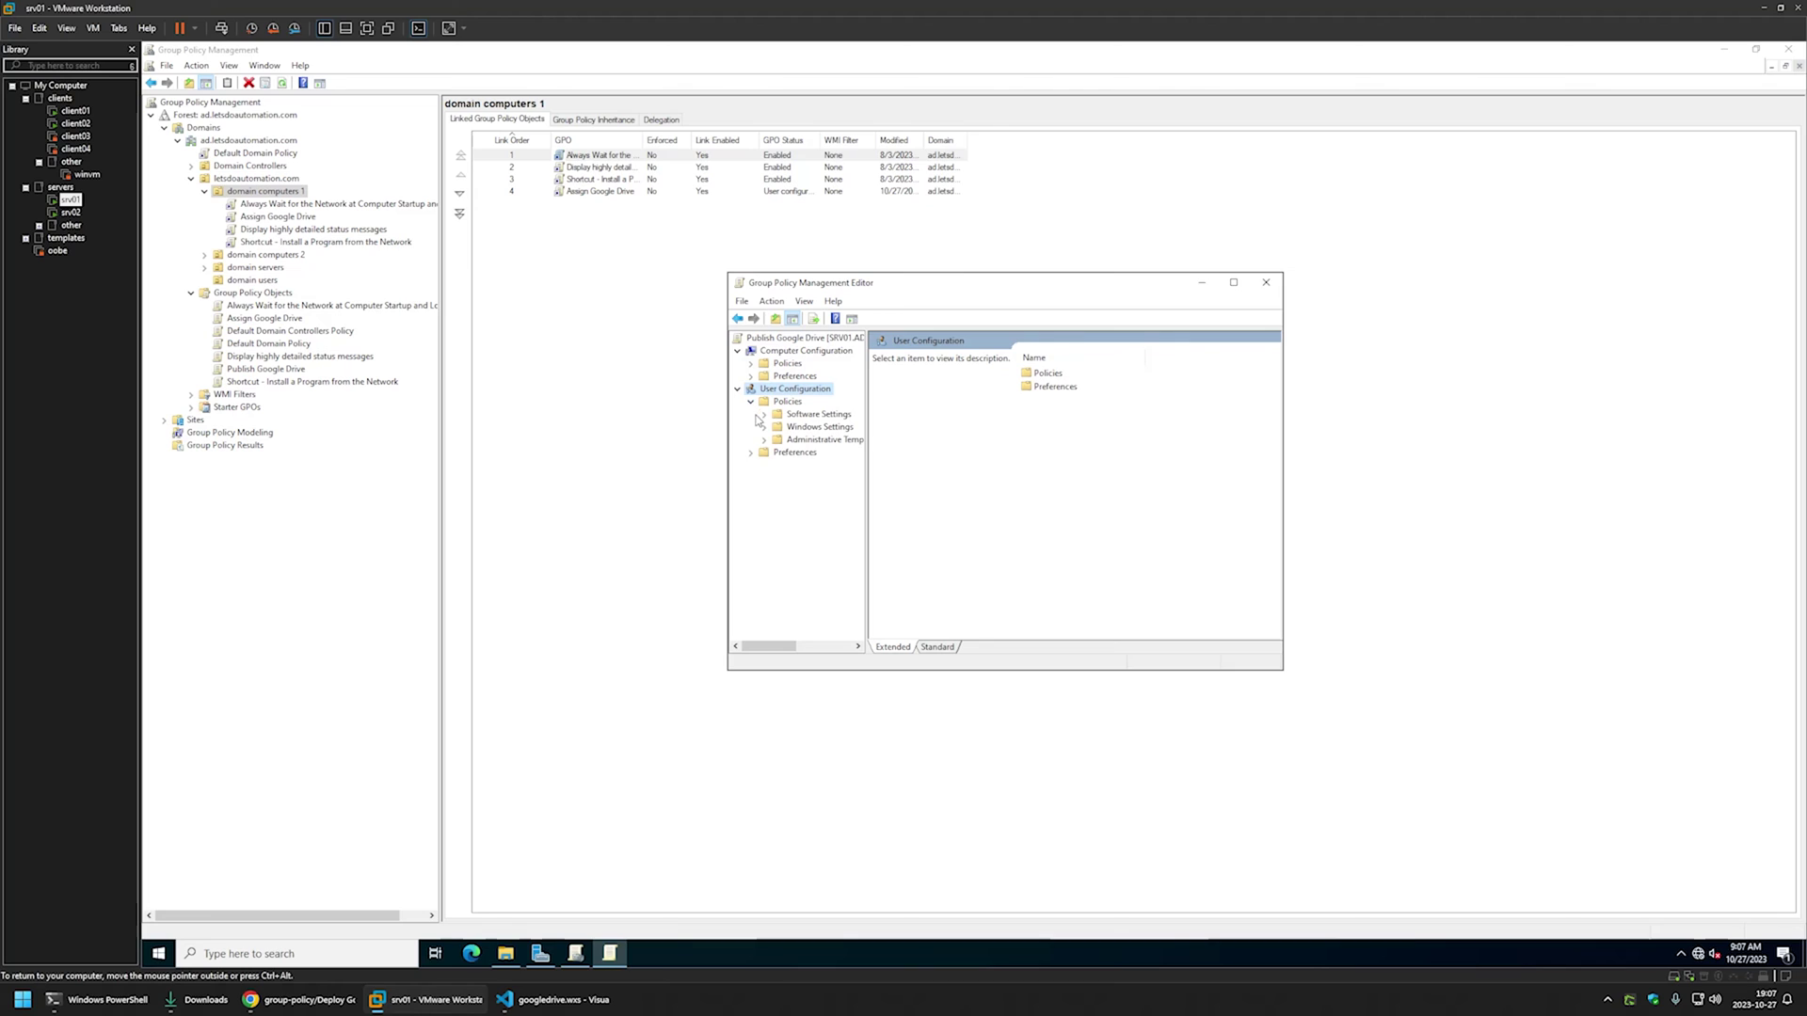
{"action": "left_click", "coordinate": [764, 415]}
{"action": "left_click", "coordinate": [810, 428]}
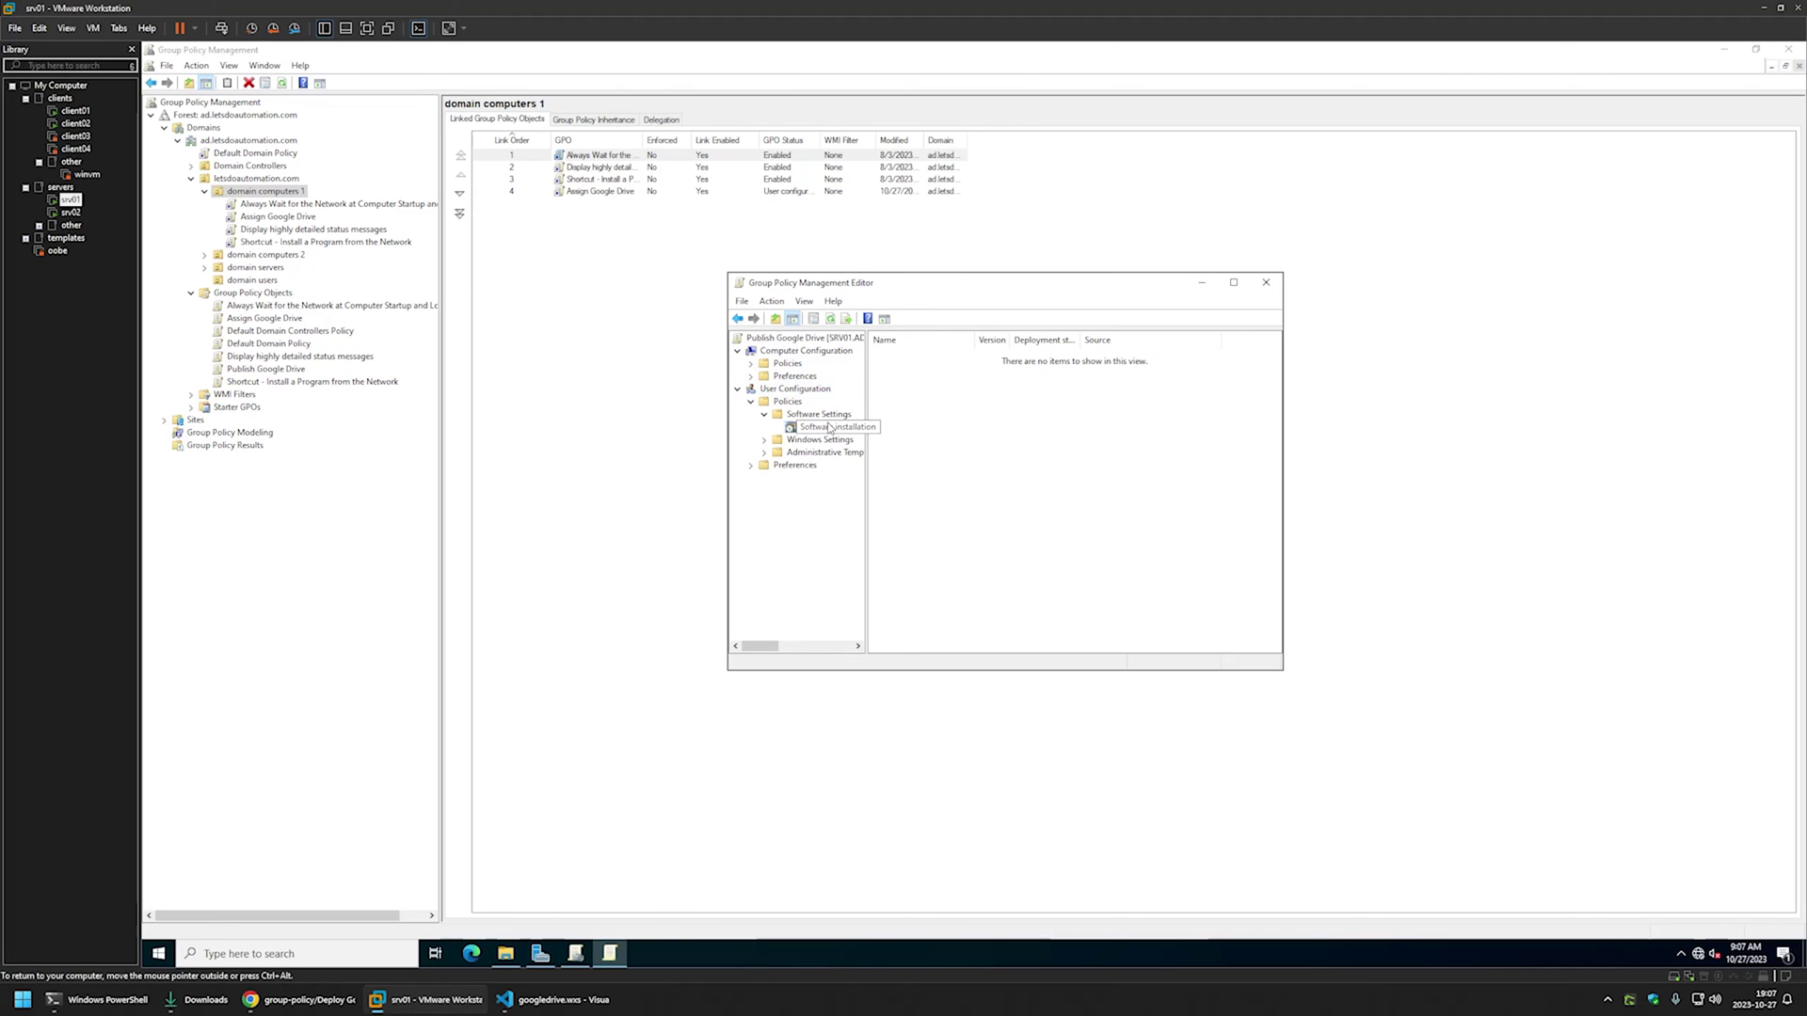
Add the googledrive installer from \\srv02\software\Google Drive as a new software package with the Advanced deployment method.
{"action": "right_click", "coordinate": [965, 403]}
{"action": "mouse_move", "coordinate": [998, 408]}
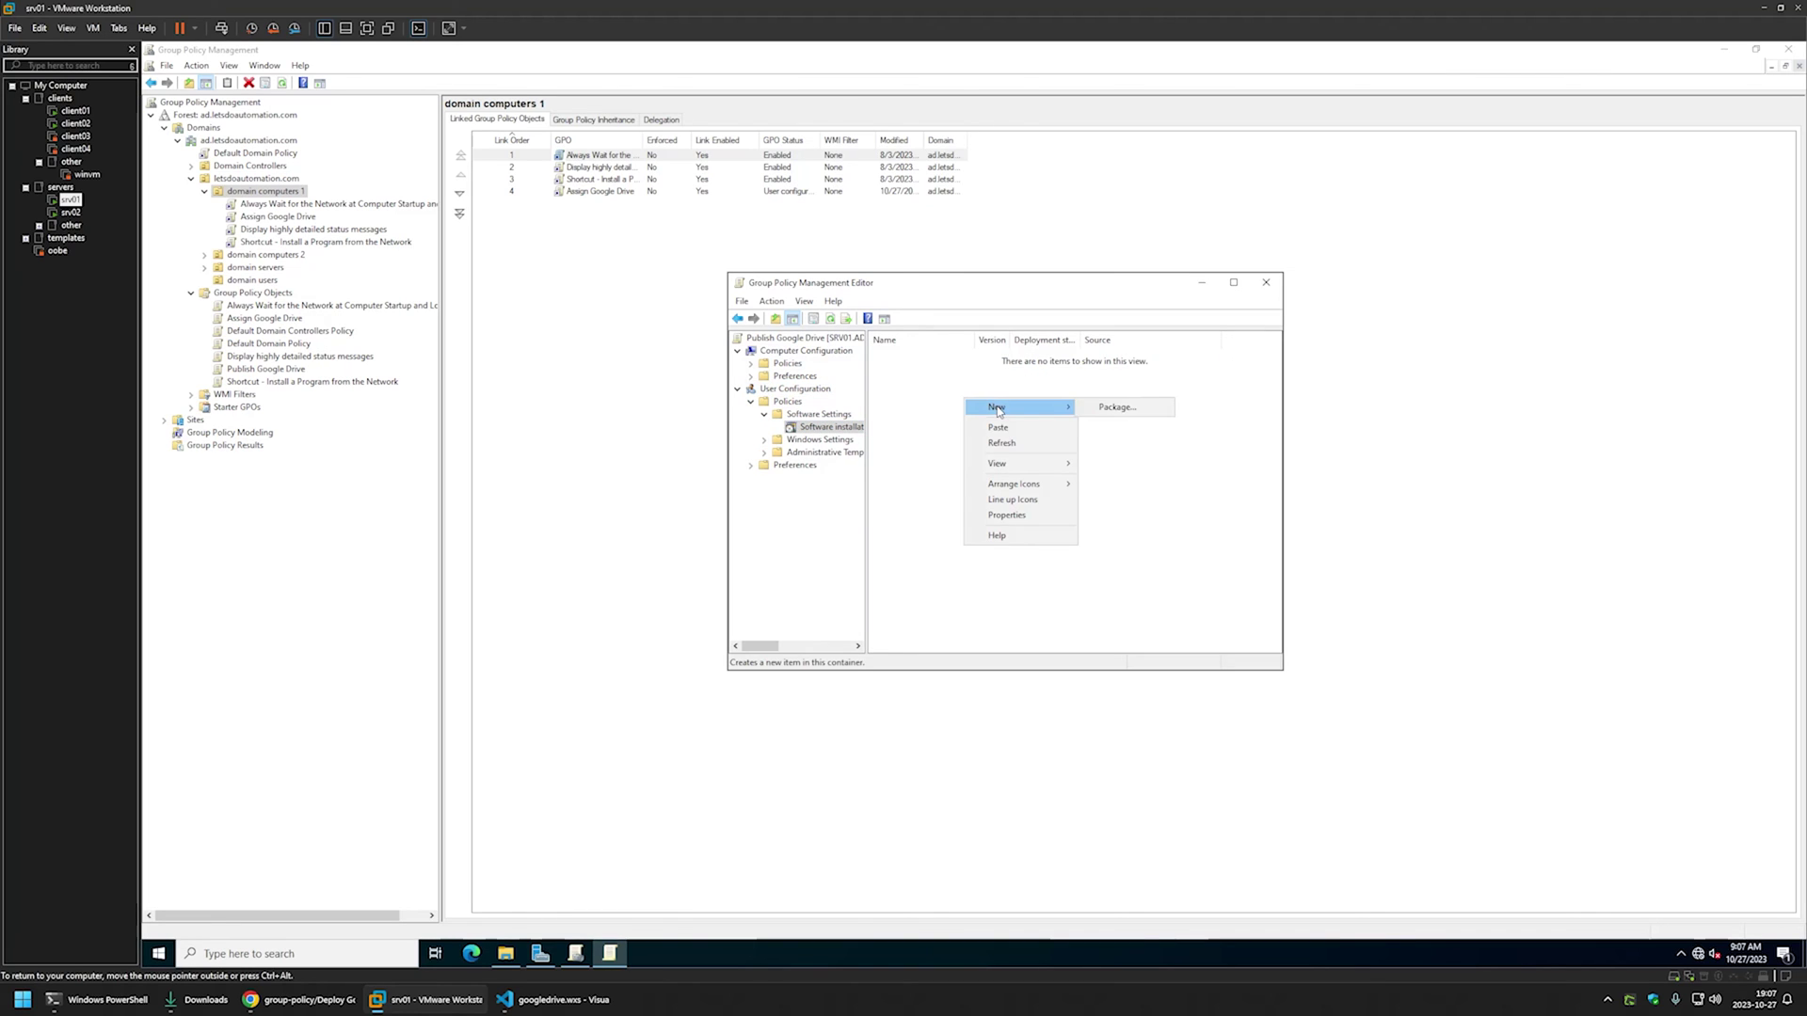
{"action": "left_click", "coordinate": [1120, 408]}
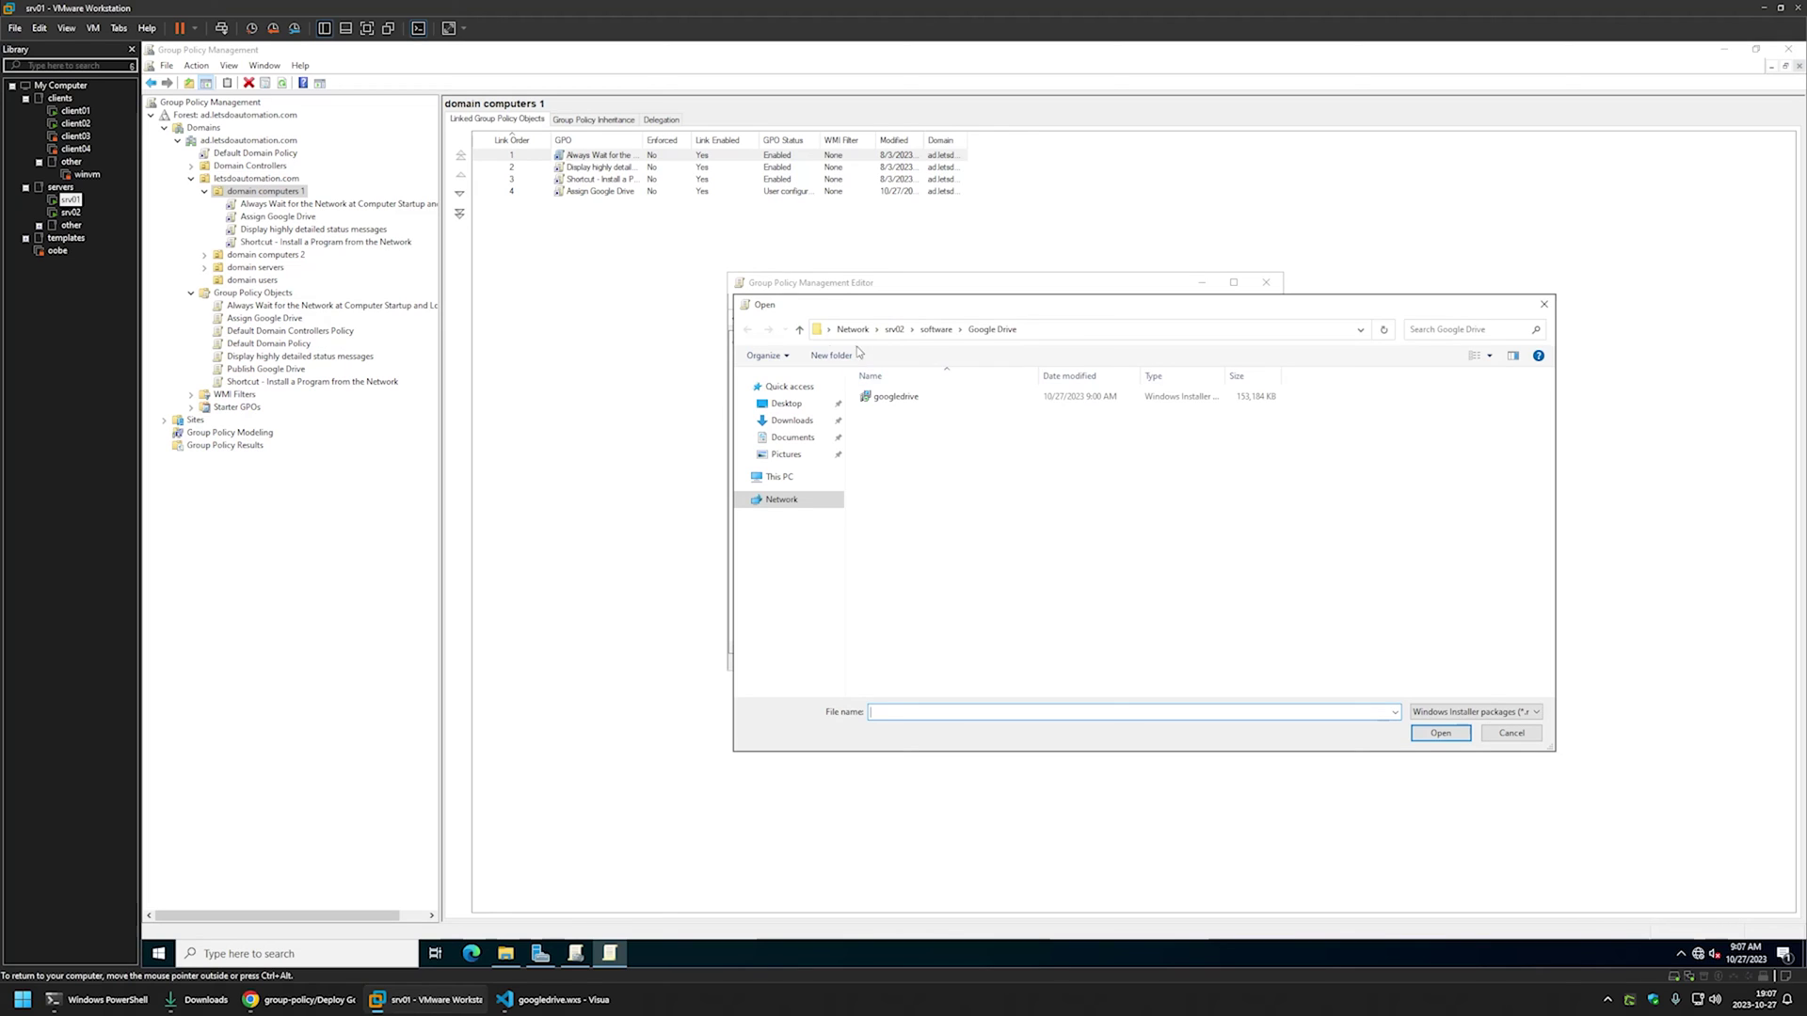
{"action": "left_click", "coordinate": [1003, 329]}
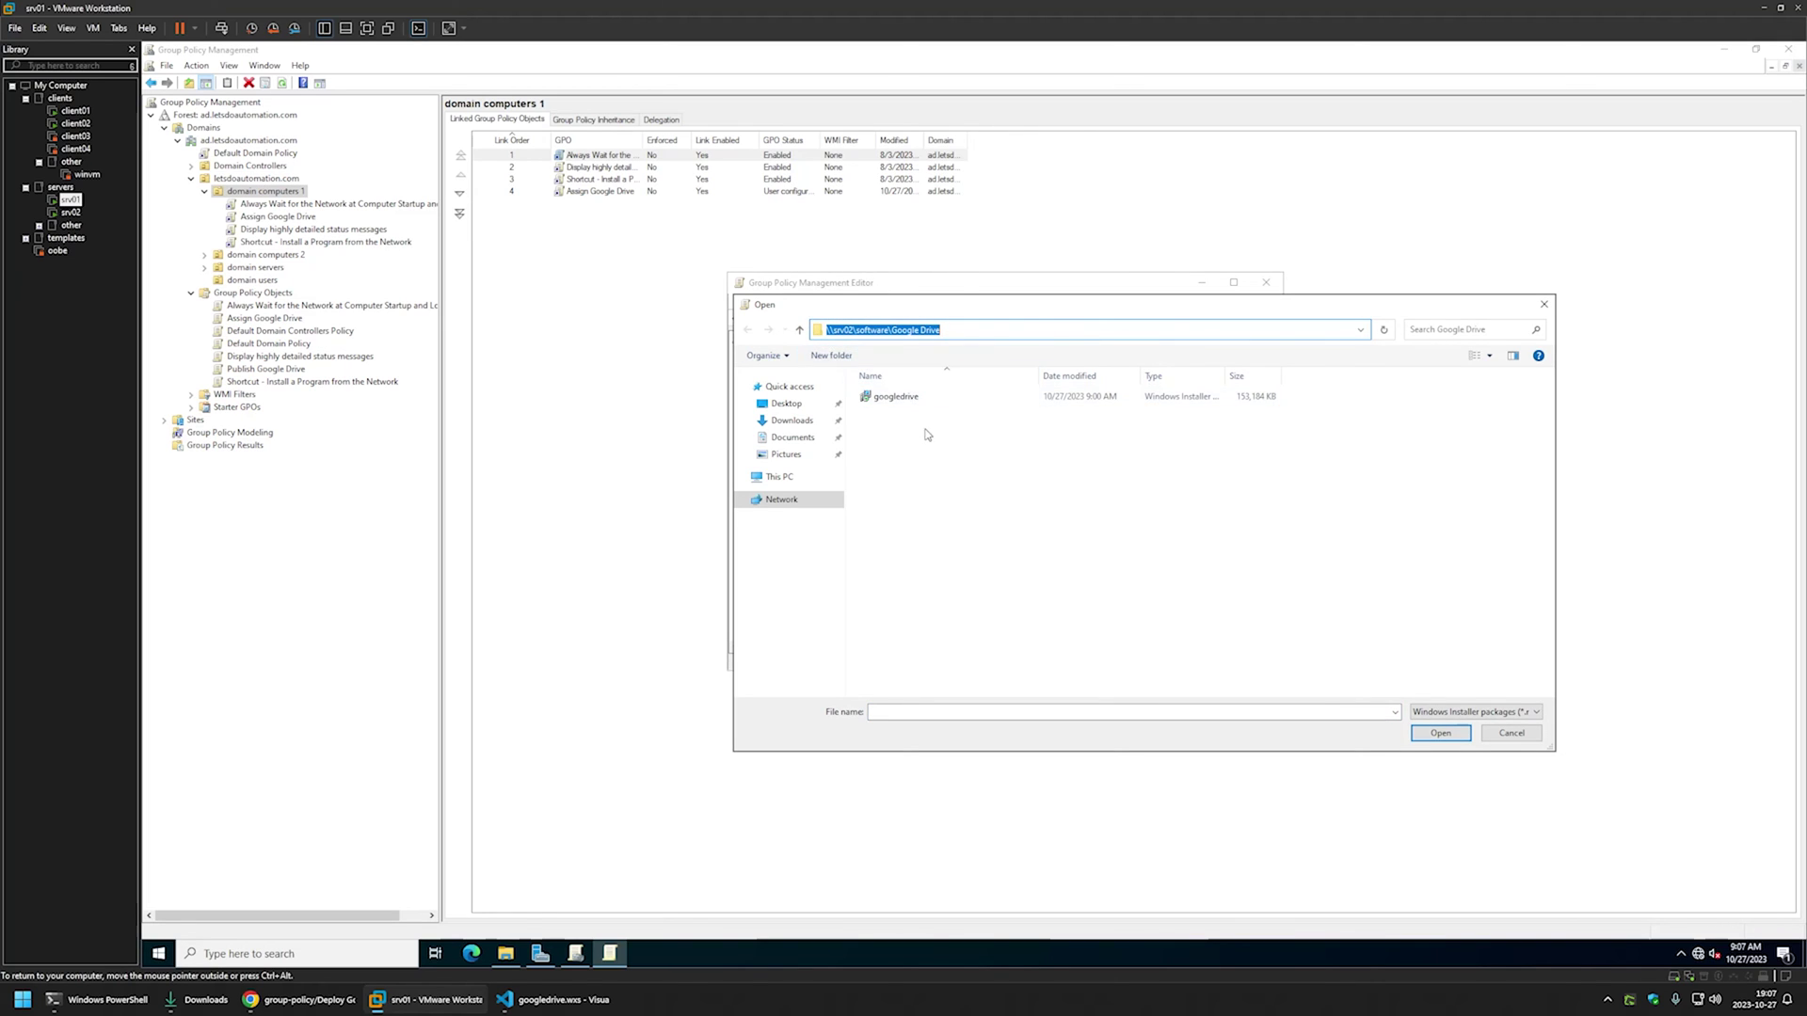
{"action": "double_click", "coordinate": [892, 396]}
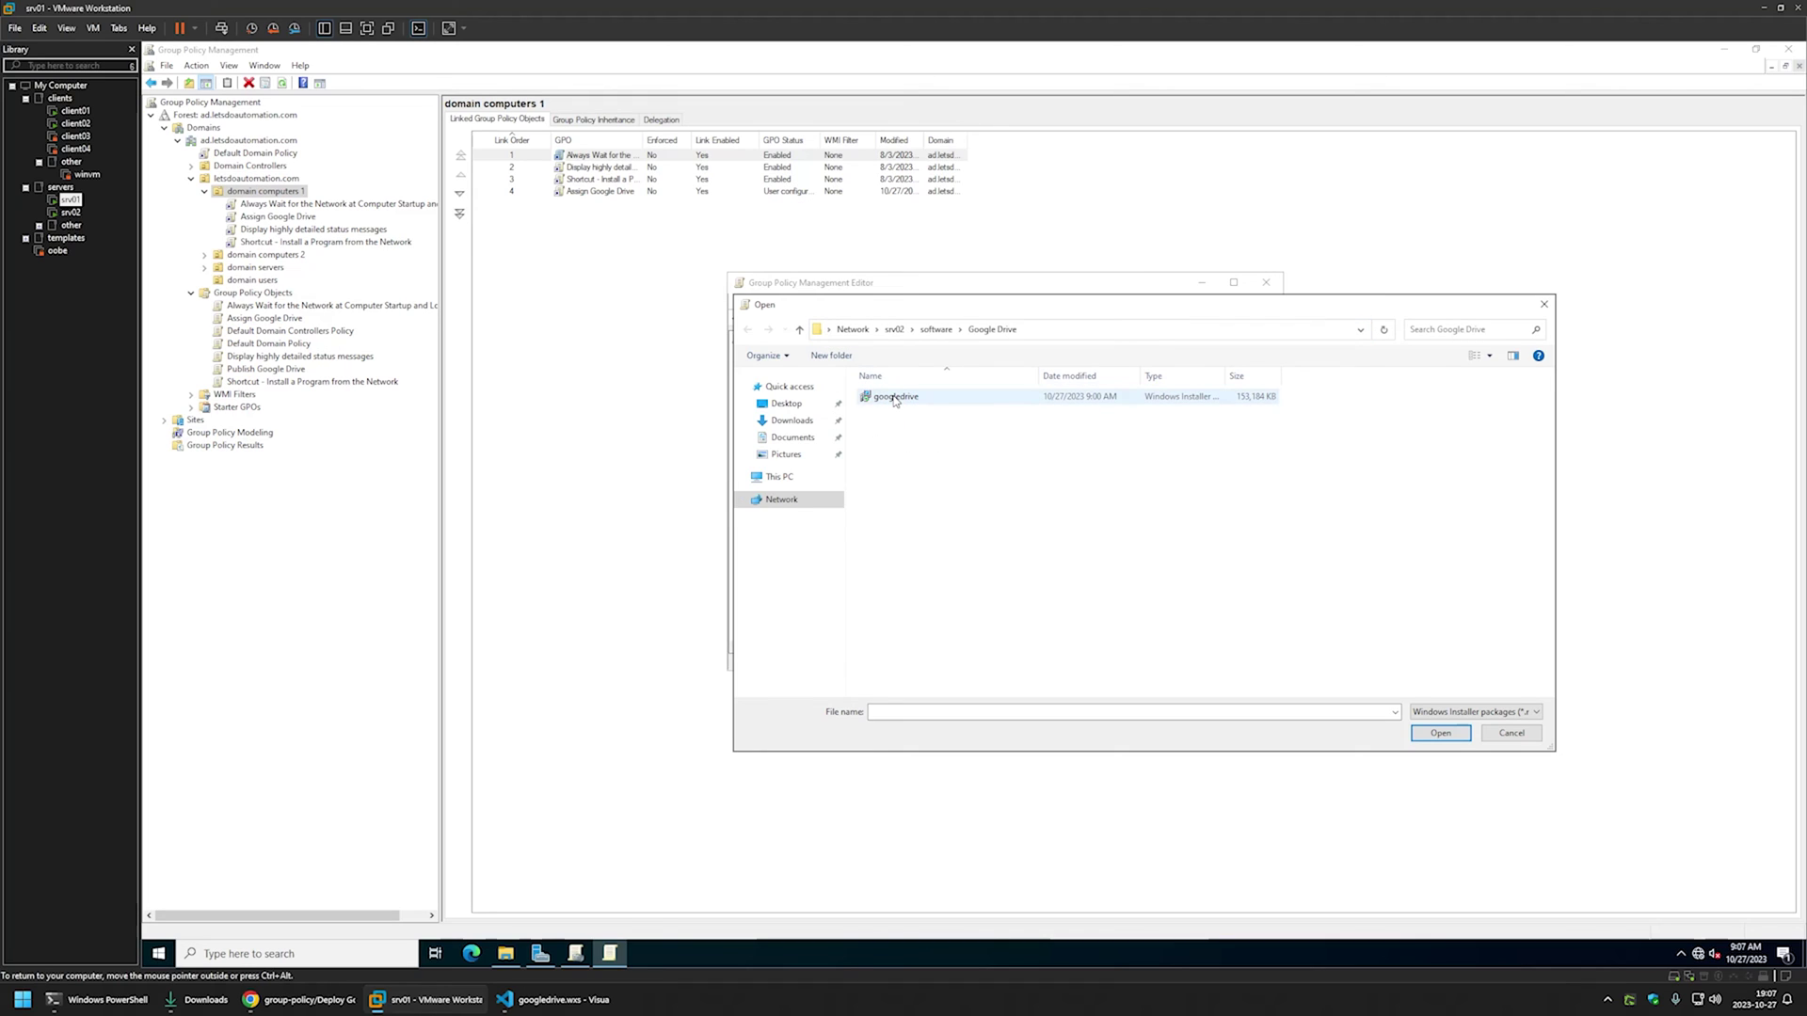
{"action": "left_click", "coordinate": [927, 478]}
{"action": "left_click", "coordinate": [1025, 538]}
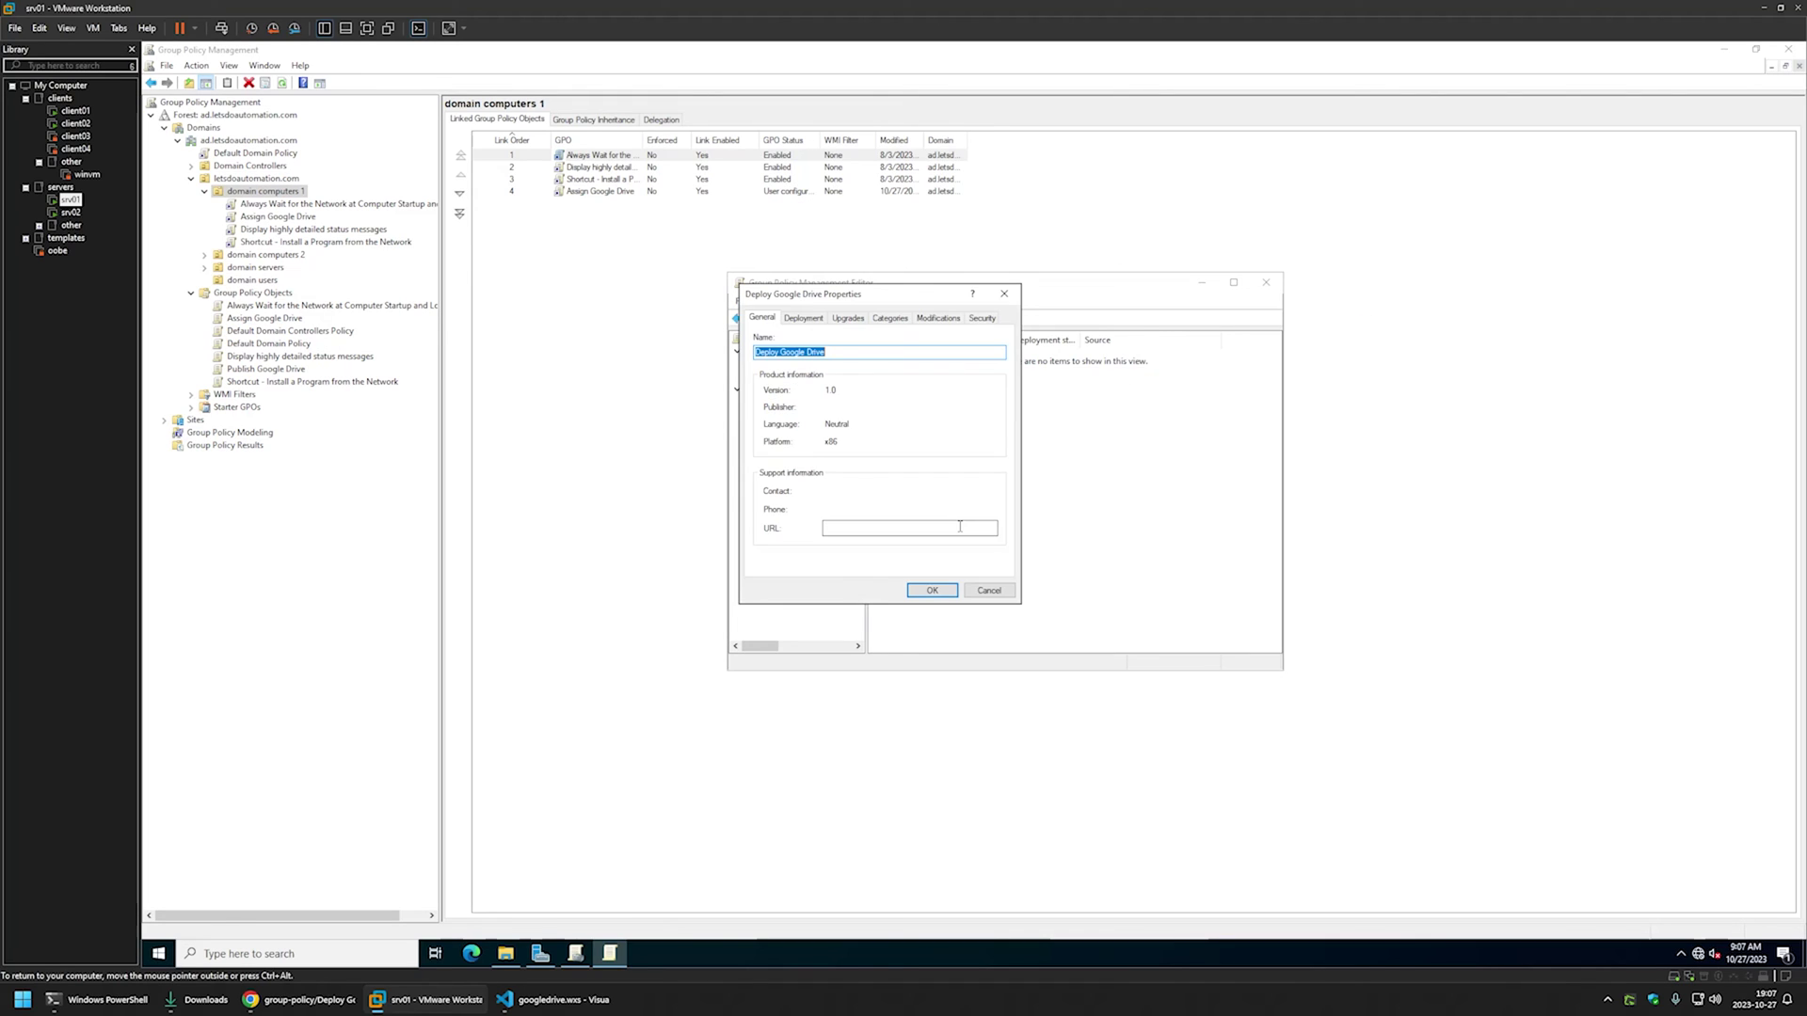
Deploy the package as Published with the Basic installation user interface and close the policy editor.
{"action": "left_click", "coordinate": [805, 319]}
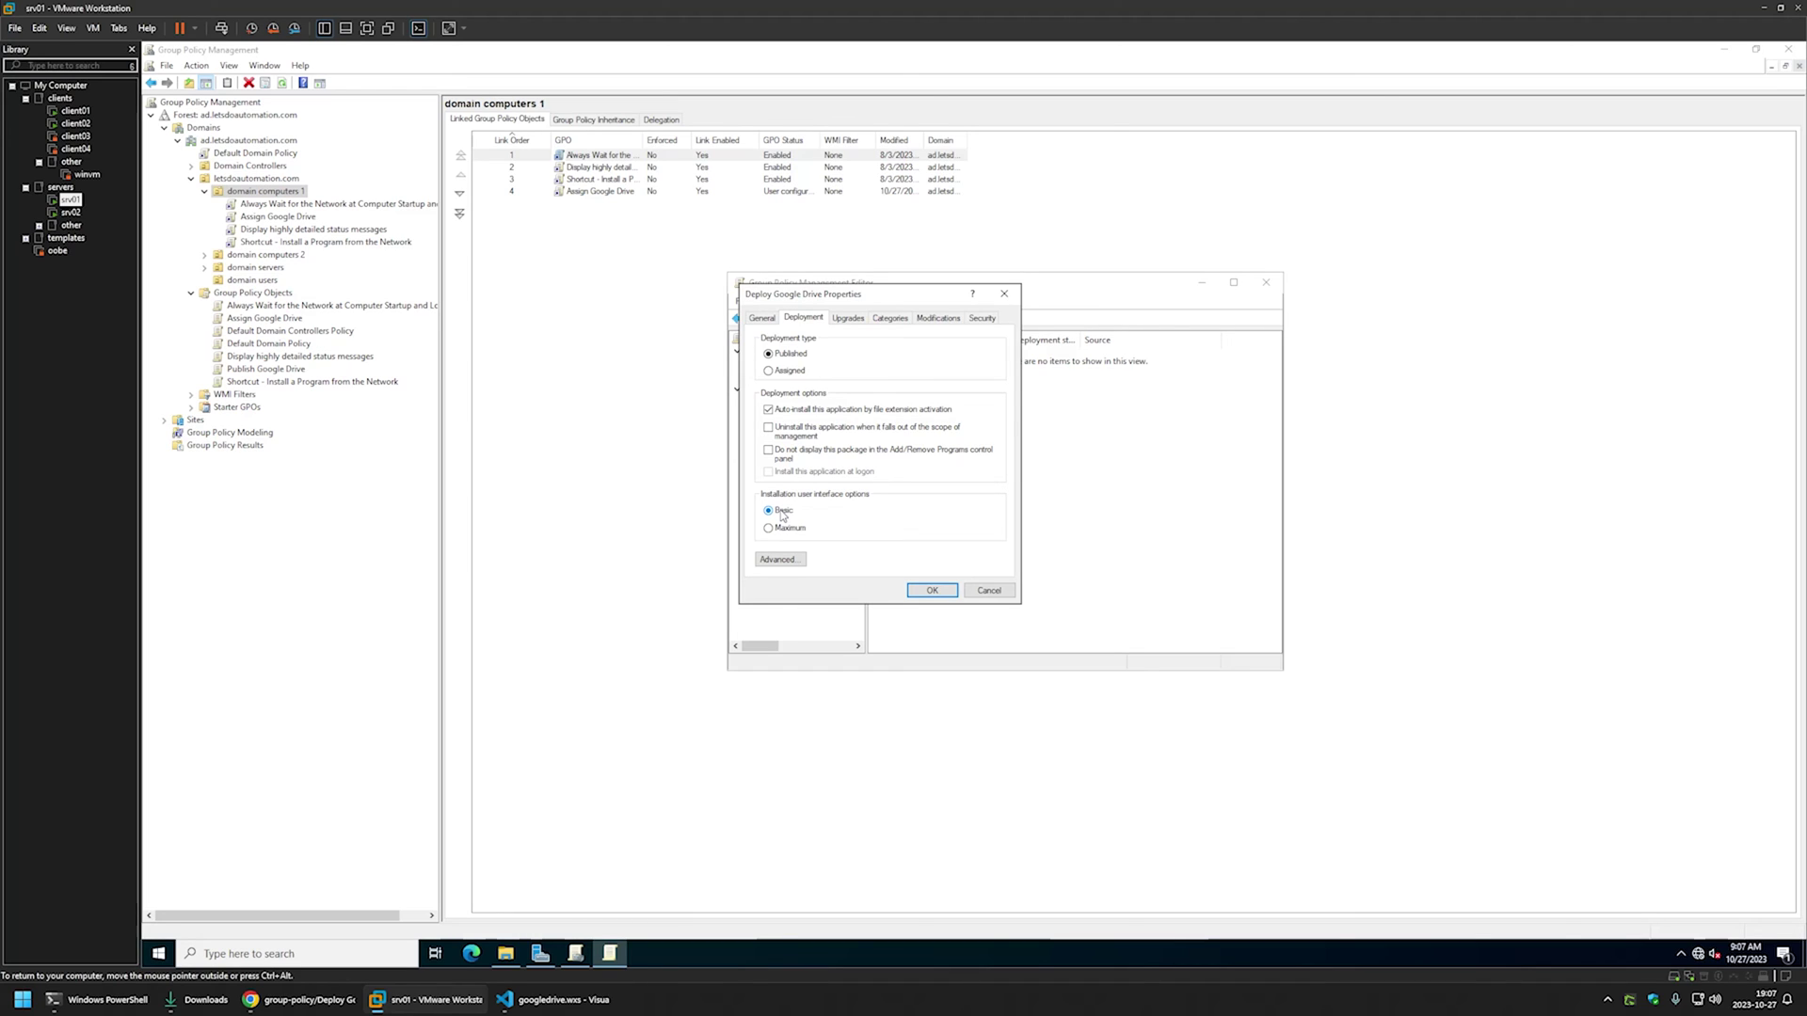
{"action": "left_click", "coordinate": [930, 592]}
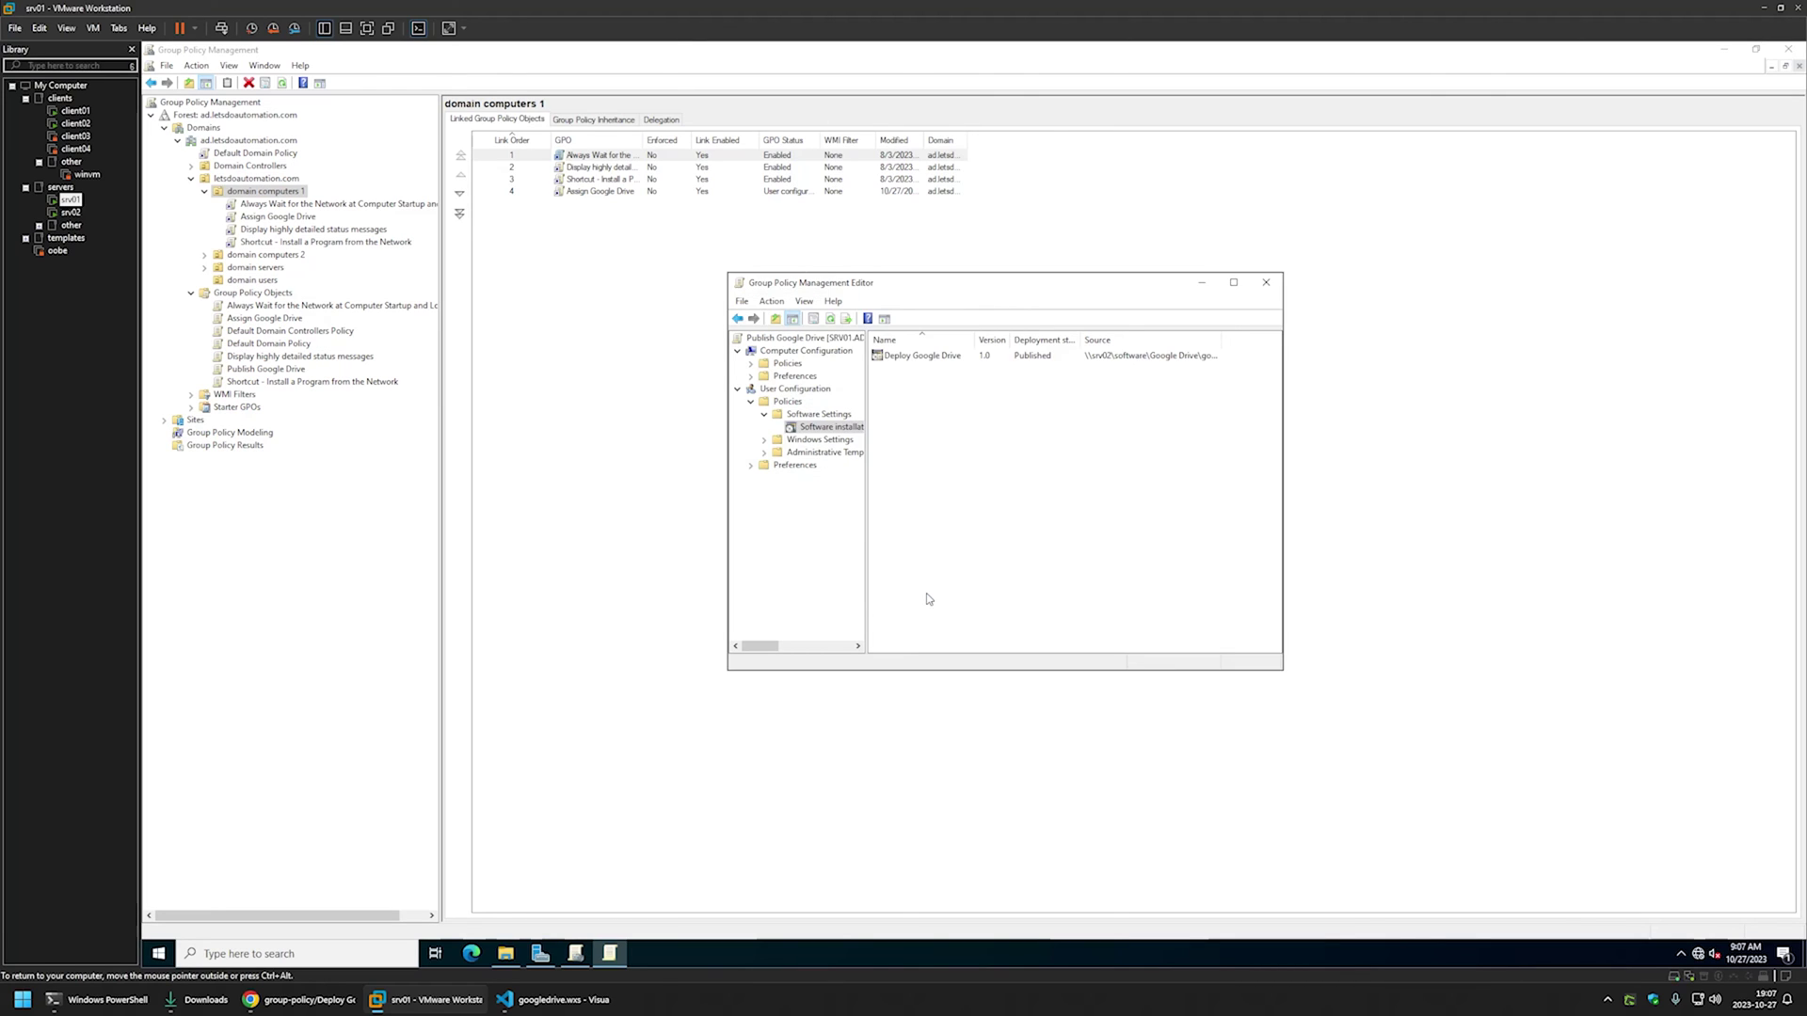
{"action": "left_click", "coordinate": [1266, 282]}
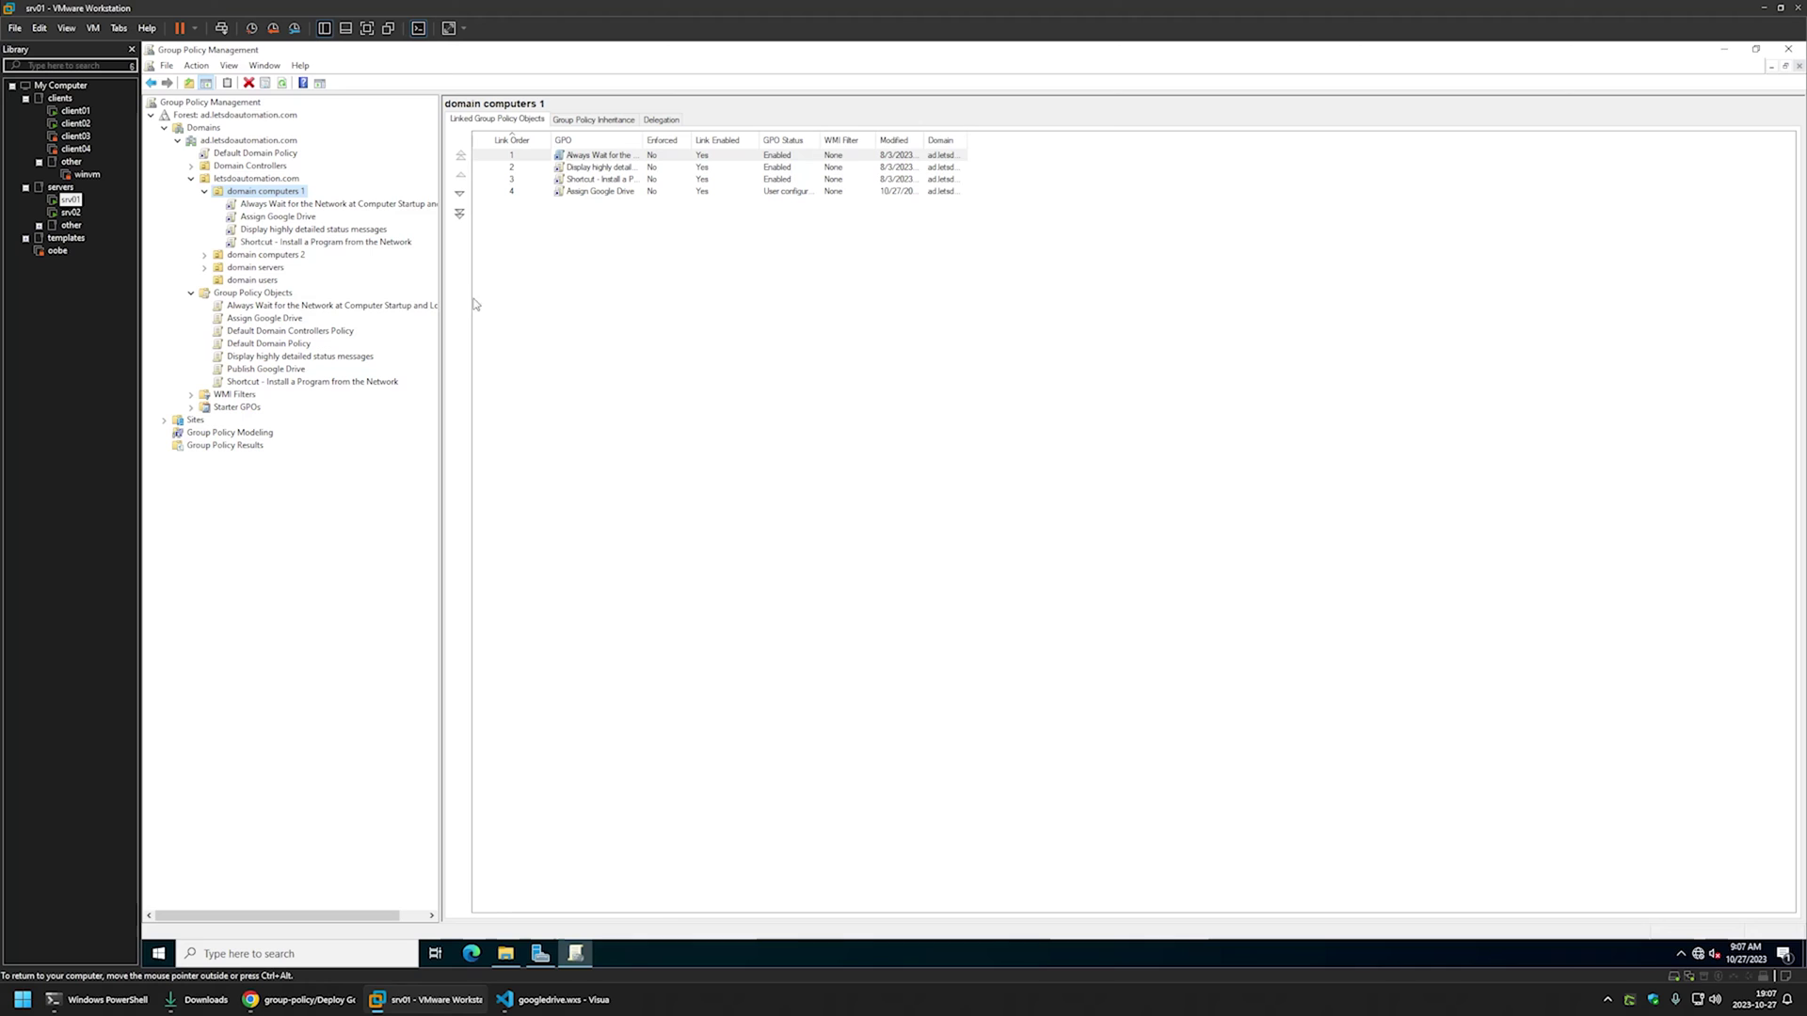
Set the GPO status of Publish Google Drive to Computer configuration settings disabled.
{"action": "left_click", "coordinate": [266, 369]}
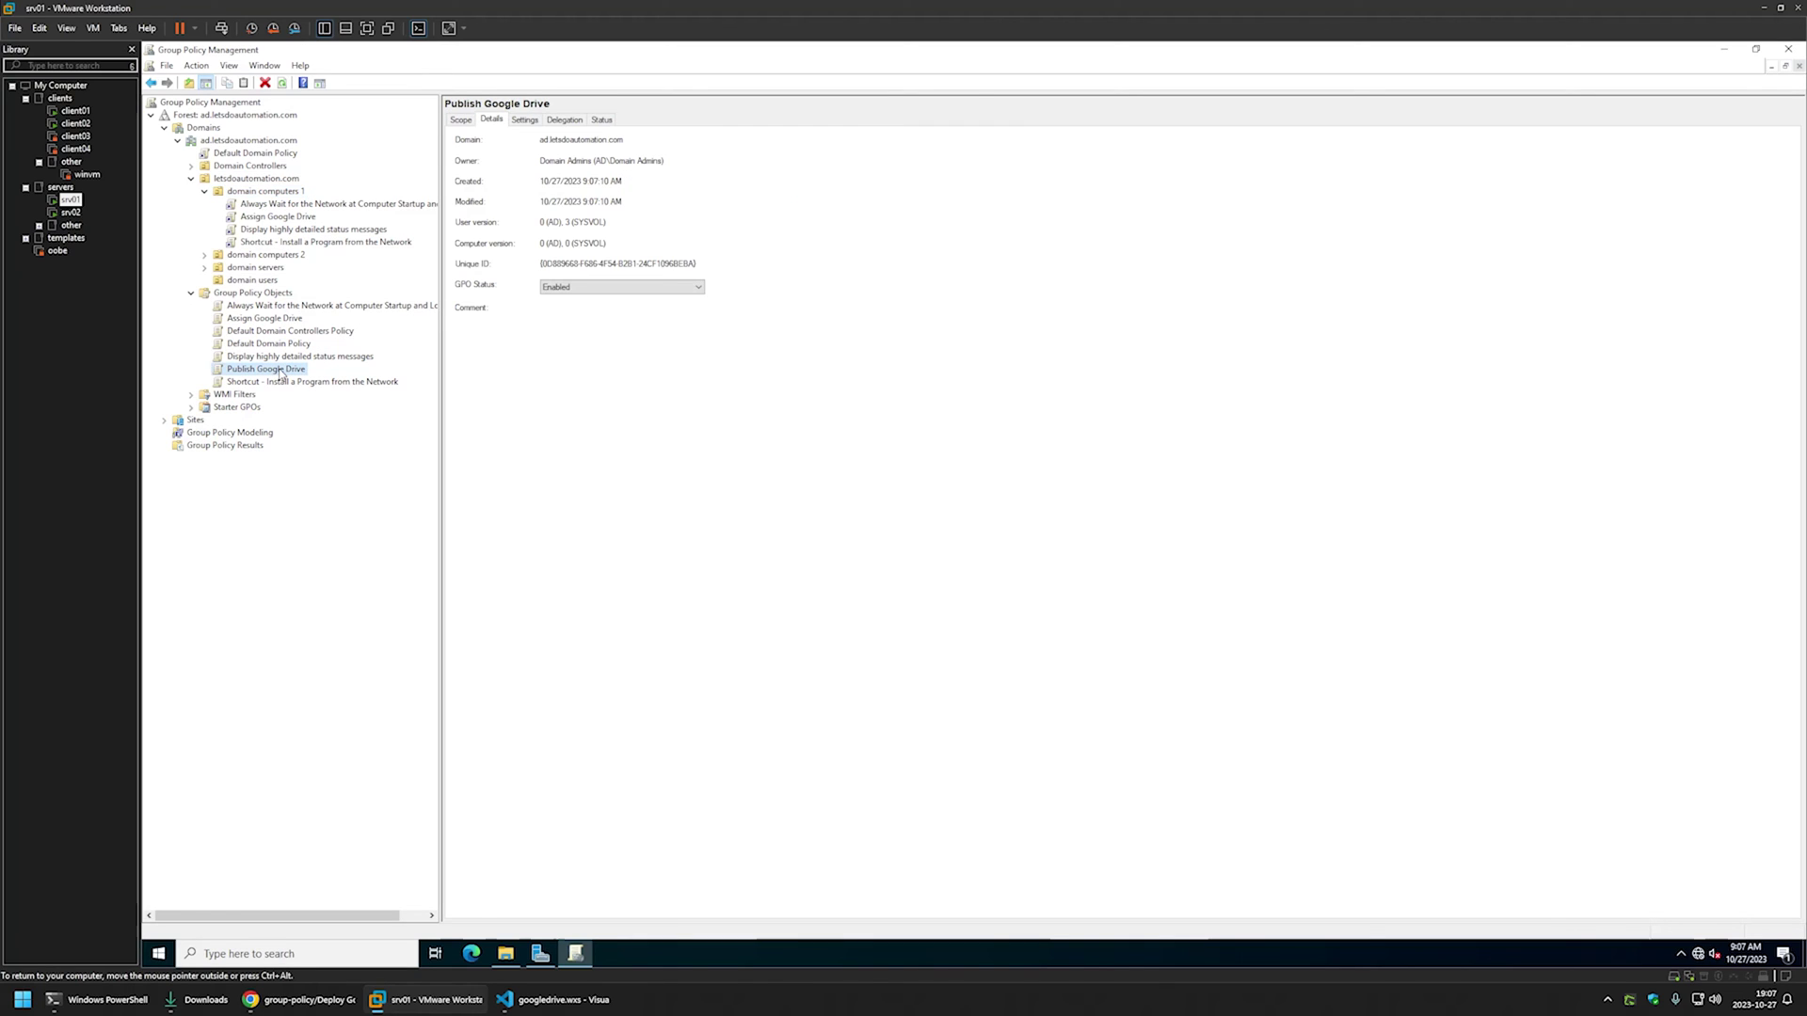
{"action": "left_click", "coordinate": [492, 119]}
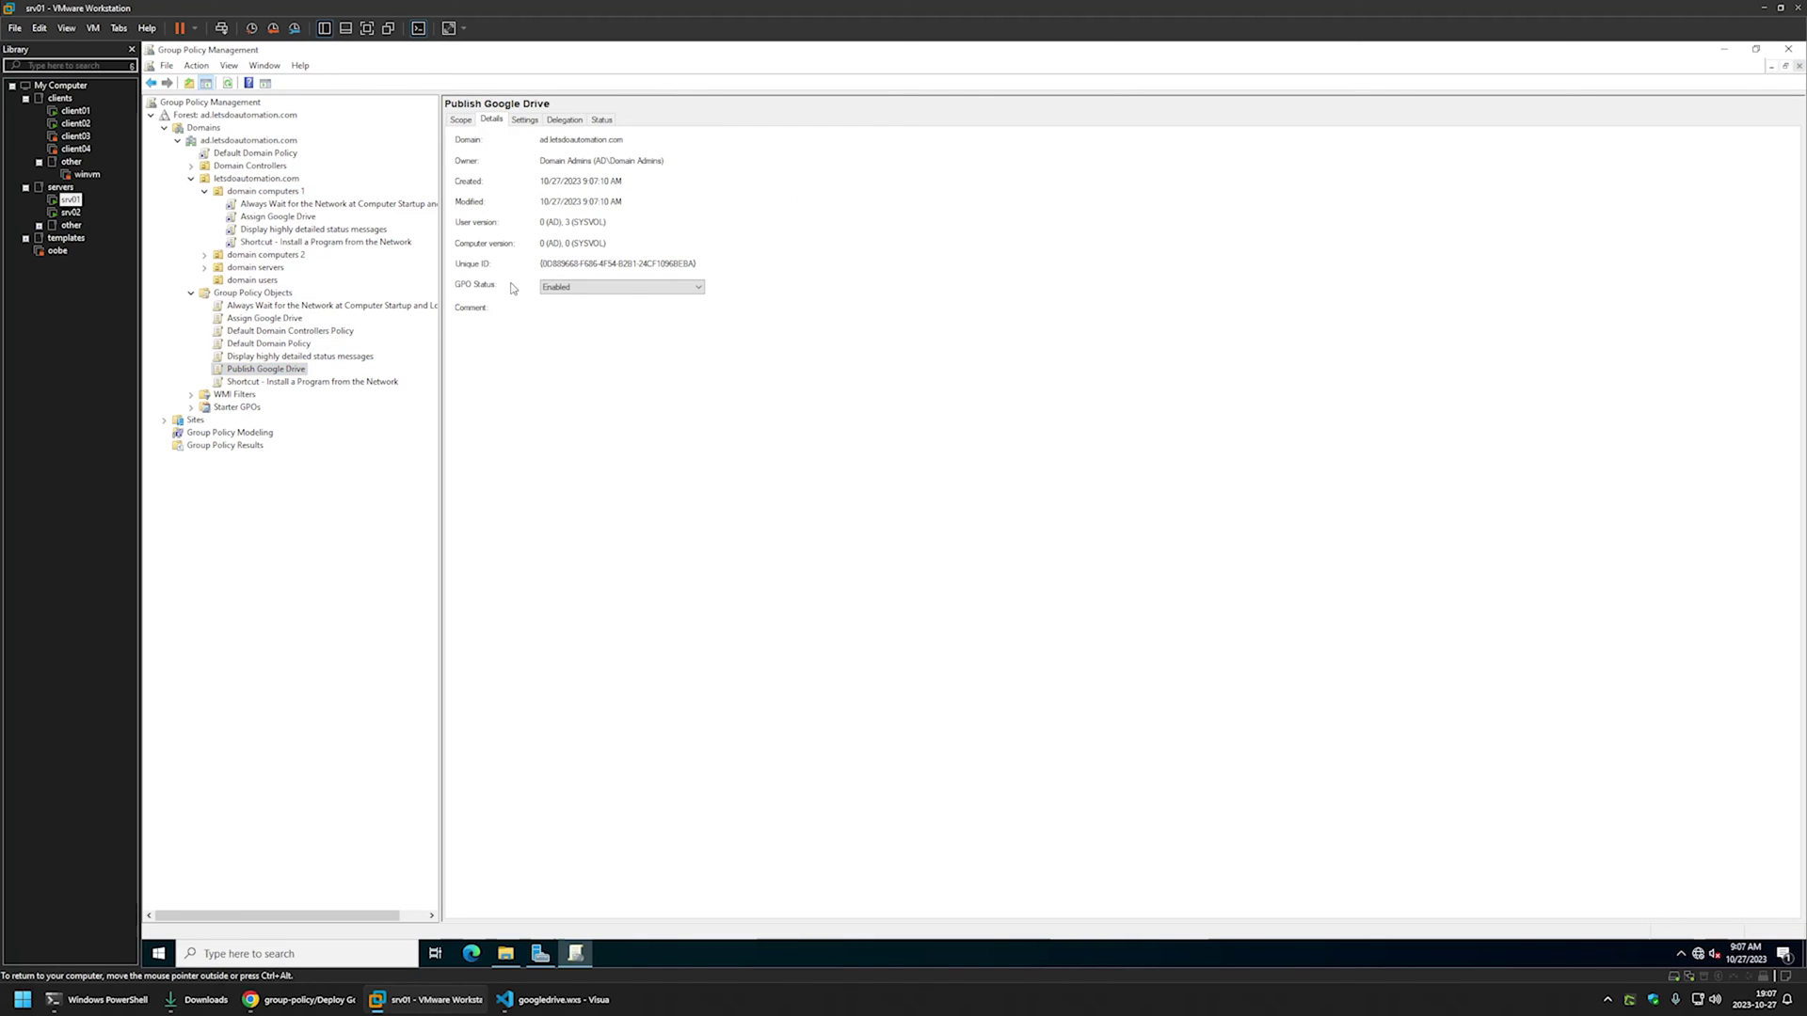
{"action": "left_click", "coordinate": [584, 289]}
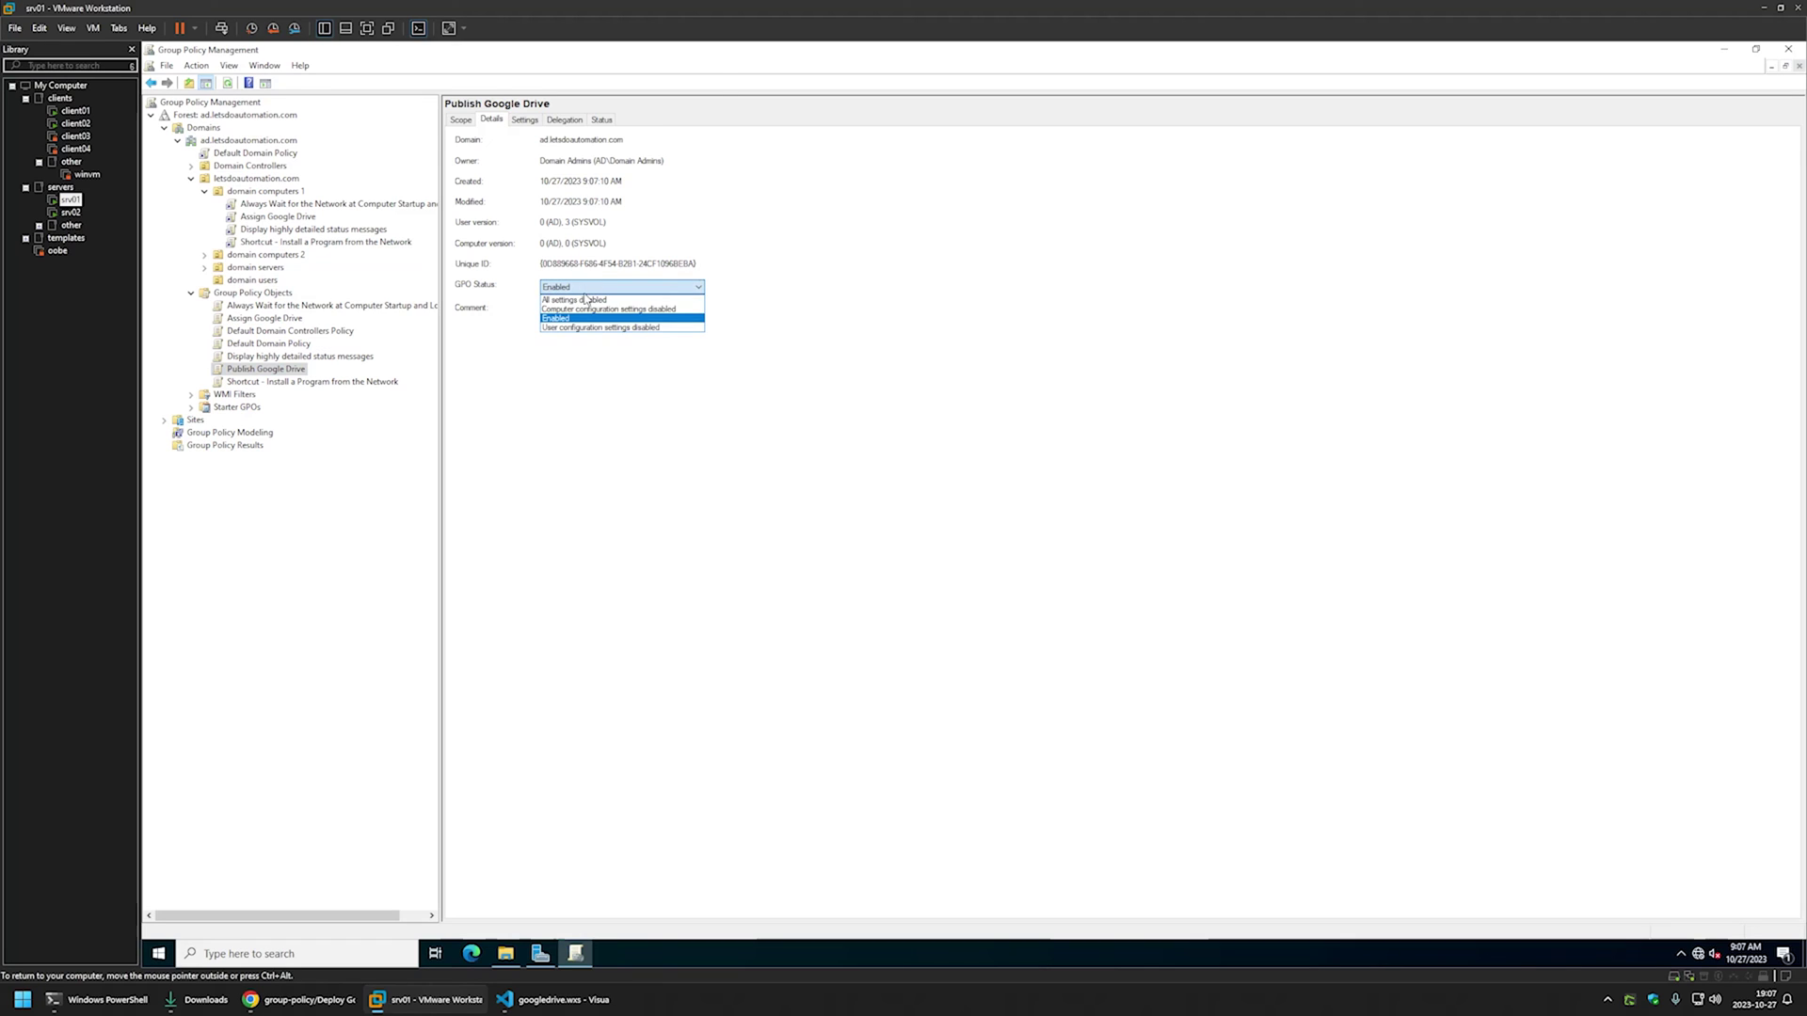
{"action": "left_click", "coordinate": [594, 313]}
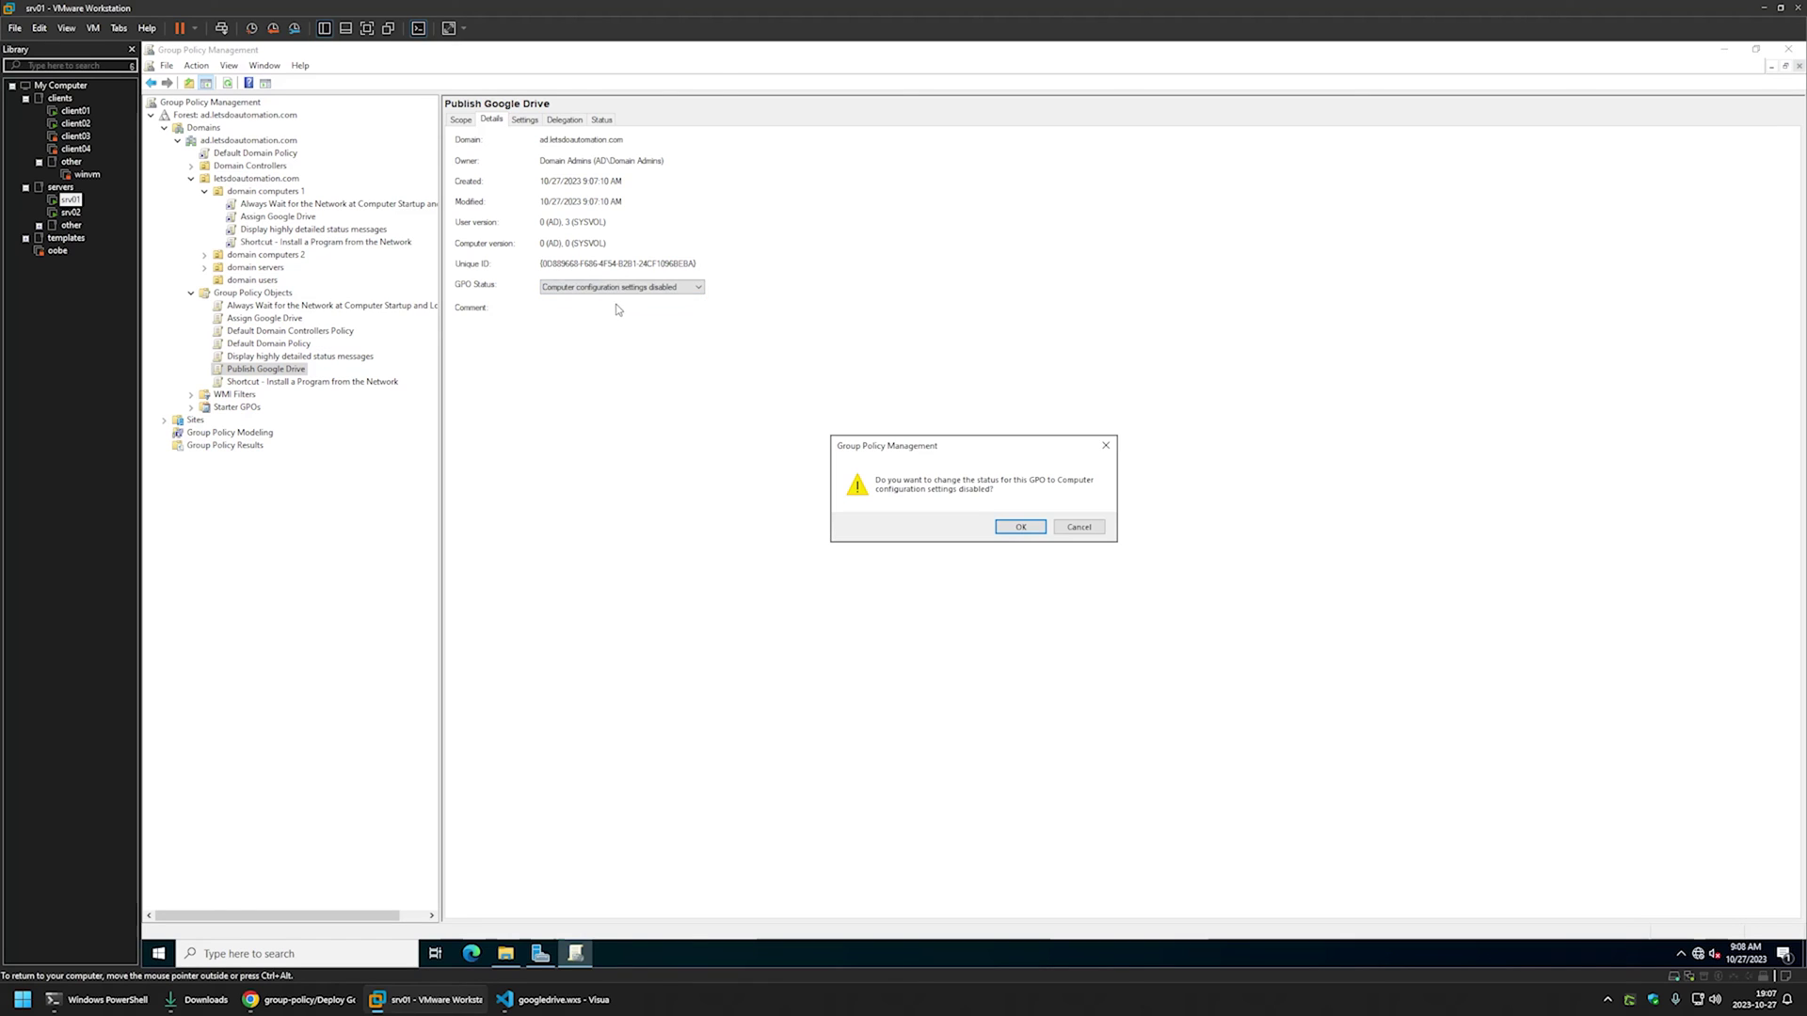
{"action": "left_click", "coordinate": [1021, 527]}
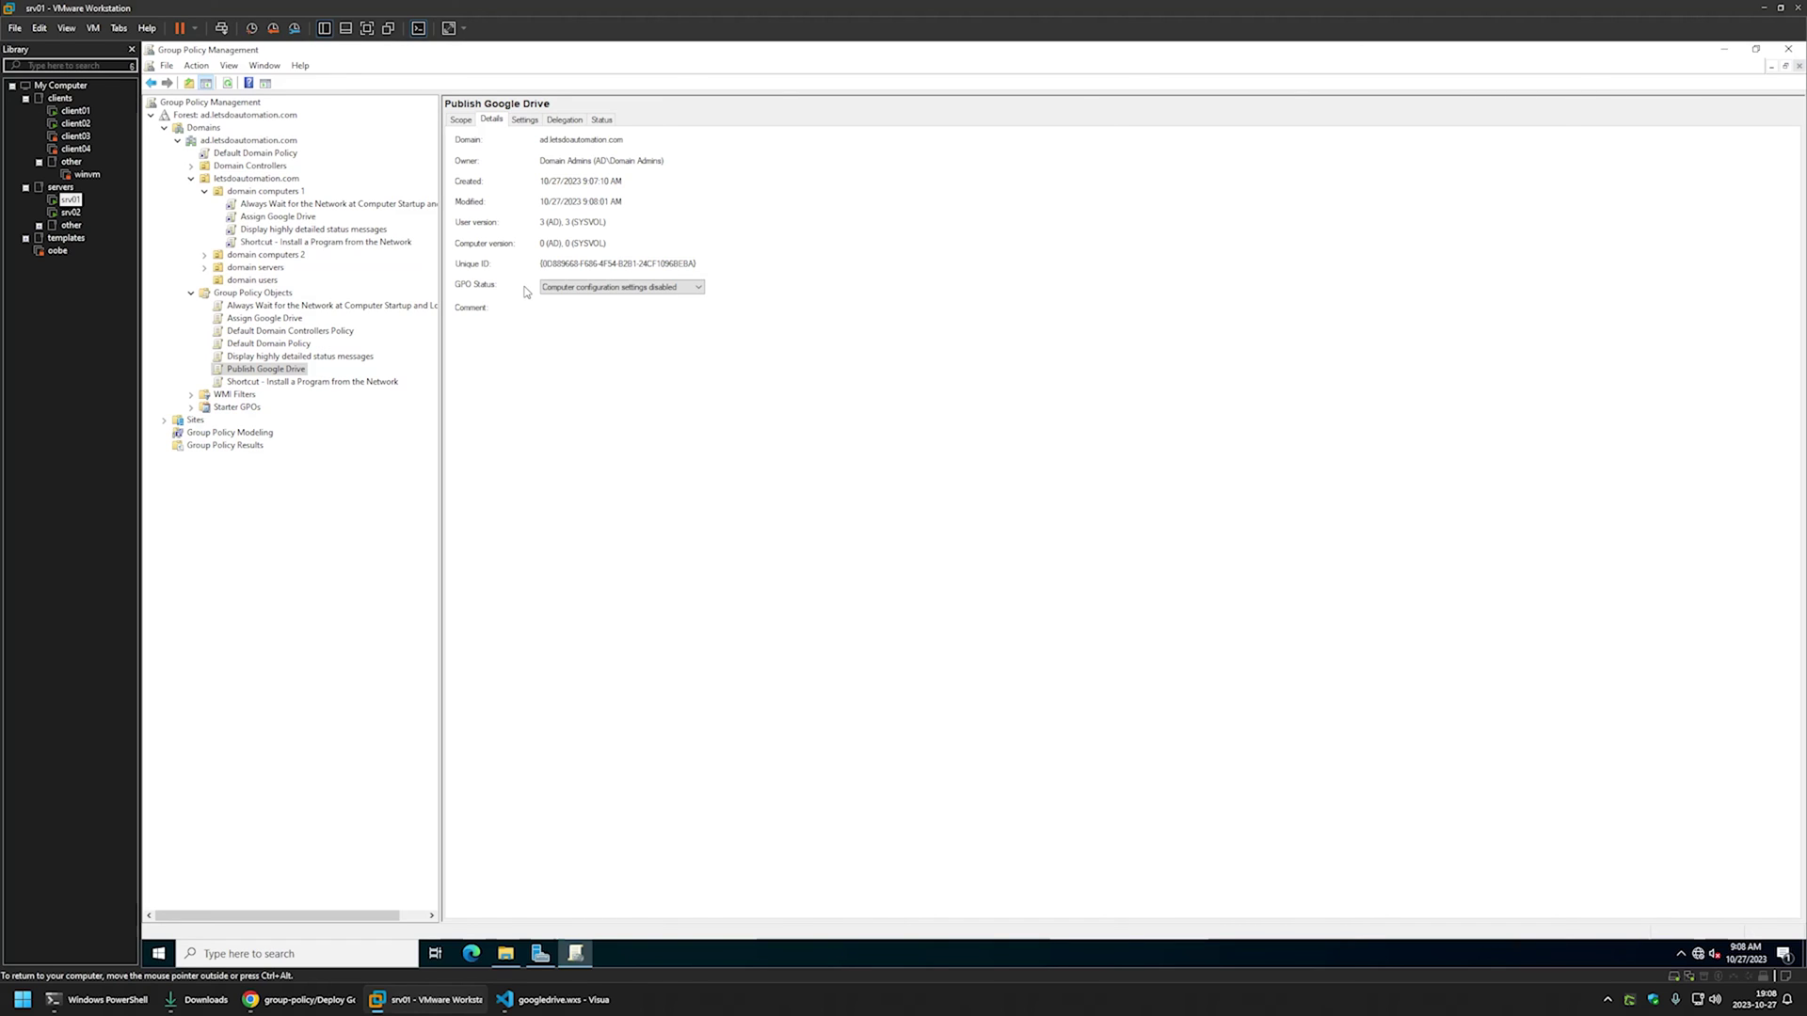
Link the Publish Google Drive GPO to the domain users organizational unit and expand that unit.
{"action": "left_click", "coordinate": [273, 281]}
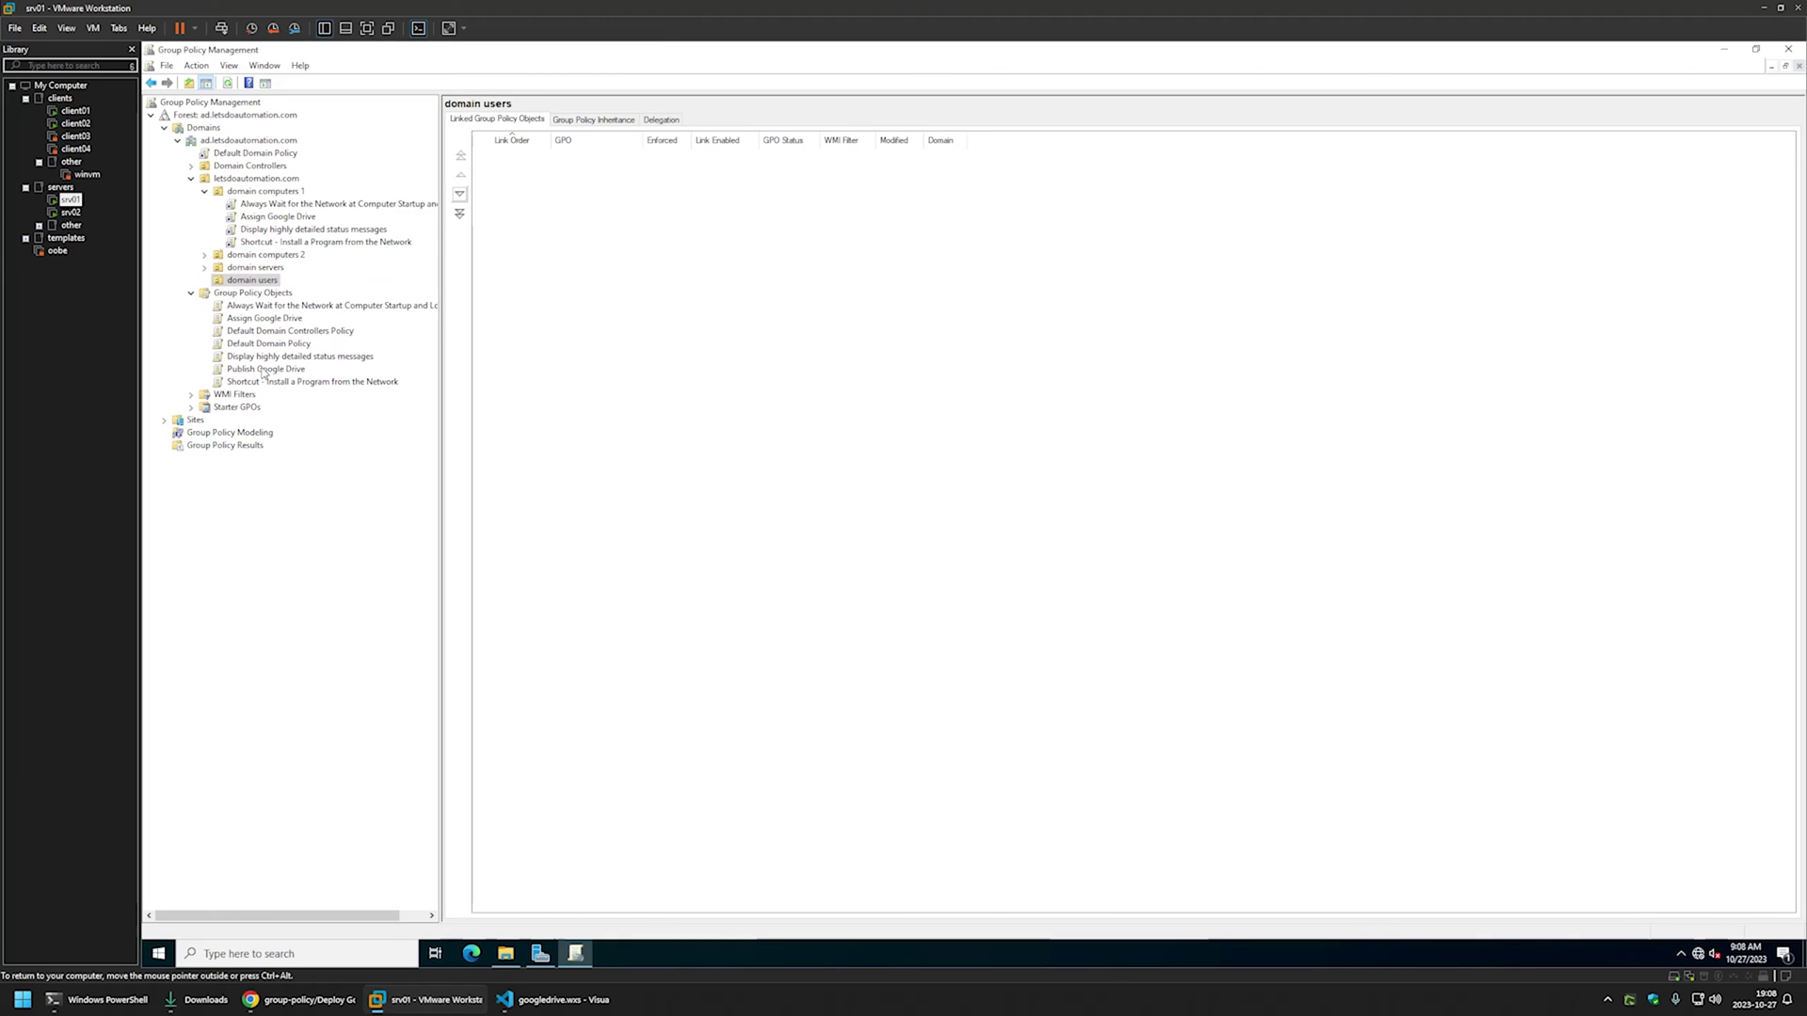
{"action": "left_click_drag", "start_coordinate": [263, 374], "coordinate": [271, 286]}
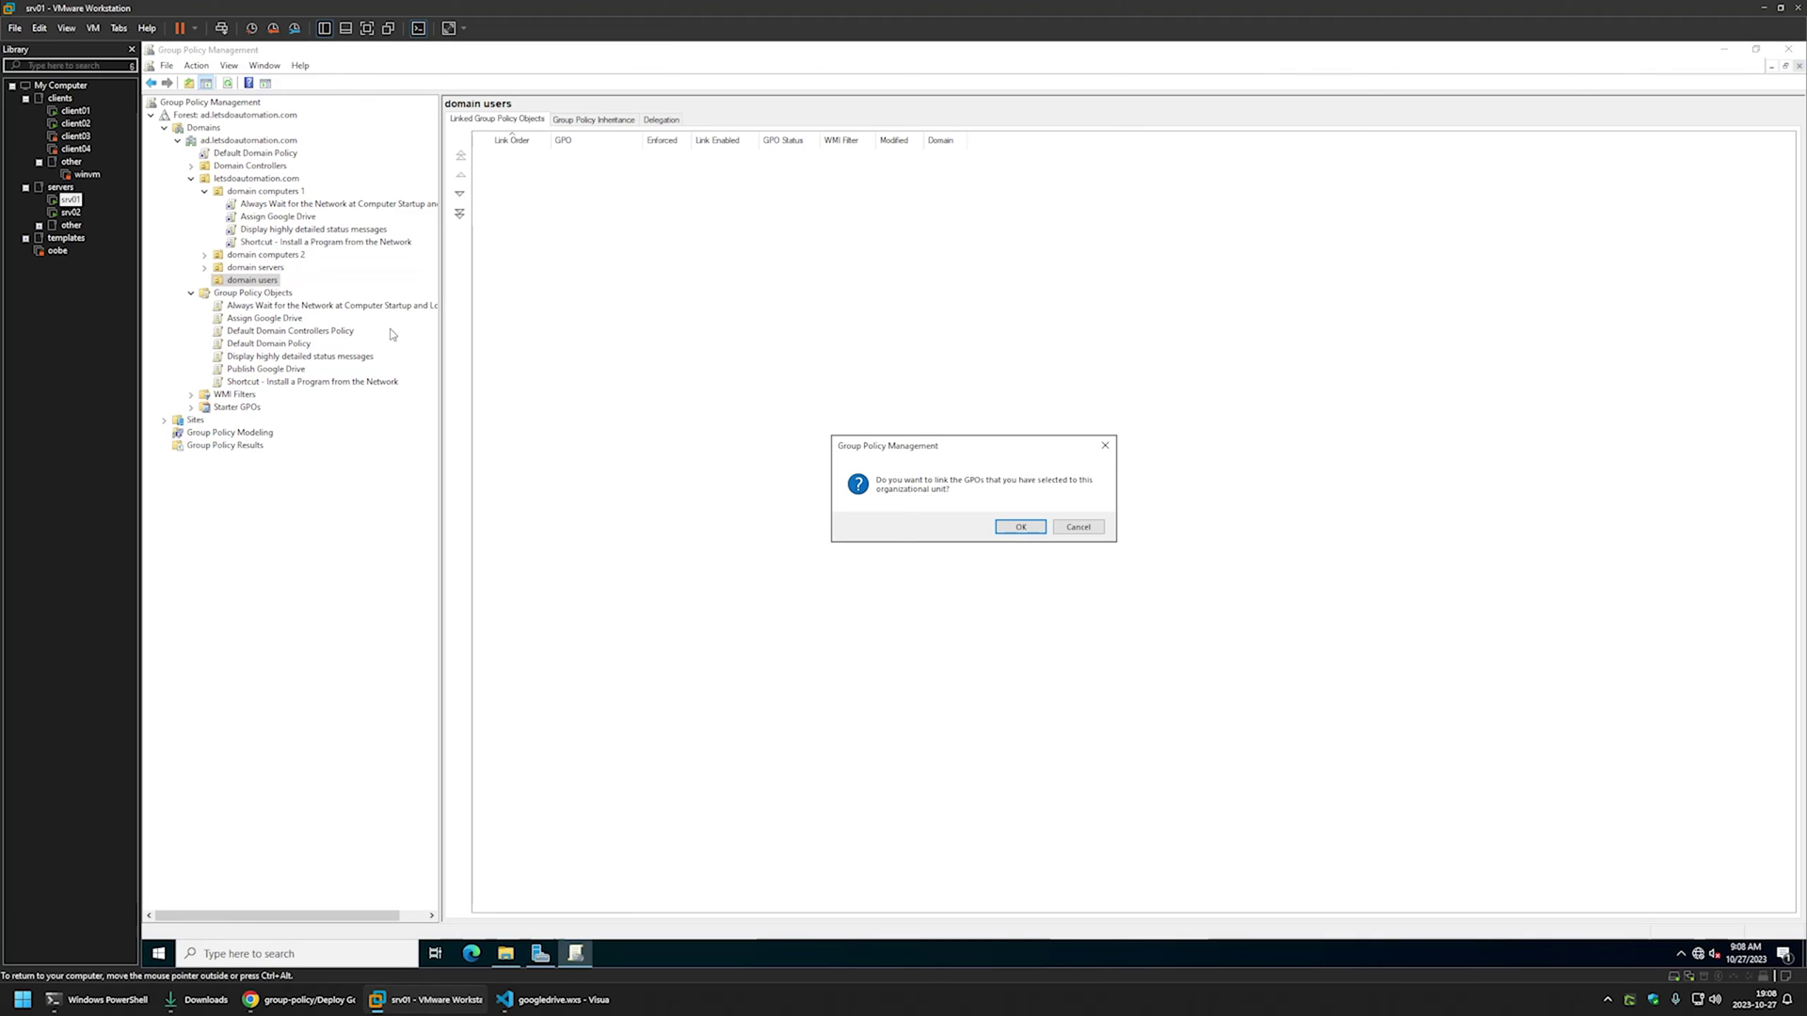
{"action": "left_click", "coordinate": [1021, 528]}
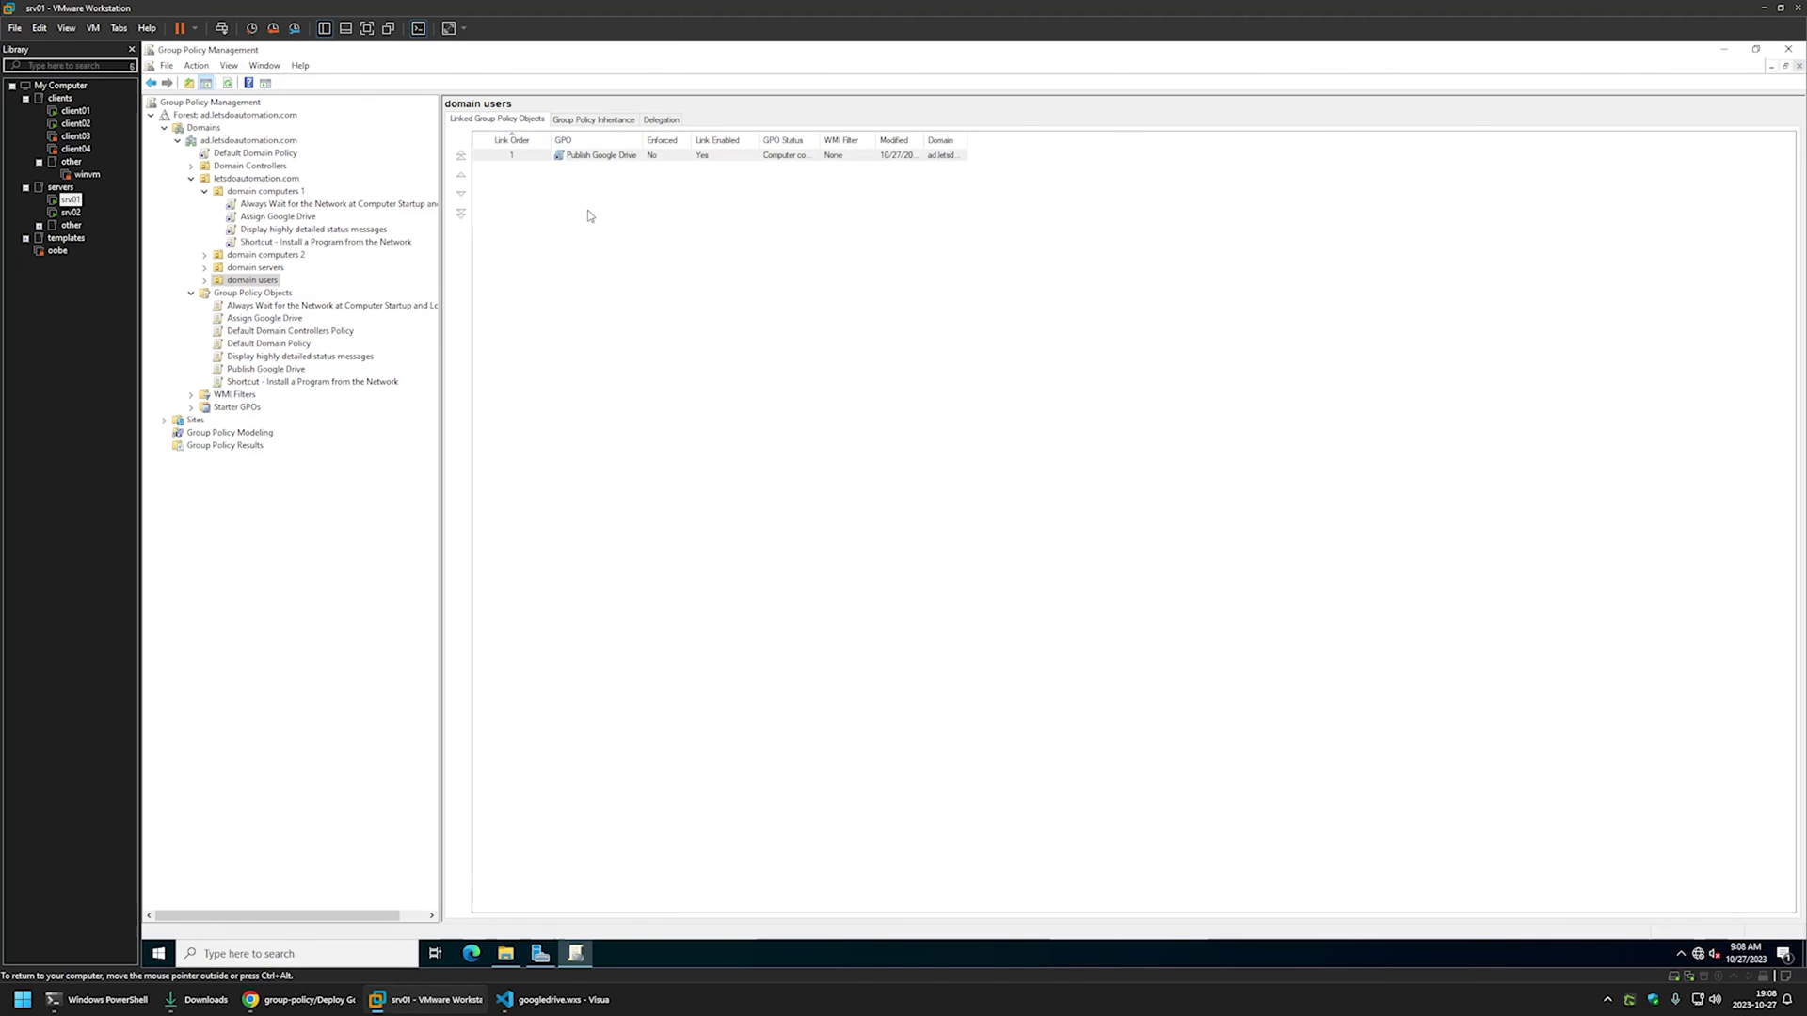
{"action": "left_click", "coordinate": [205, 280]}
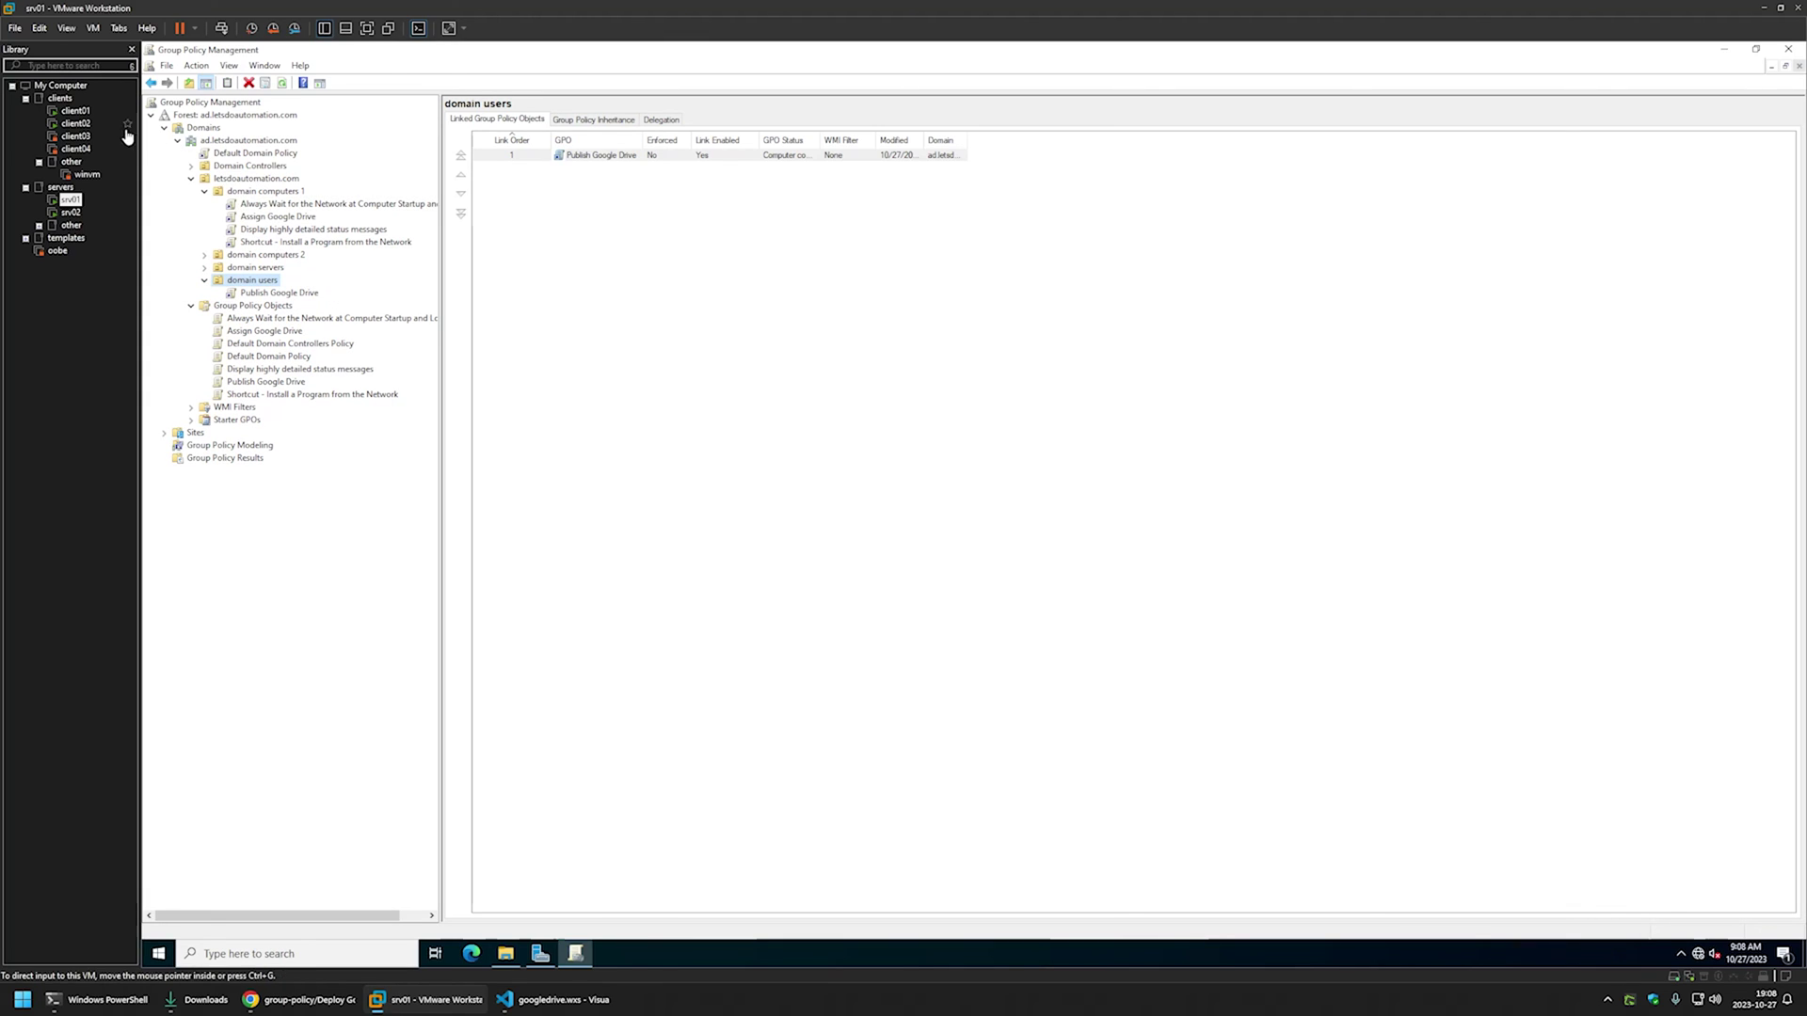
Switch to the client02 virtual machine and open the Install a Program from the Network shortcut on its desktop.
{"action": "left_click", "coordinate": [76, 124]}
{"action": "left_click", "coordinate": [688, 372]}
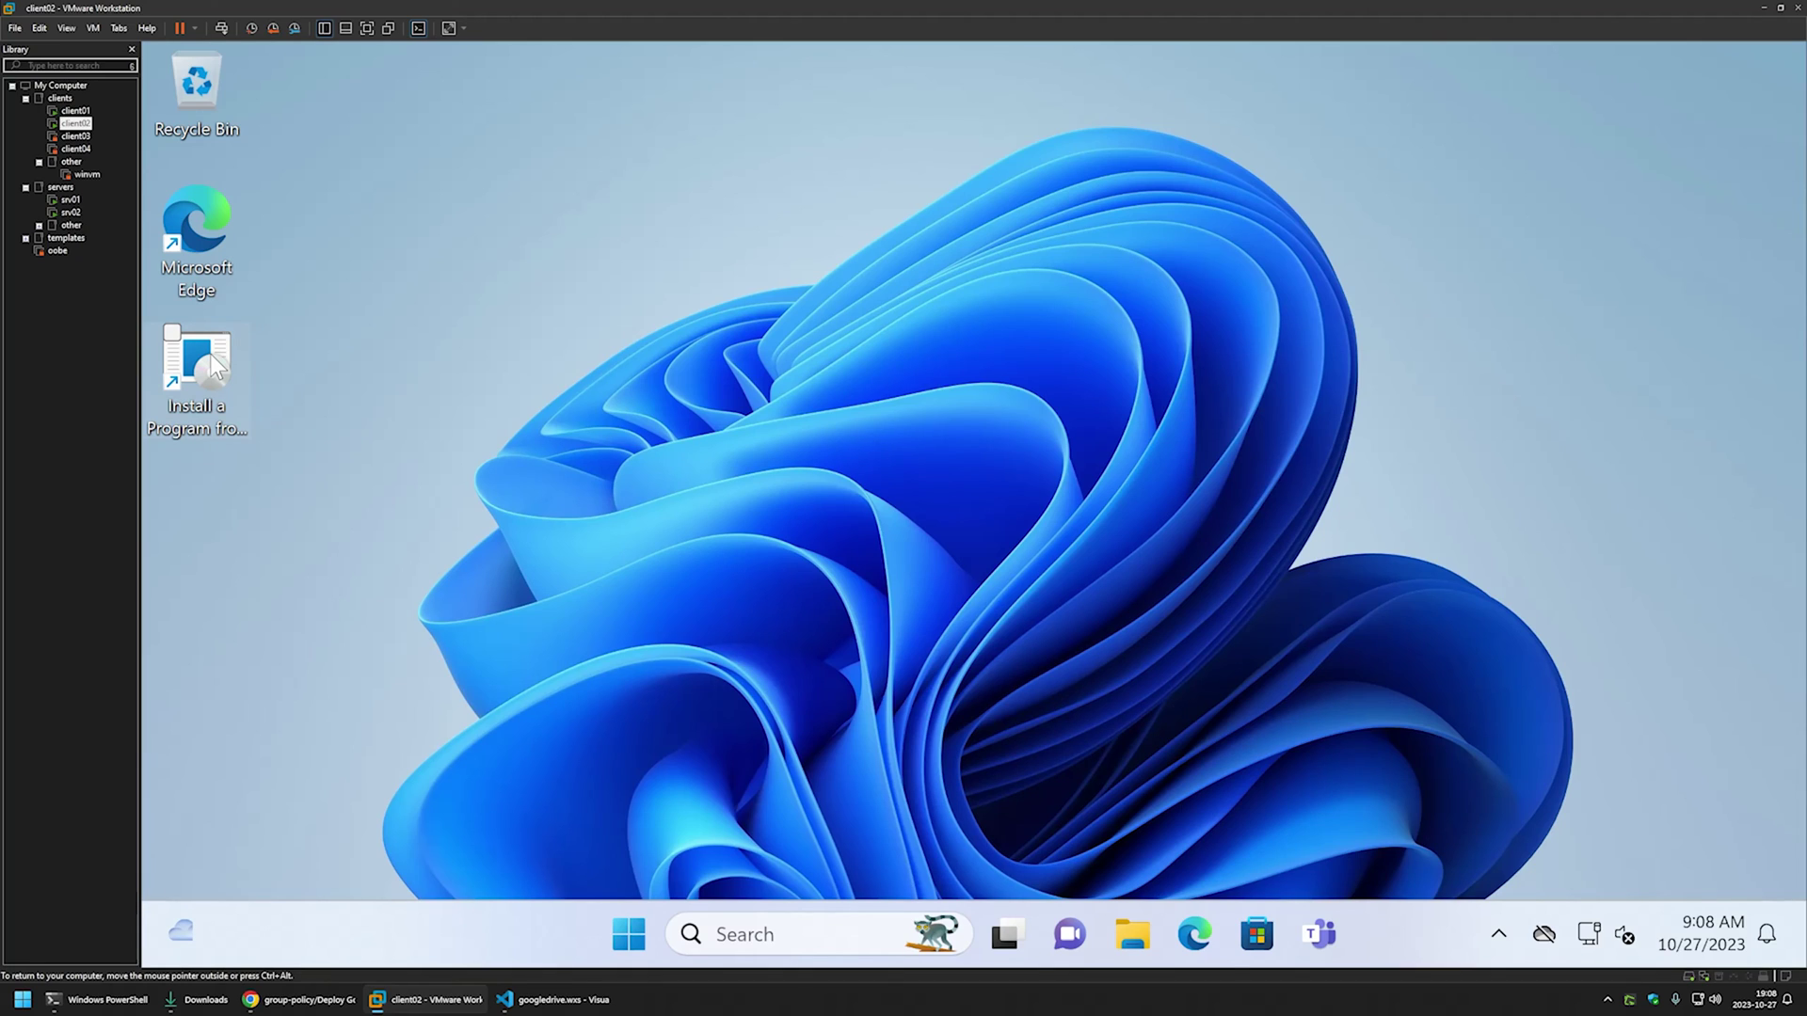
{"action": "double_click", "coordinate": [215, 371]}
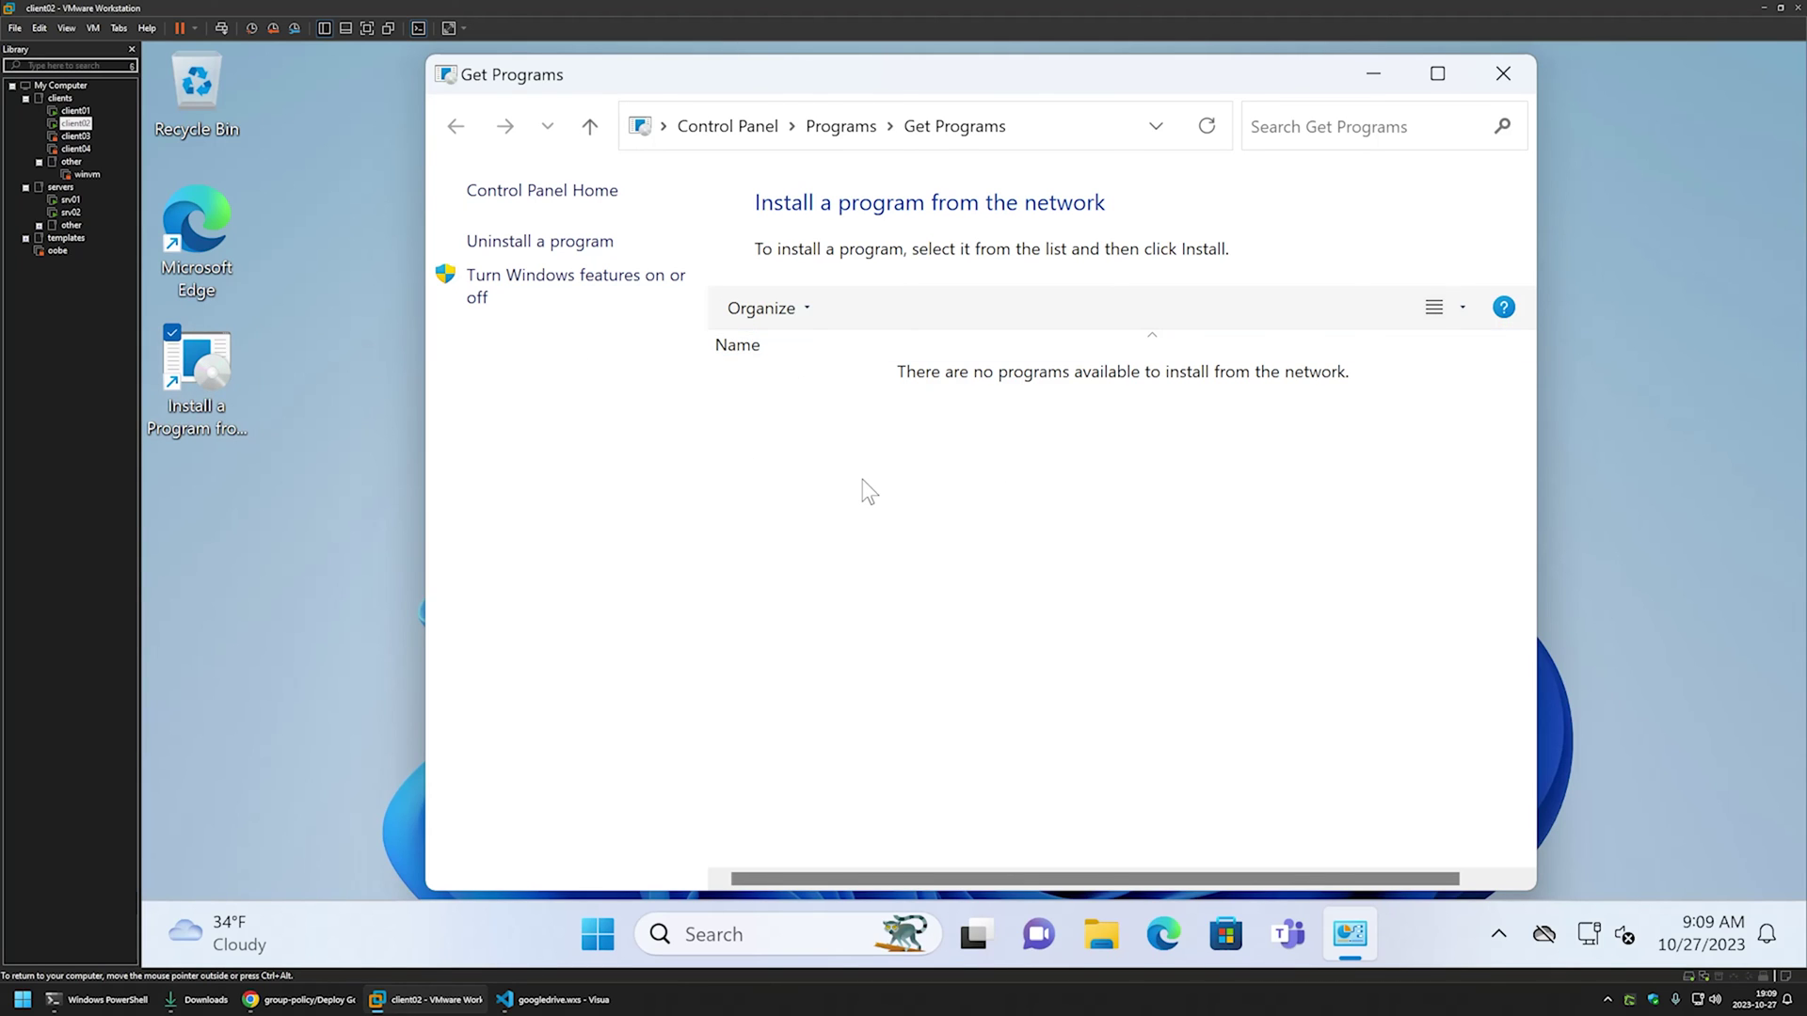
Open a Command Prompt on client02, move it clear of the Get Programs list, and run gpupdate.
{"action": "left_click", "coordinate": [607, 934]}
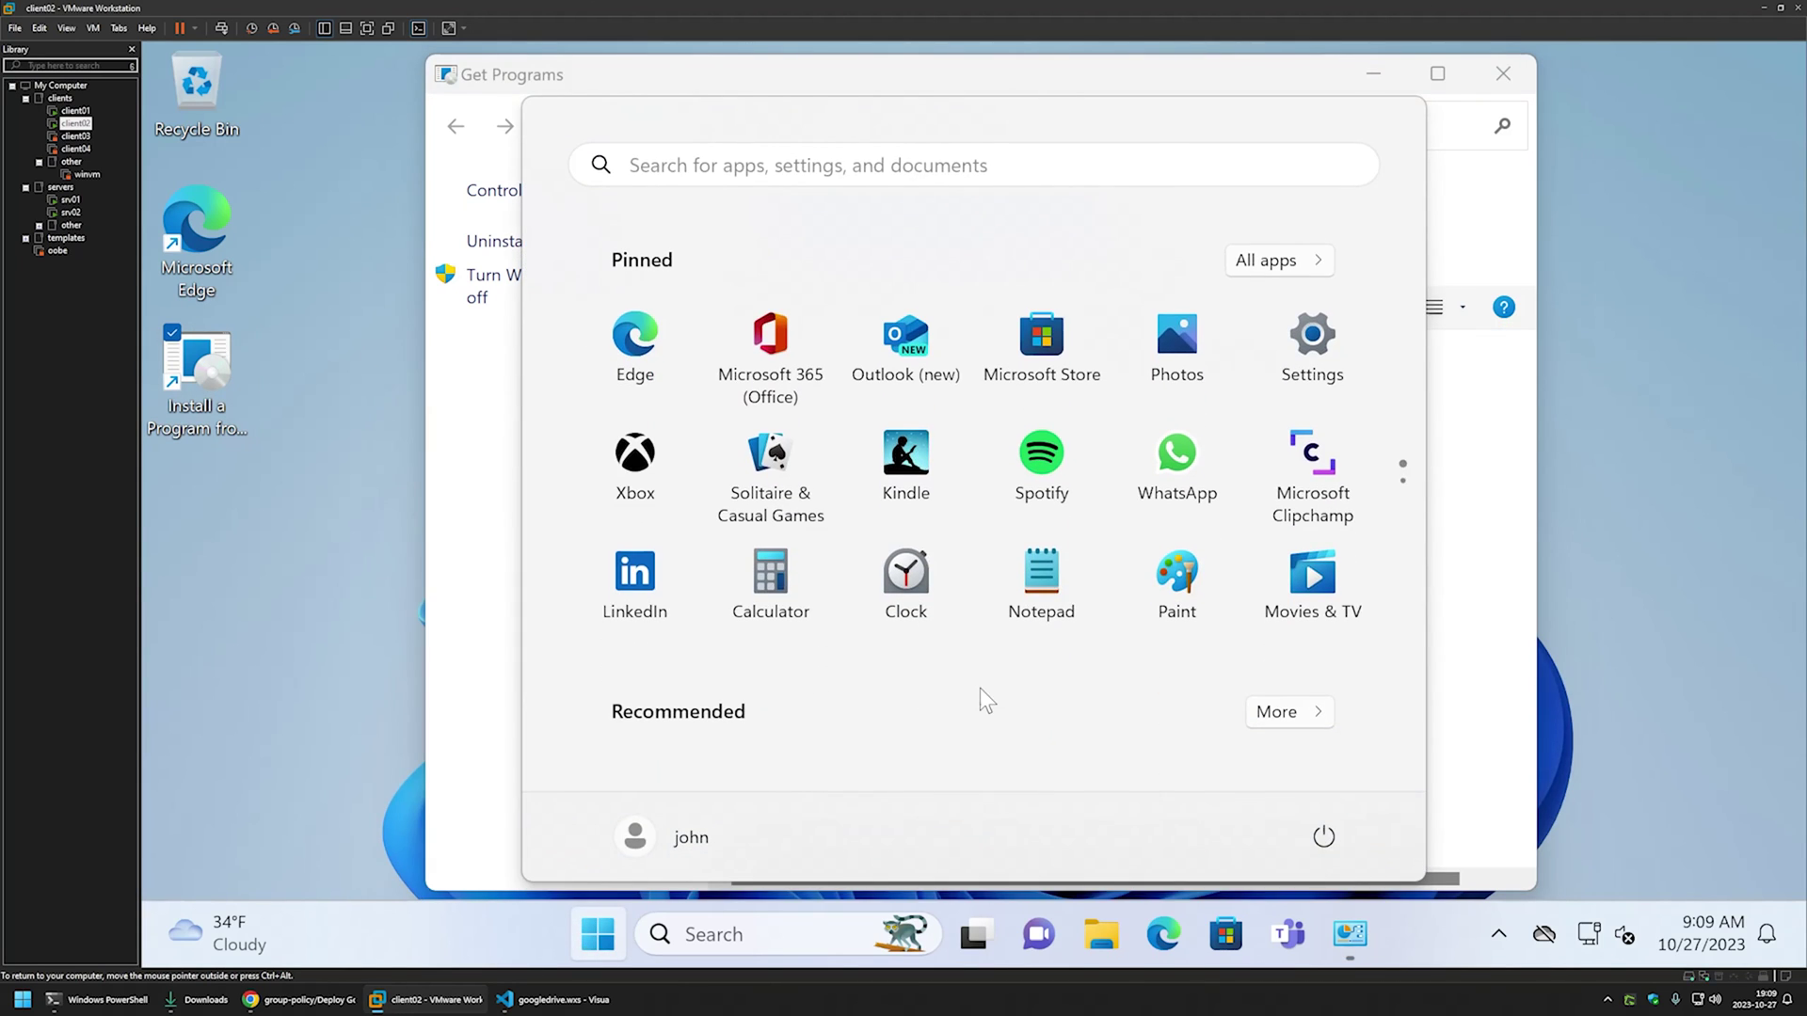
{"action": "type", "text": "cmd"}
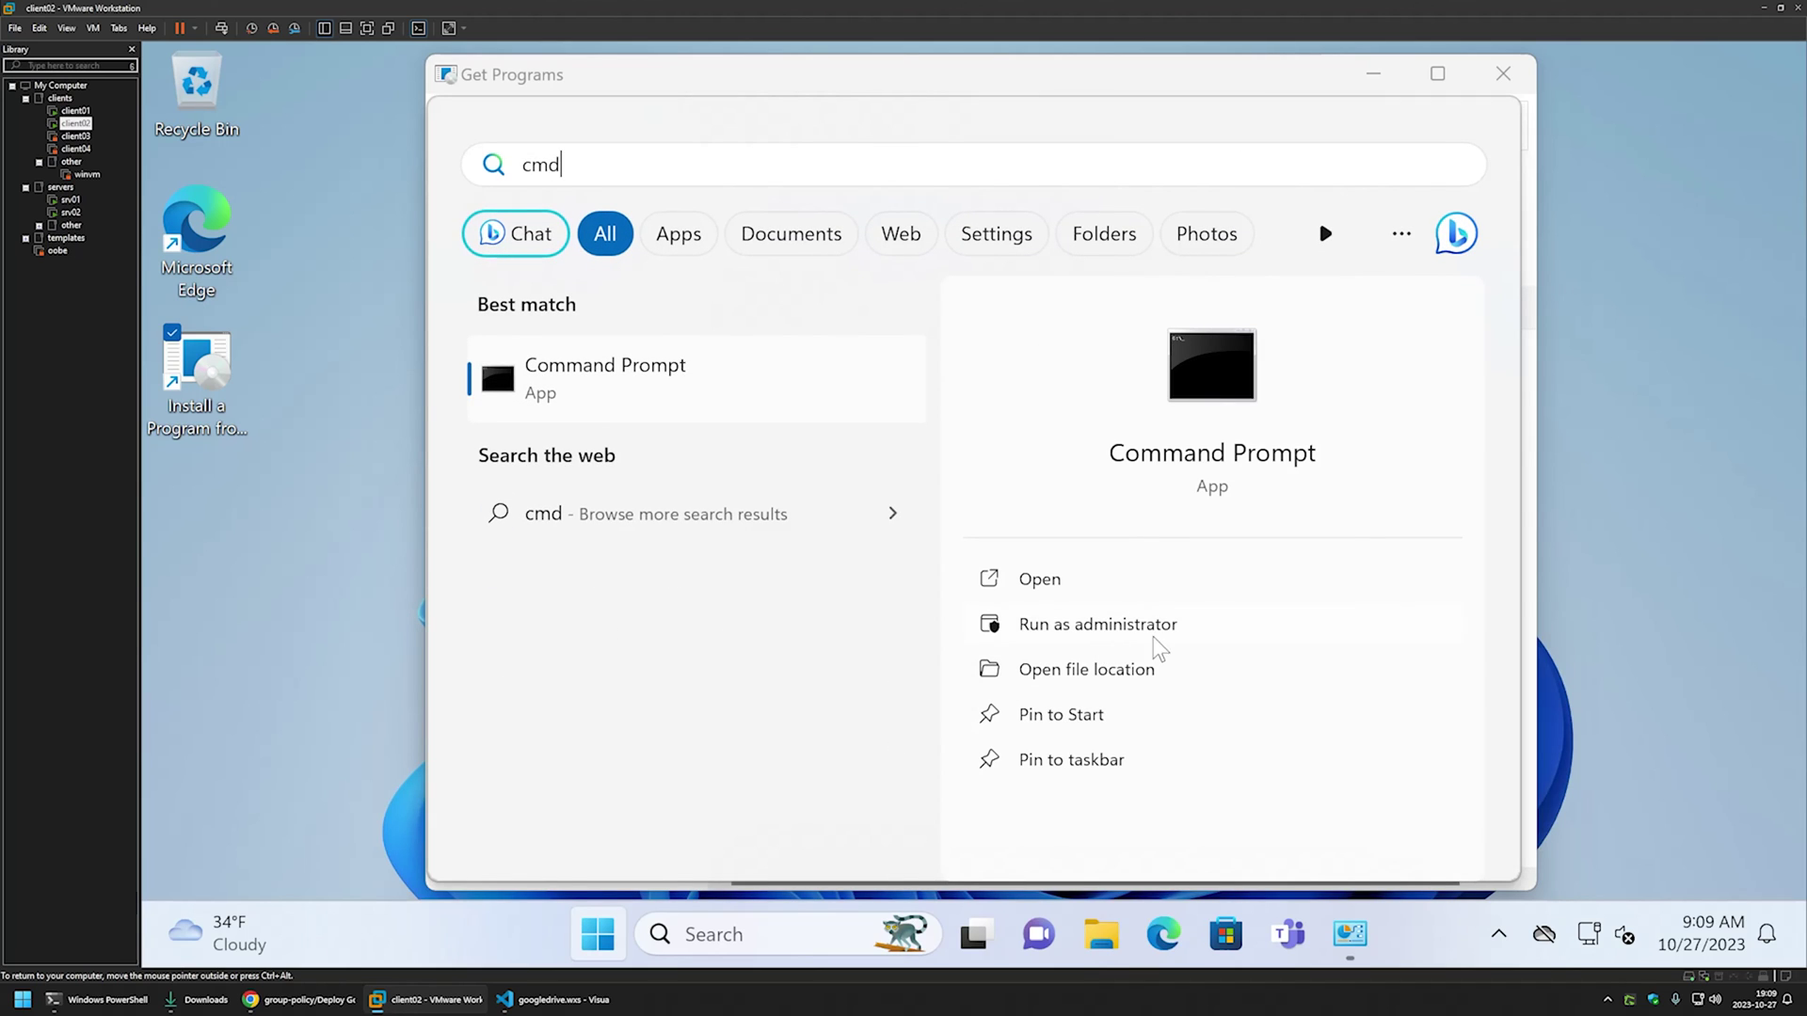
{"action": "left_click", "coordinate": [1087, 579]}
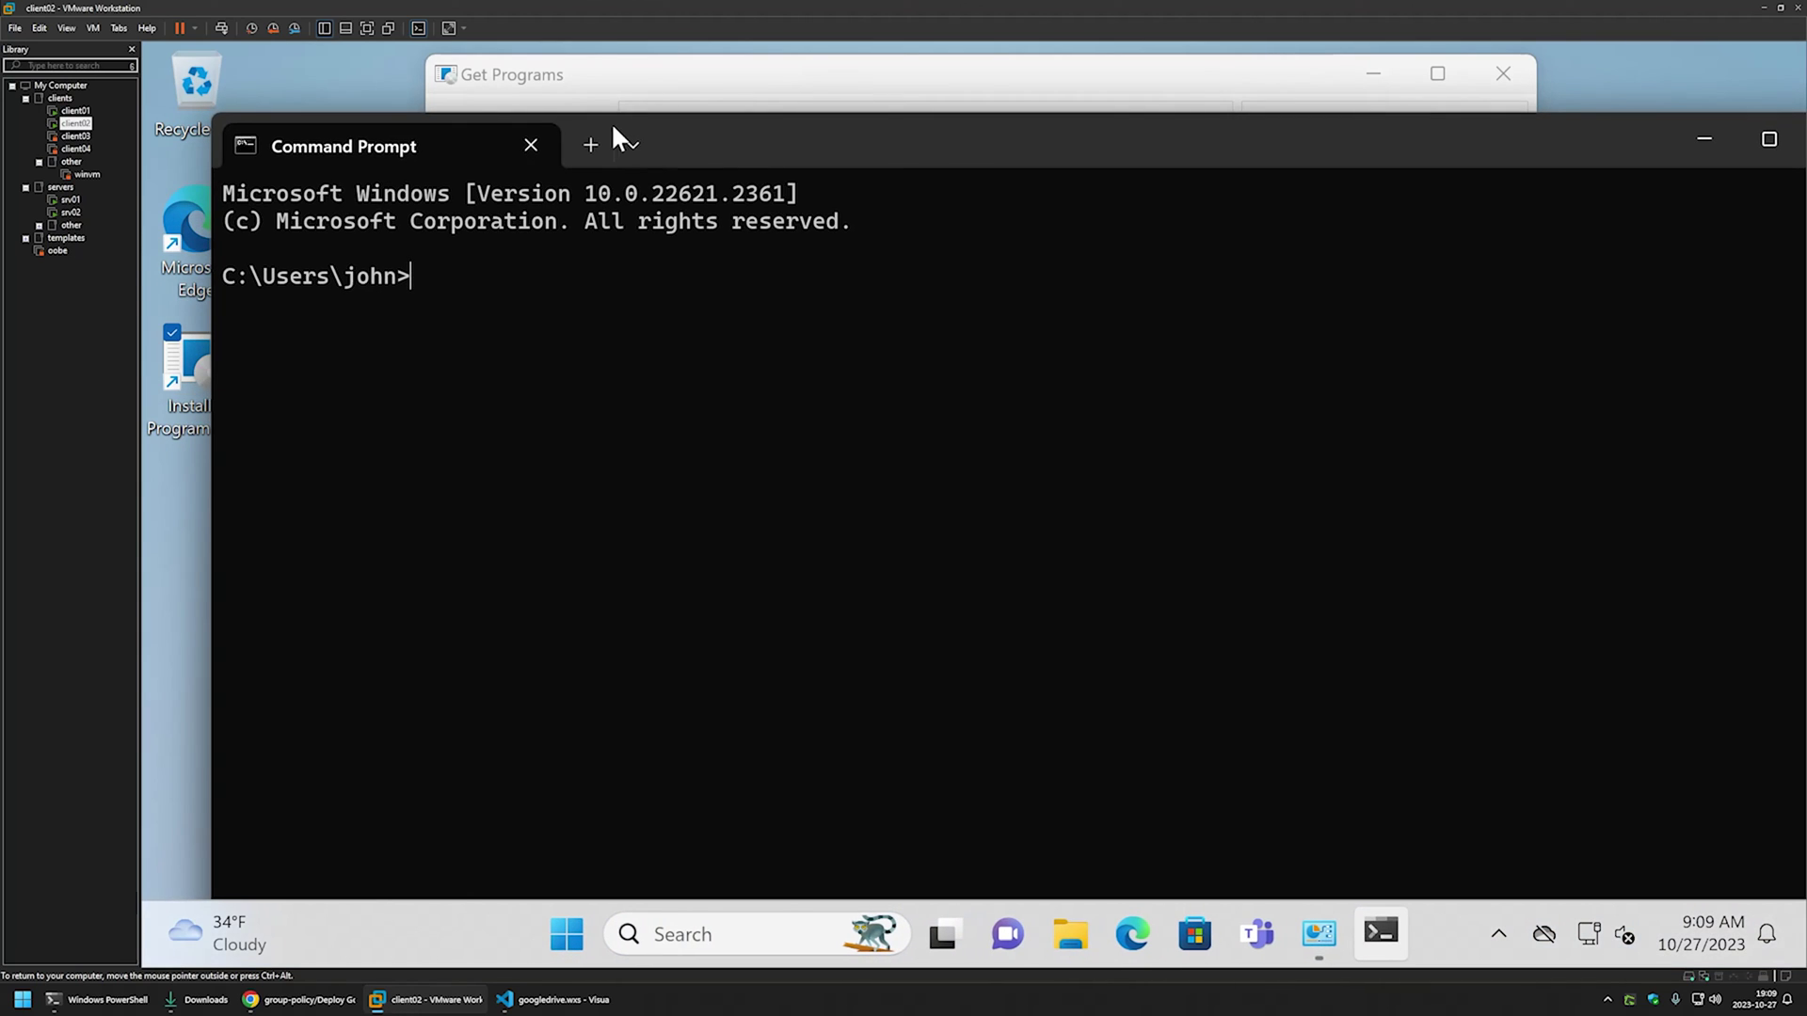
{"action": "left_click_drag", "start_coordinate": [612, 122], "coordinate": [1605, 376]}
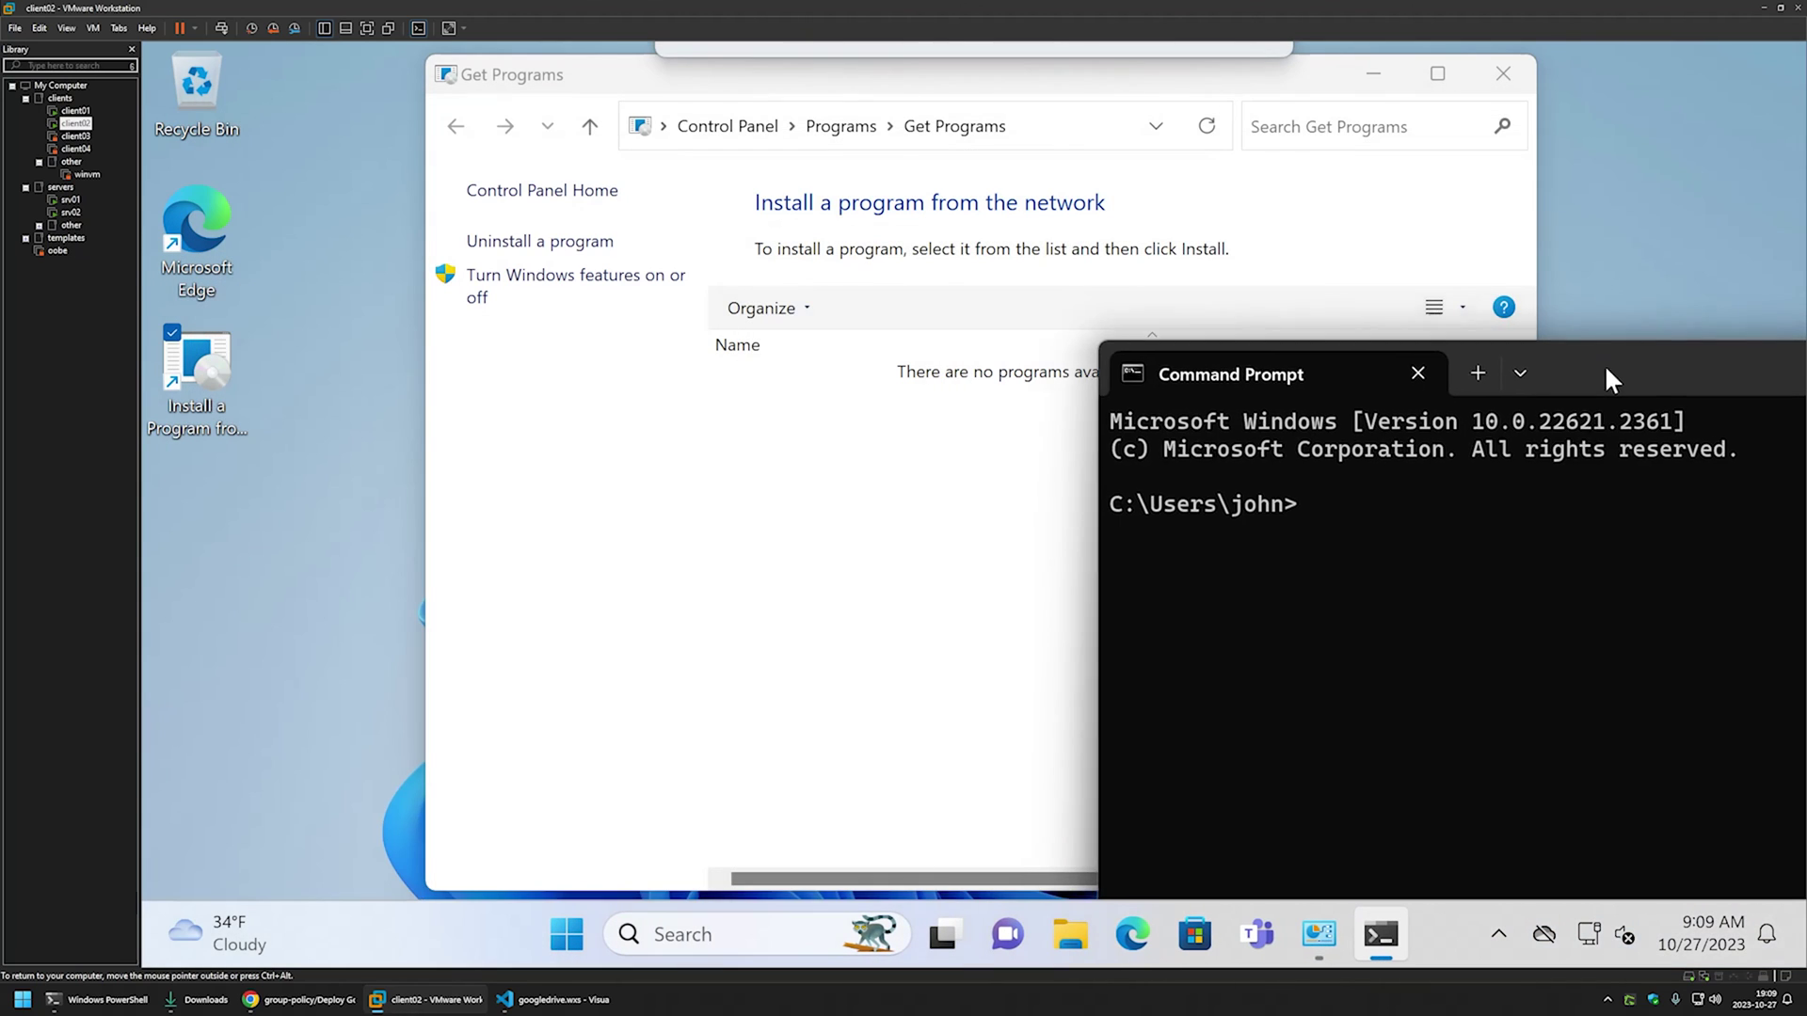
{"action": "type", "text": "gp"}
{"action": "type", "text": "update"}
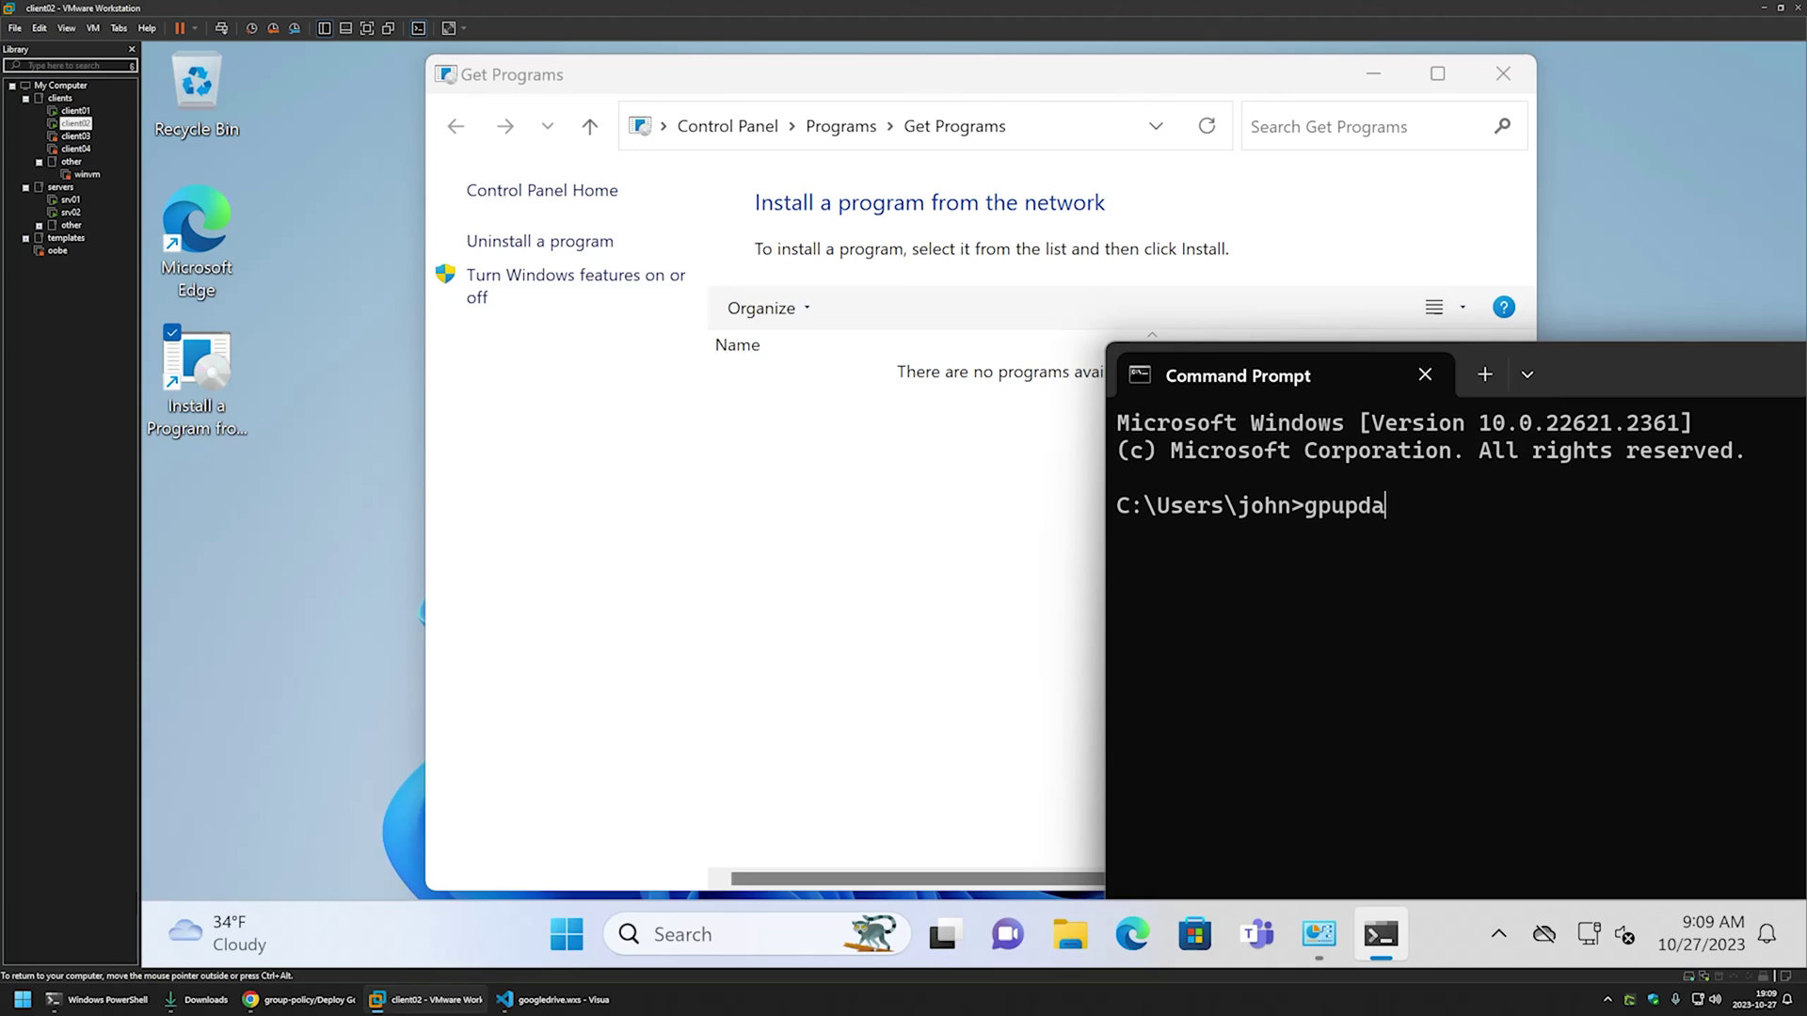
{"action": "key", "text": "Return"}
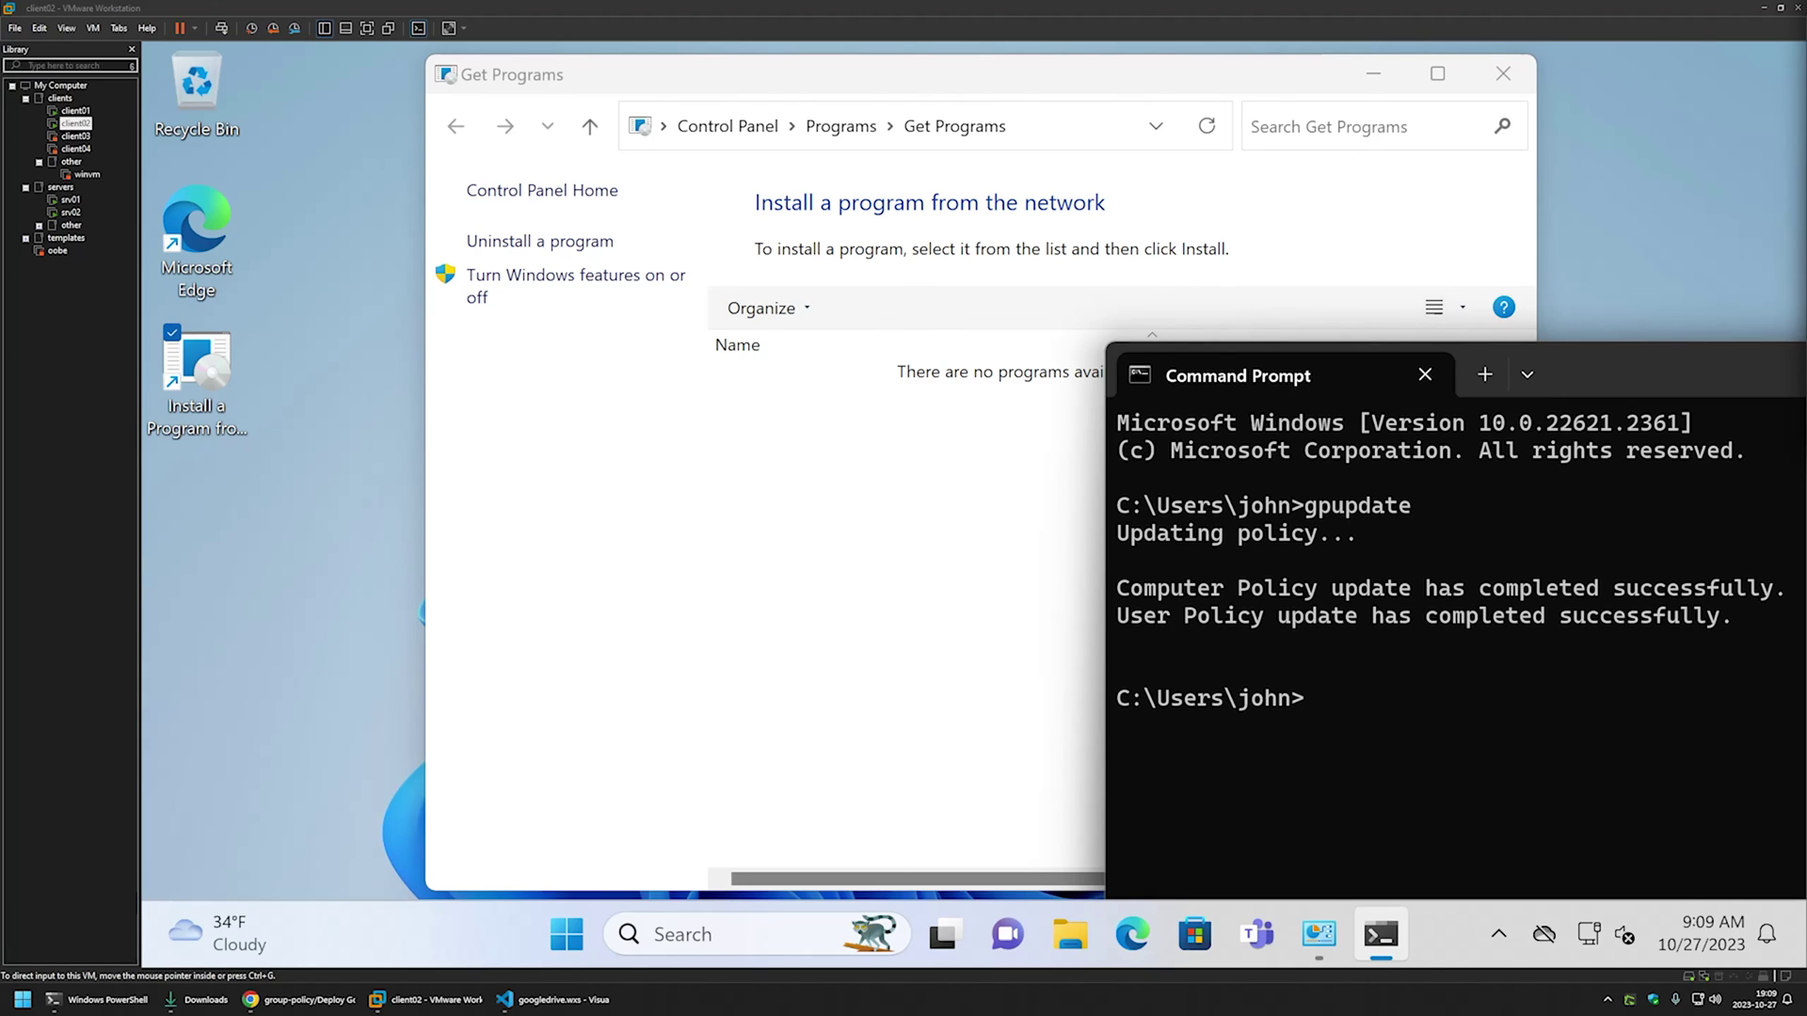
Refresh the list of network programs, install Deploy Google Drive from it, and dismiss the setup completion dialog.
{"action": "right_click", "coordinate": [821, 431]}
{"action": "left_click", "coordinate": [891, 527]}
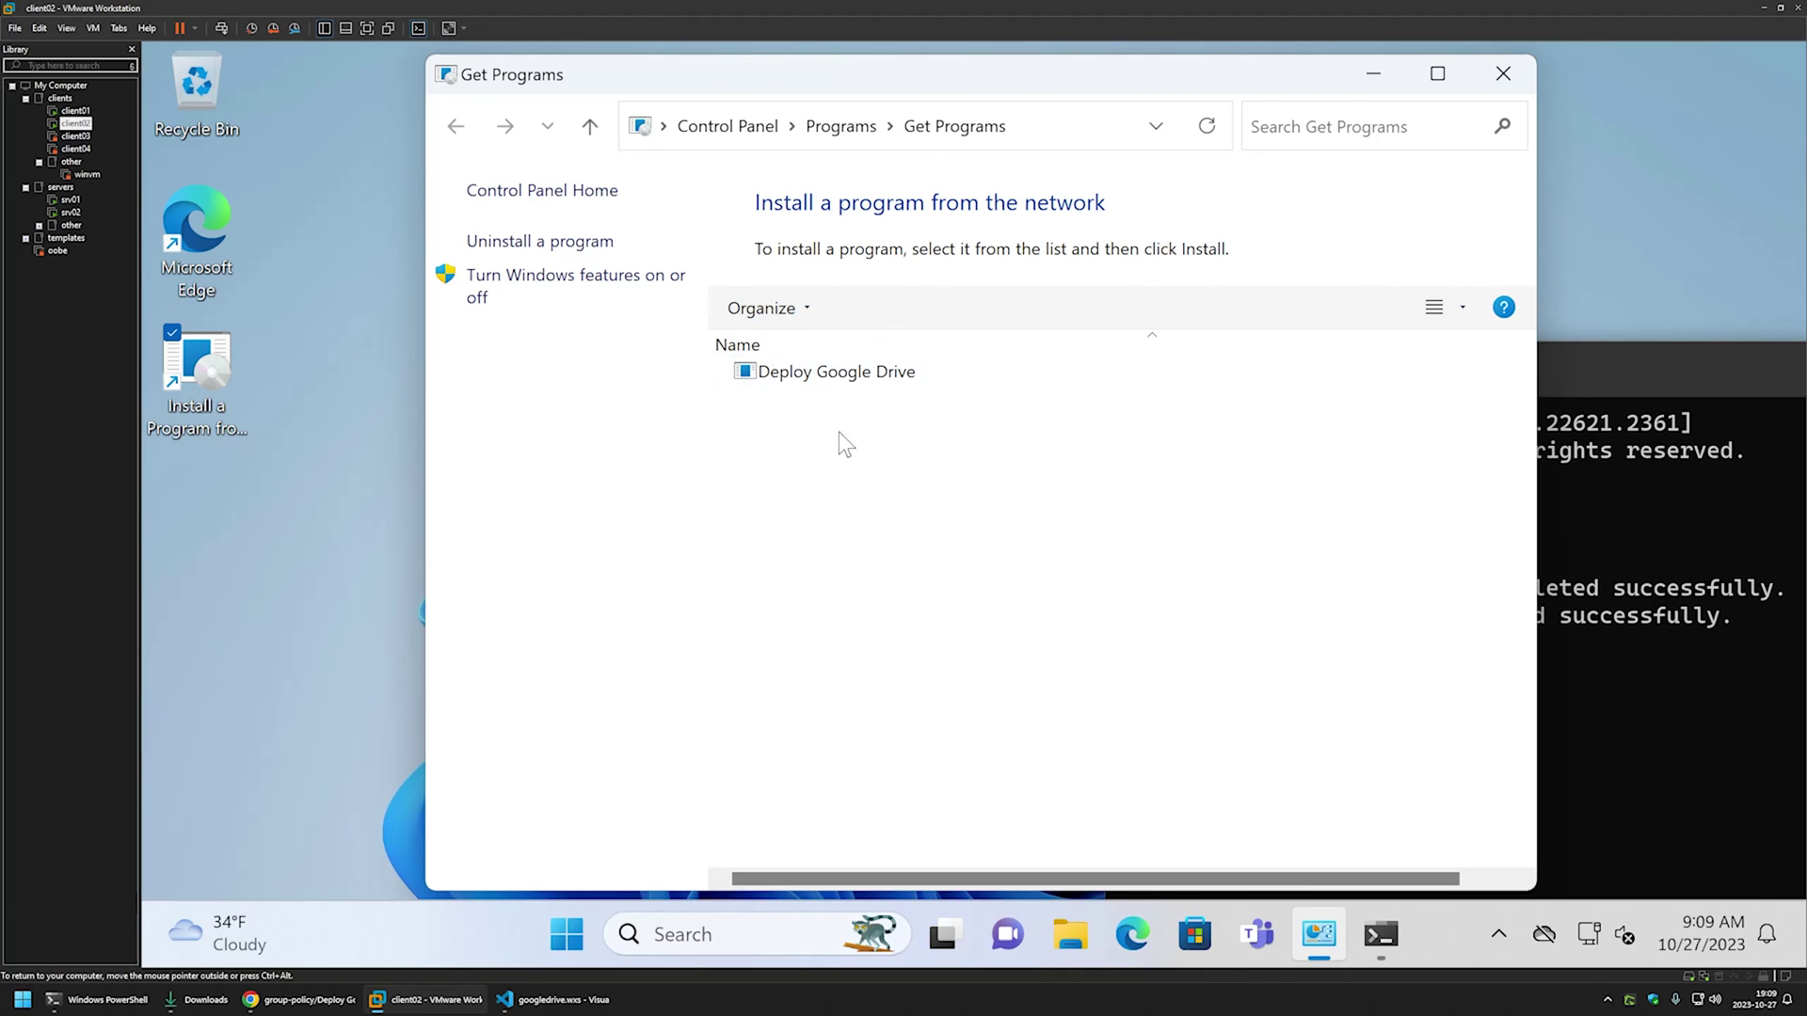
{"action": "double_click", "coordinate": [847, 376]}
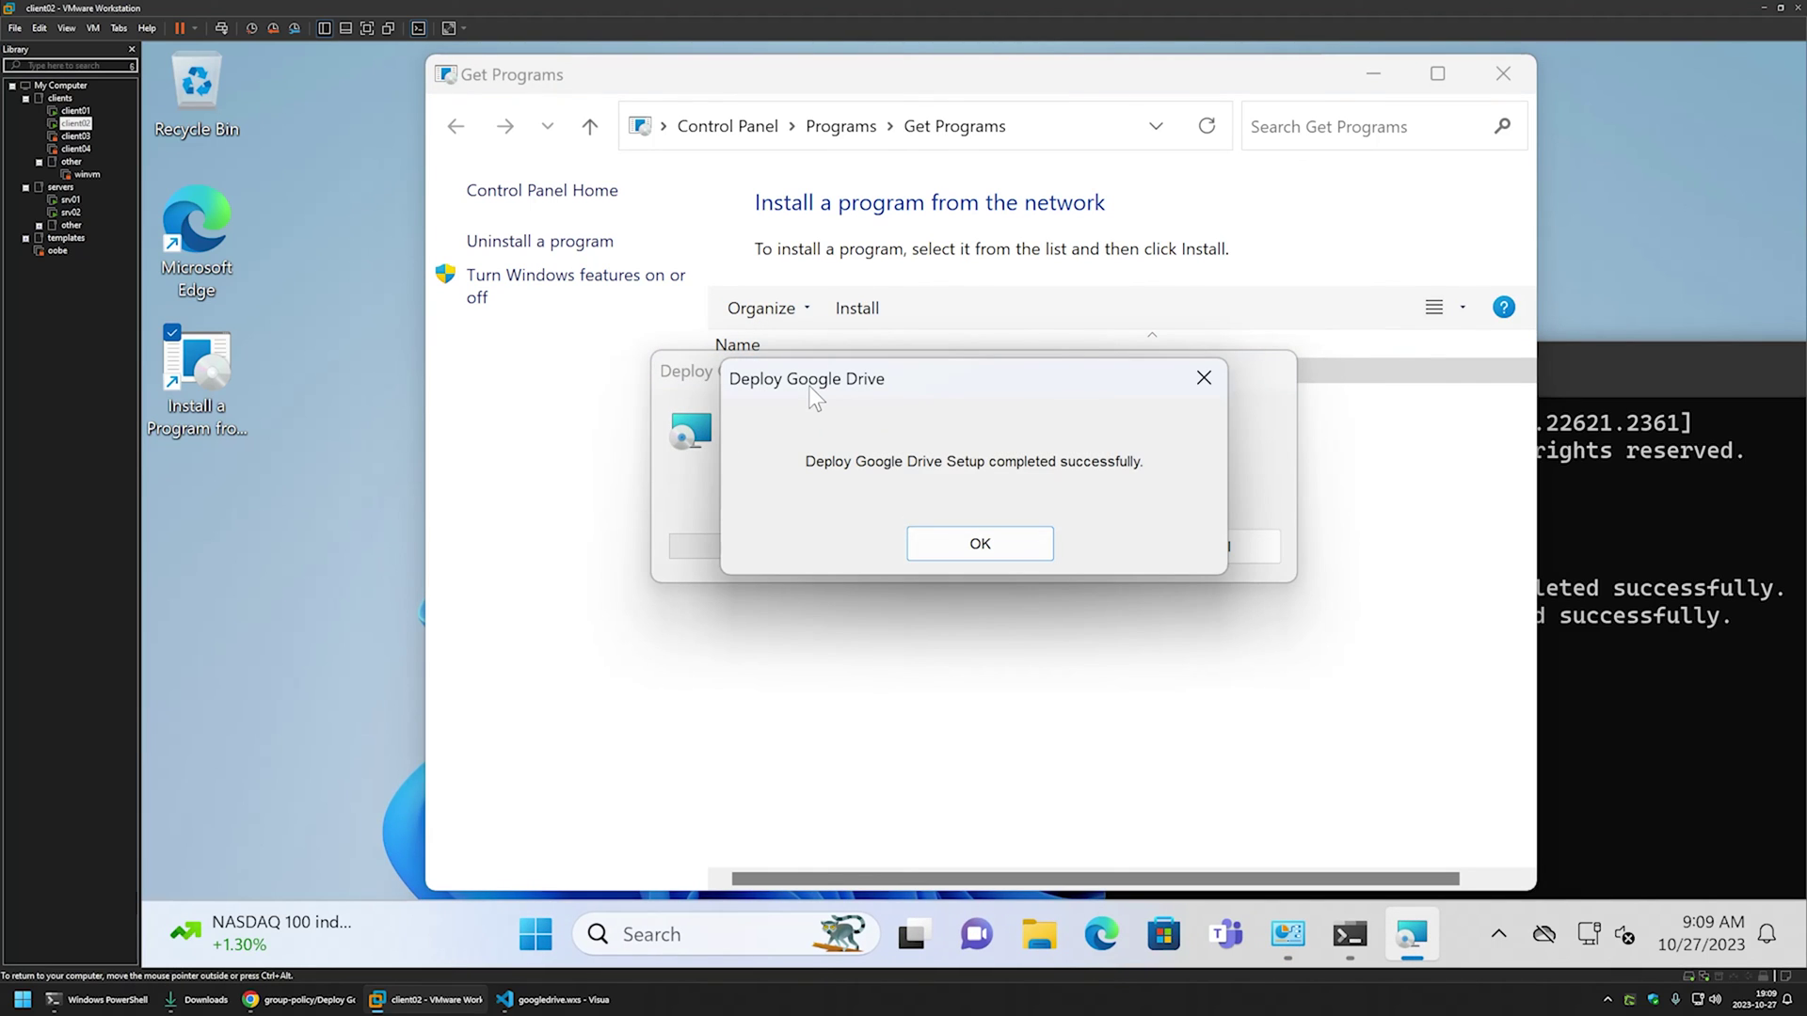
{"action": "left_click", "coordinate": [982, 536]}
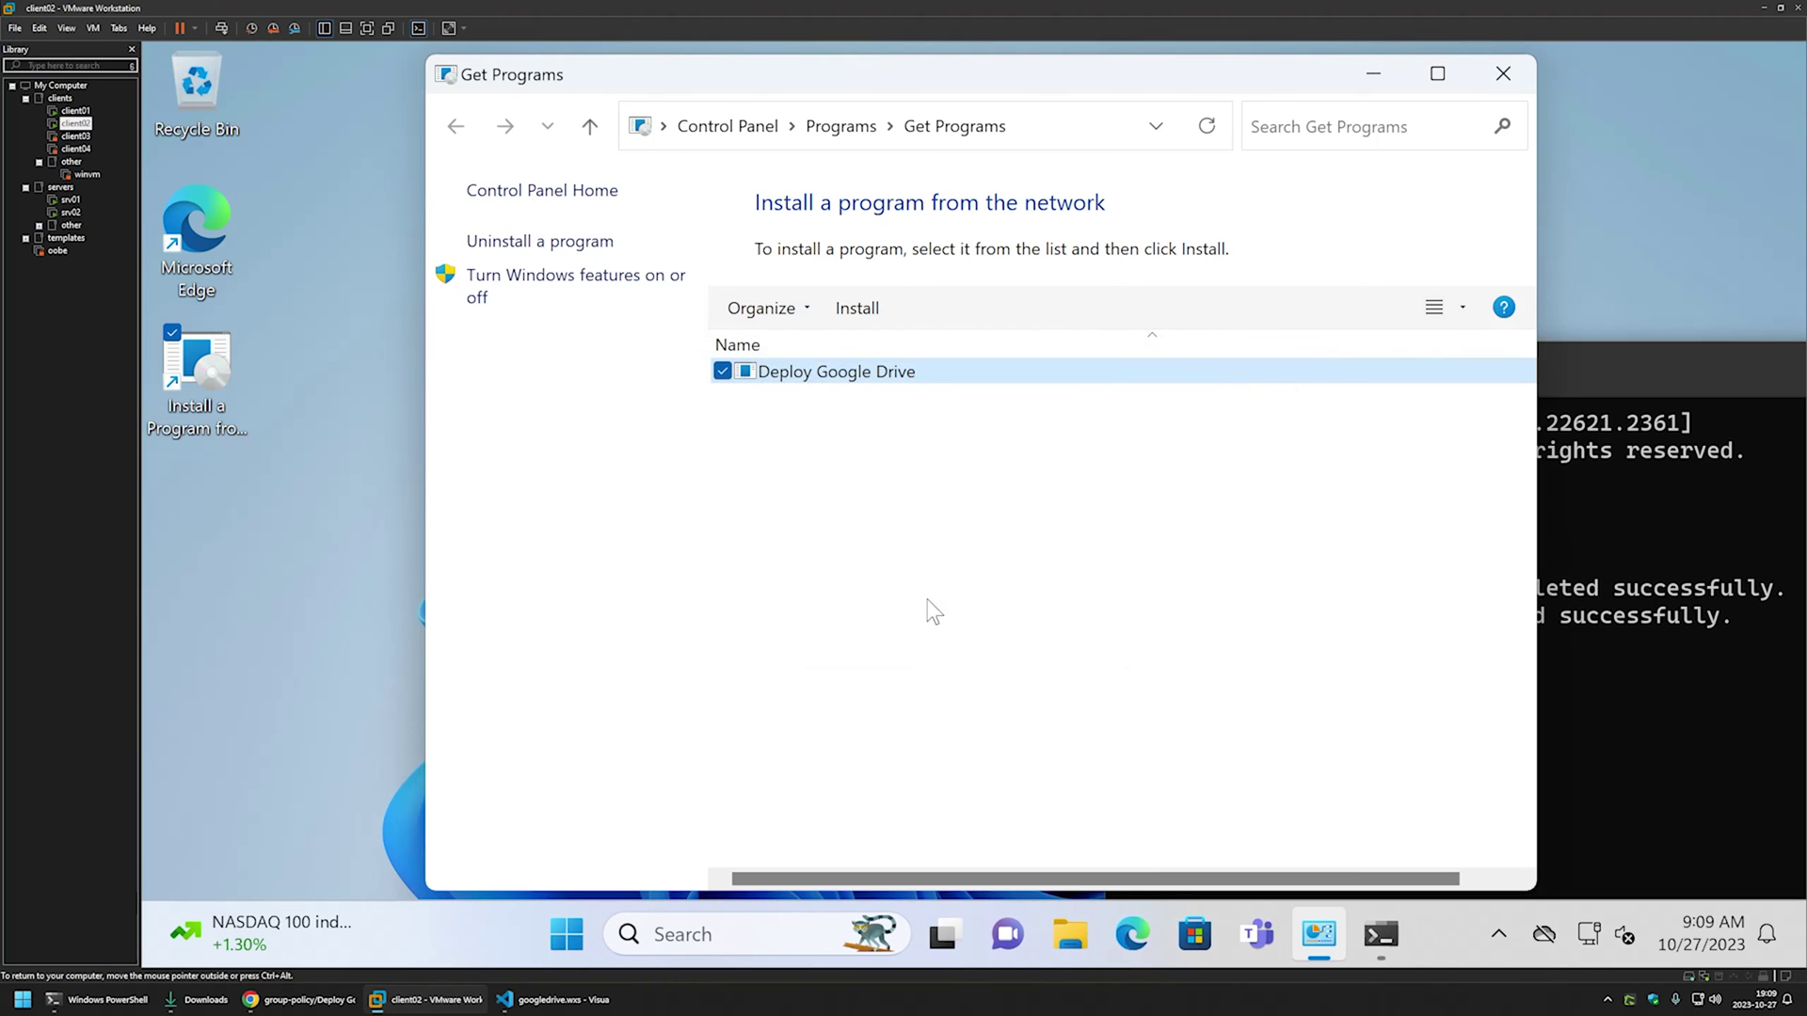
Find Google Drive among all installed apps on client02, launch it, and release input from the virtual machine.
{"action": "left_click", "coordinate": [566, 934]}
{"action": "left_click", "coordinate": [1262, 267]}
{"action": "scroll", "coordinate": [990, 352], "scroll_direction": "down", "scroll_amount": 5}
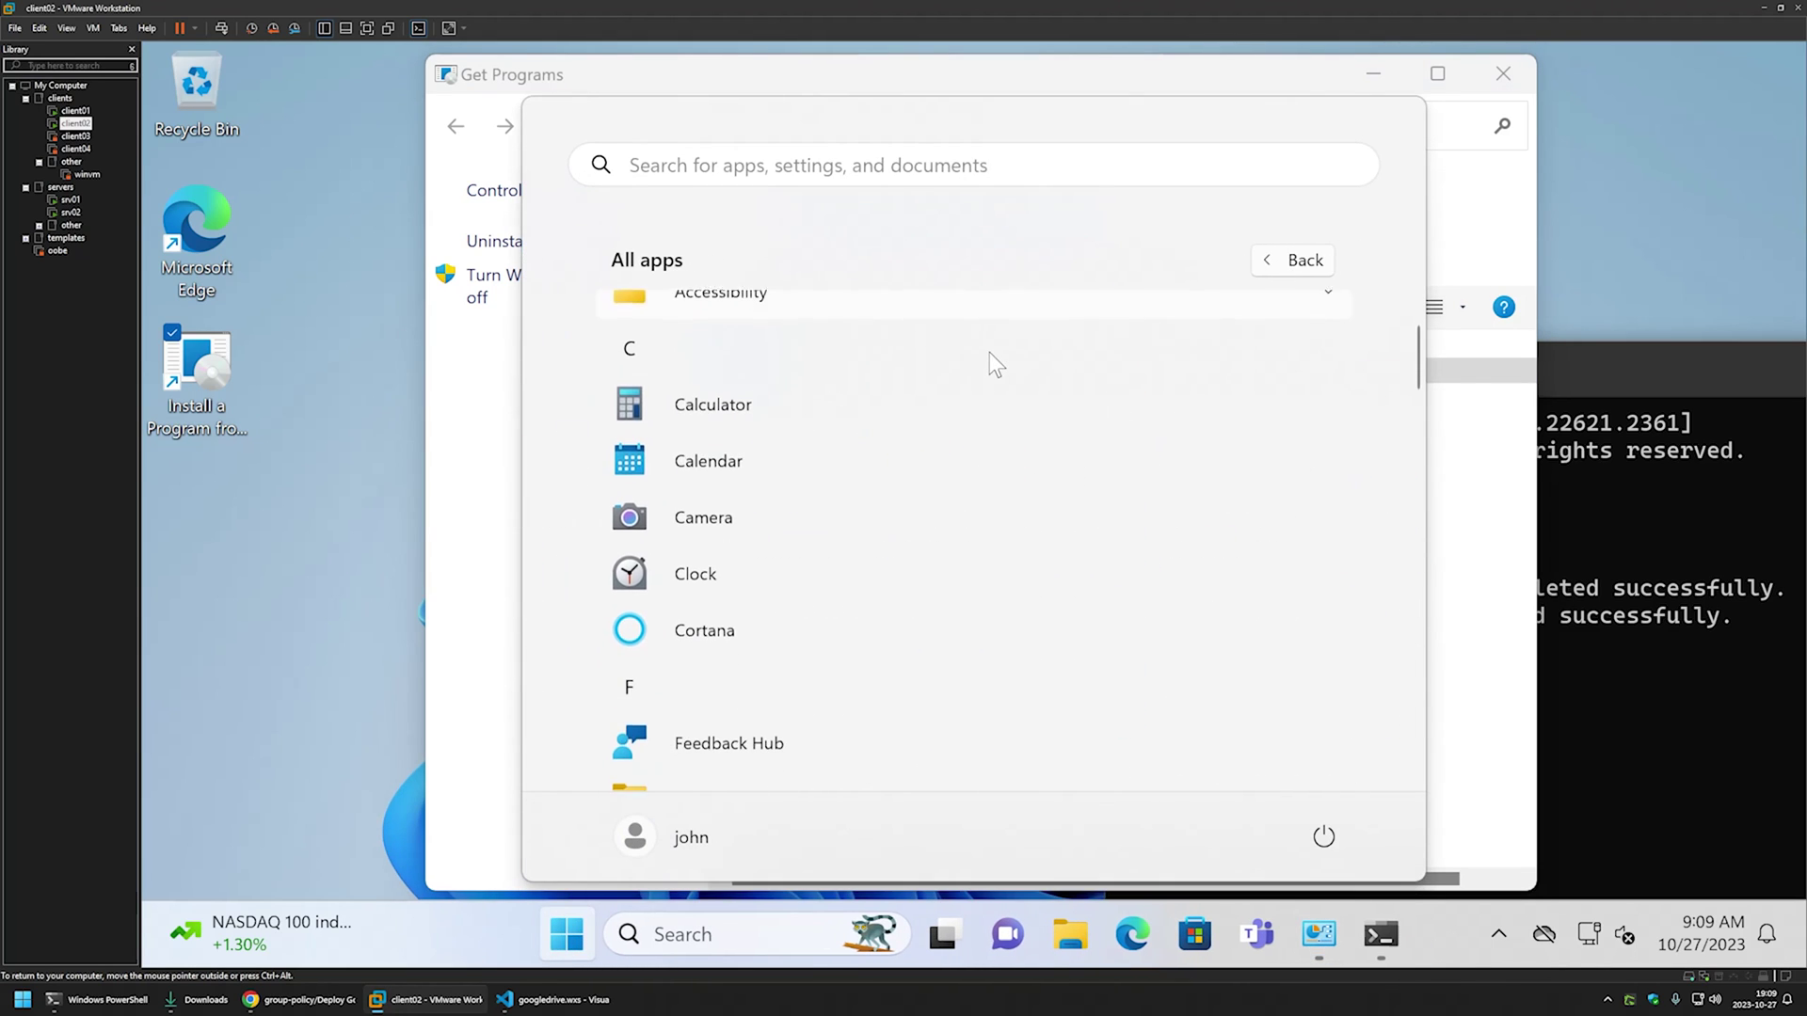
{"action": "scroll", "coordinate": [990, 354], "scroll_direction": "down", "scroll_amount": 2}
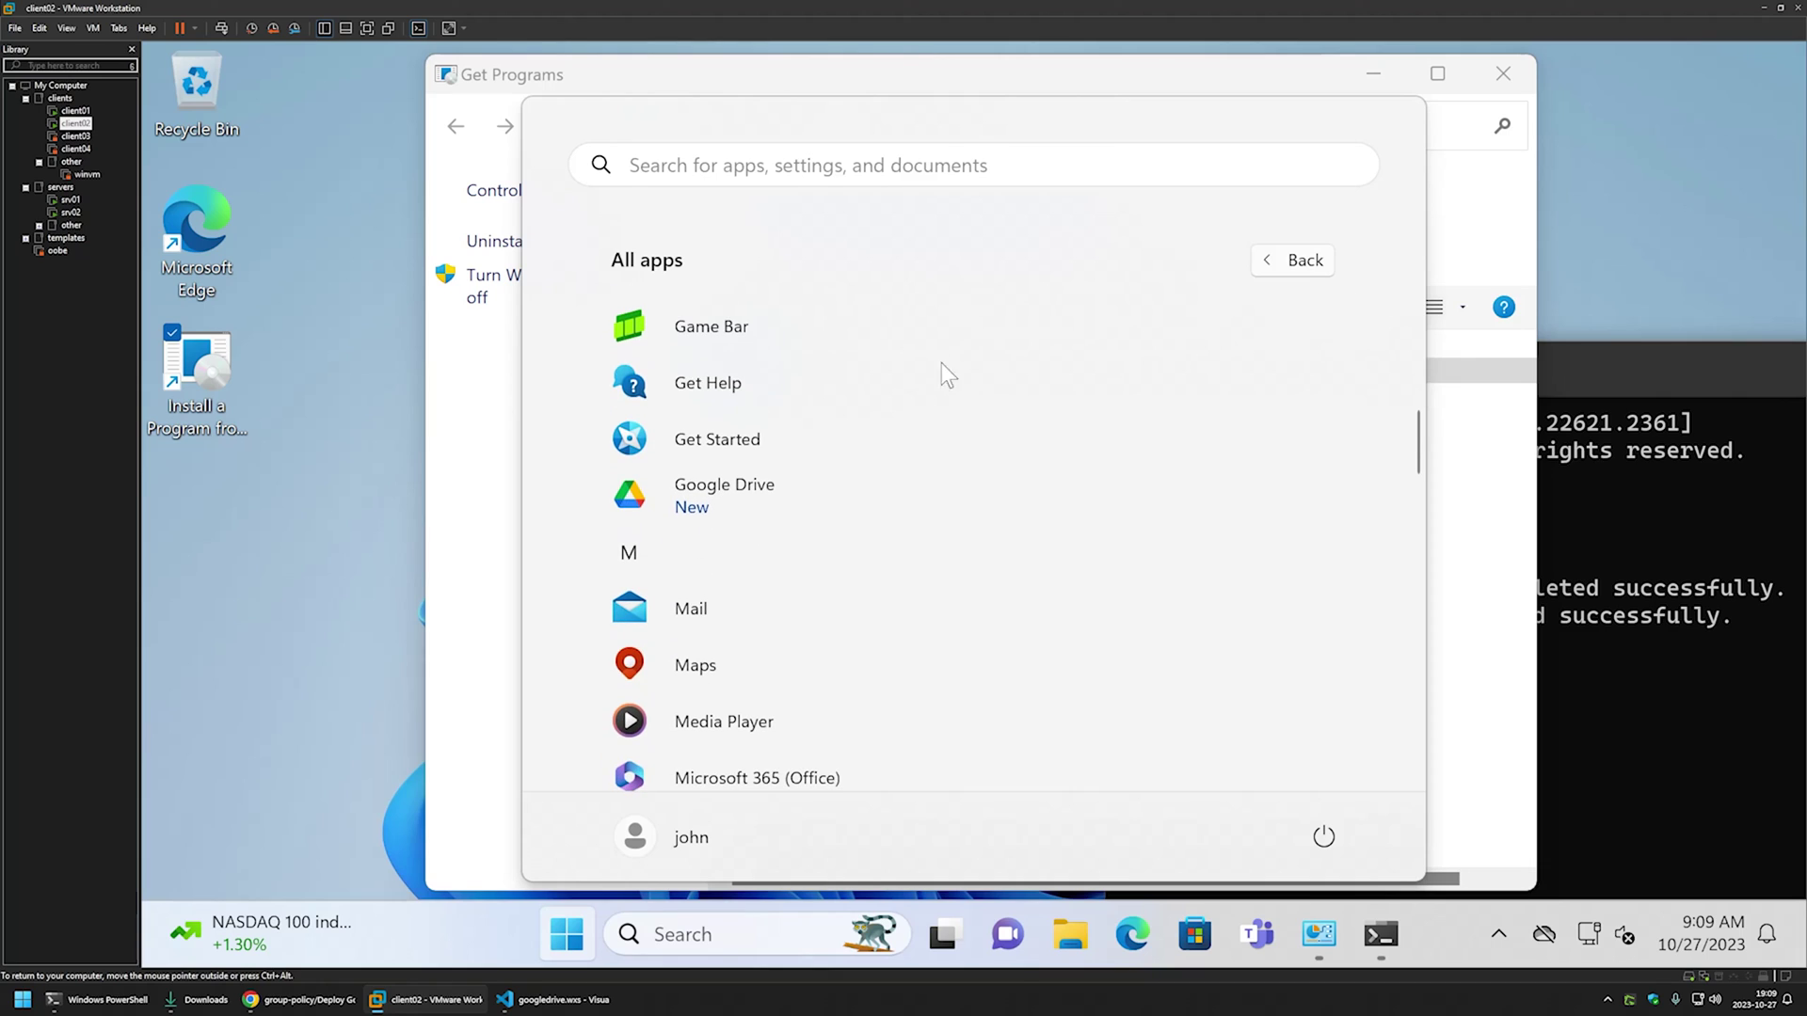
{"action": "left_click", "coordinate": [753, 499]}
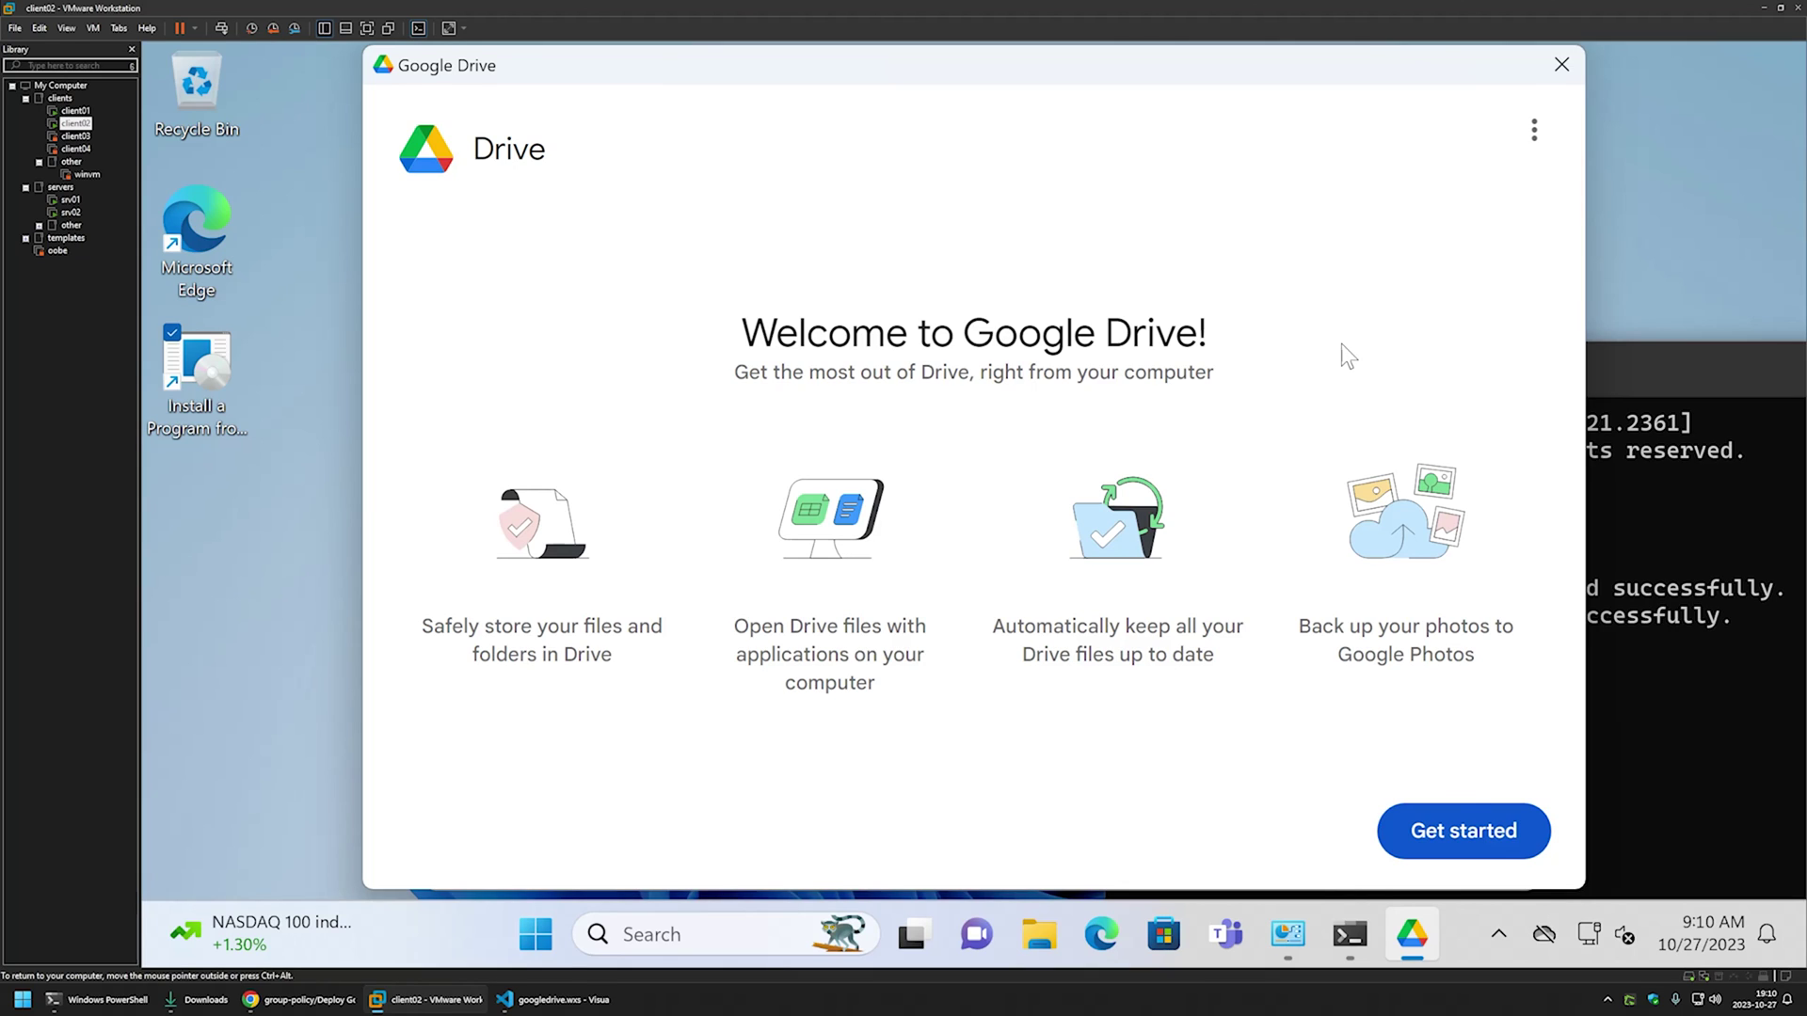
{"action": "key", "text": "ctrl+alt"}
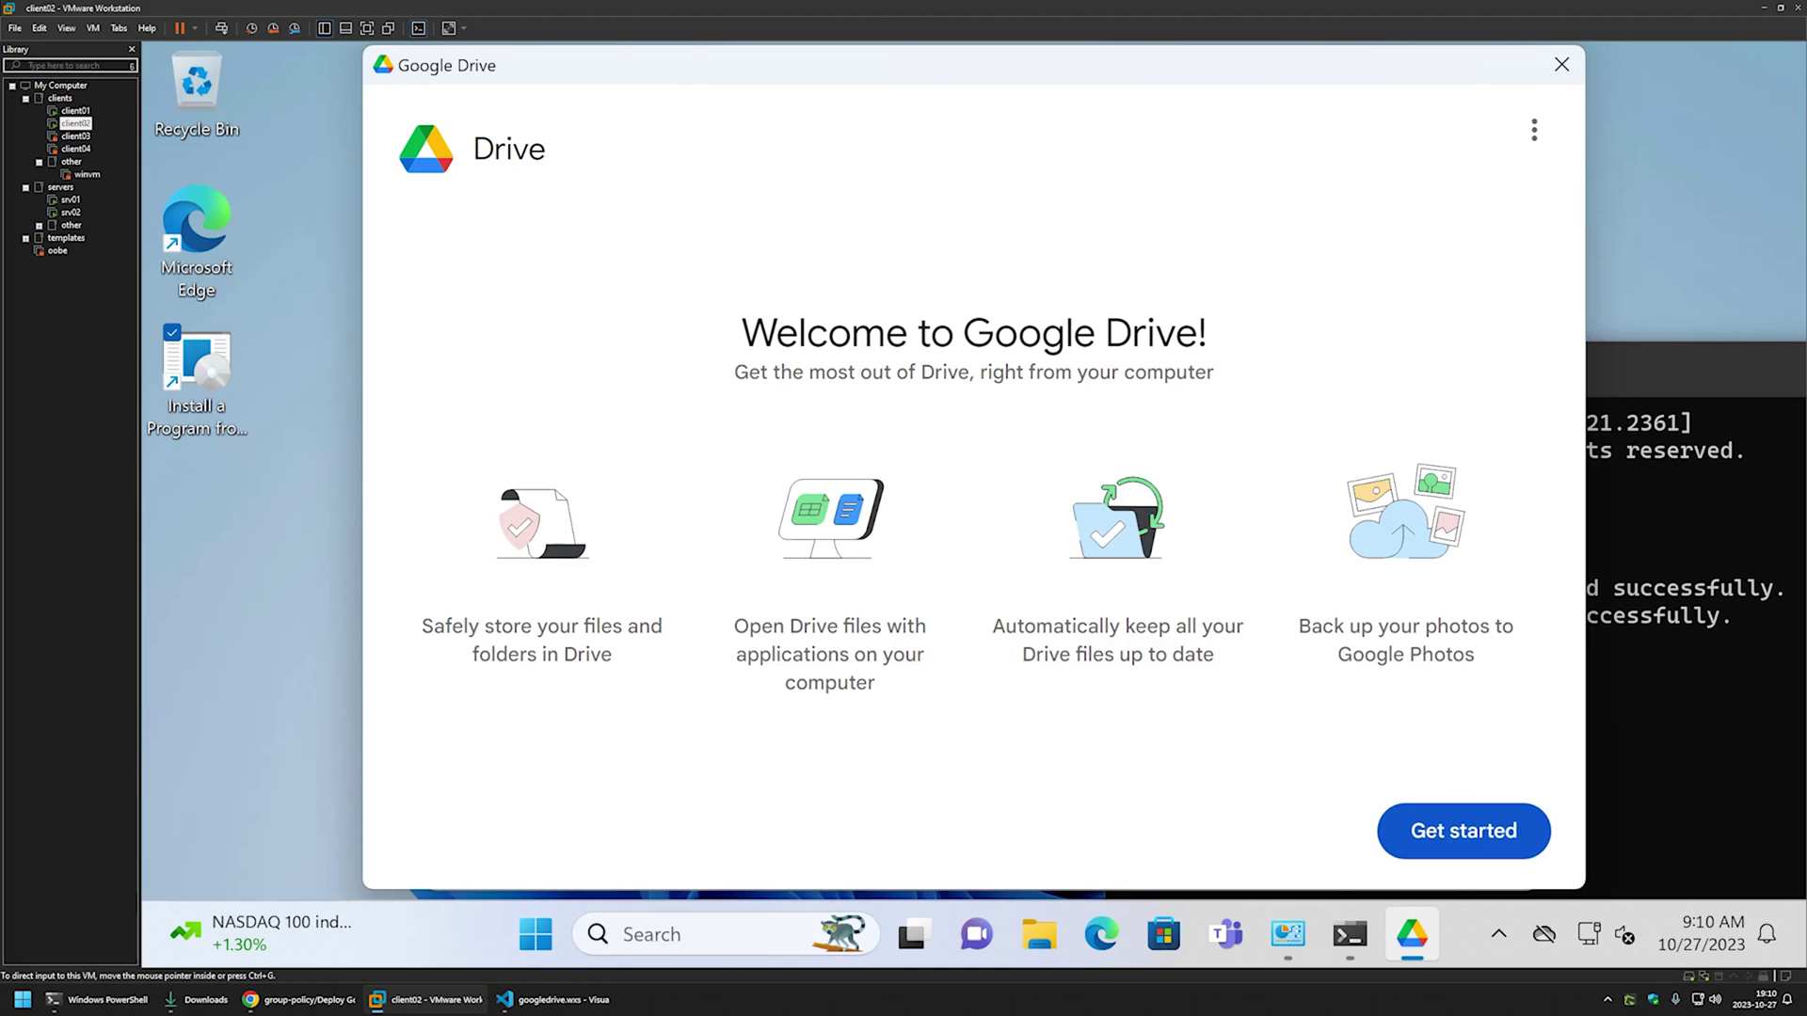